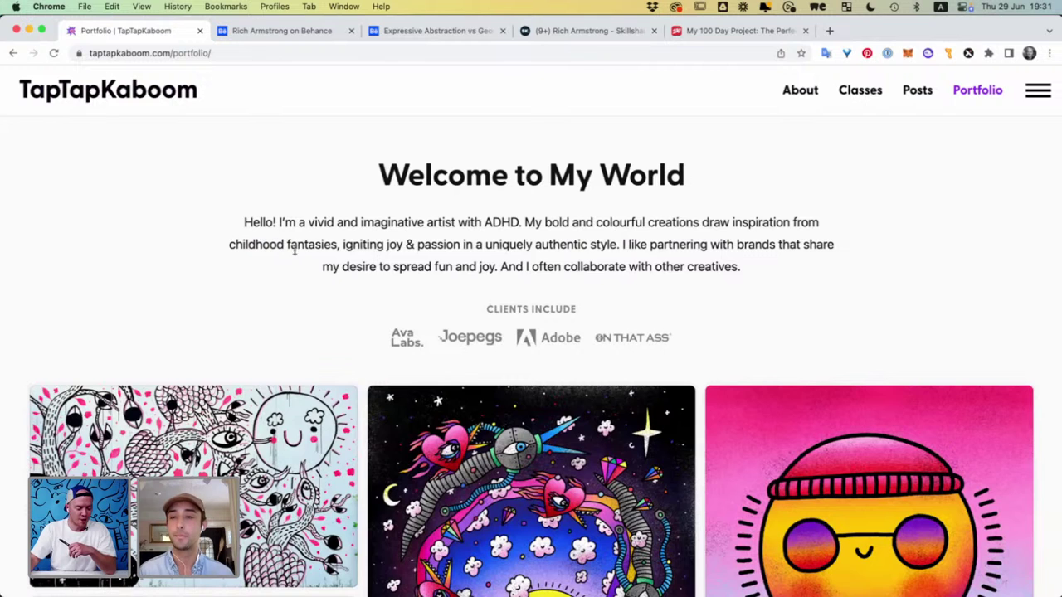
Browse the illustrations in the TapTapKaboom portfolio gallery
scroll(347, 248, down, 4)
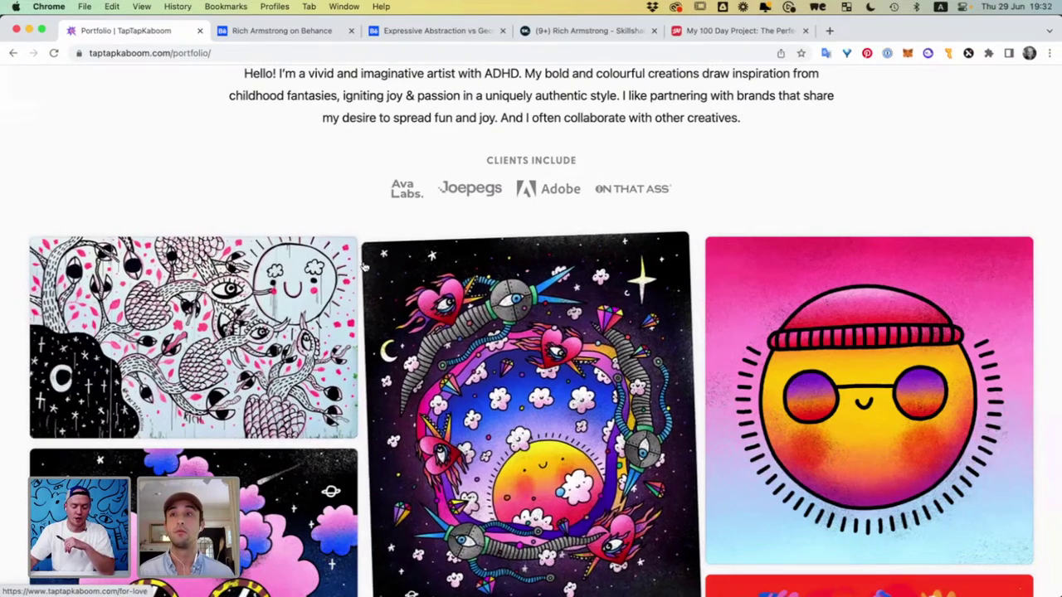
scroll(362, 247, down, 3)
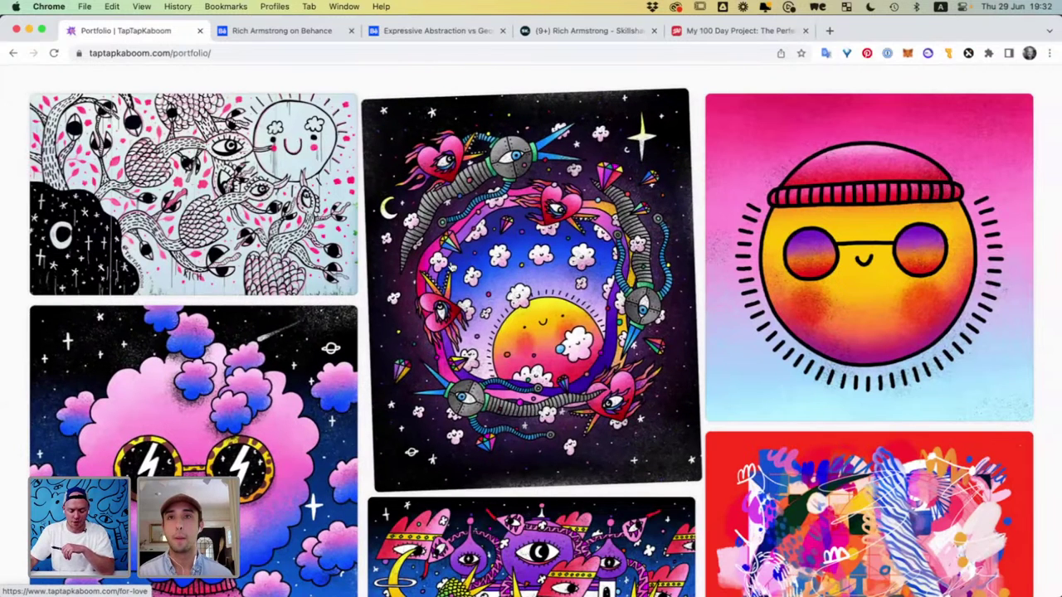
scroll(456, 270, down, 3)
scroll(490, 287, down, 3)
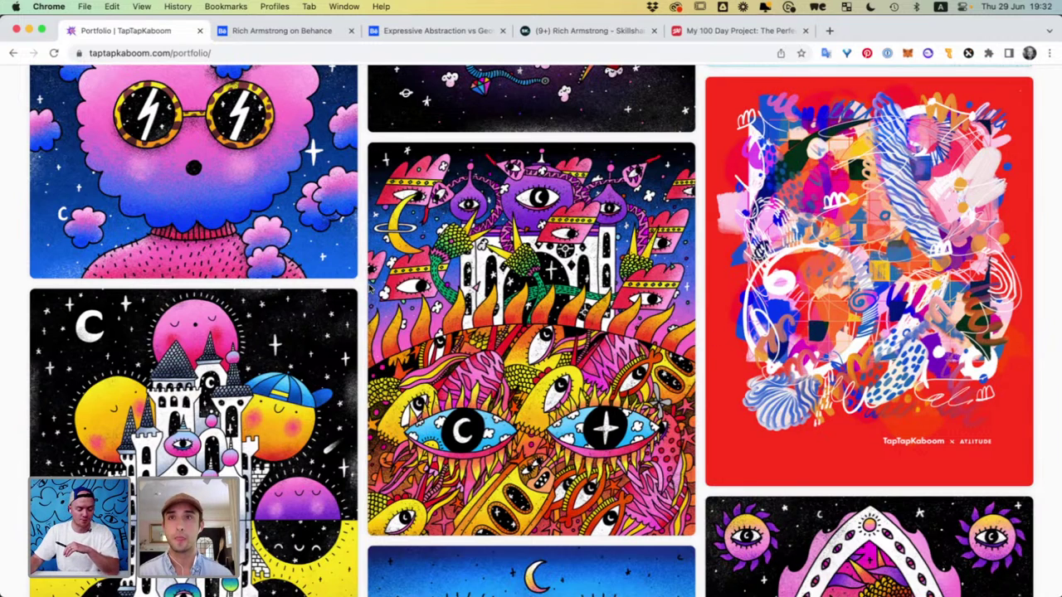
scroll(371, 287, down, 5)
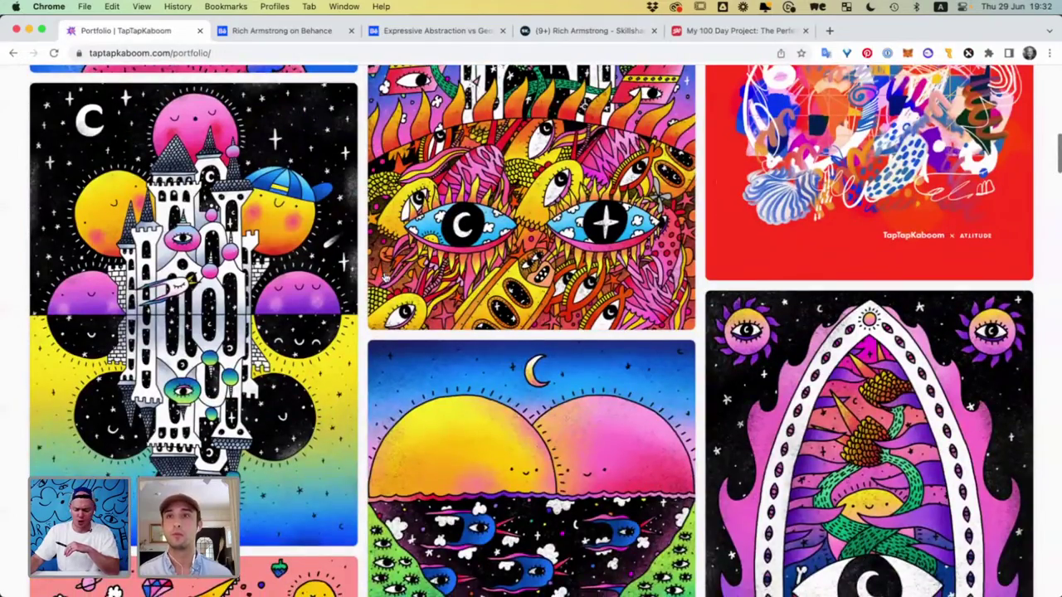
scroll(385, 276, down, 3)
scroll(385, 278, down, 6)
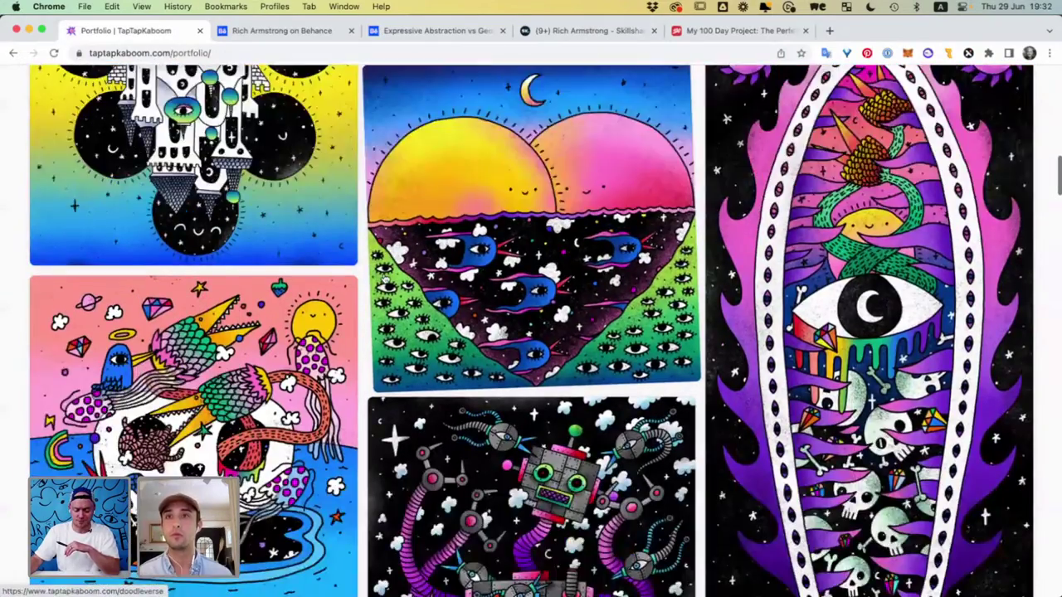
scroll(384, 278, down, 3)
scroll(384, 278, down, 3)
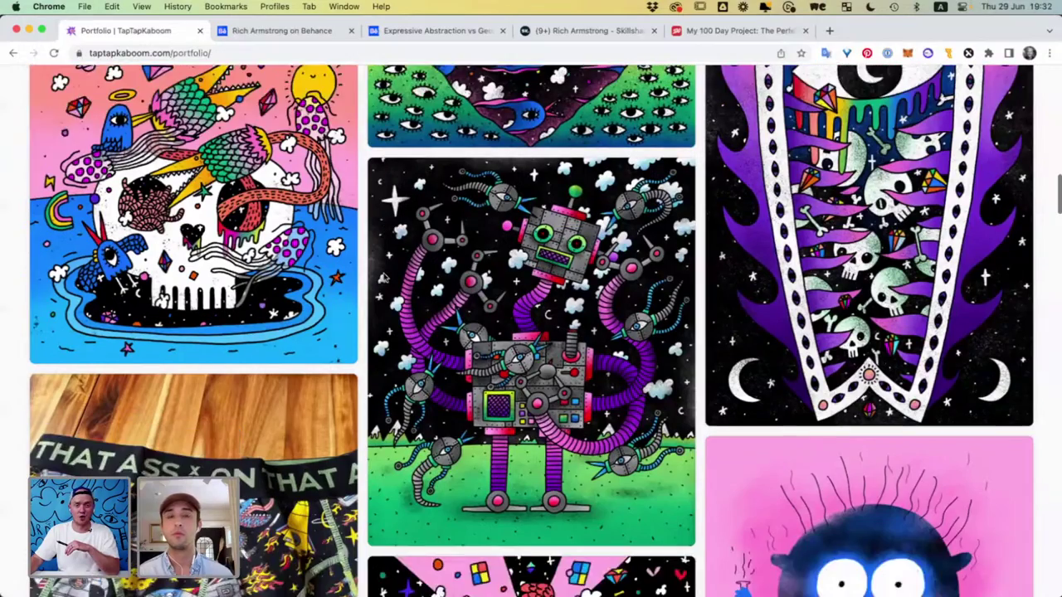
scroll(385, 279, down, 3)
scroll(384, 278, down, 7)
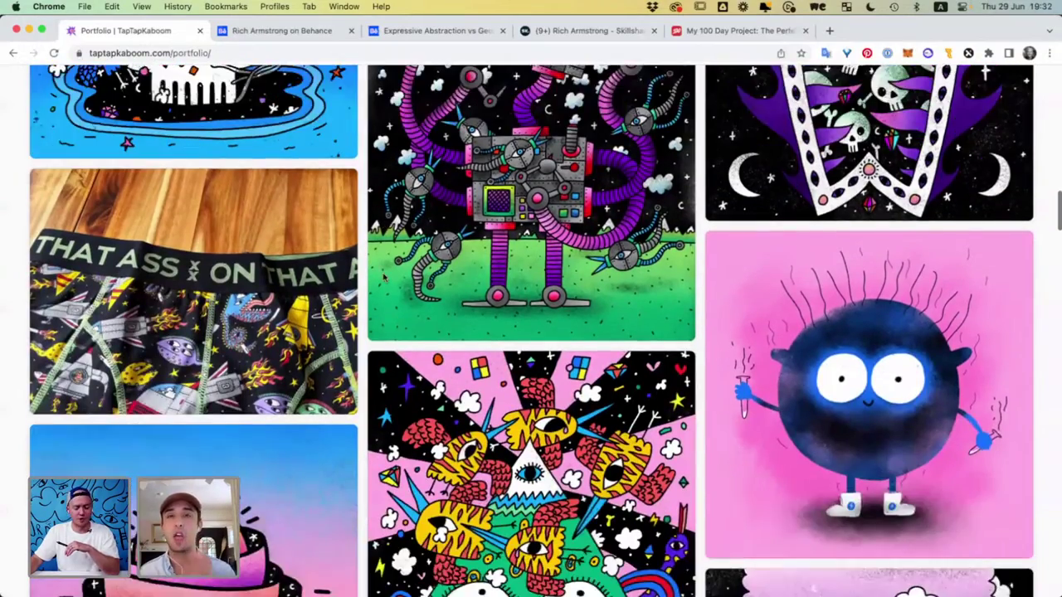
scroll(384, 279, down, 3)
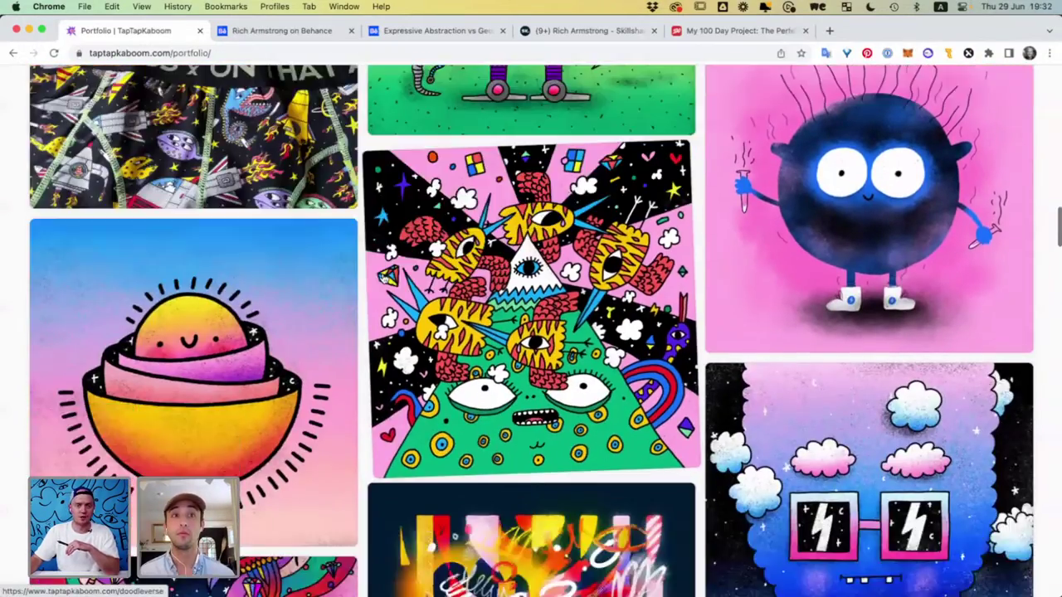
scroll(385, 279, down, 6)
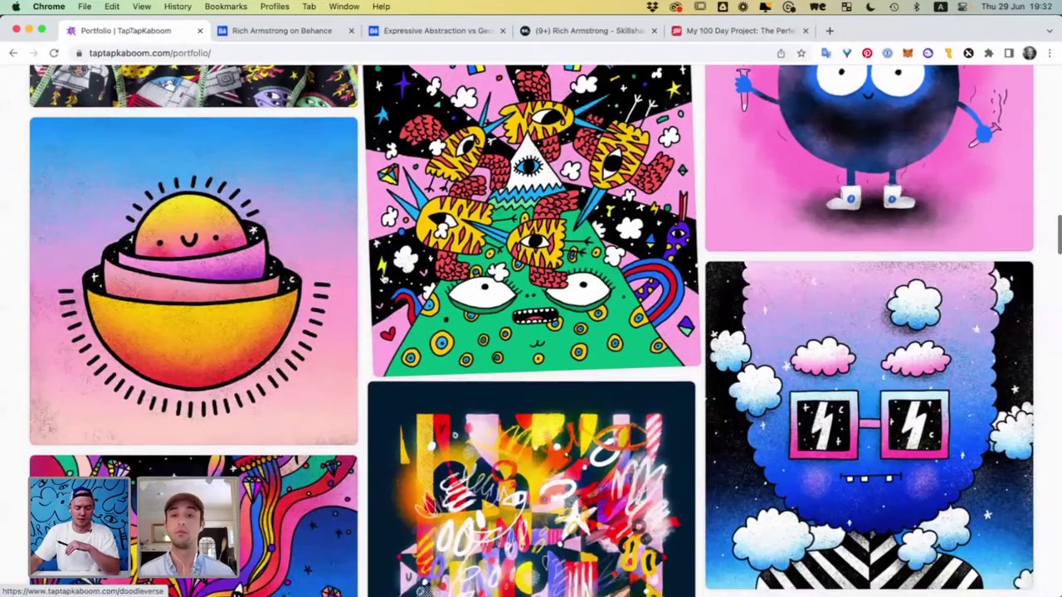
scroll(383, 278, down, 4)
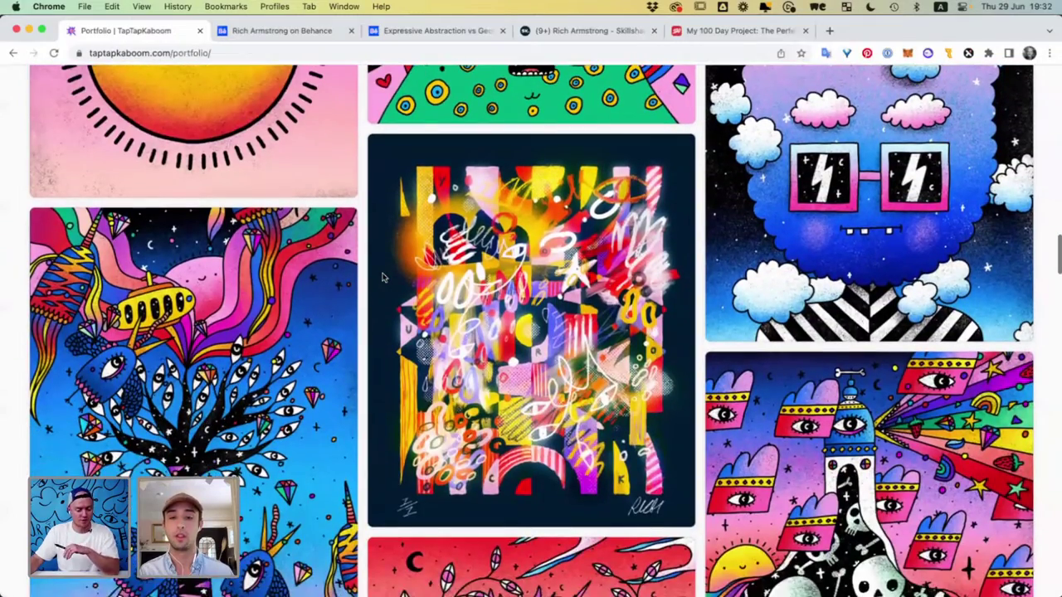
scroll(383, 278, down, 5)
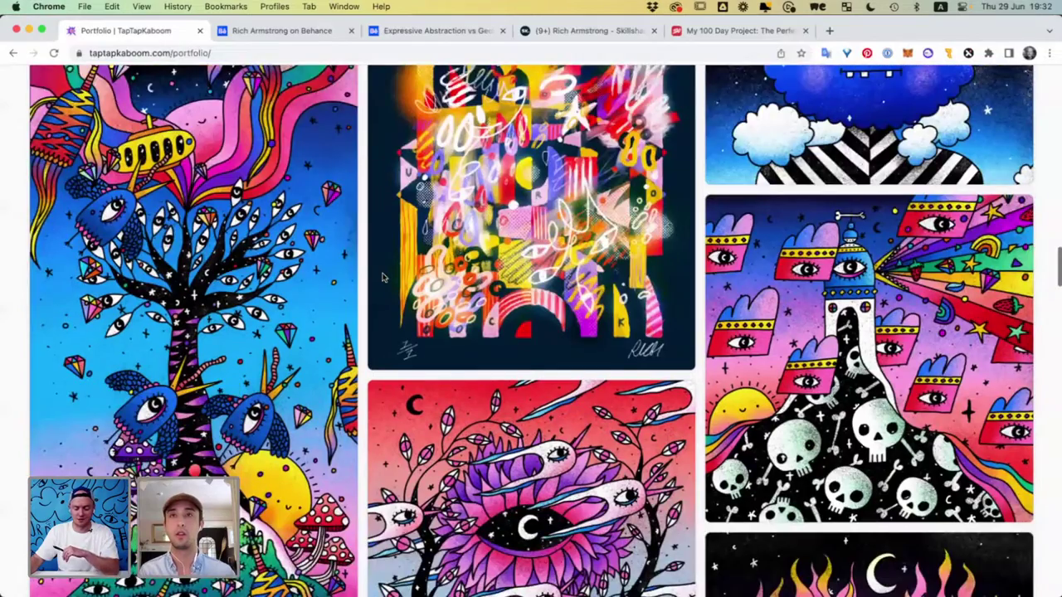
scroll(382, 278, down, 8)
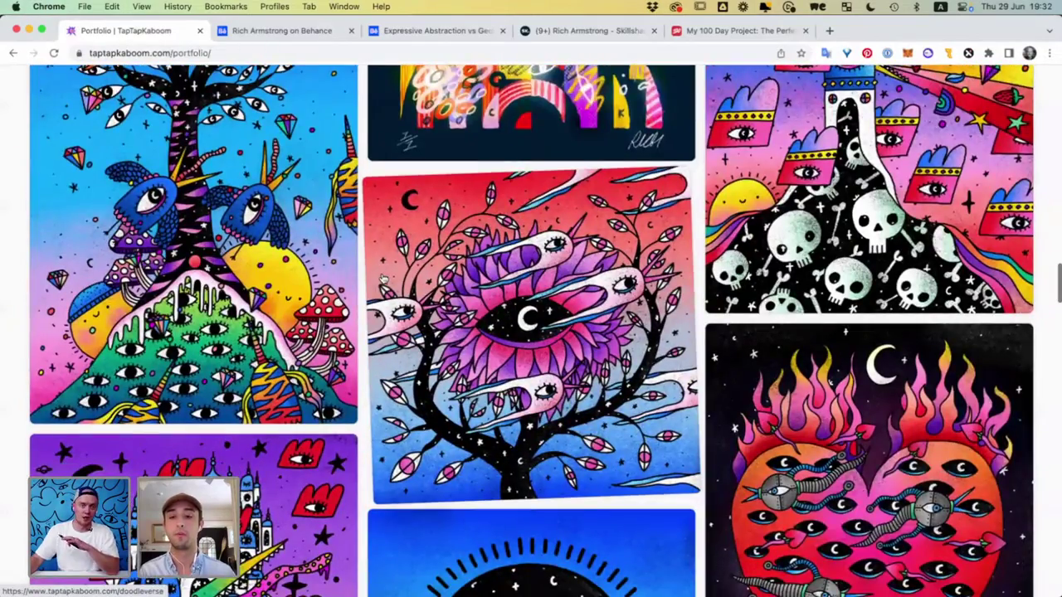
scroll(383, 278, down, 5)
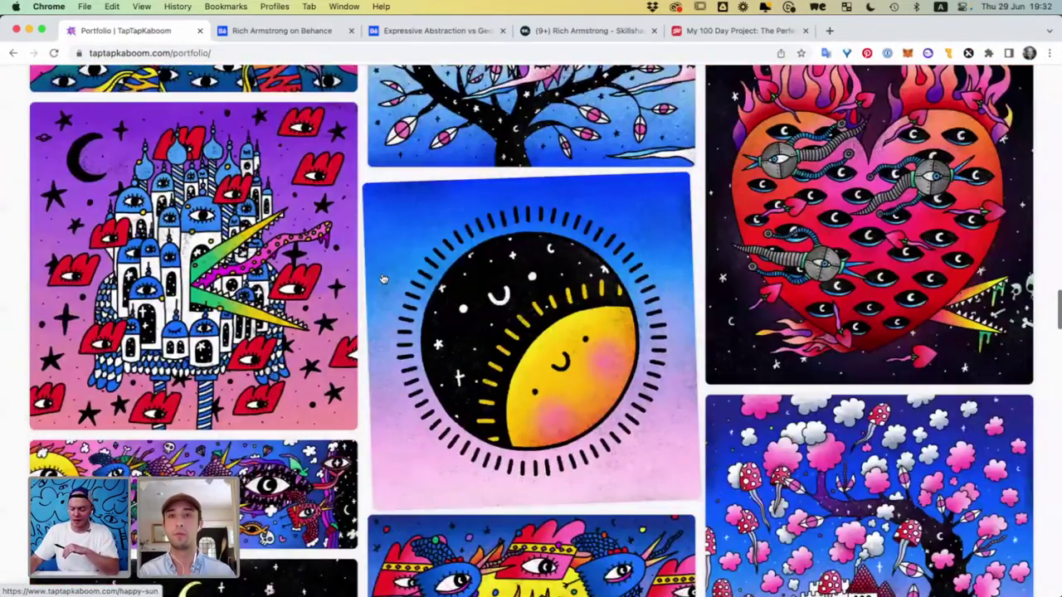
scroll(383, 278, down, 8)
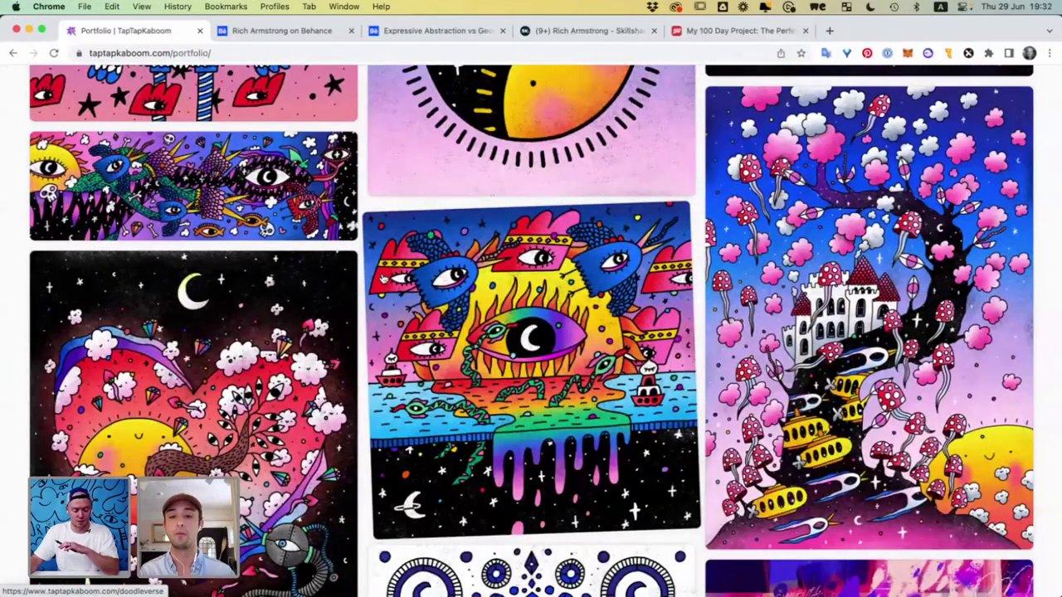
scroll(383, 278, down, 9)
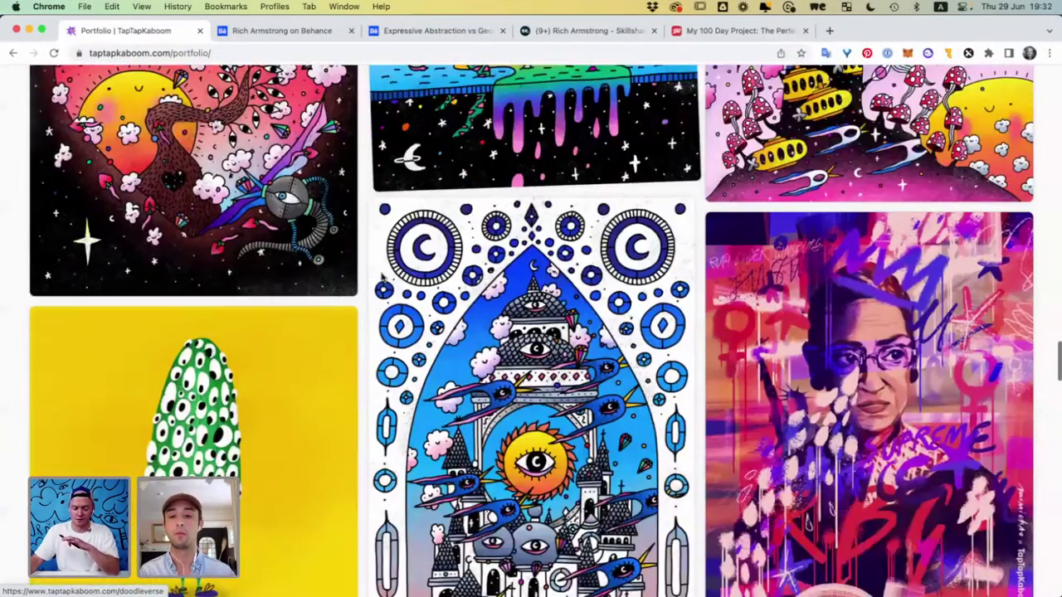
scroll(382, 278, down, 3)
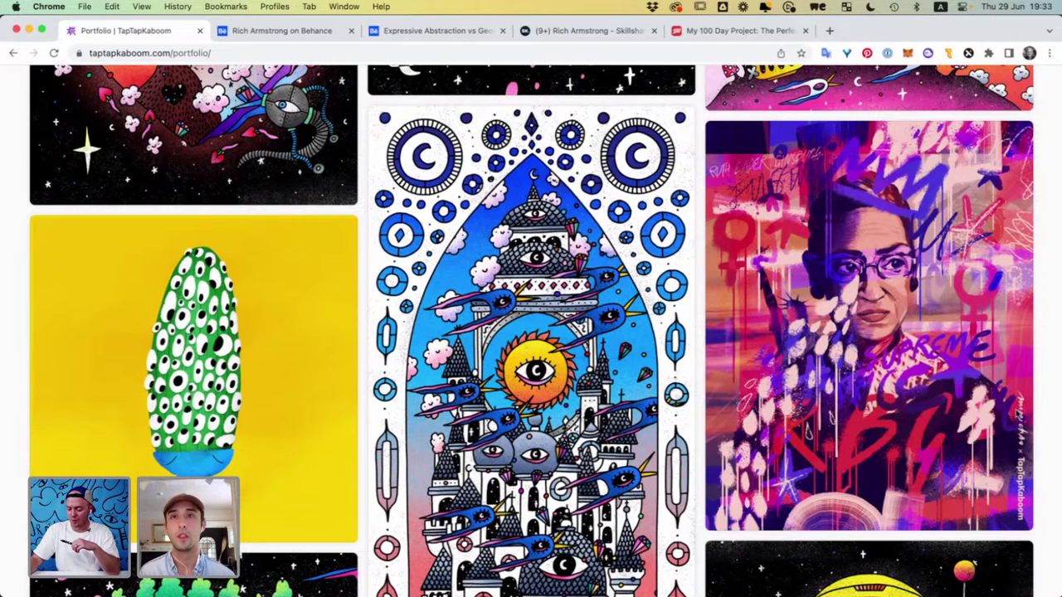
scroll(594, 272, down, 10)
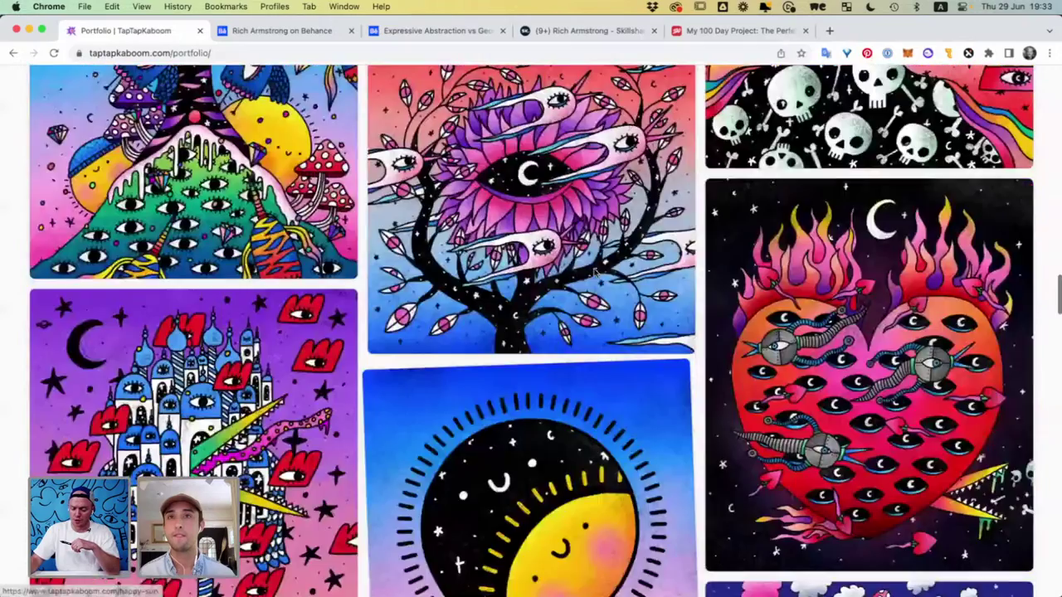
scroll(595, 272, up, 15)
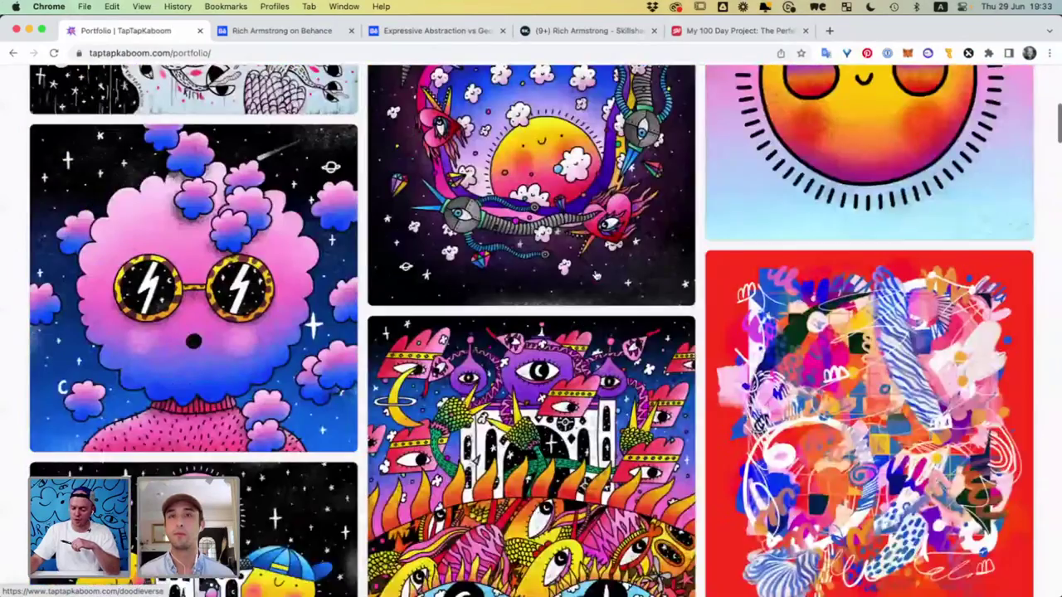
scroll(800, 245, down, 3)
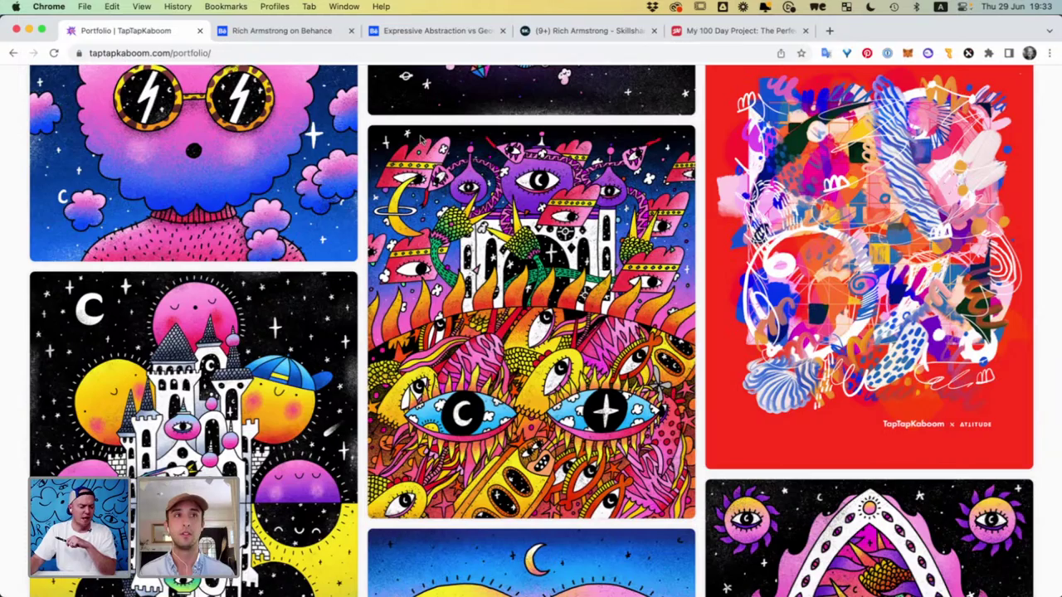
View the artist's Behance profile work and the Expressive Abstraction vs Geometric Precision project
click(305, 35)
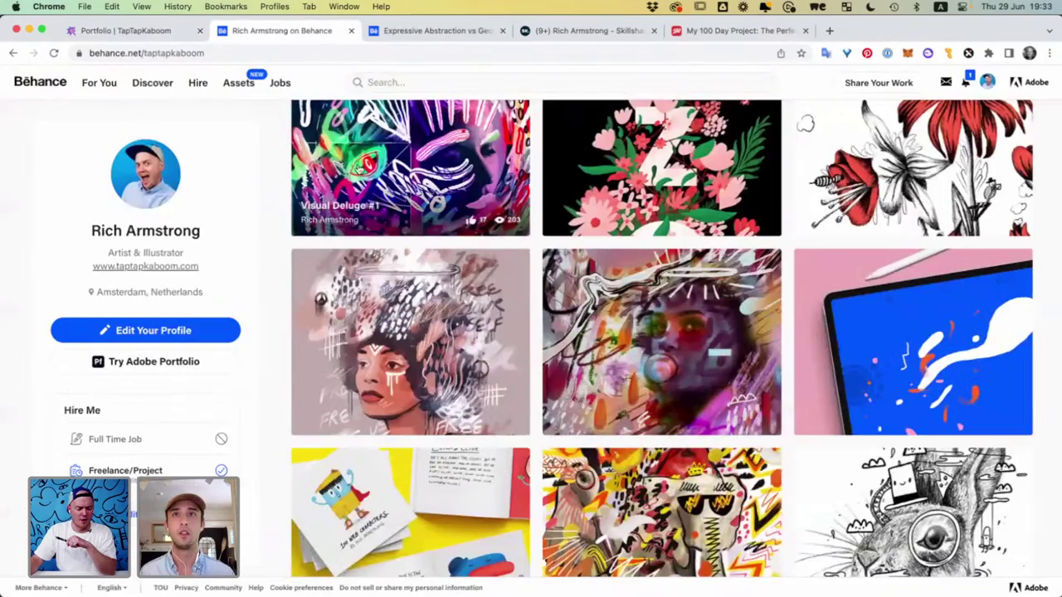
scroll(357, 169, down, 15)
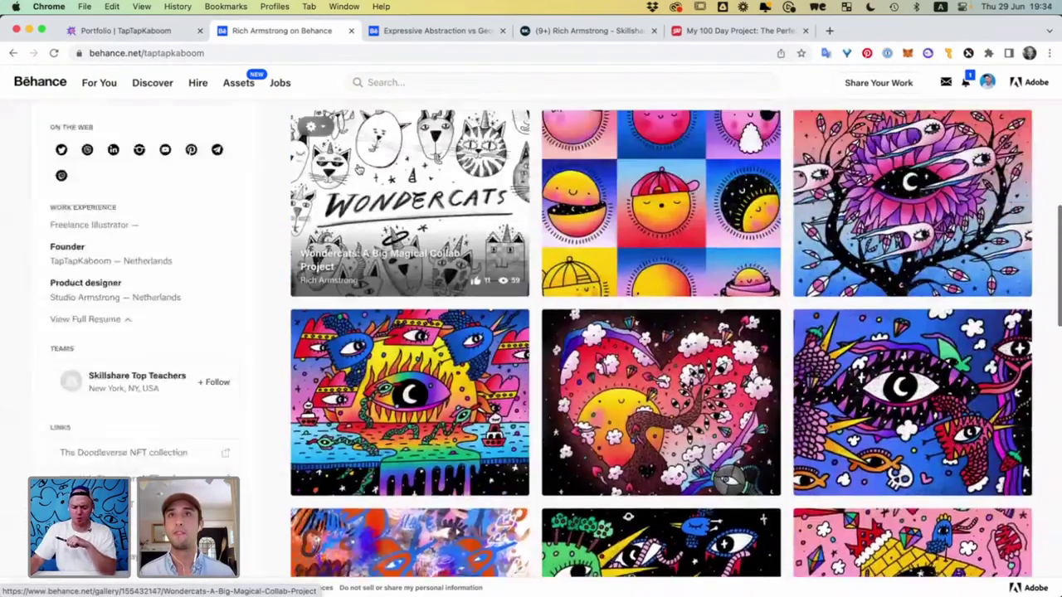
scroll(356, 169, up, 5)
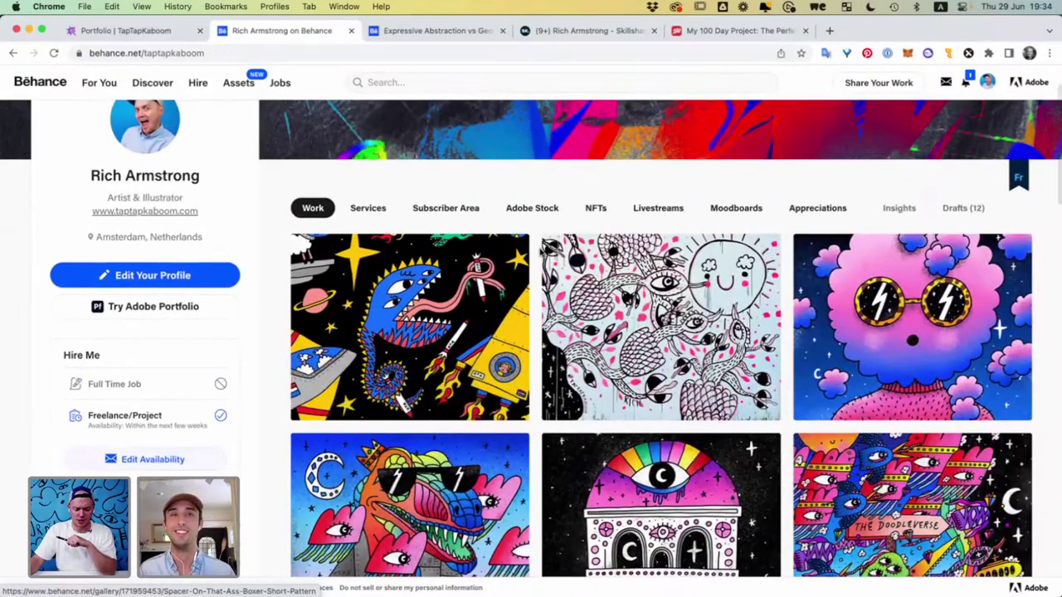
click(392, 38)
scroll(363, 265, down, 2)
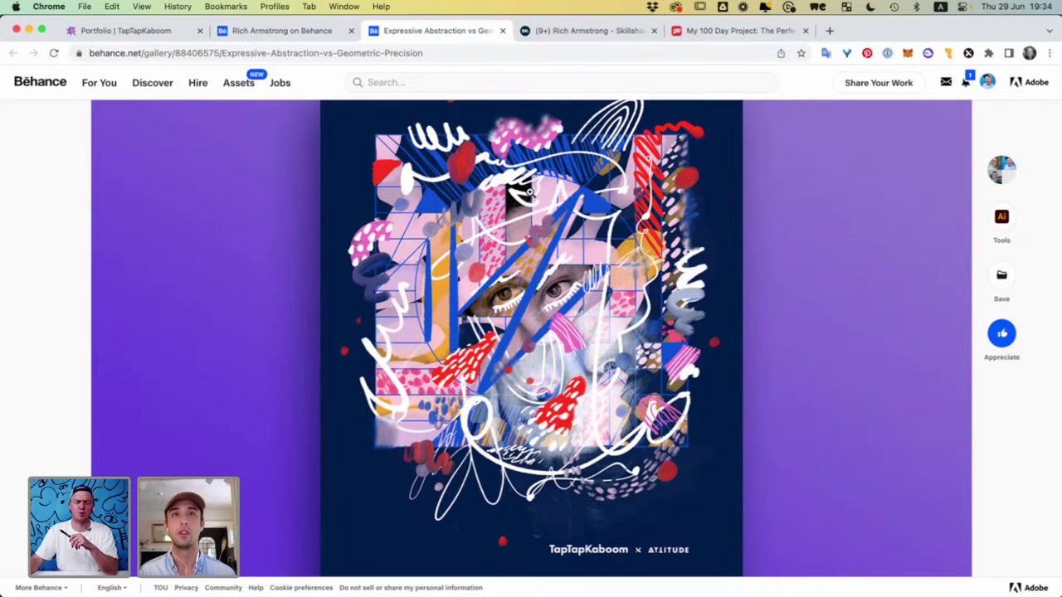
View the introduction of the artist's Skillshare teacher profile and the My 100 Day Project site
click(561, 37)
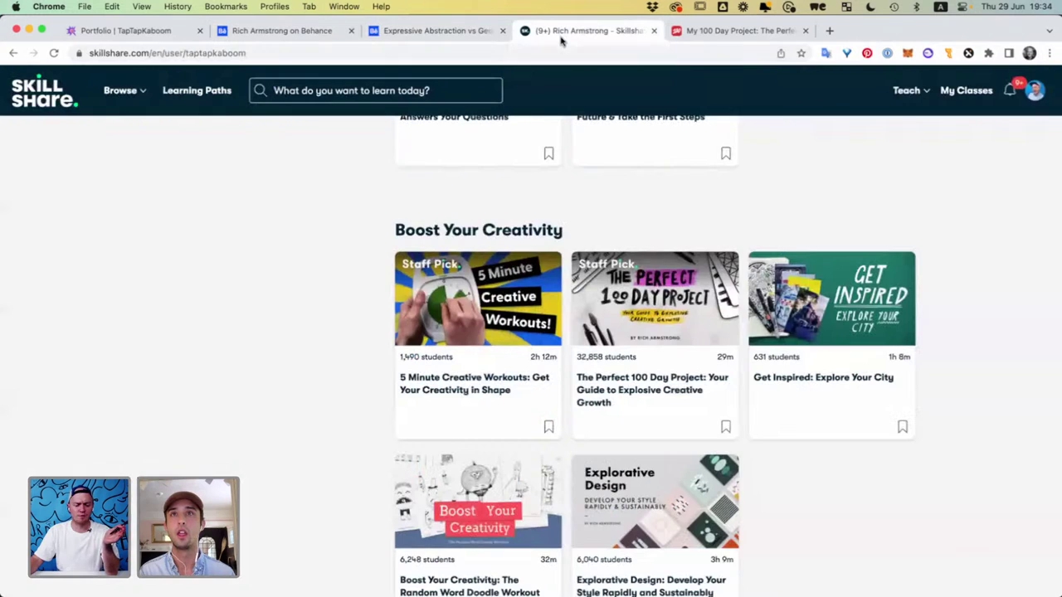
scroll(569, 189, up, 5)
scroll(568, 189, up, 8)
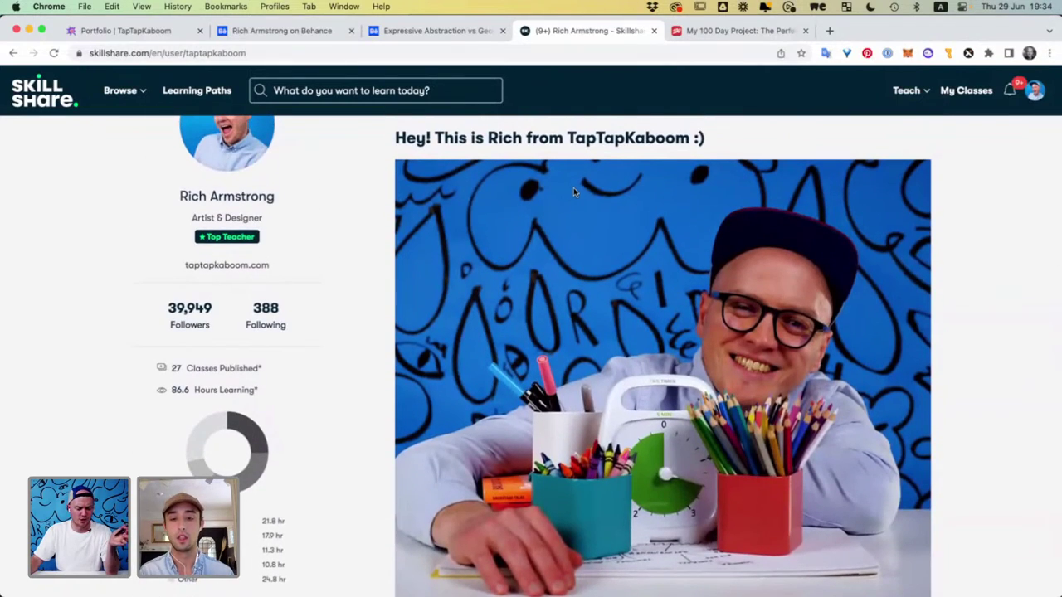
click(702, 37)
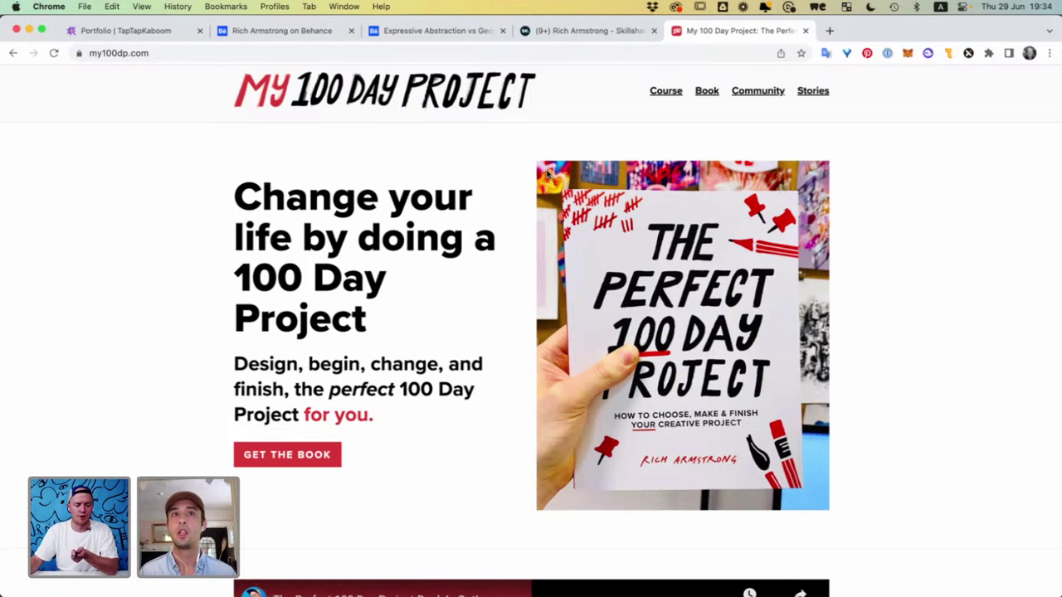
Return to the TapTapKaboom portfolio and switch to Creative Cloud to check the recently updated apps
click(176, 33)
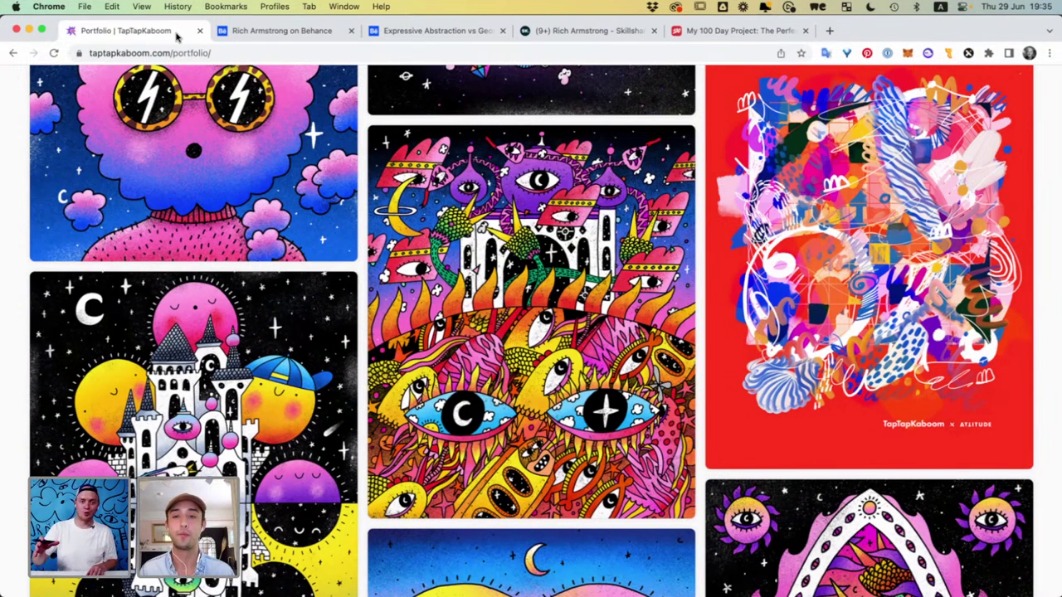
key(super+Tab)
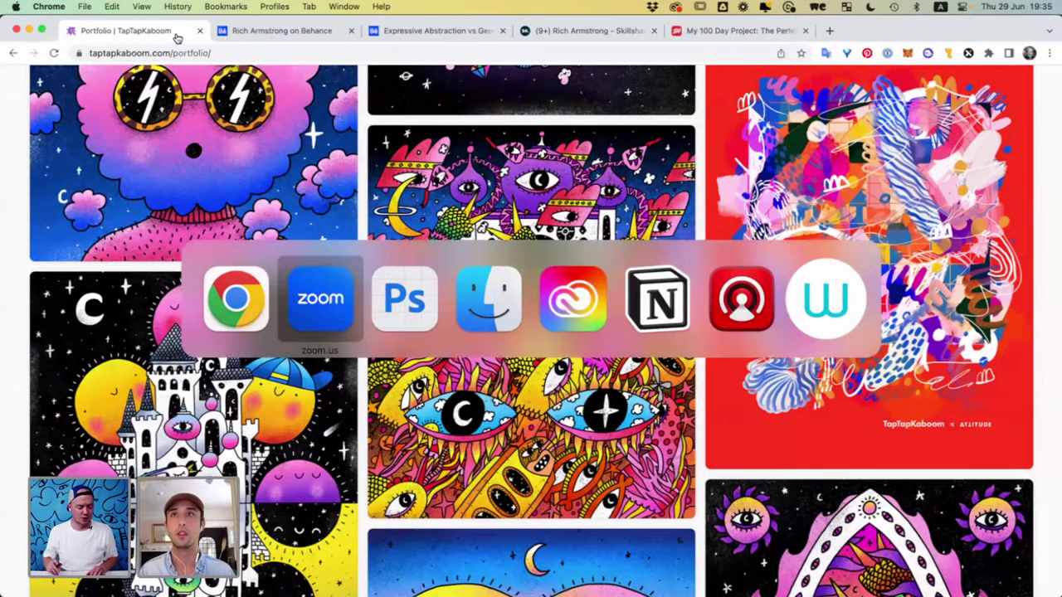
key(super+Tab)
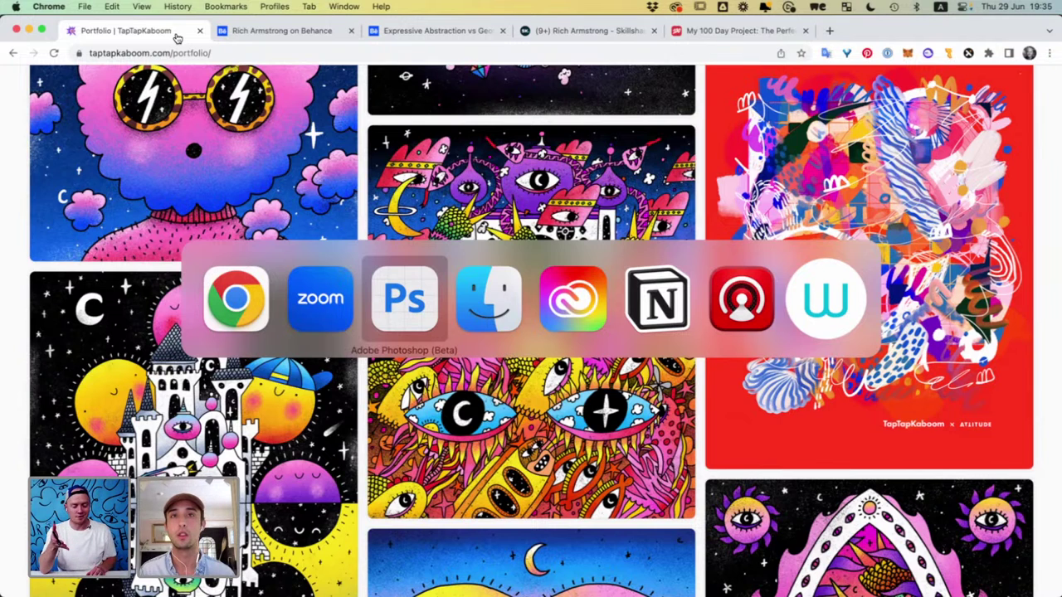
key(super+Tab)
key(super+Tab)
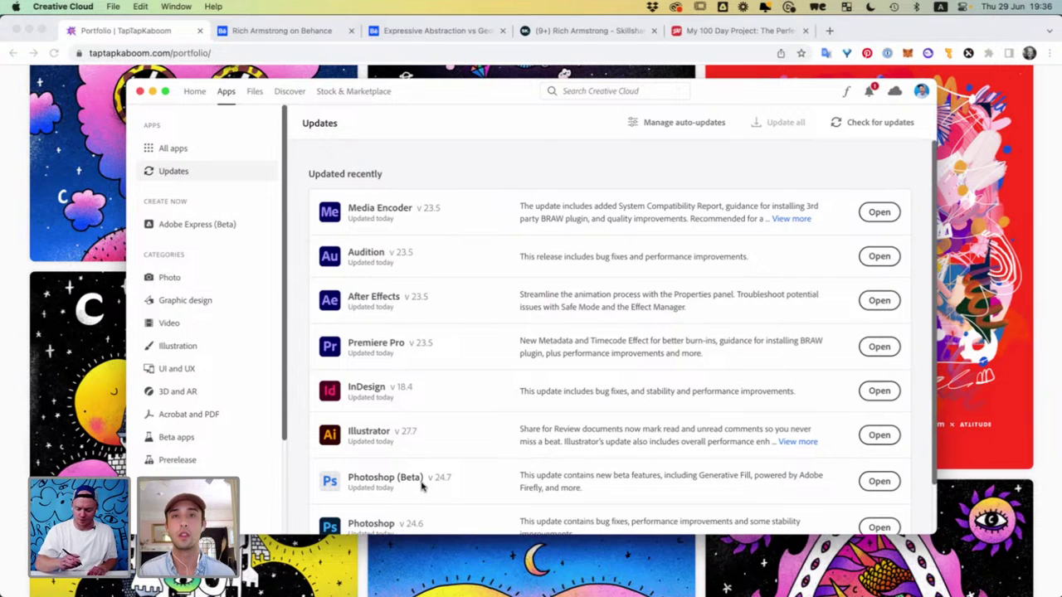
Switch to Photoshop (Beta), add a new layer and fill the entire canvas using Generative Fill with the prompt "whale on a beach"
key(super+Tab)
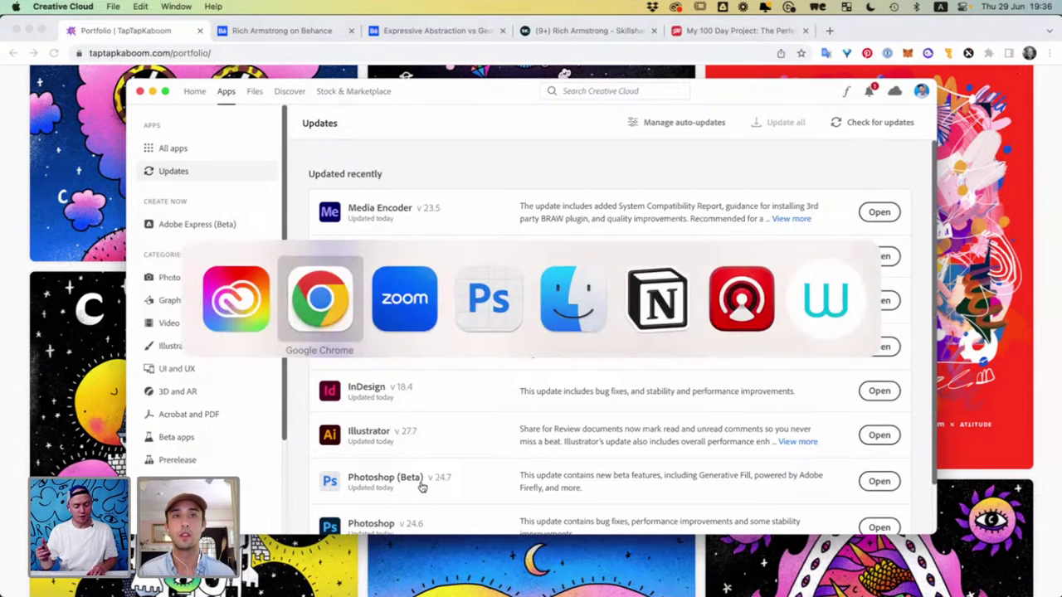
key(super+Tab)
key(super+Tab)
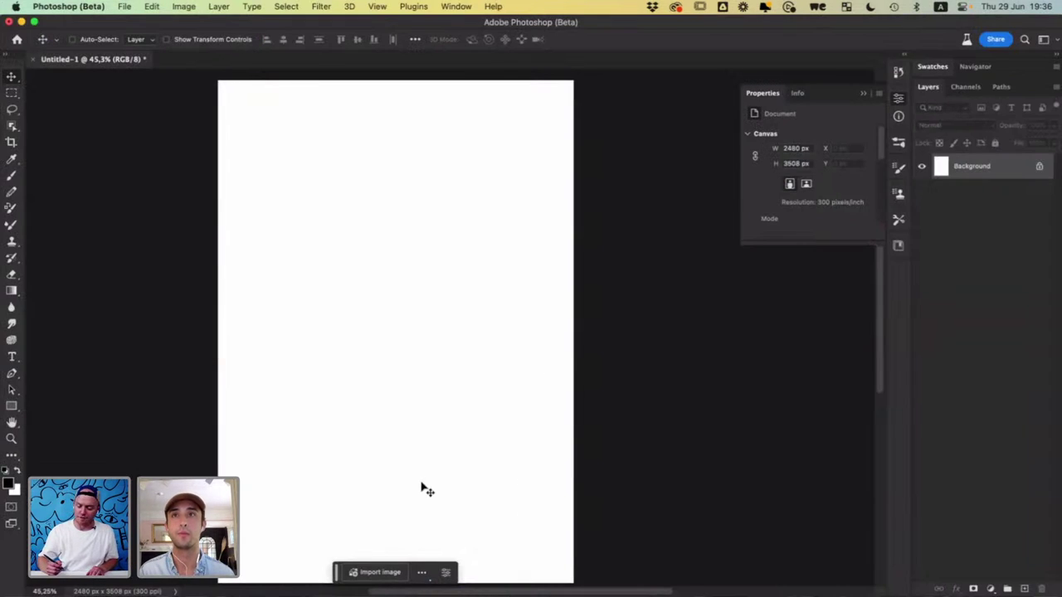
click(1025, 588)
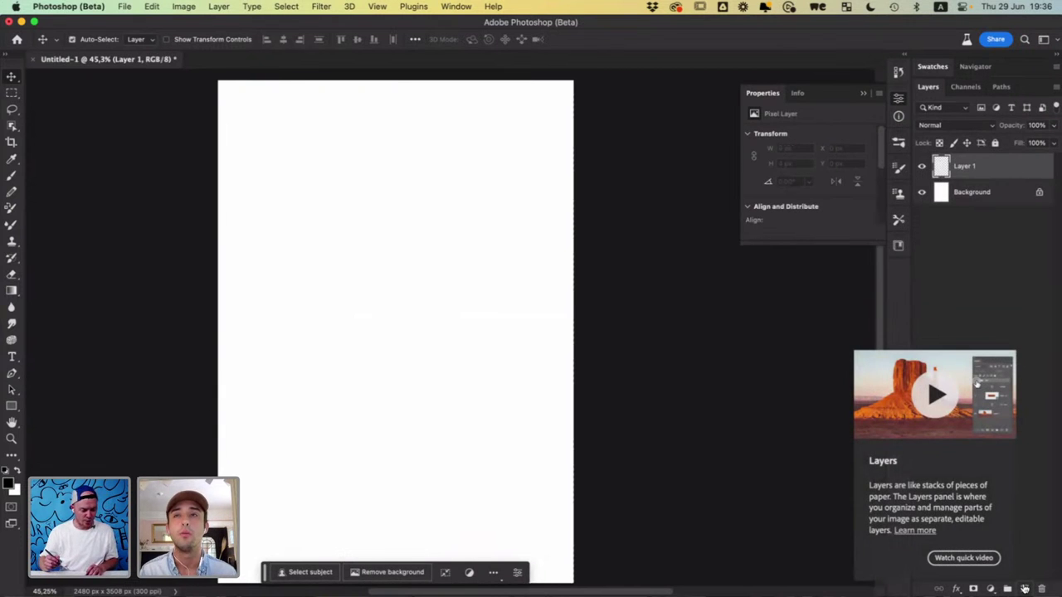
key(super+a)
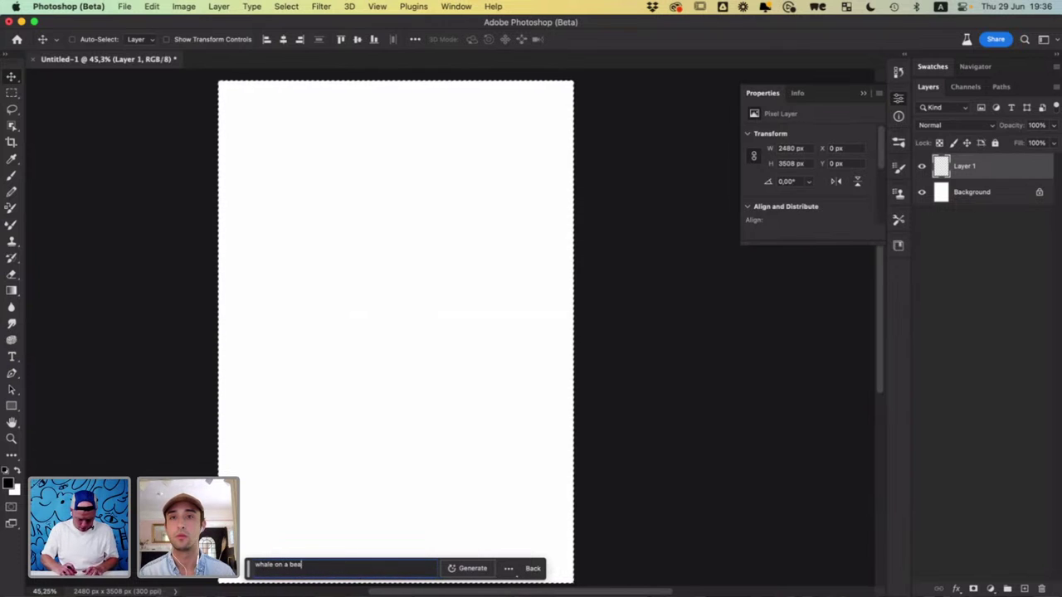
key(Return)
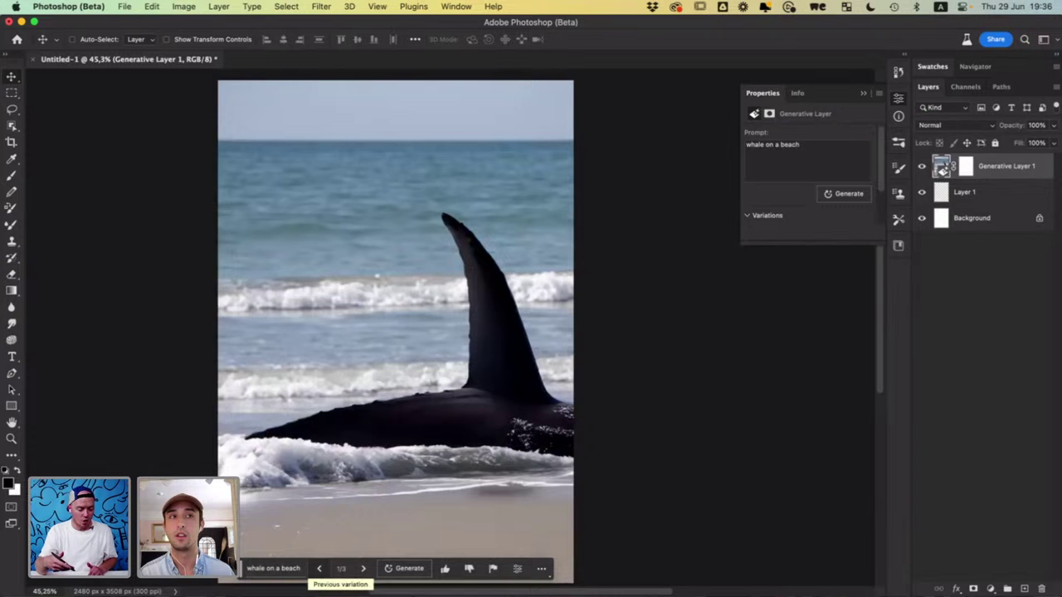
Browse the "whale on a beach" variations and select the third one, with the raised tail
click(363, 568)
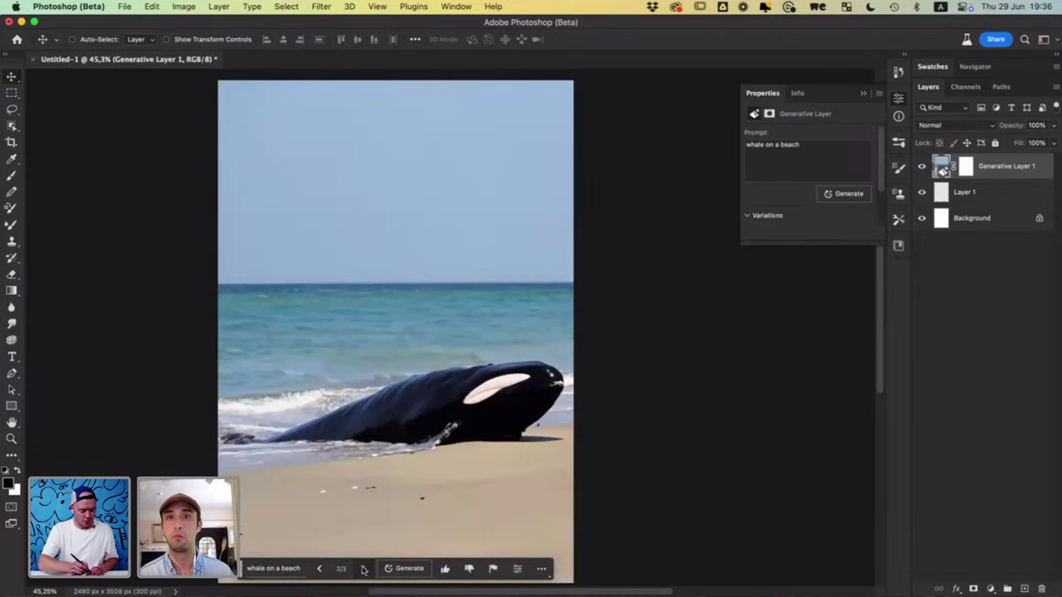
click(363, 570)
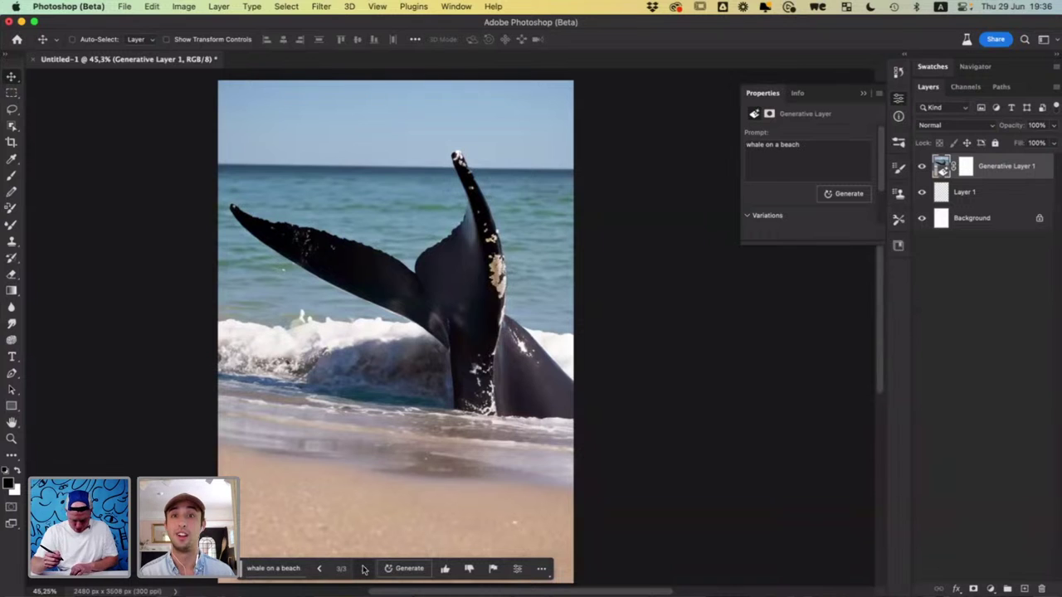
Lasso a roughly circular area over the horizon beside the whale's tail and generate a fill with the prompt "mermaid"
key(l)
mouse_move(360, 115)
mouse_down()
mouse_move(326, 198)
mouse_move(407, 213)
mouse_move(424, 128)
mouse_move(360, 115)
mouse_up()
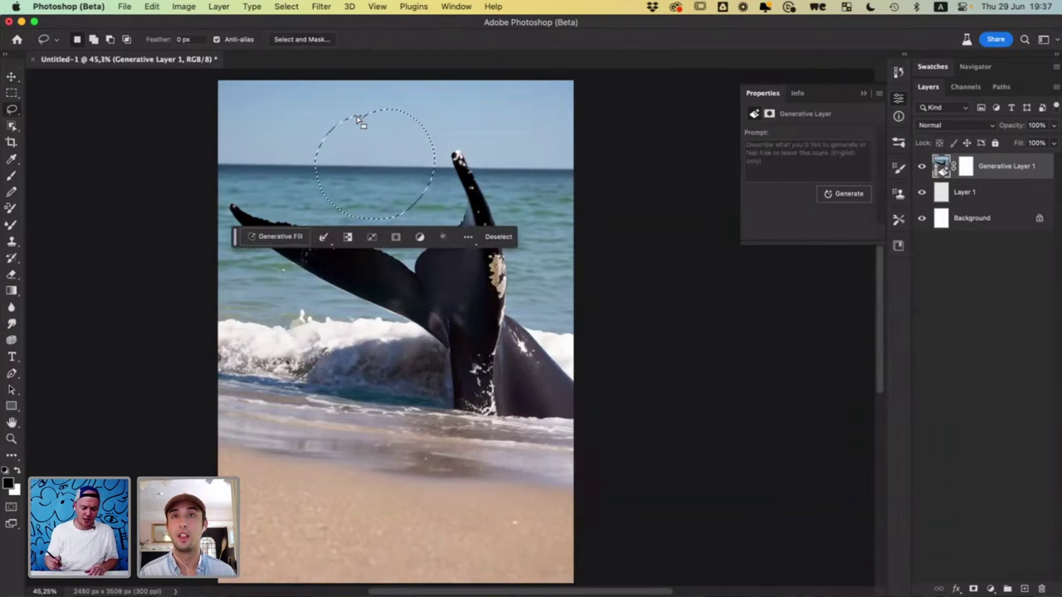
click(288, 242)
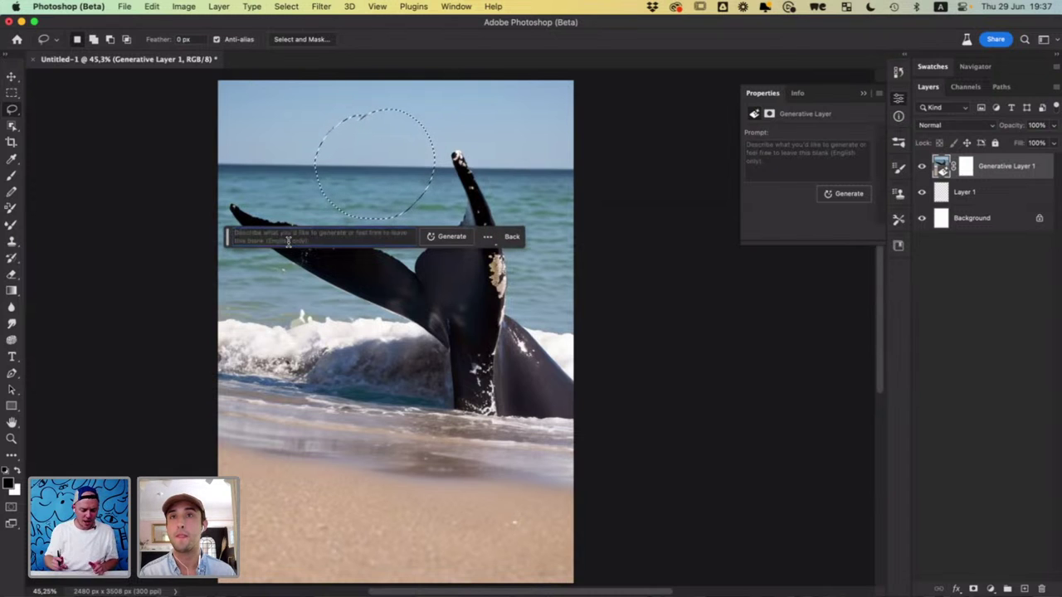
text(mer)
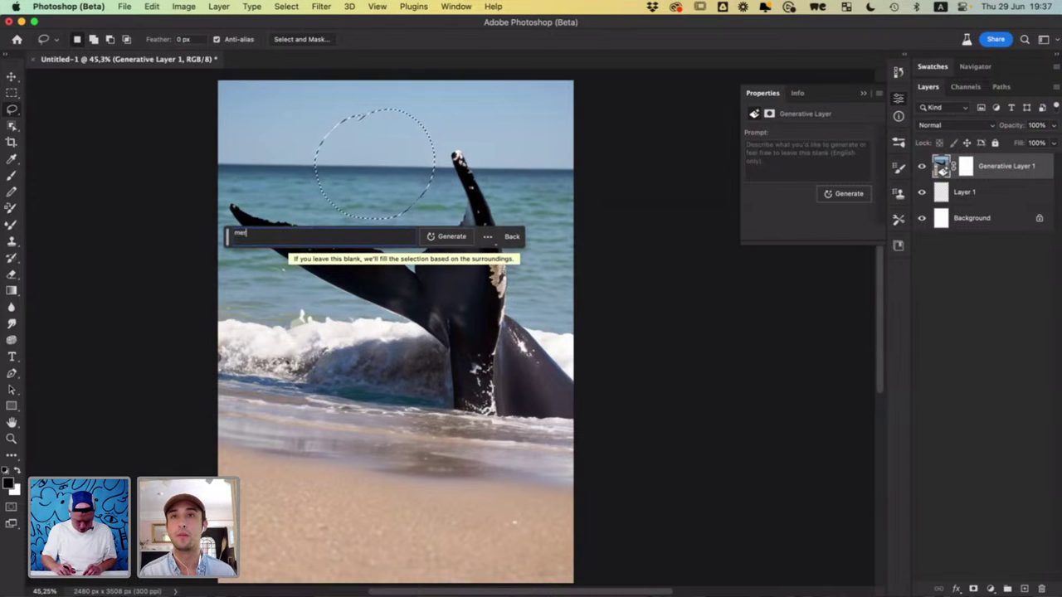
text(maid)
key(Return)
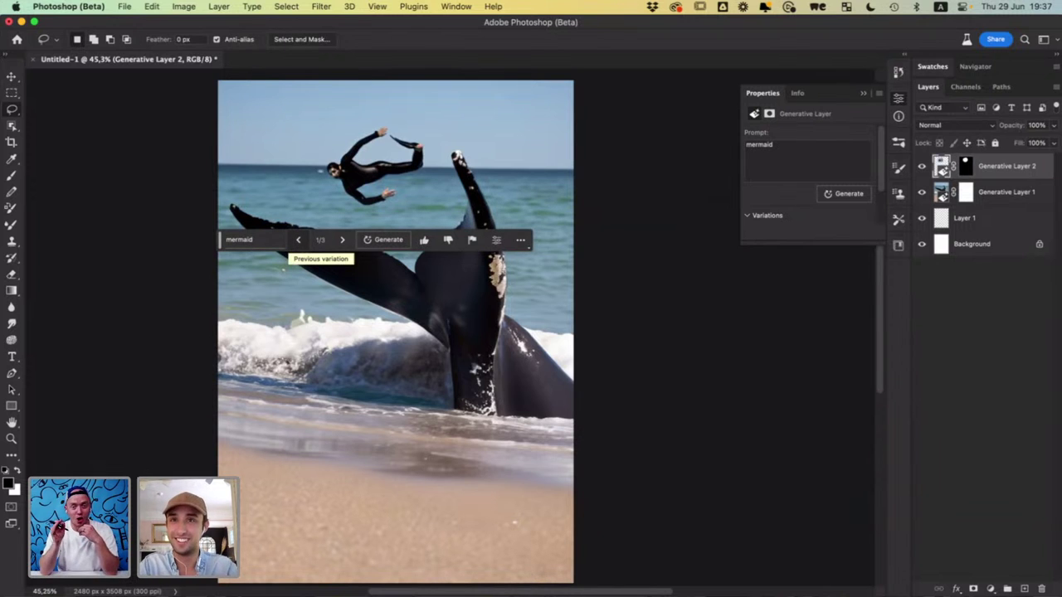
Compare the three mermaid variations, go back to the second one, and hide the mermaid layer
click(342, 241)
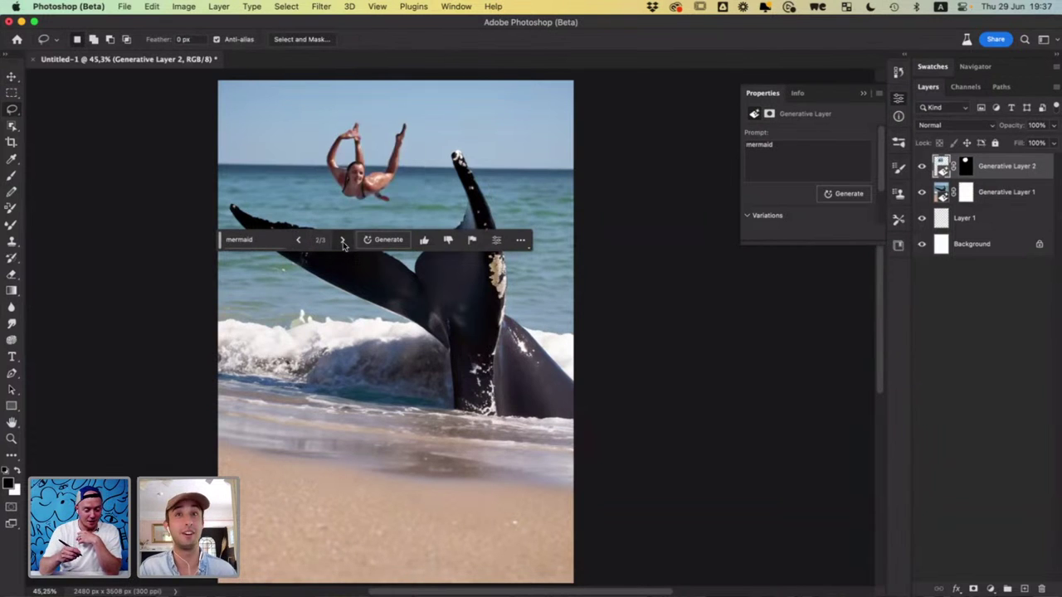
click(342, 240)
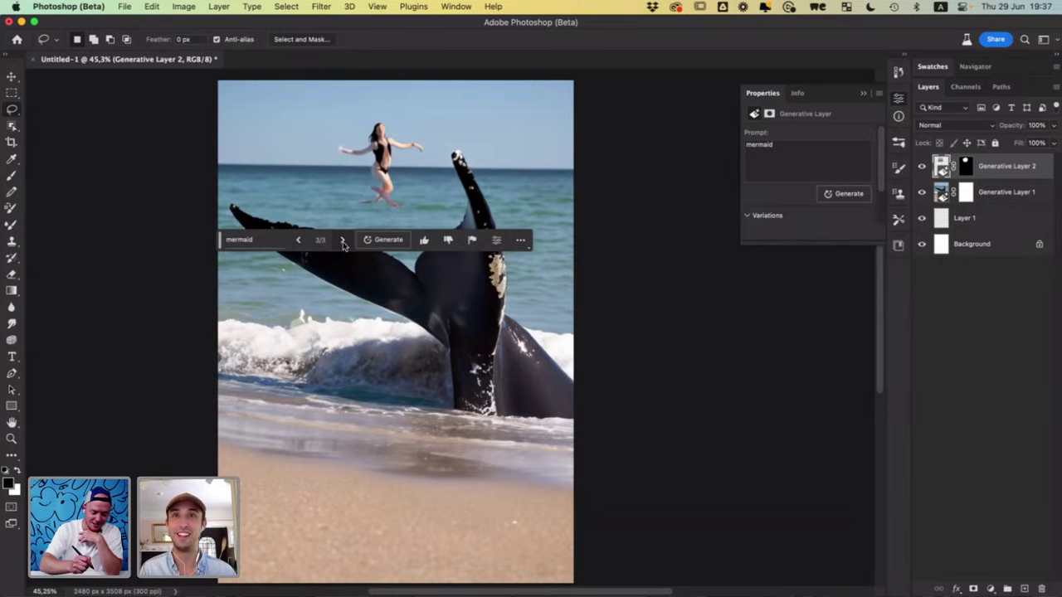
click(298, 241)
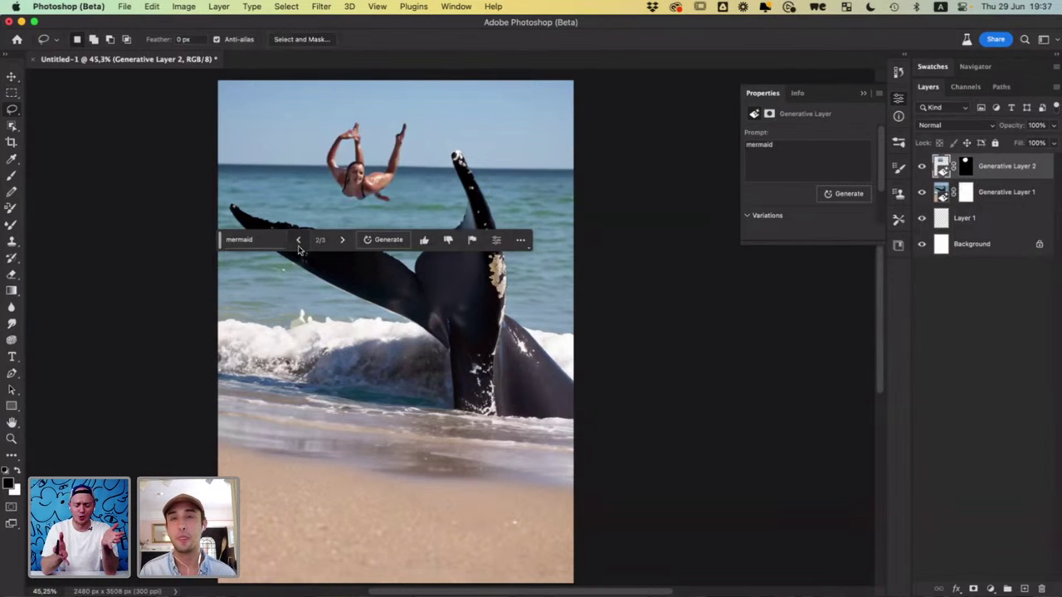
click(921, 168)
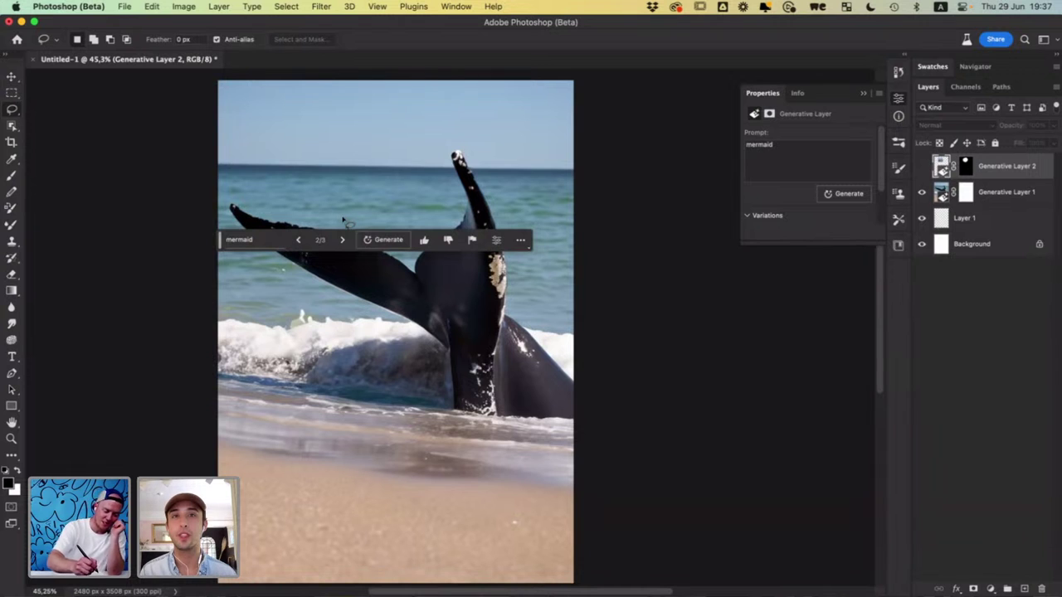
Lasso a wide hull-shaped area across the horizon, generate a fill with the prompt "ship" and select the third variation
mouse_move(257, 130)
mouse_down()
mouse_move(282, 188)
mouse_move(417, 195)
mouse_move(445, 154)
mouse_move(452, 119)
mouse_move(257, 130)
mouse_up()
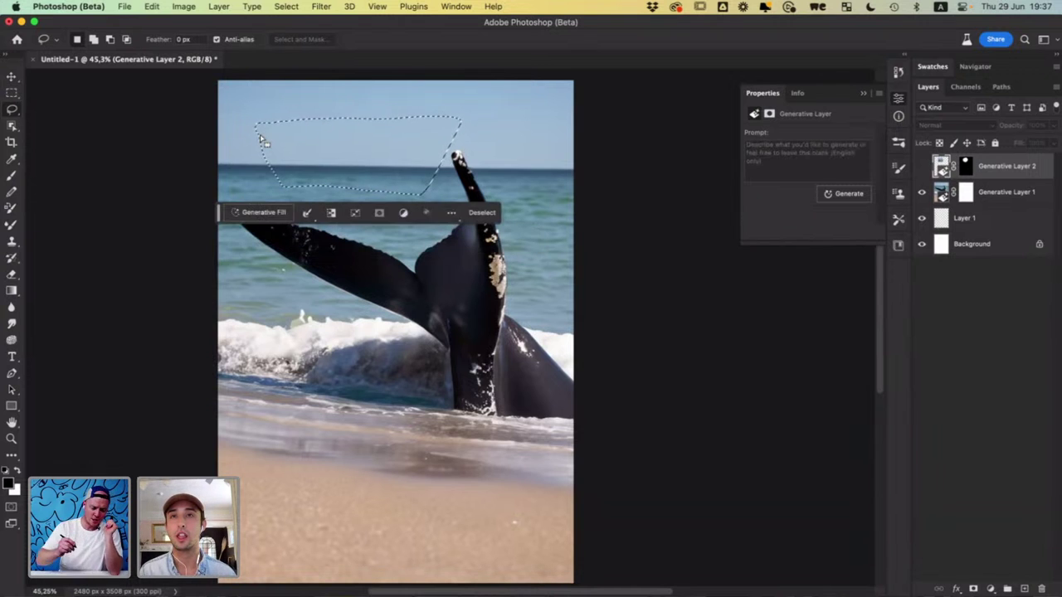
click(258, 212)
text(ship)
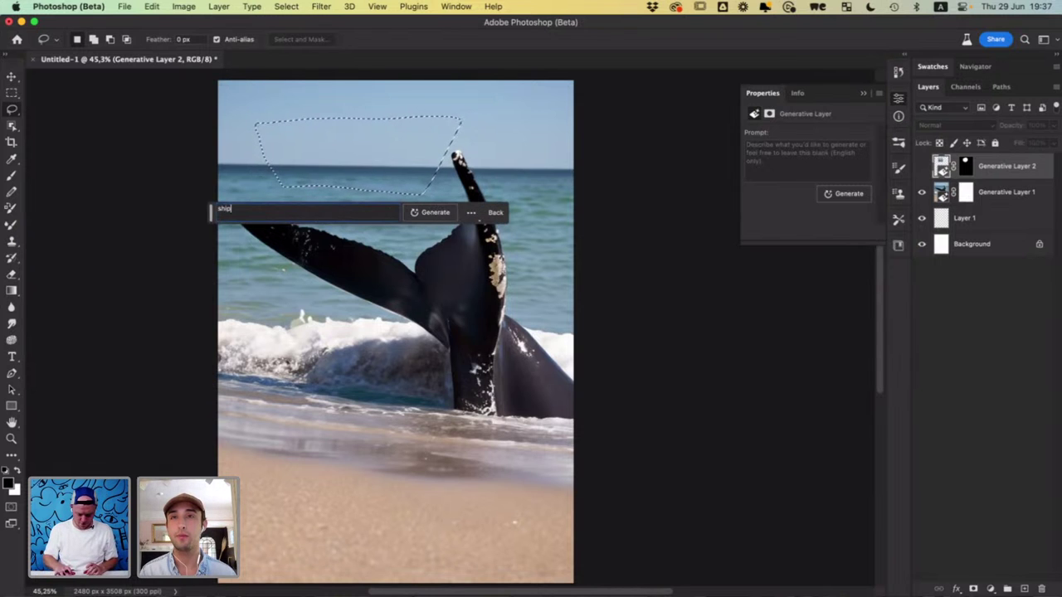
key(Return)
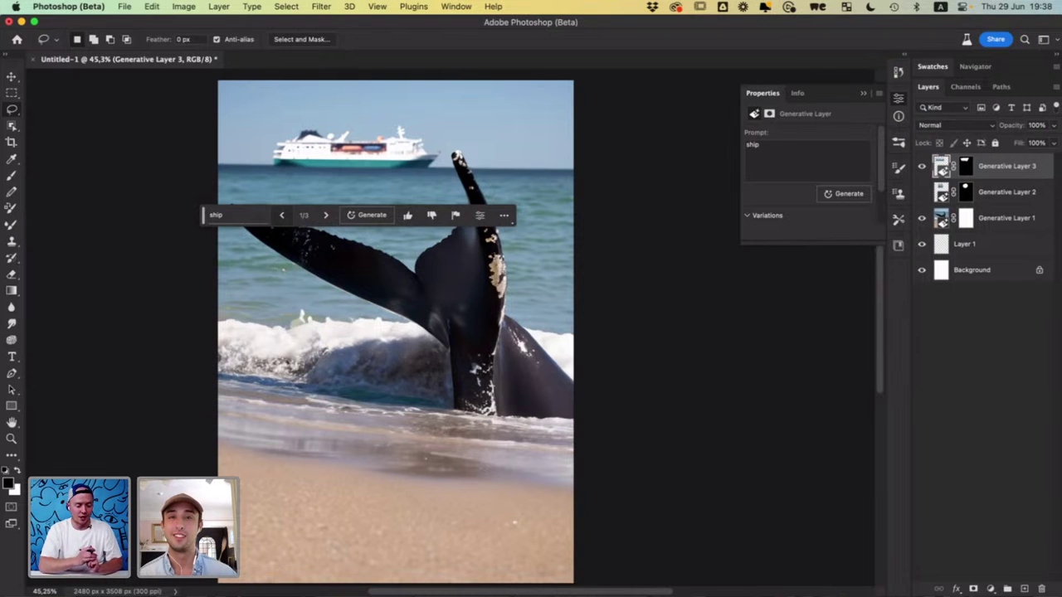
click(326, 217)
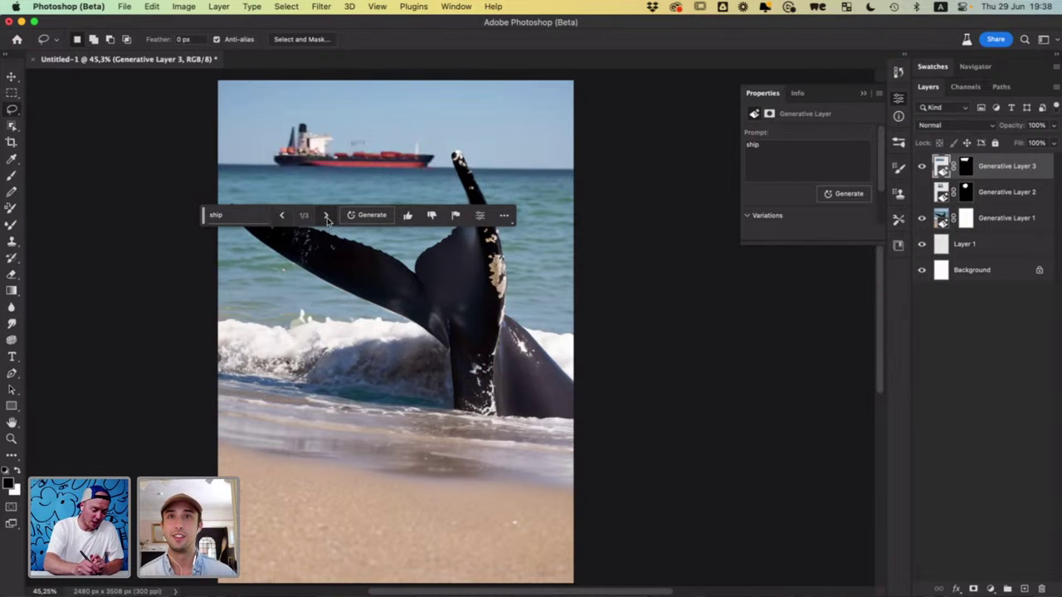
click(325, 218)
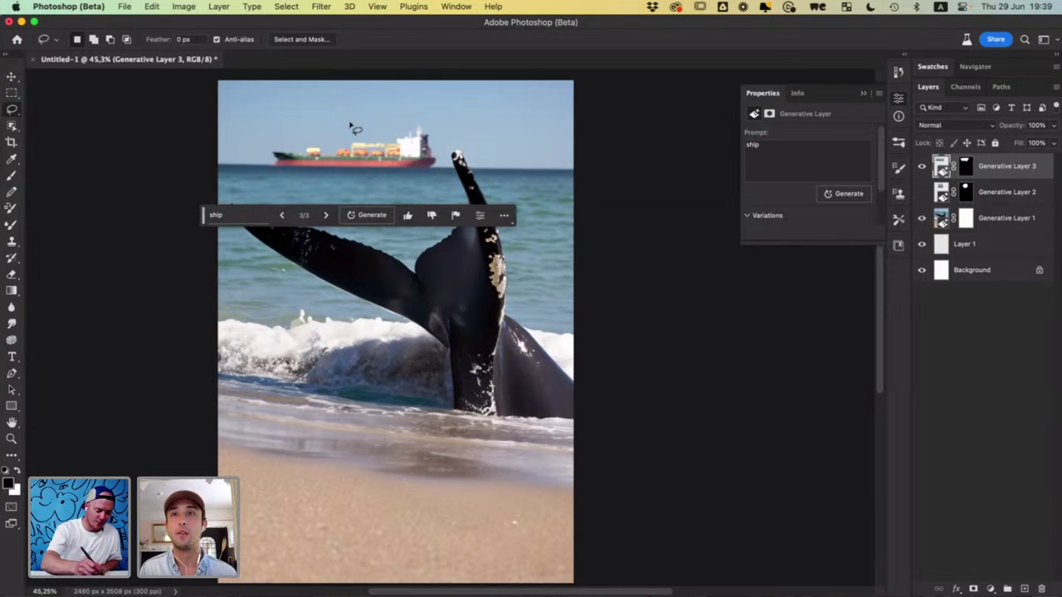
Lasso an irregular area just above the ship's deck and generate a fill with the prompt "mermaid on ship"
mouse_move(349, 114)
mouse_down()
mouse_move(325, 133)
mouse_move(337, 150)
mouse_move(362, 152)
mouse_move(443, 131)
mouse_move(454, 112)
mouse_move(354, 120)
mouse_up()
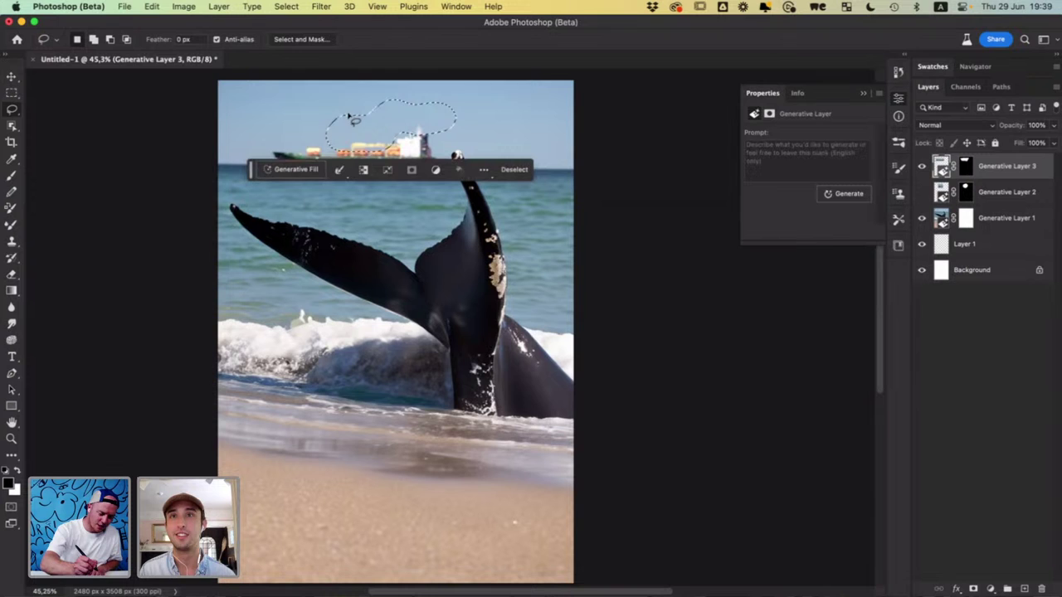
click(296, 170)
text(mermaid on sh)
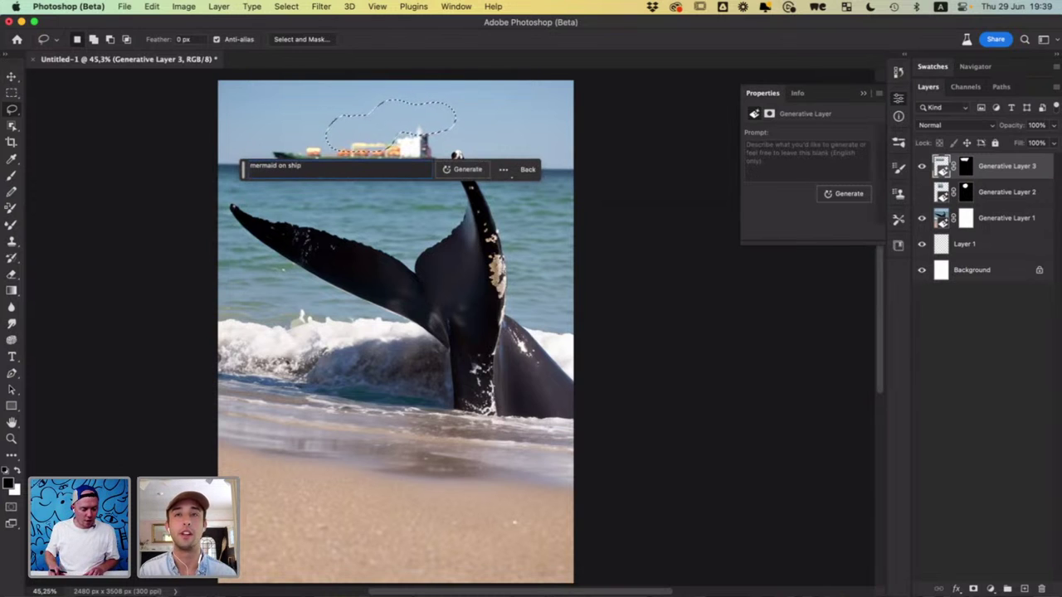
text(ip)
key(Return)
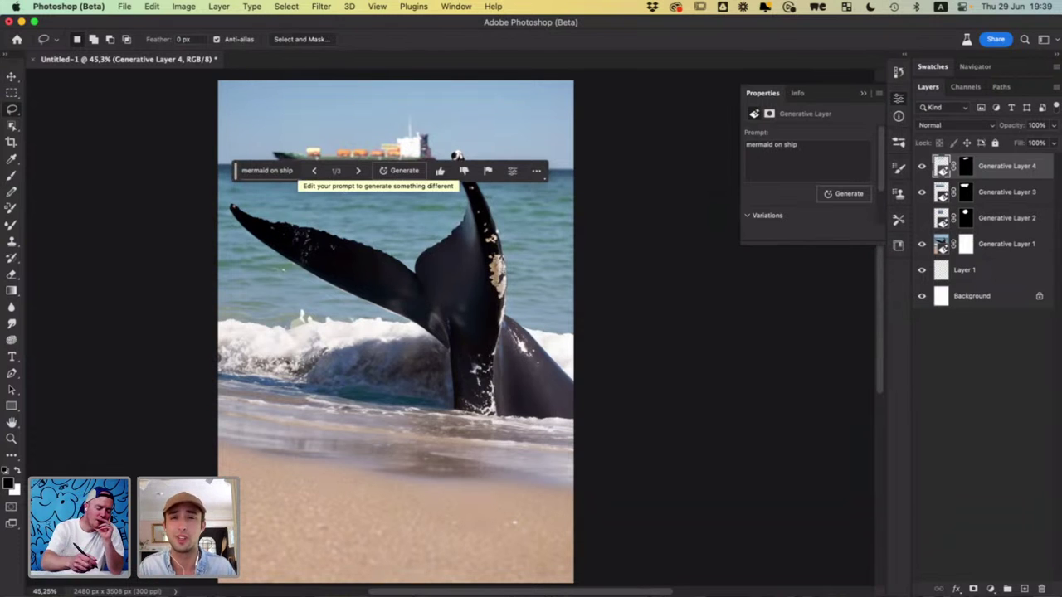
Compare the "mermaid on ship" variations back and forth and settle on the third one
click(357, 172)
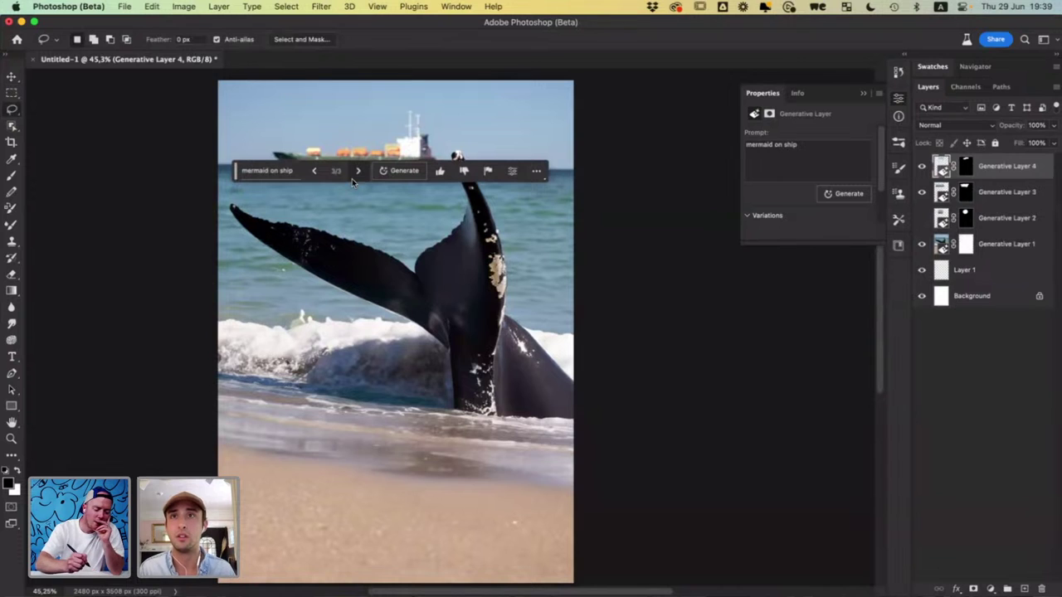
click(315, 171)
click(315, 171)
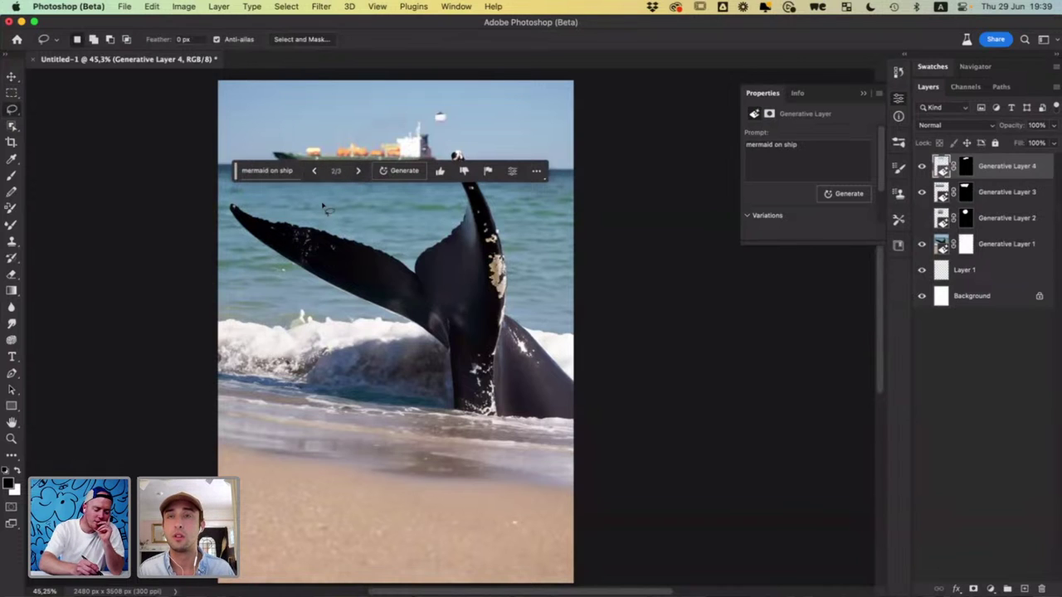
double_click(357, 171)
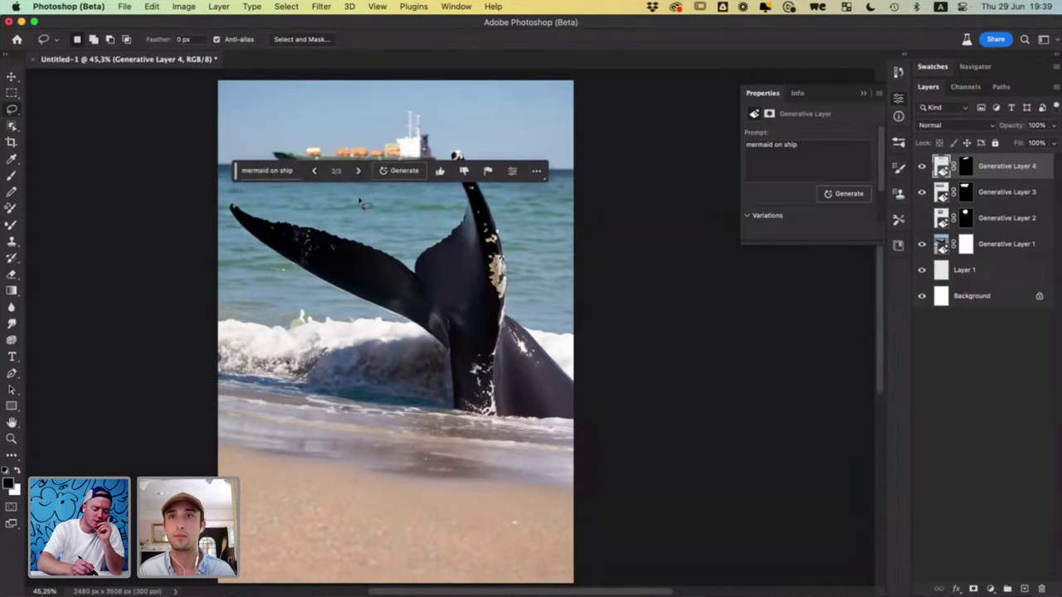
click(314, 171)
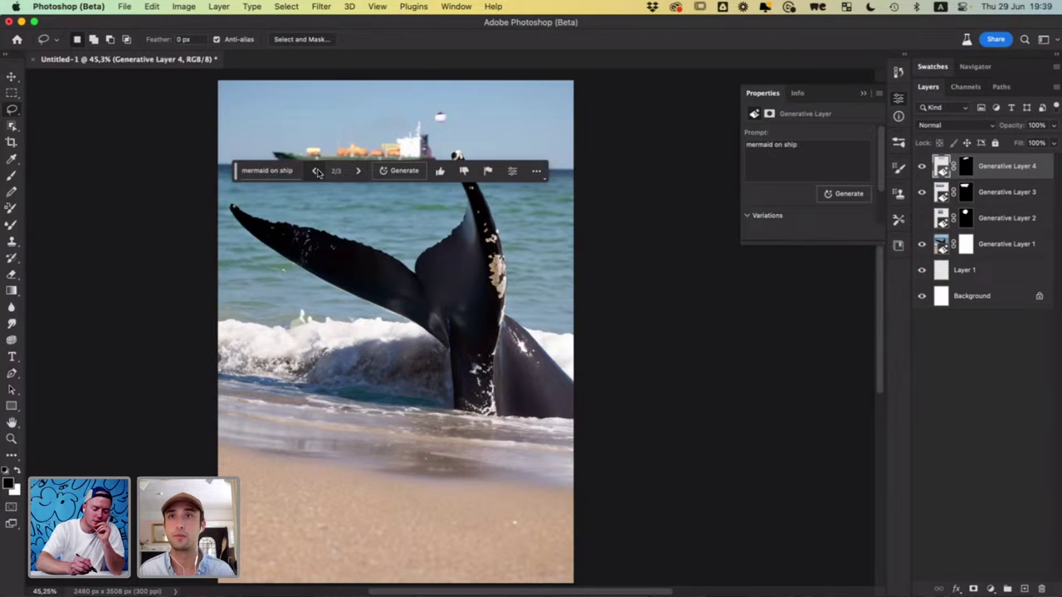
click(359, 171)
click(314, 171)
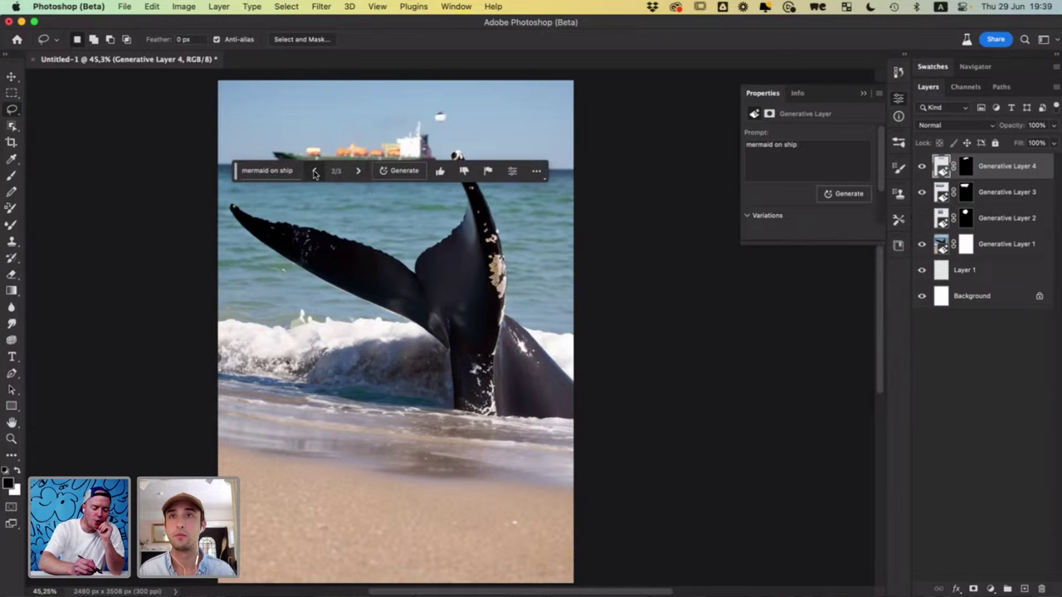
click(358, 171)
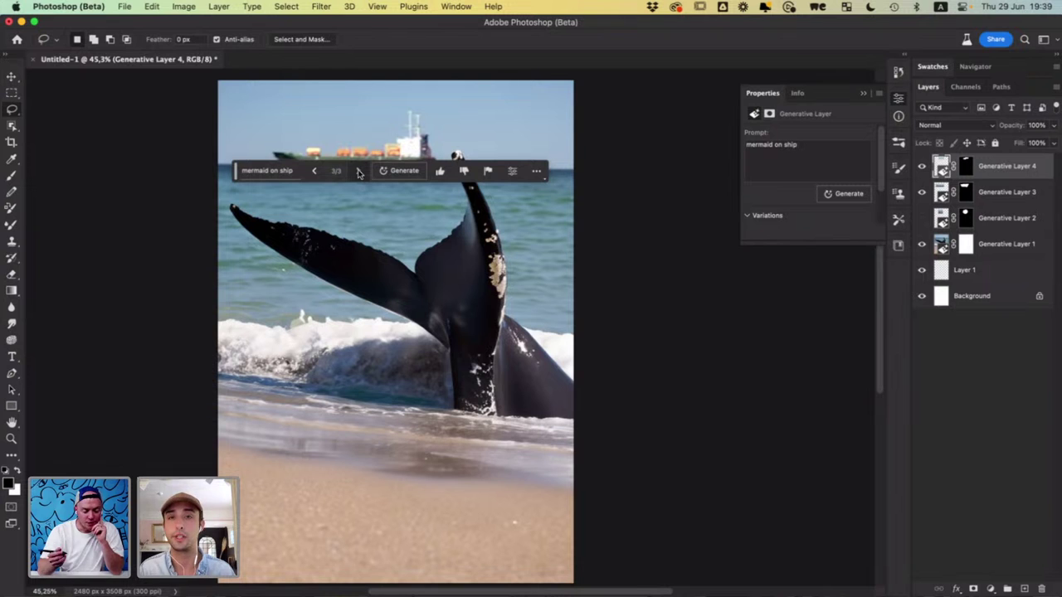
Select the lower half of the image with a rectangular marquee across its full width and run Generative Fill without a prompt
key(m)
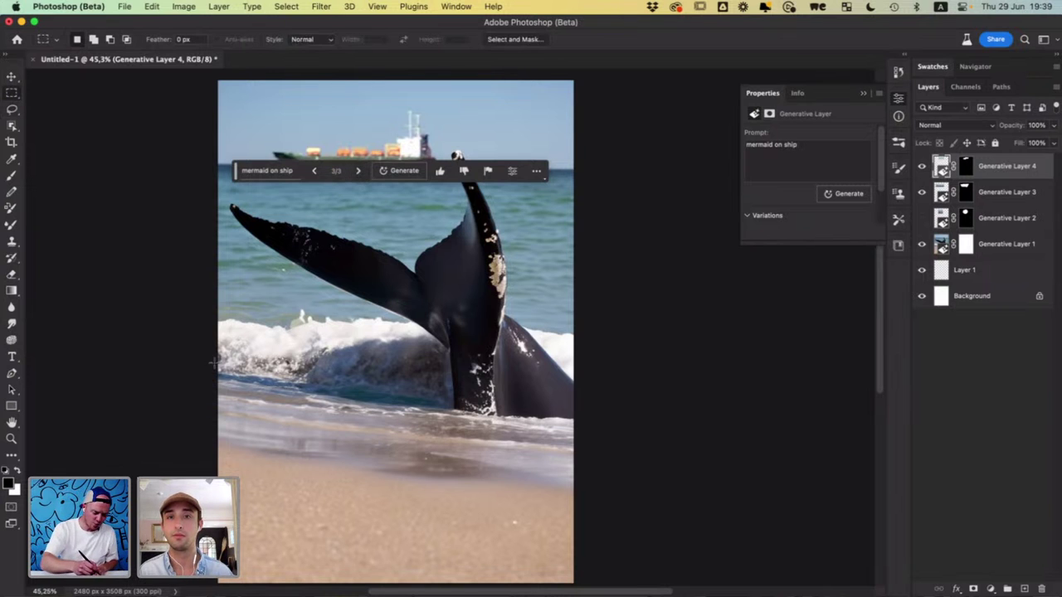
drag(158, 341, 653, 594)
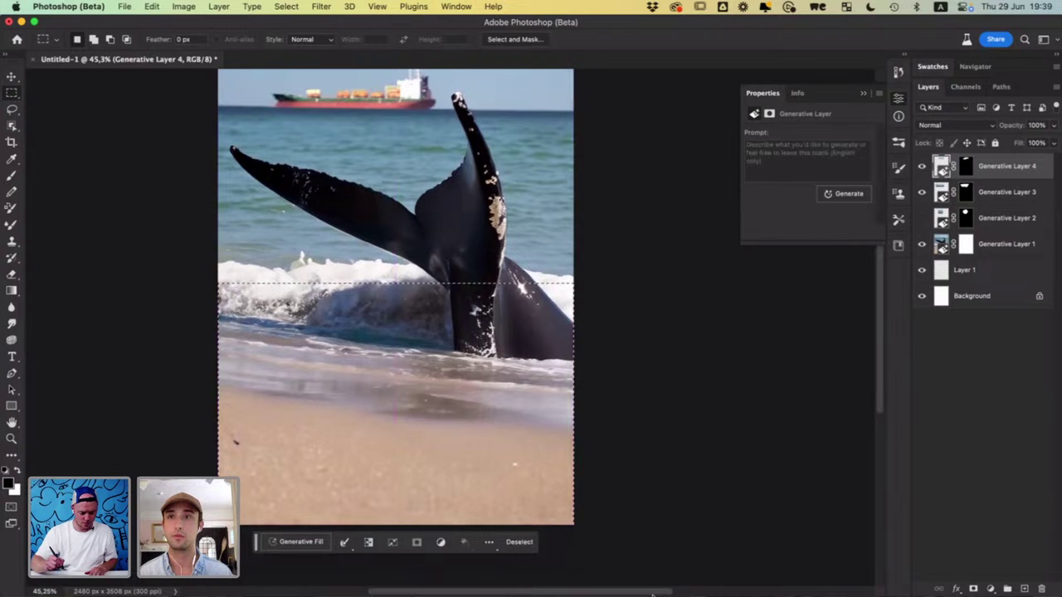
click(305, 542)
click(469, 543)
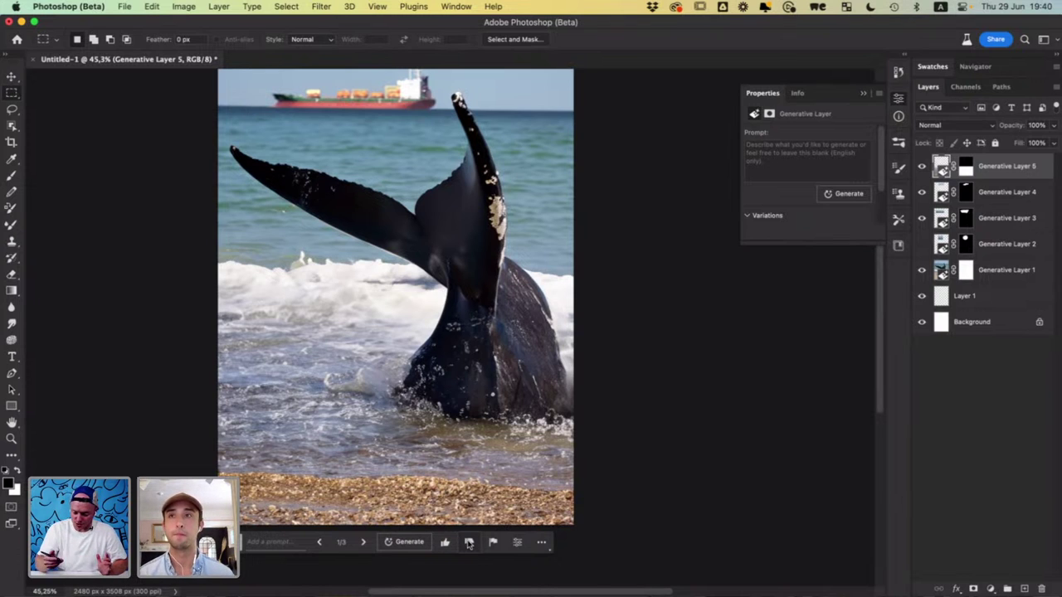
Compare the variations of the unprompted lower-half fill and choose the third one, with open sea instead of beach
click(363, 542)
click(363, 544)
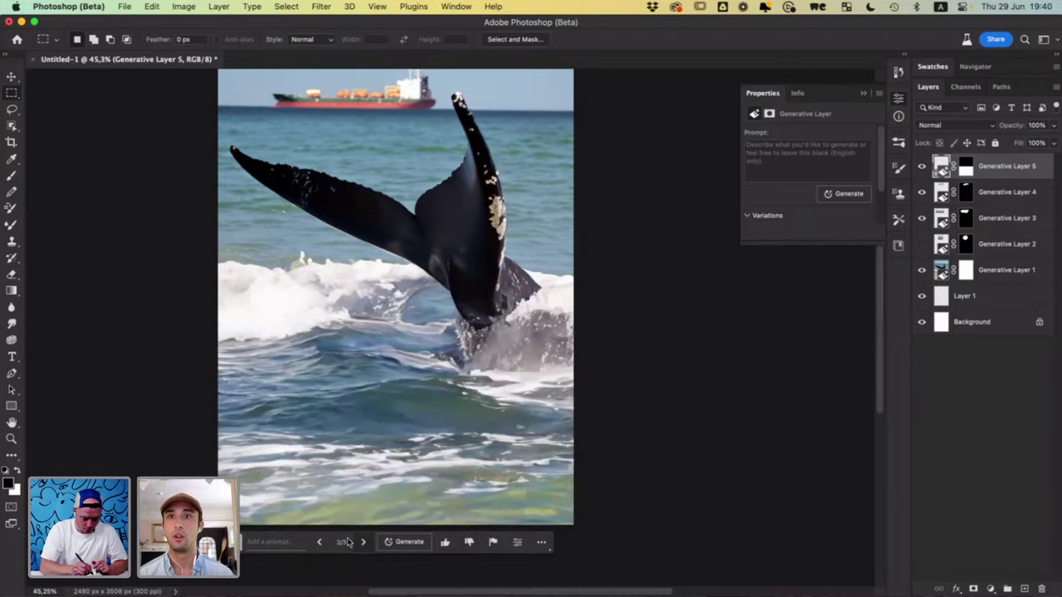
click(318, 543)
click(319, 542)
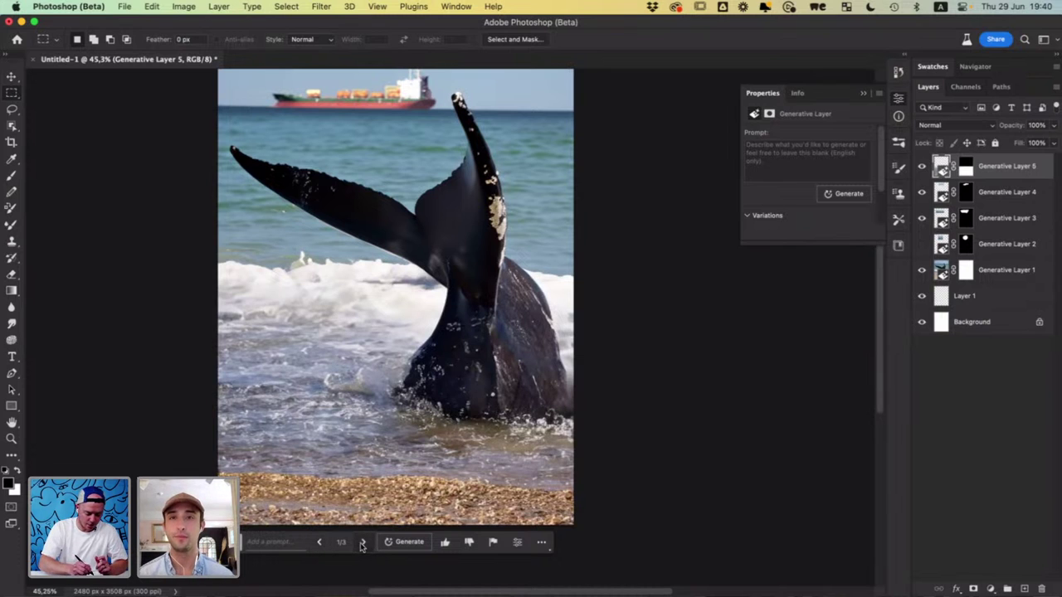
click(363, 544)
click(362, 543)
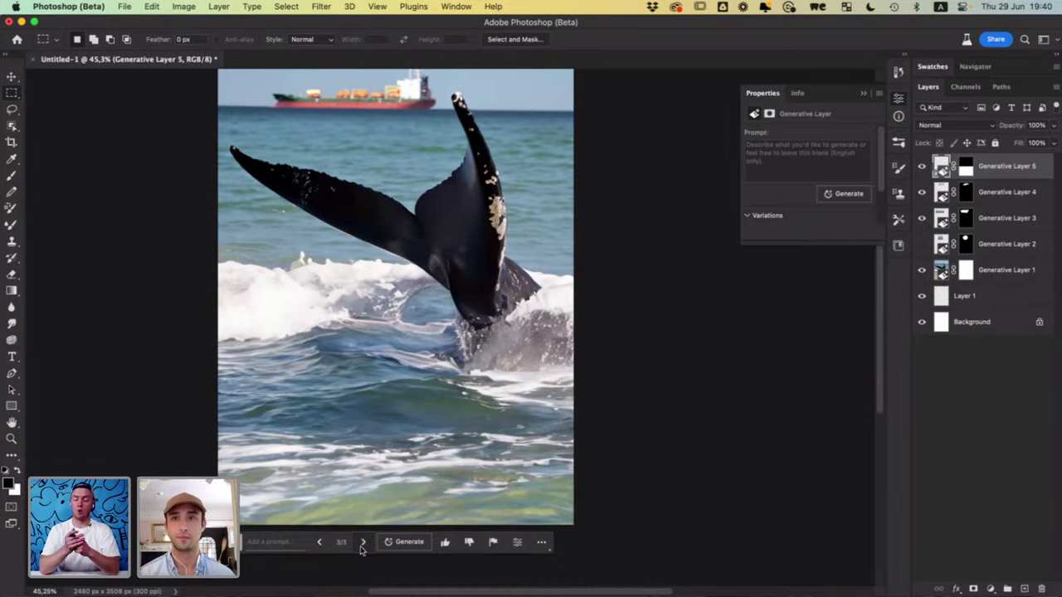
Marquee a near-square area of water below the whale's tail, generate a fill with the prompt "shark" and advance to the third variation
drag(279, 292, 492, 491)
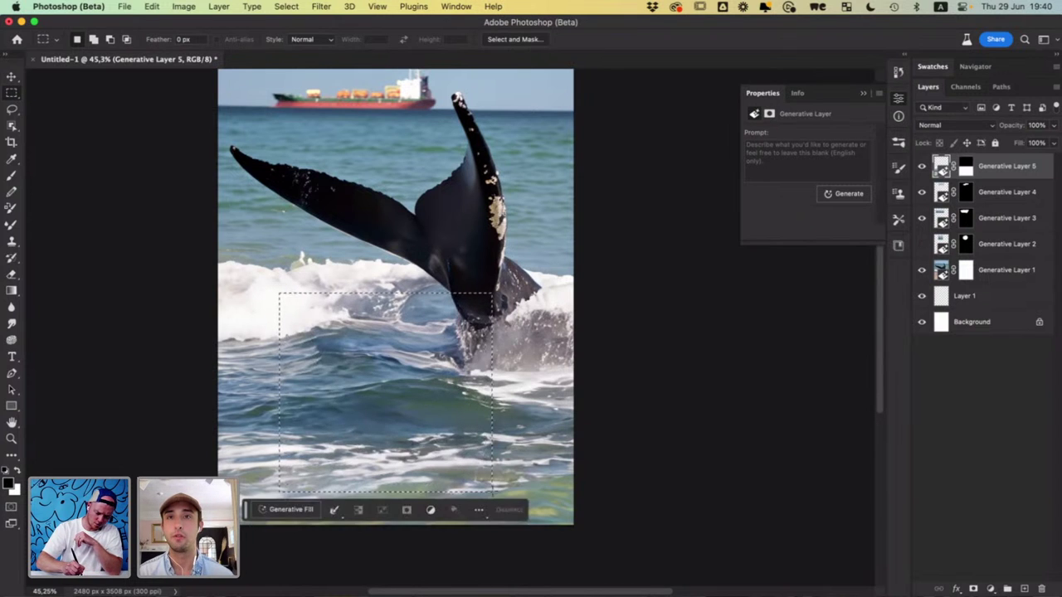
click(300, 516)
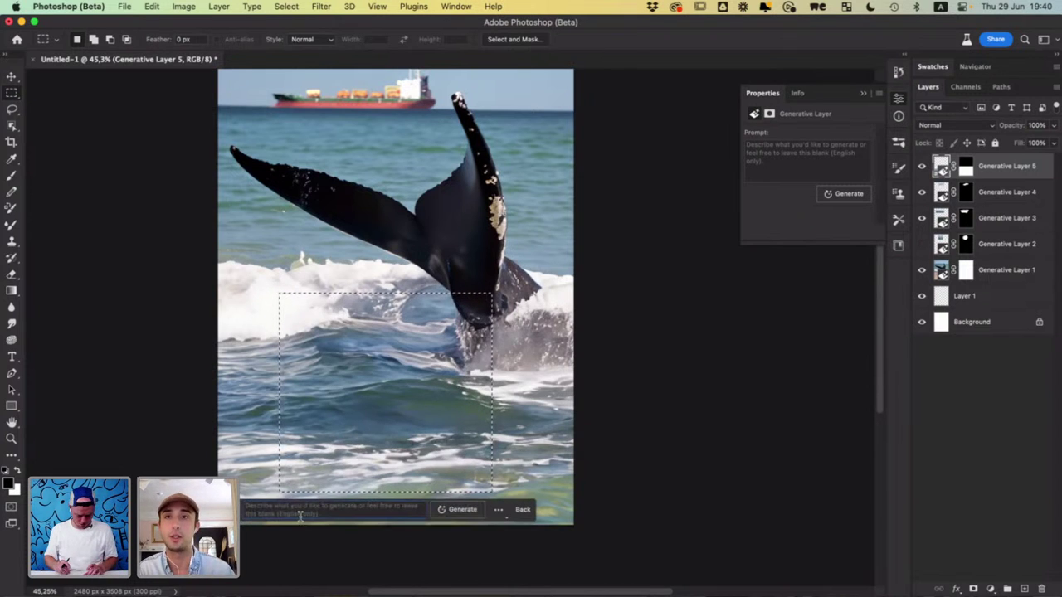
text(shark)
key(Return)
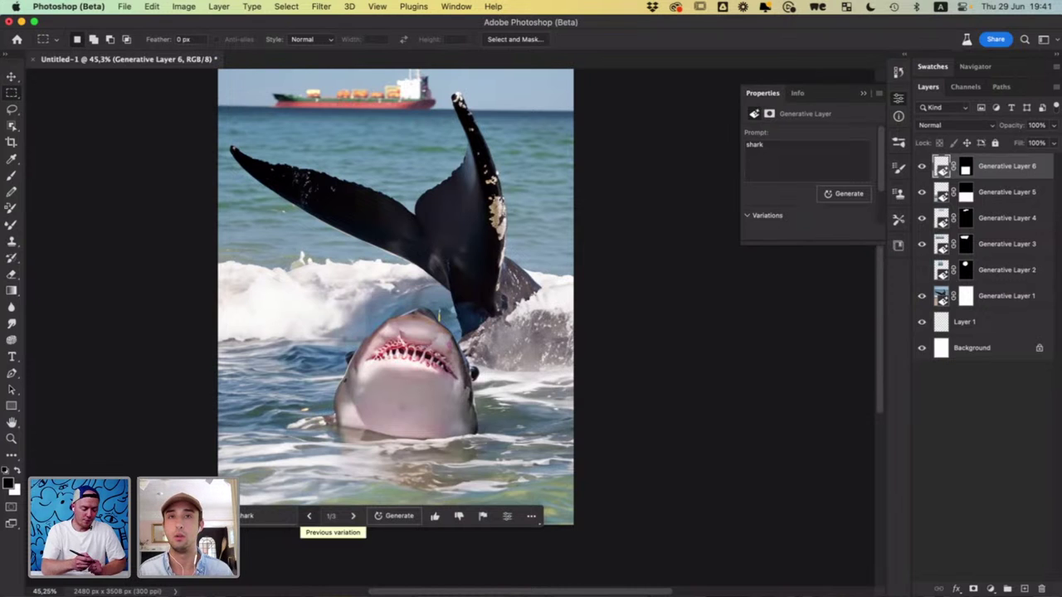
click(353, 516)
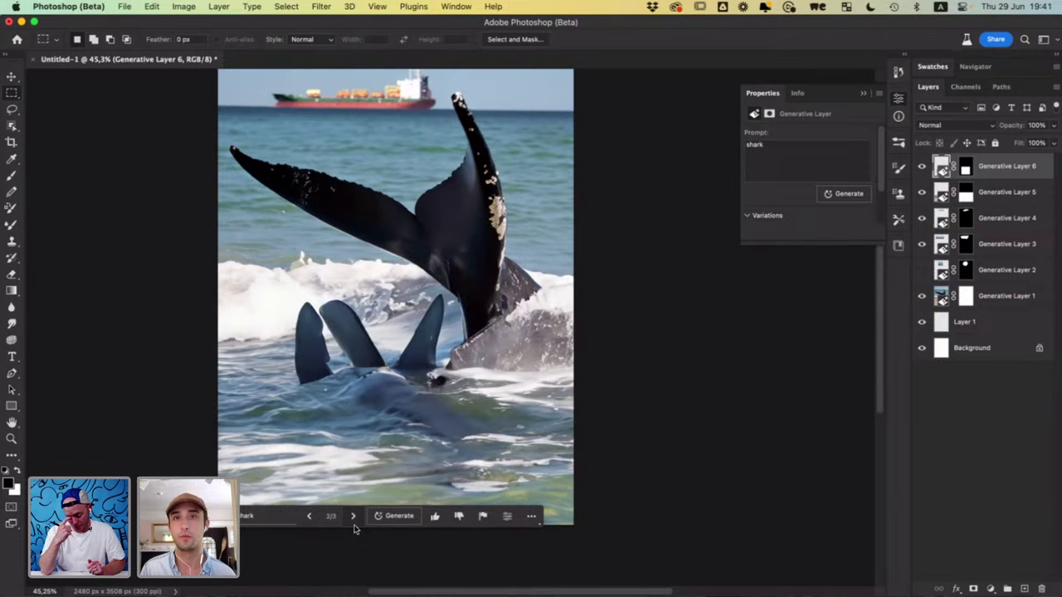
click(353, 518)
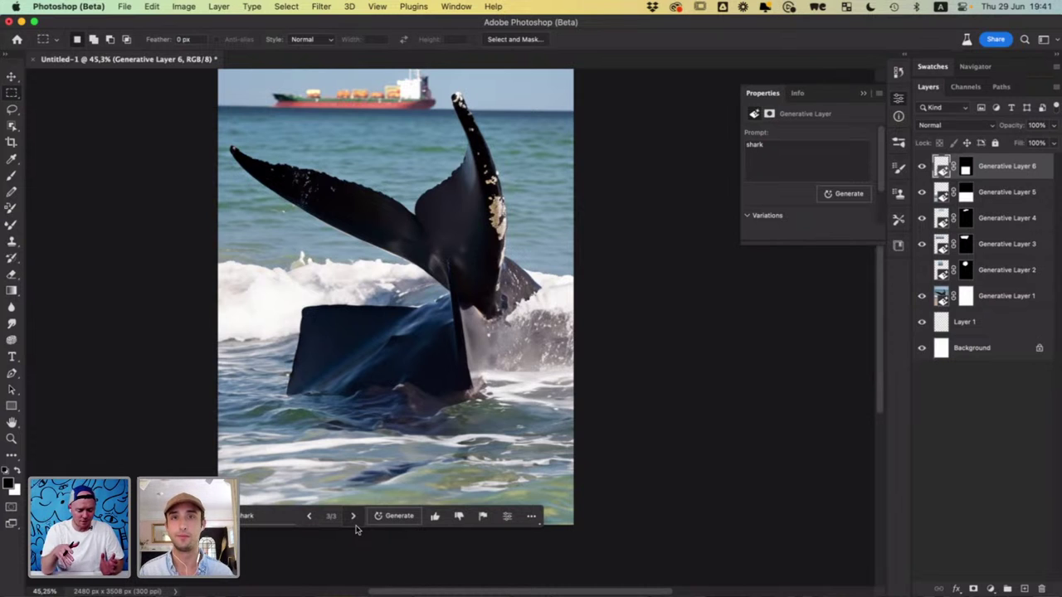
Step back through the "shark" variations to the first one
click(311, 519)
click(310, 520)
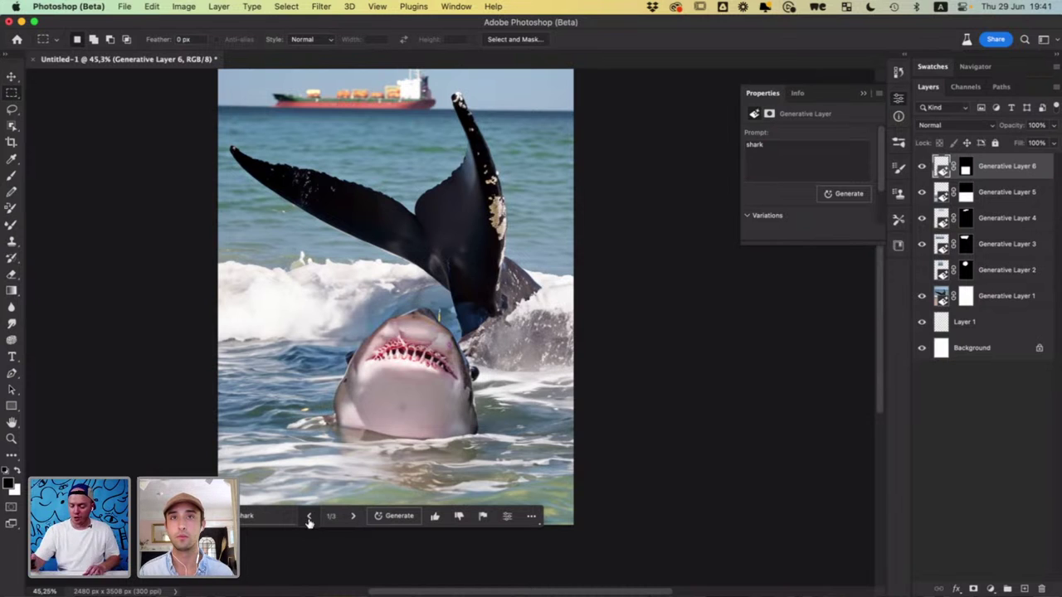
Delete all generative layers together with Layer 1 and add a new empty layer above the Background
shift+click(975, 330)
click(1040, 589)
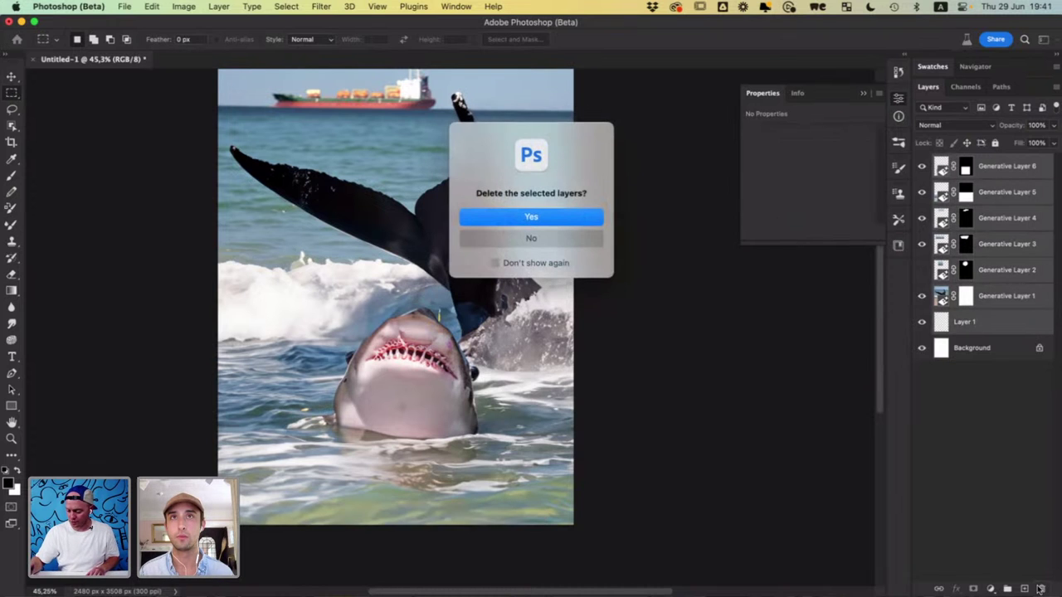
click(552, 215)
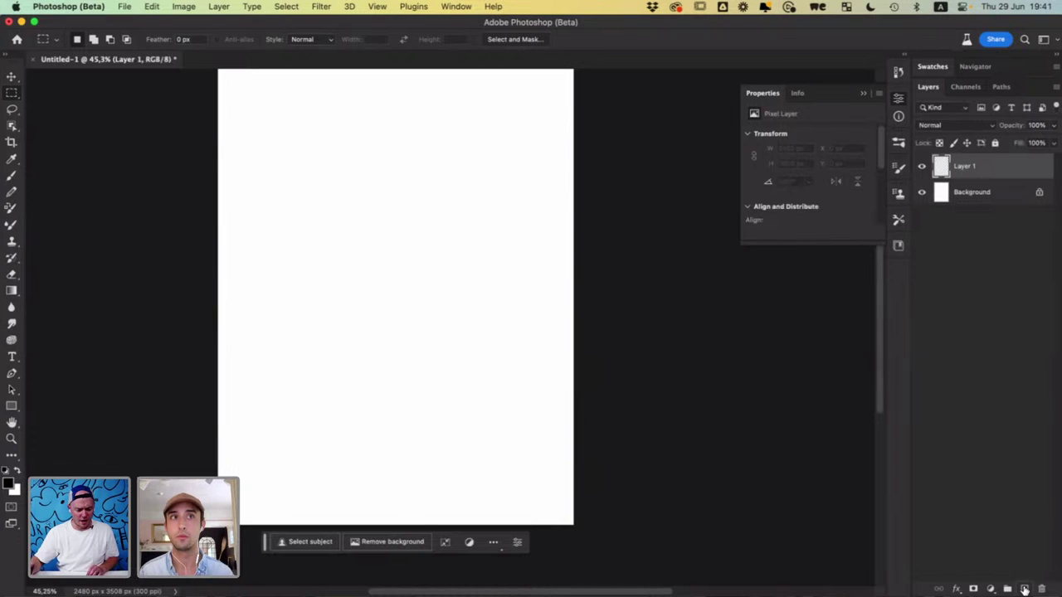
Generate a fill over the whole canvas with the prompt "Vogue model black and white" and compare the variations, returning to the second
key(super+a)
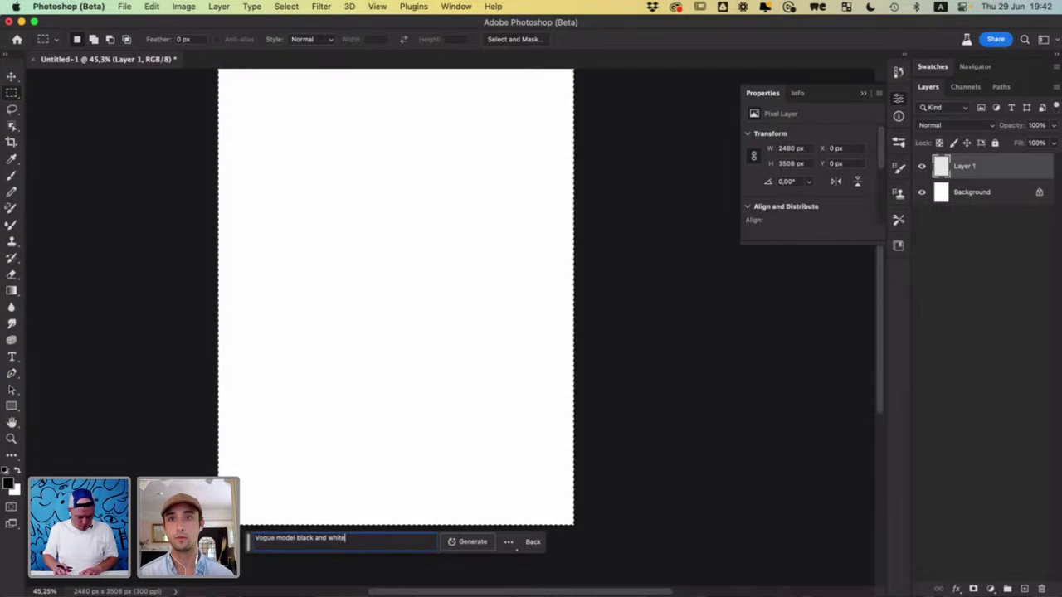
key(Return)
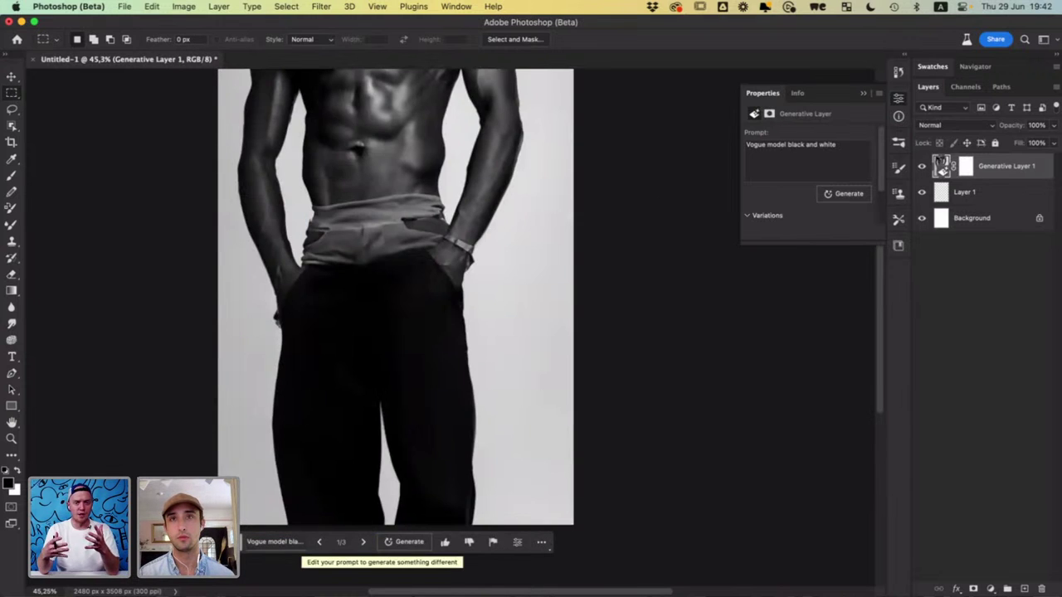
click(363, 542)
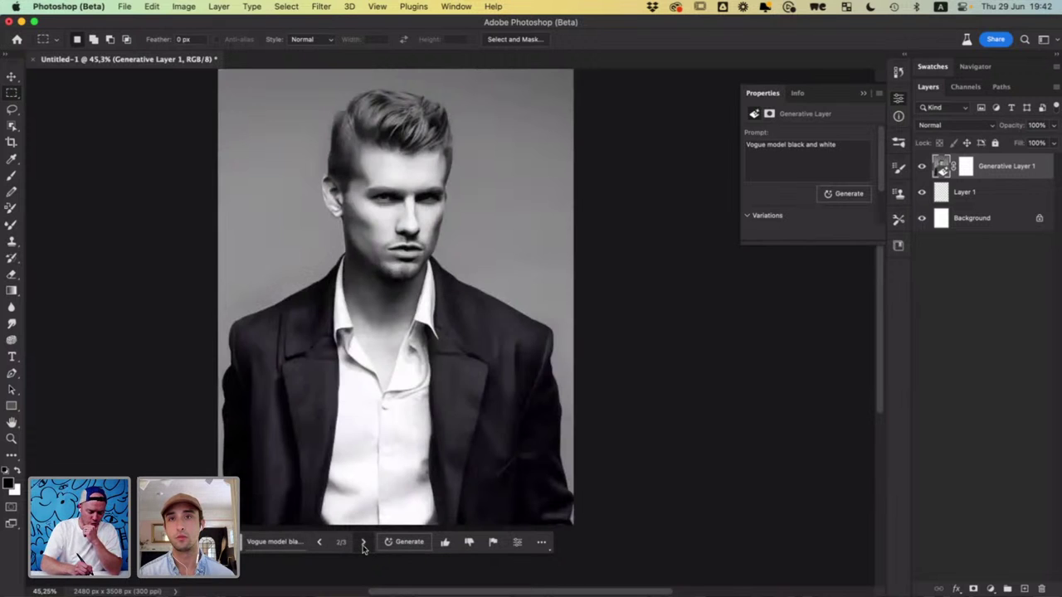
click(363, 544)
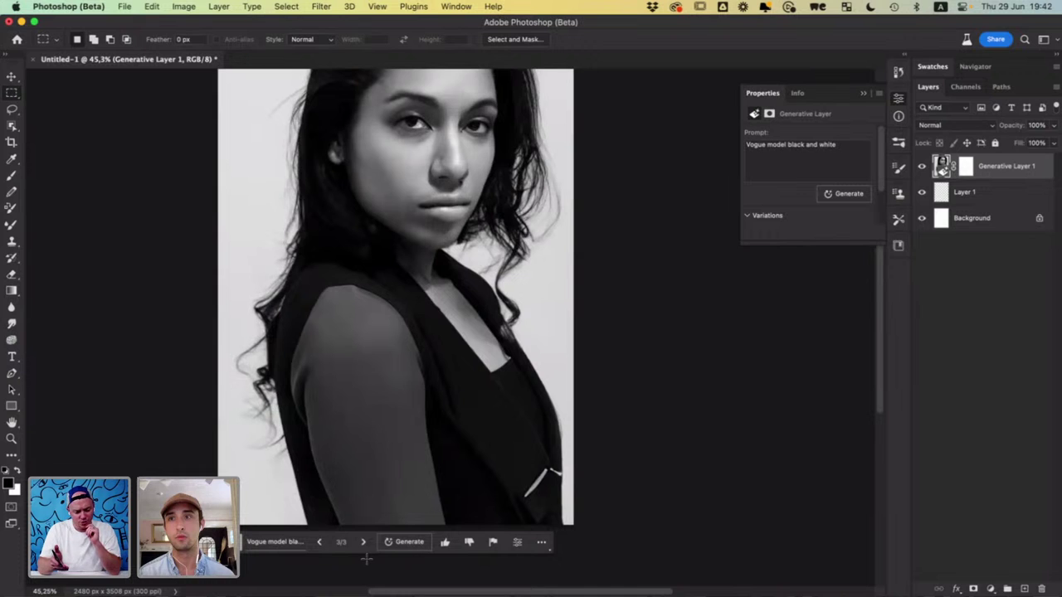
click(319, 544)
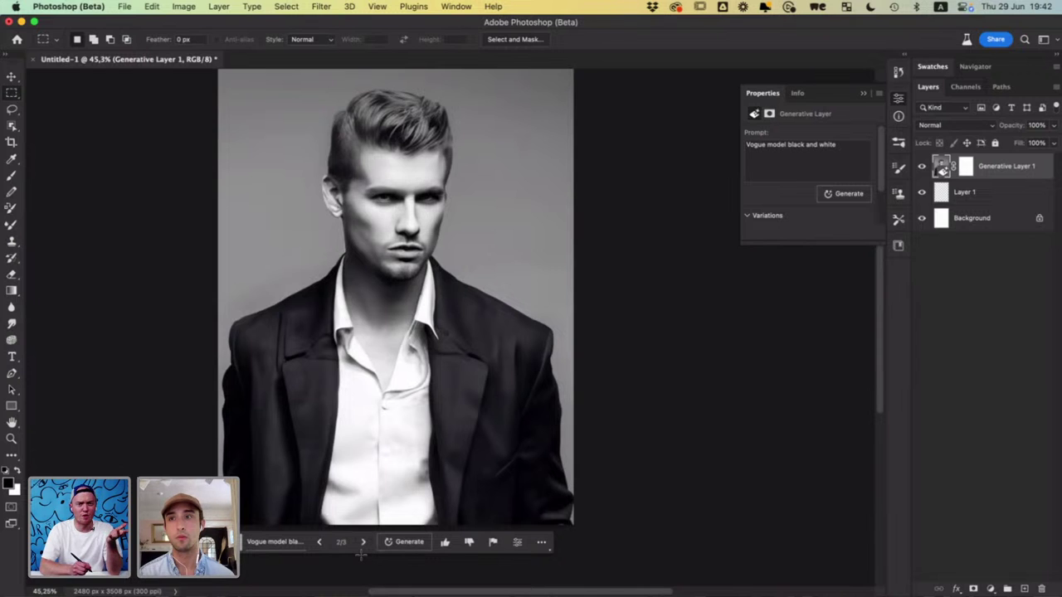
Hide the black-and-white model layer and generate a whole-canvas fill with the prompt "vogue model portrait female"
click(923, 168)
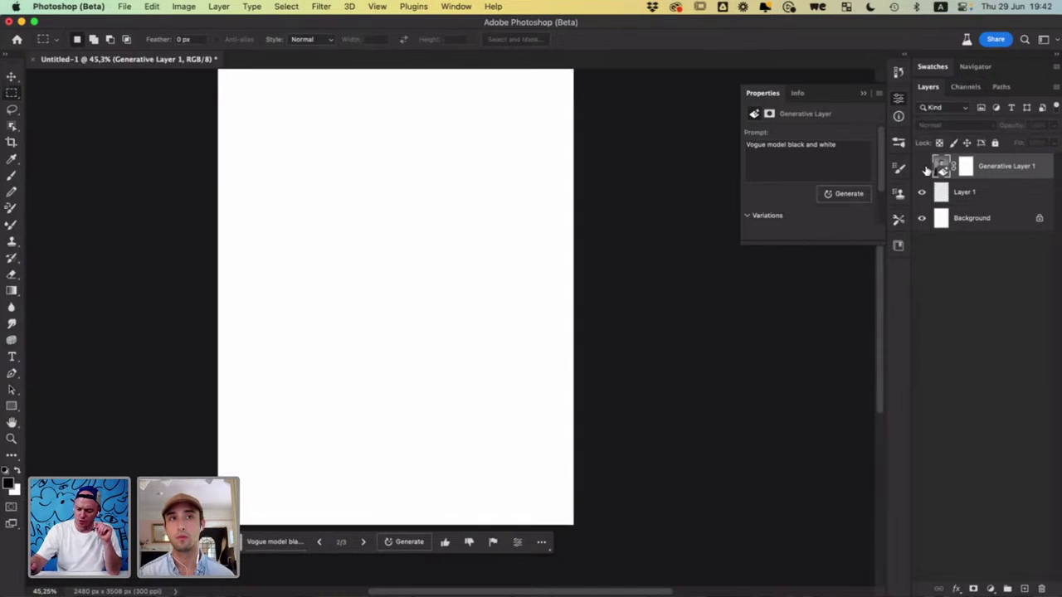
key(super+a)
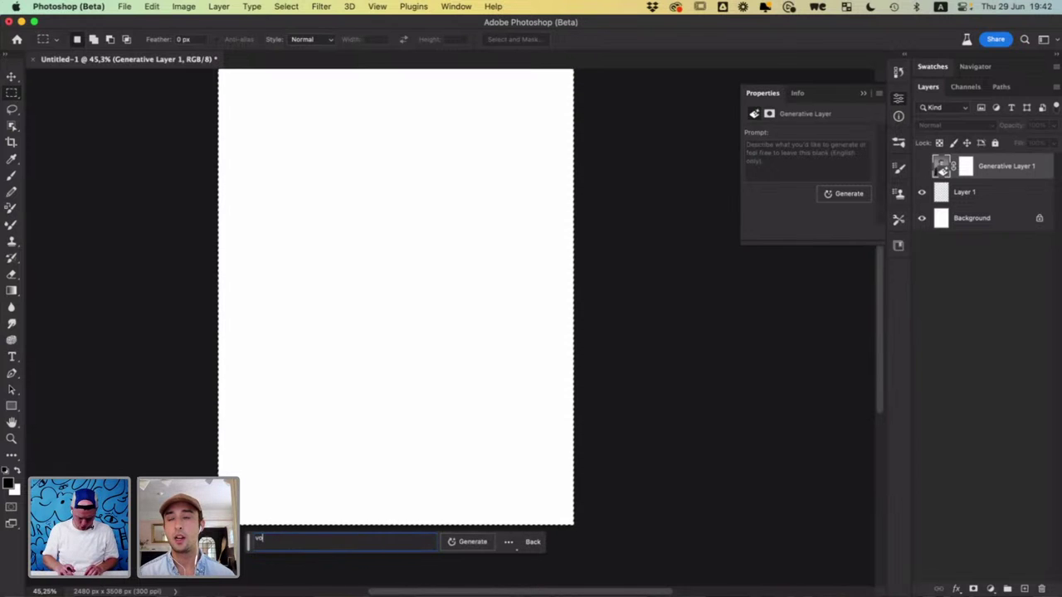
text(gue model portrait)
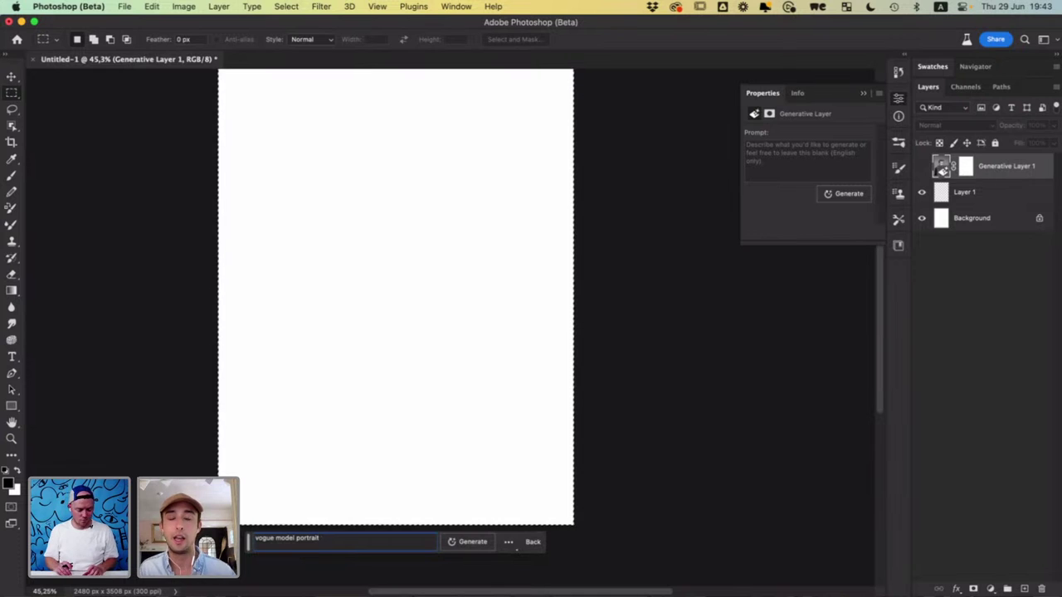
text(bla)
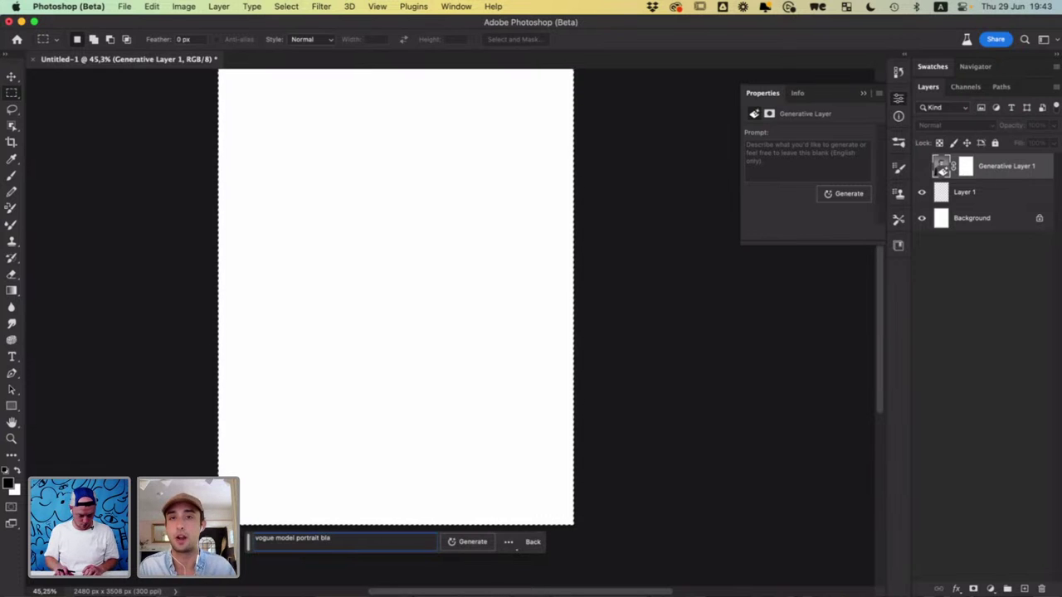
key(BackSpace)
key(BackSpace)
key(BackSpace)
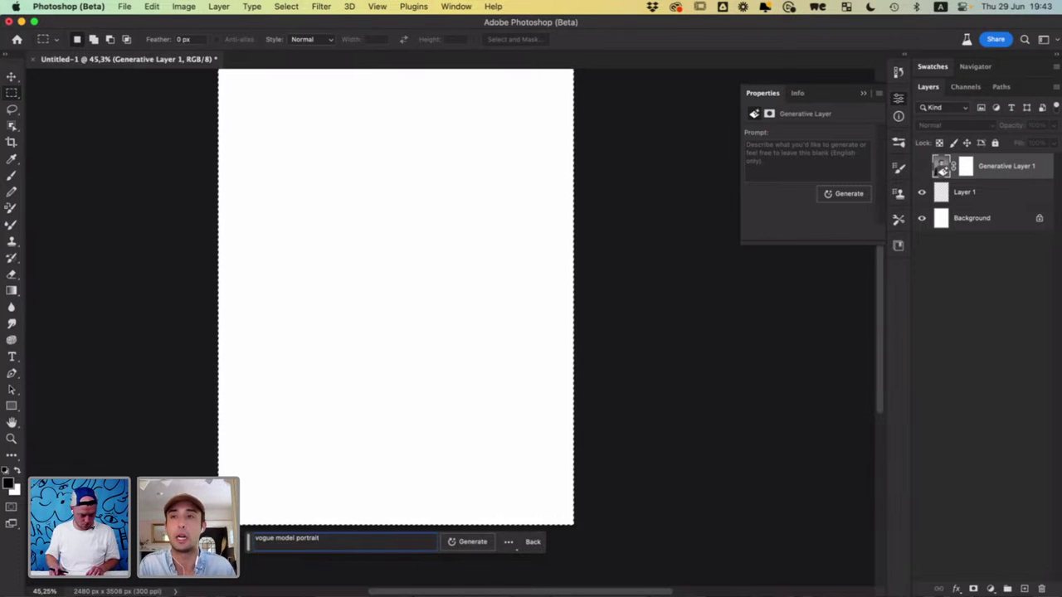
text(femal)
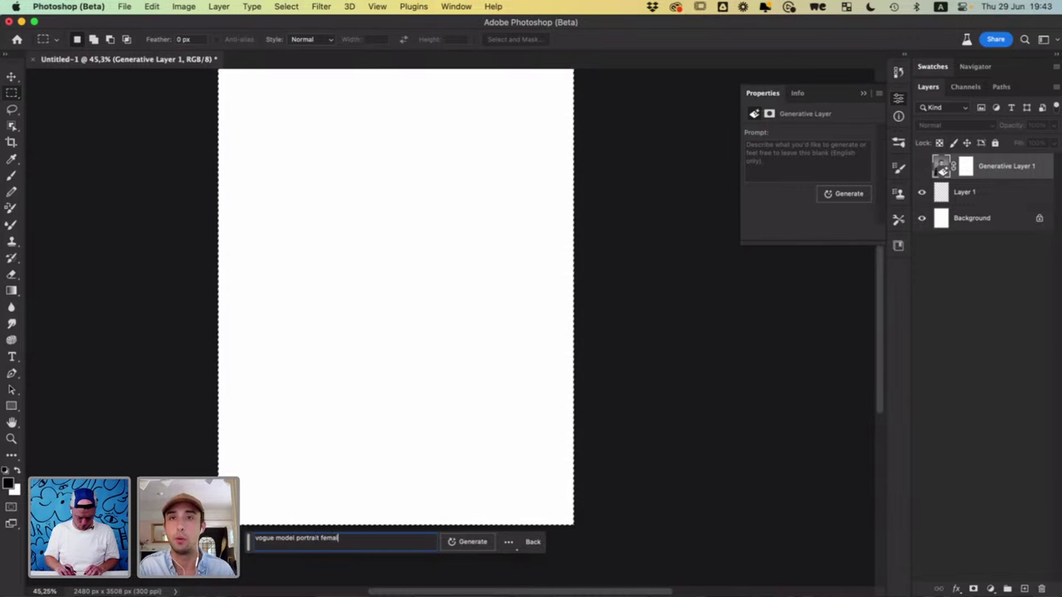
text(e)
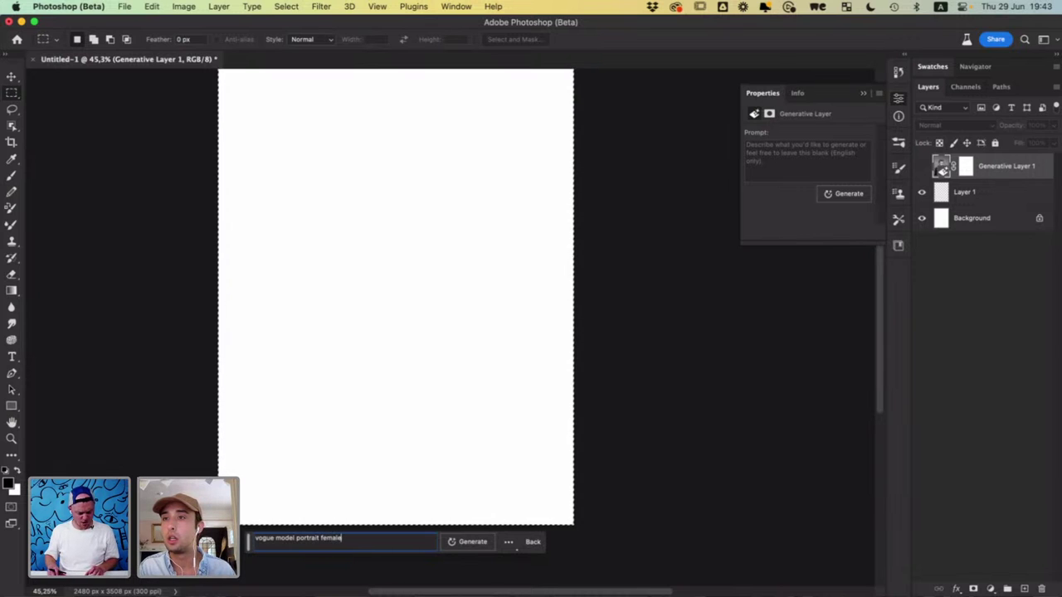
key(Return)
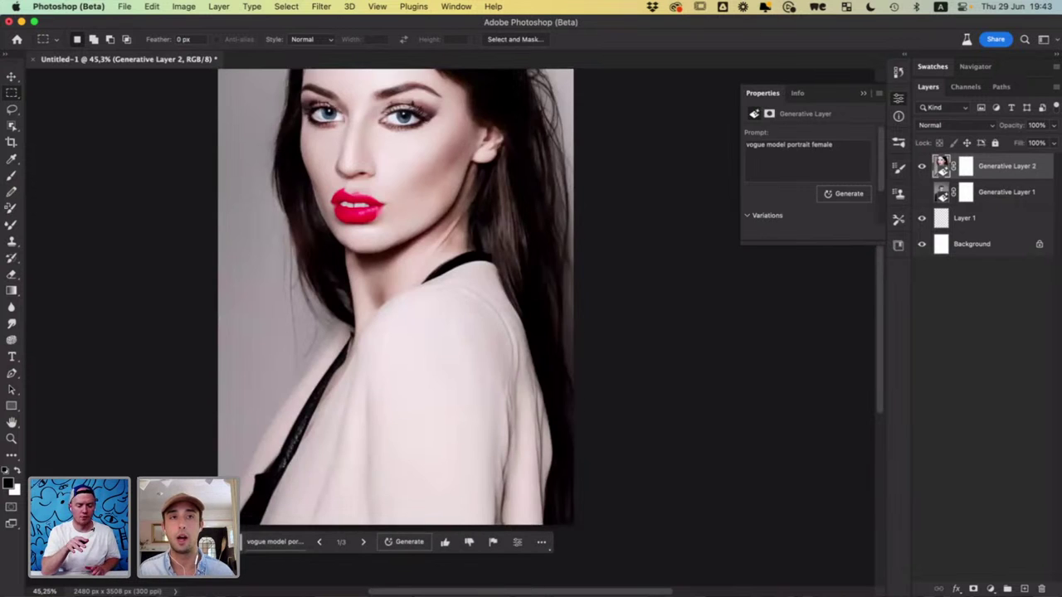
Browse the female portrait variations and choose the second one, the black-and-white woman with curly hair
click(362, 546)
click(363, 543)
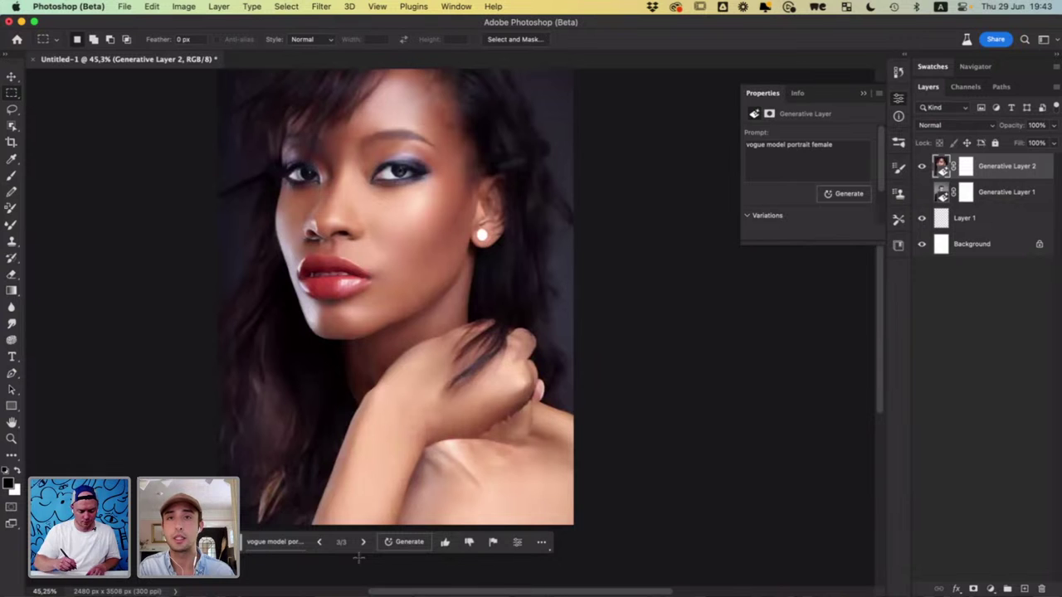
click(319, 543)
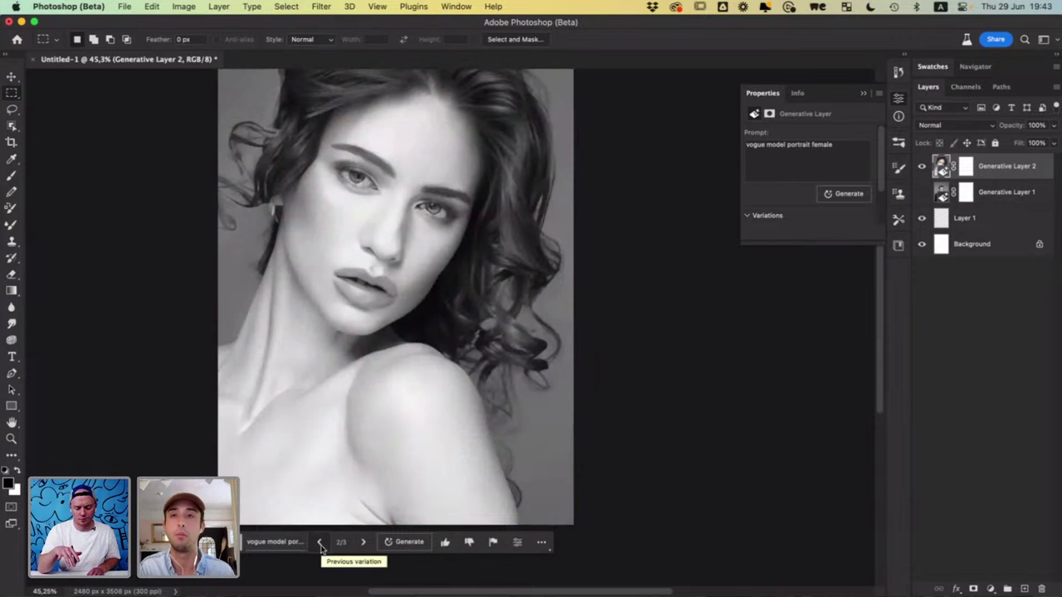
Delete the hidden Generative Layer 1 and make Generative Layer 2 the active layer
click(1007, 195)
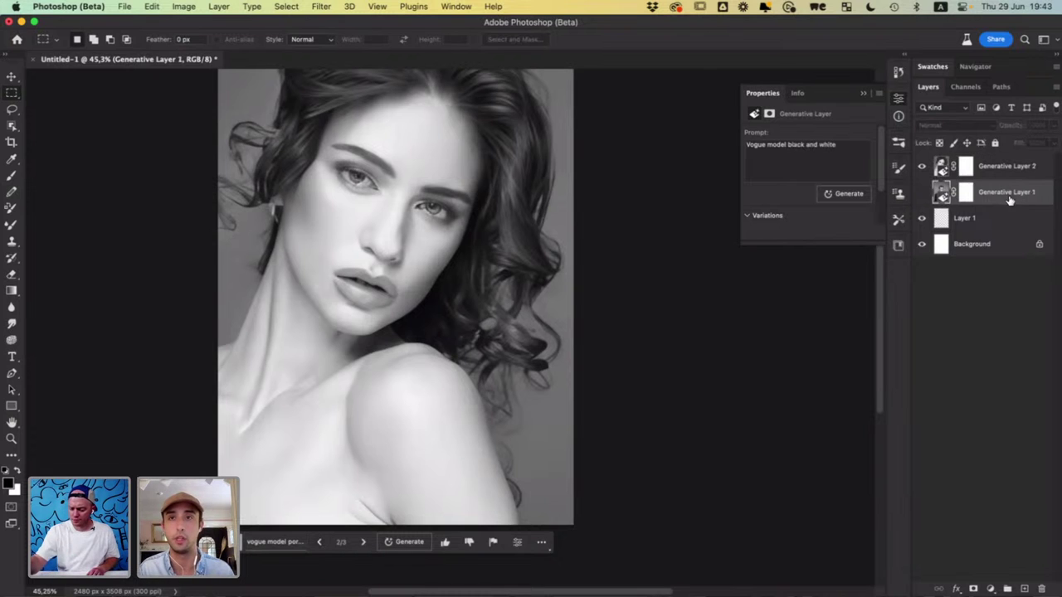
click(1040, 589)
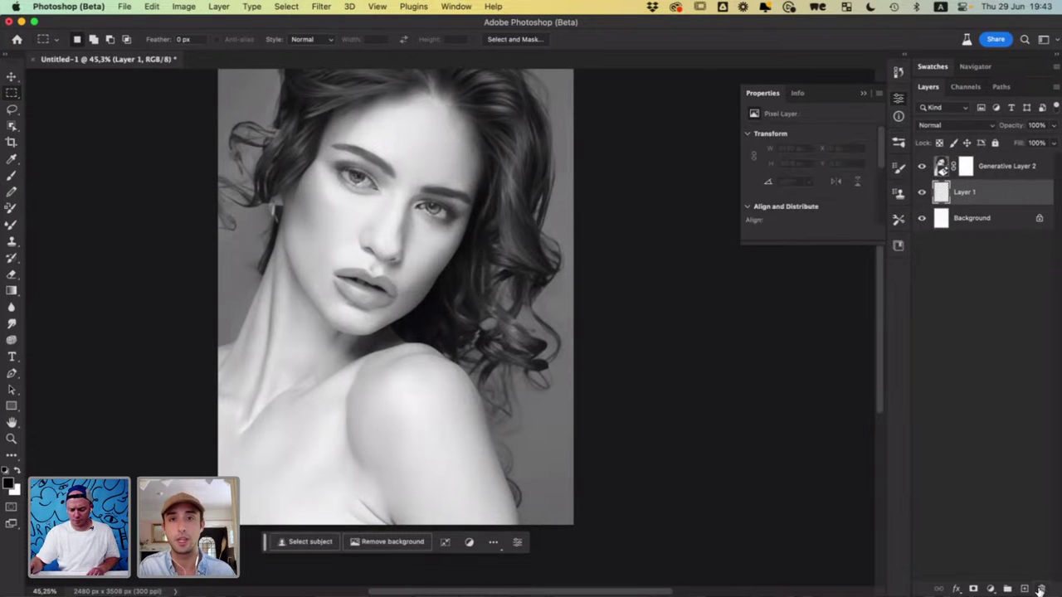
click(982, 169)
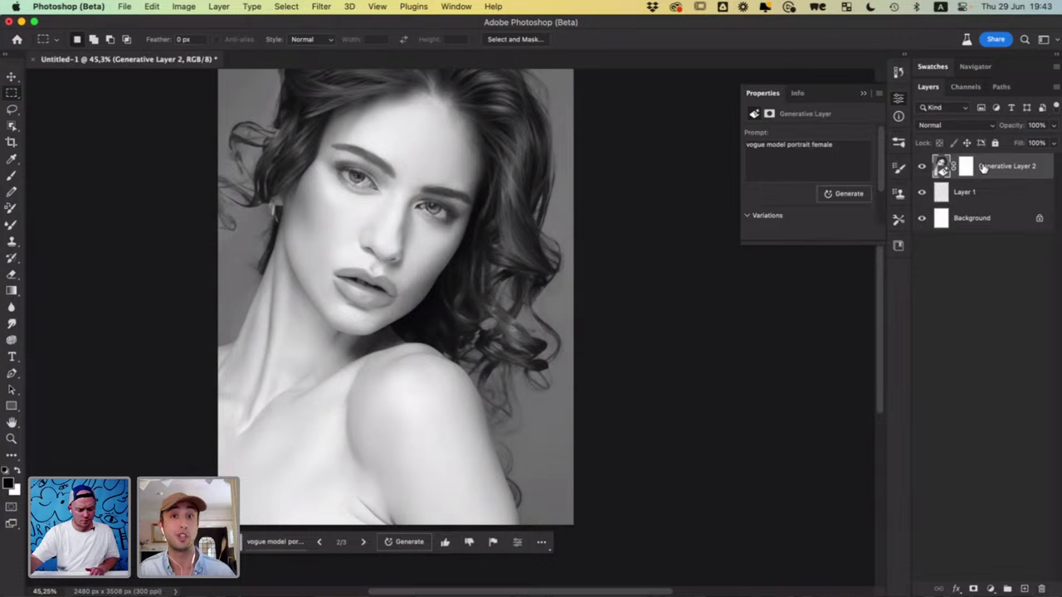
View the whole portrait, compare all three variations again and return to the second one
drag(484, 336, 536, 407)
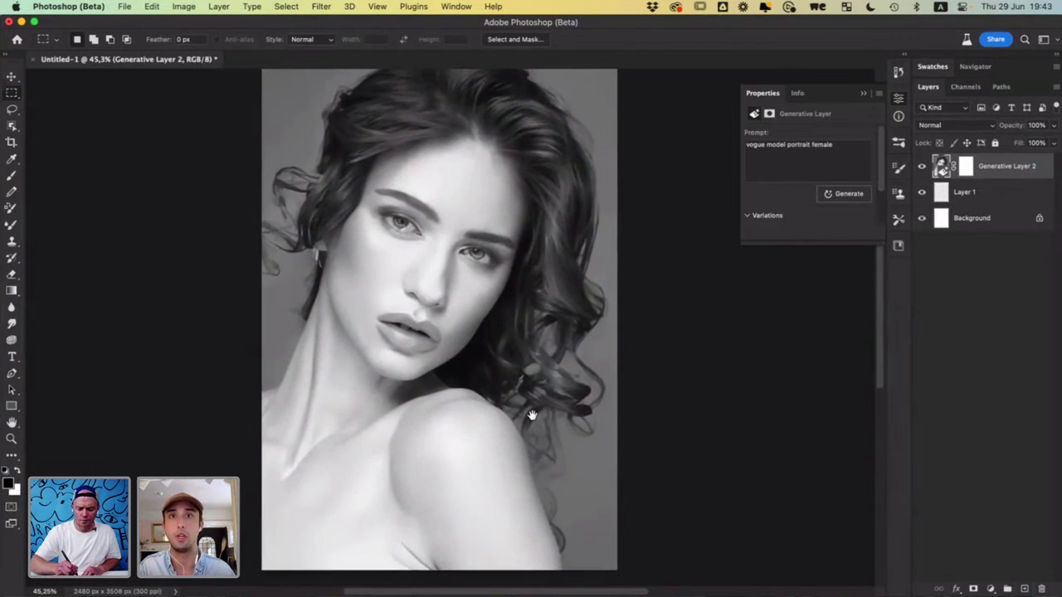
scroll(532, 414, down, 3)
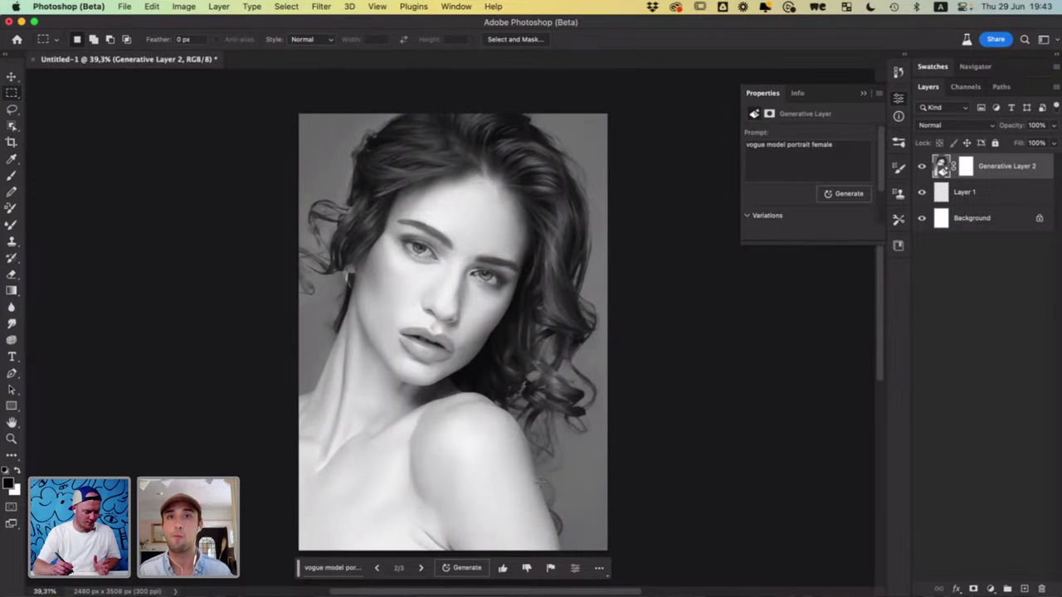
click(376, 567)
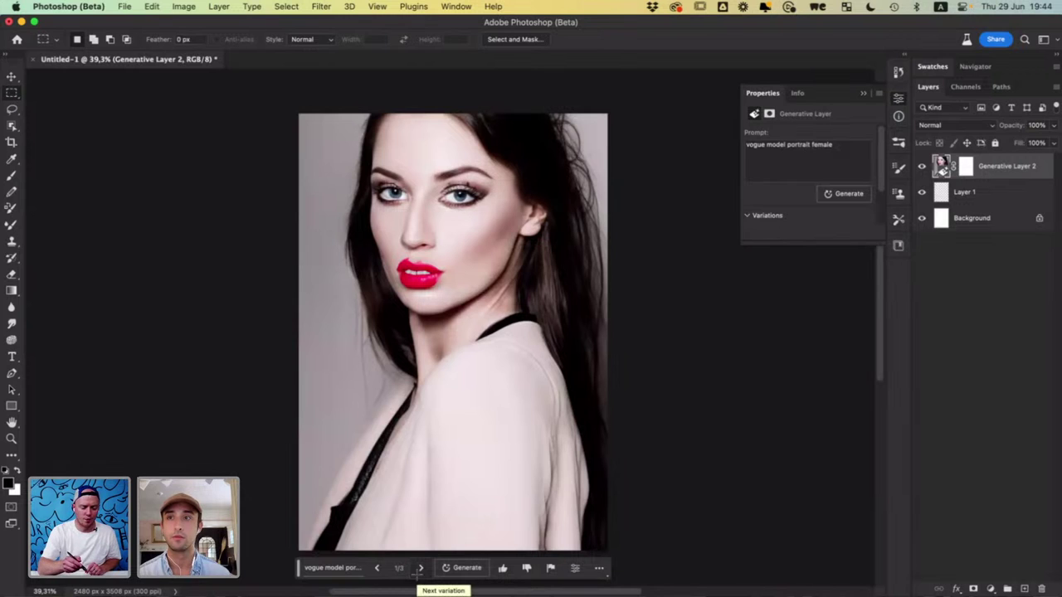
click(420, 568)
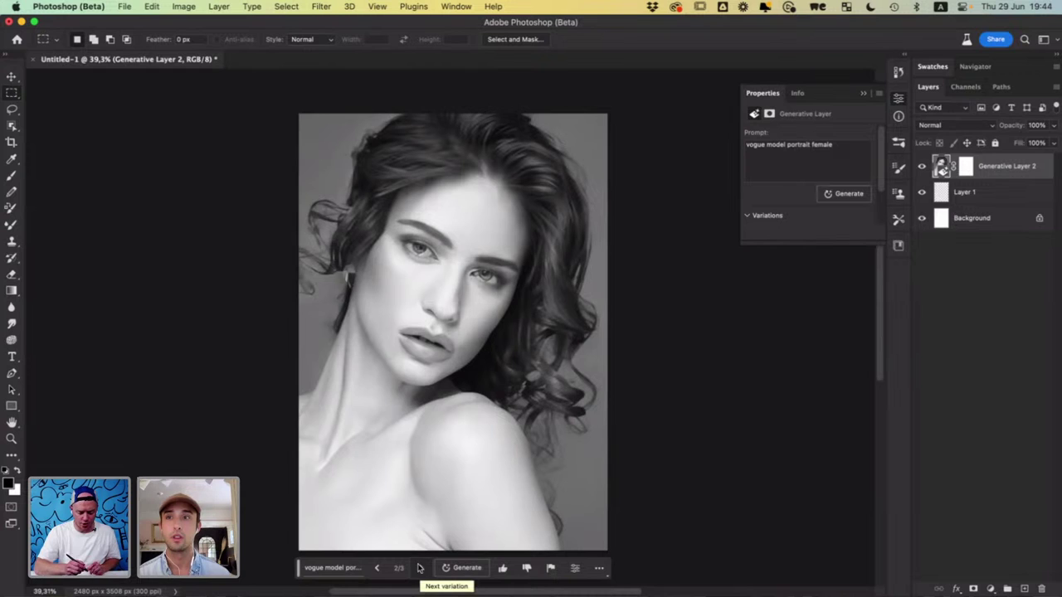
click(420, 569)
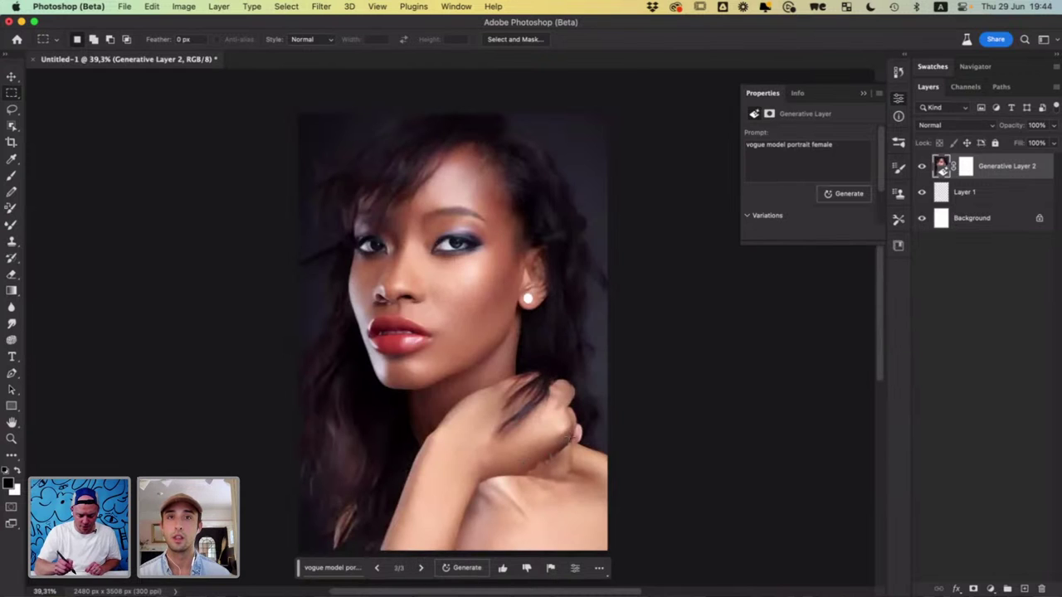
click(377, 568)
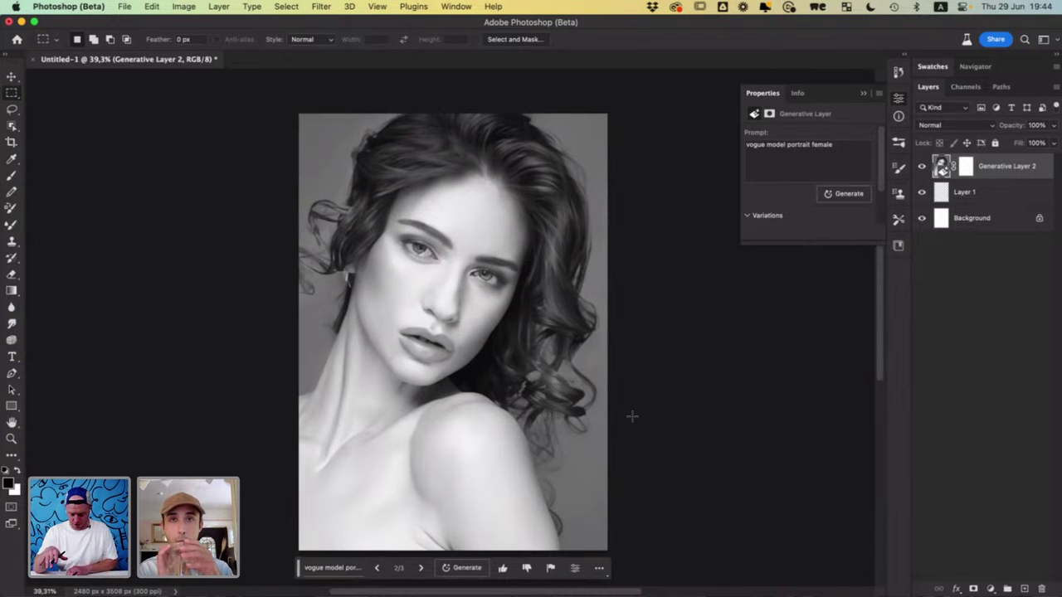
Lasso the head area above the eyes across the full width of the portrait, replacing a trial rectangular selection
drag(515, 109, 422, 206)
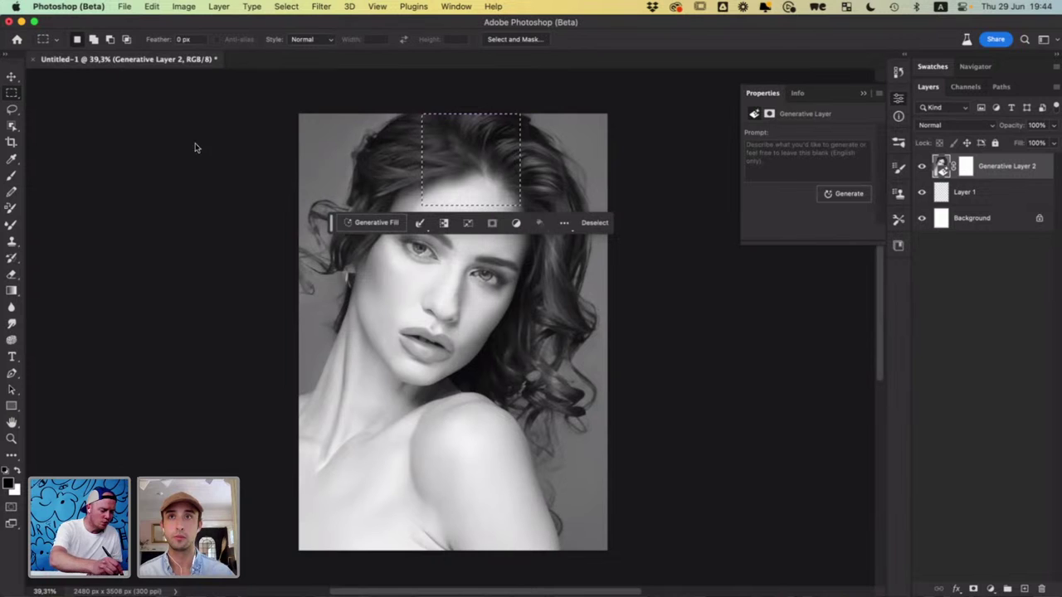
click(12, 109)
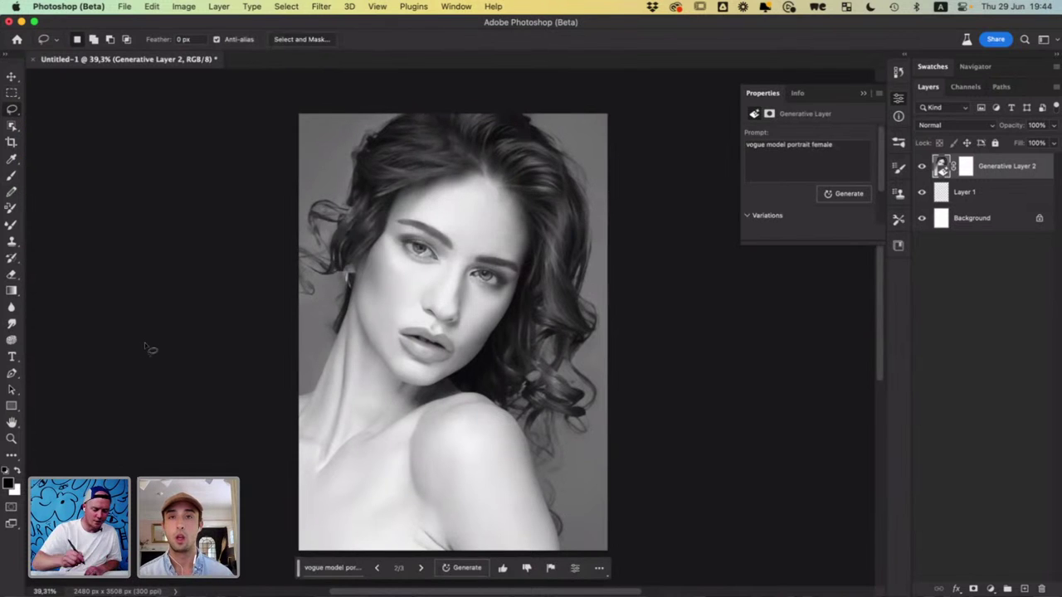
mouse_move(590, 120)
mouse_down()
mouse_move(530, 92)
mouse_move(434, 89)
mouse_move(311, 123)
mouse_move(283, 180)
mouse_move(342, 224)
mouse_move(559, 226)
mouse_move(622, 195)
mouse_move(627, 129)
mouse_move(604, 115)
mouse_up()
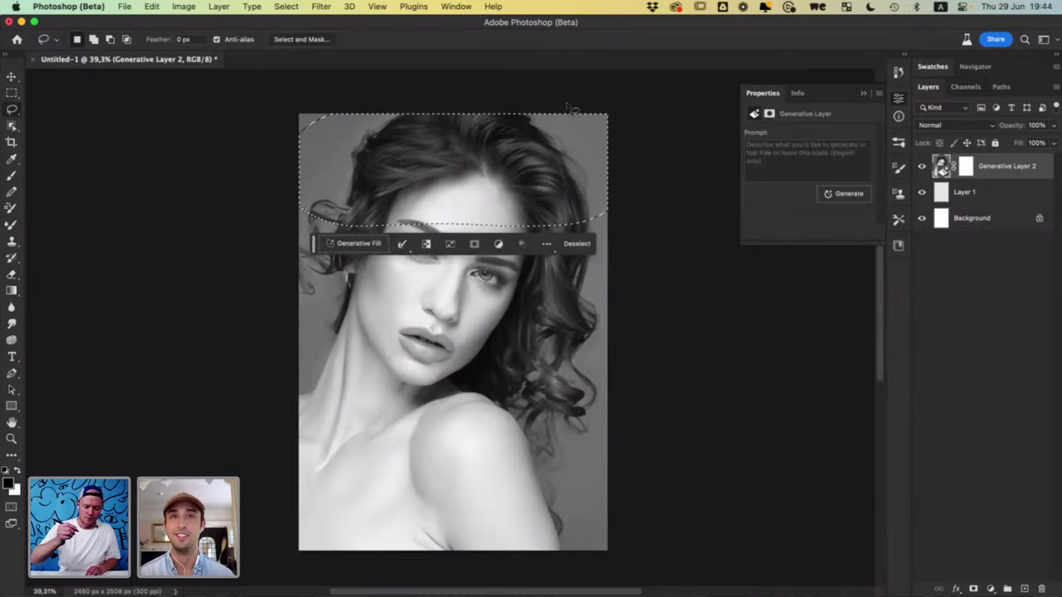
Generate a fill in the selected head area with the prompt "crown of roses"
click(358, 243)
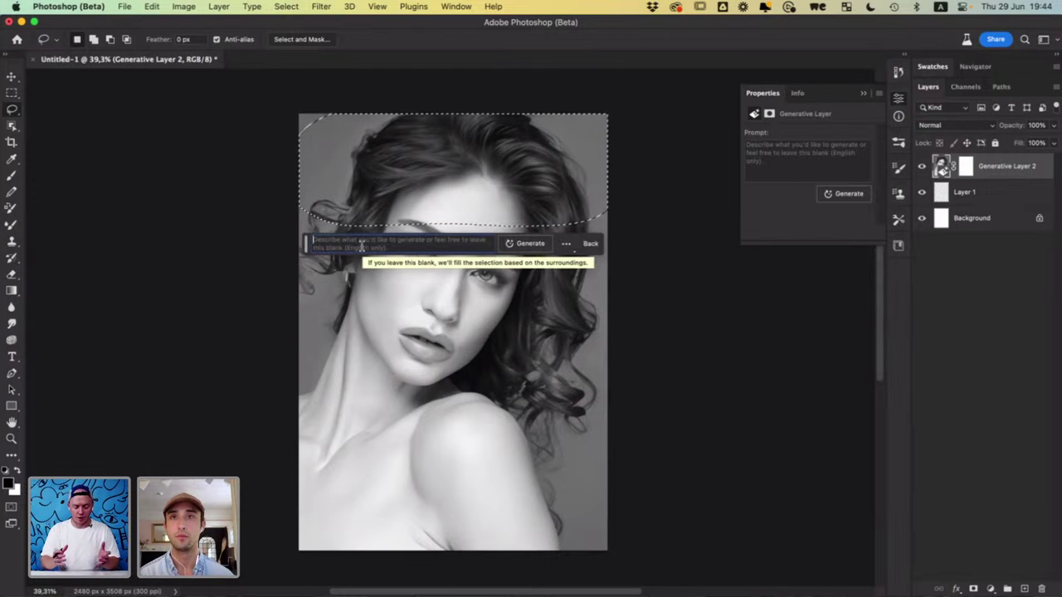
text(crown)
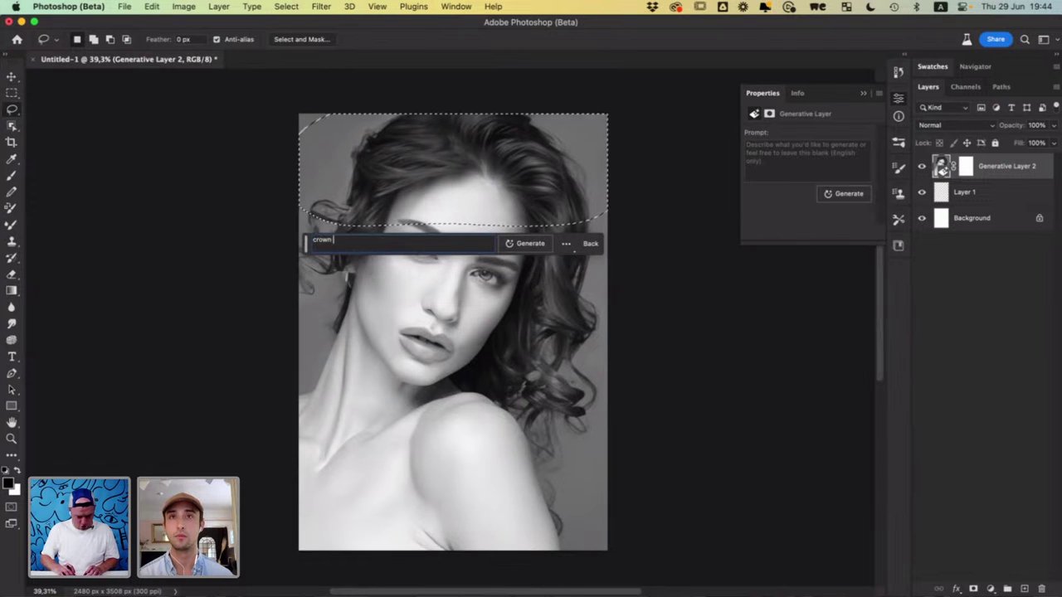
text( or roses)
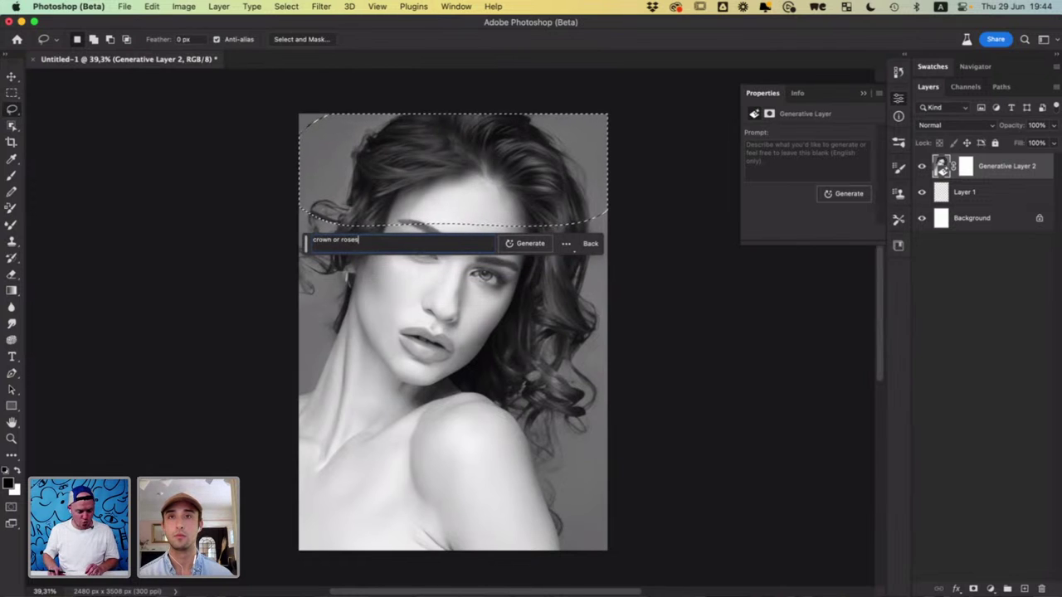
key(Left)
key(Left)
key(Left)
key(Left)
key(Left)
key(Left)
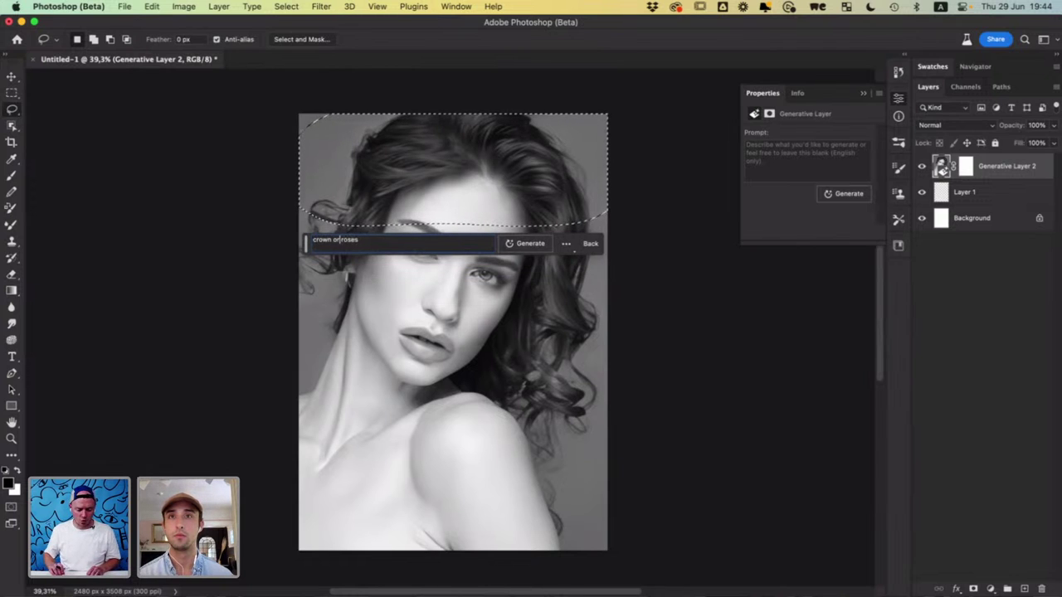
key(BackSpace)
text(f)
key(Return)
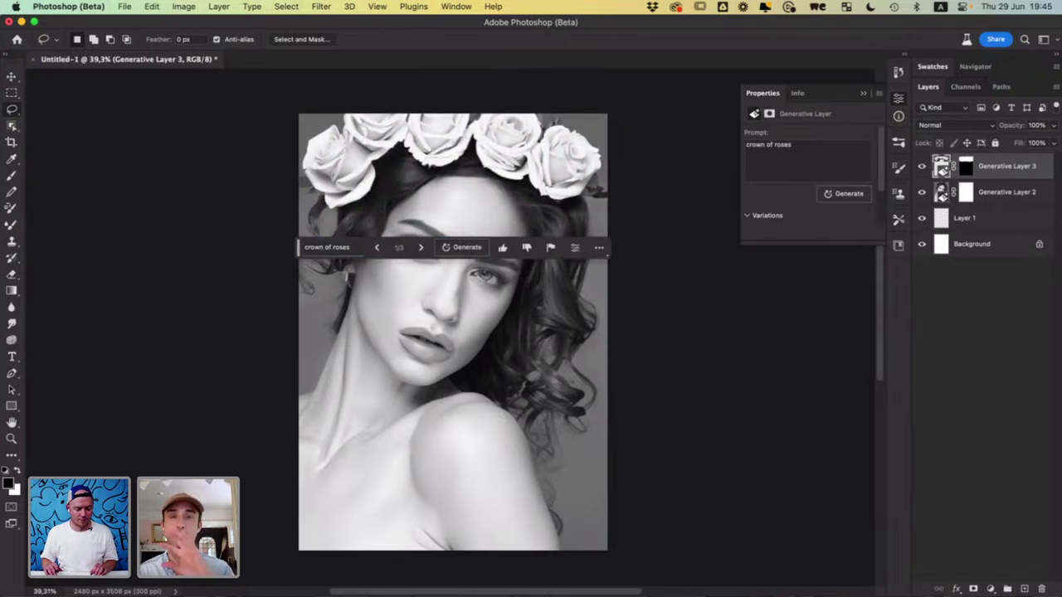
Choose the third rose crown variation, view the whole portrait without the task bar and make Generative Layer 3 active again
click(422, 248)
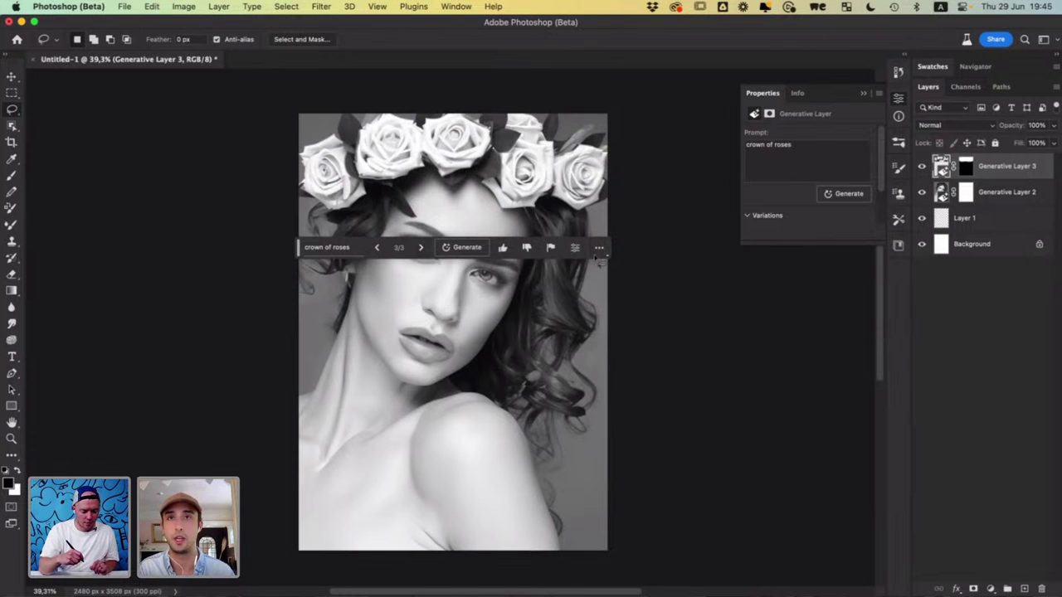
scroll(526, 398, down, 3)
scroll(538, 407, up, 2)
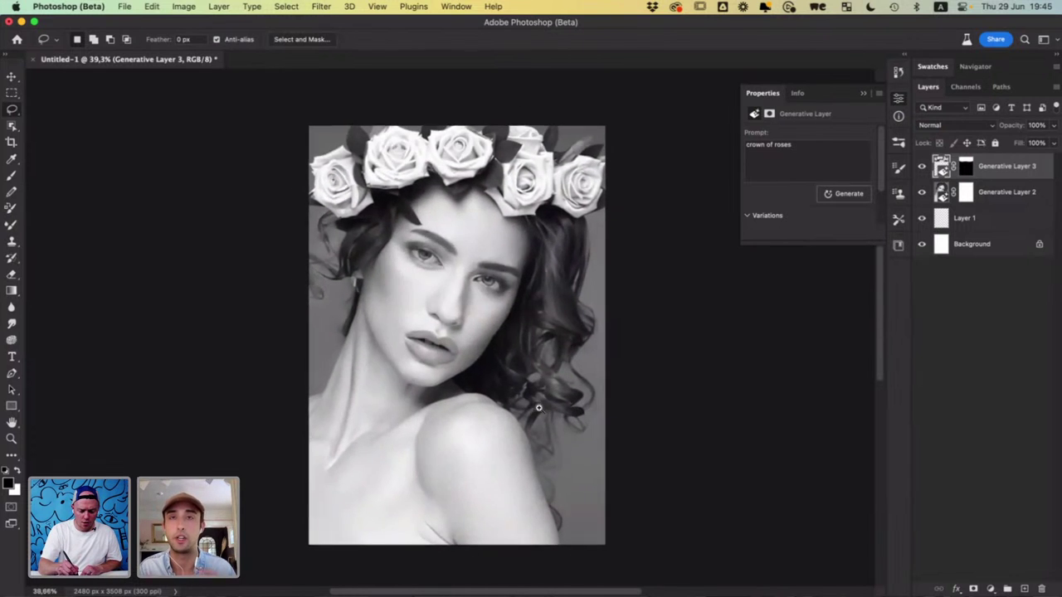
scroll(538, 407, up, 1)
scroll(537, 409, down, 3)
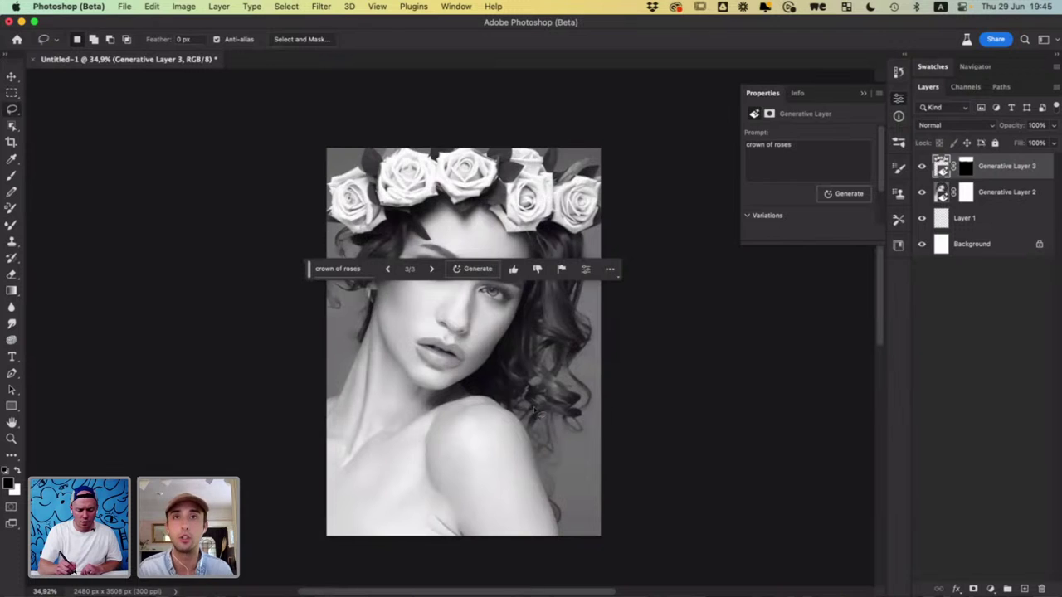
click(956, 284)
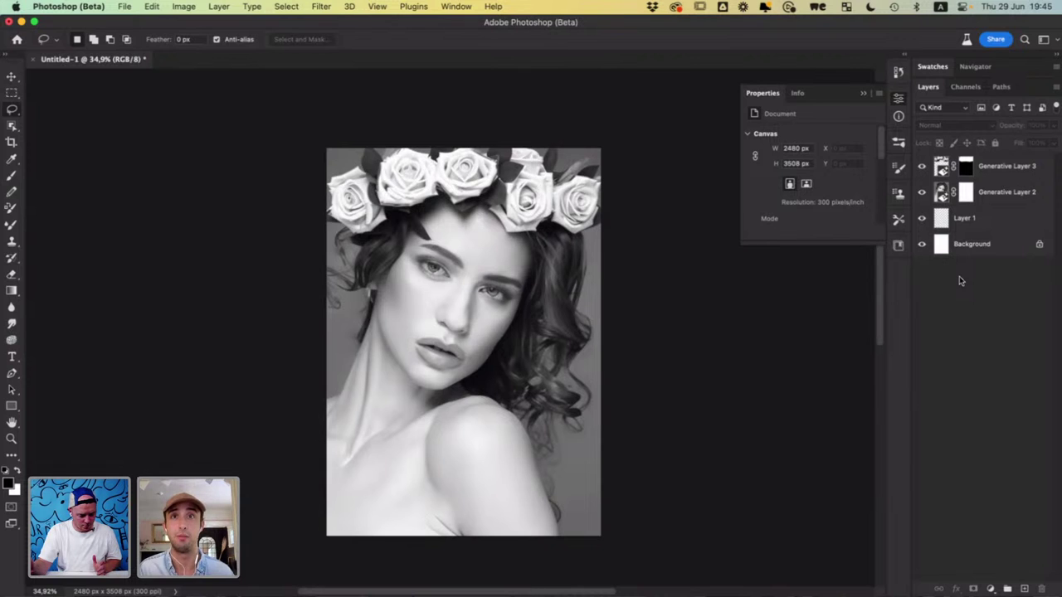
click(993, 166)
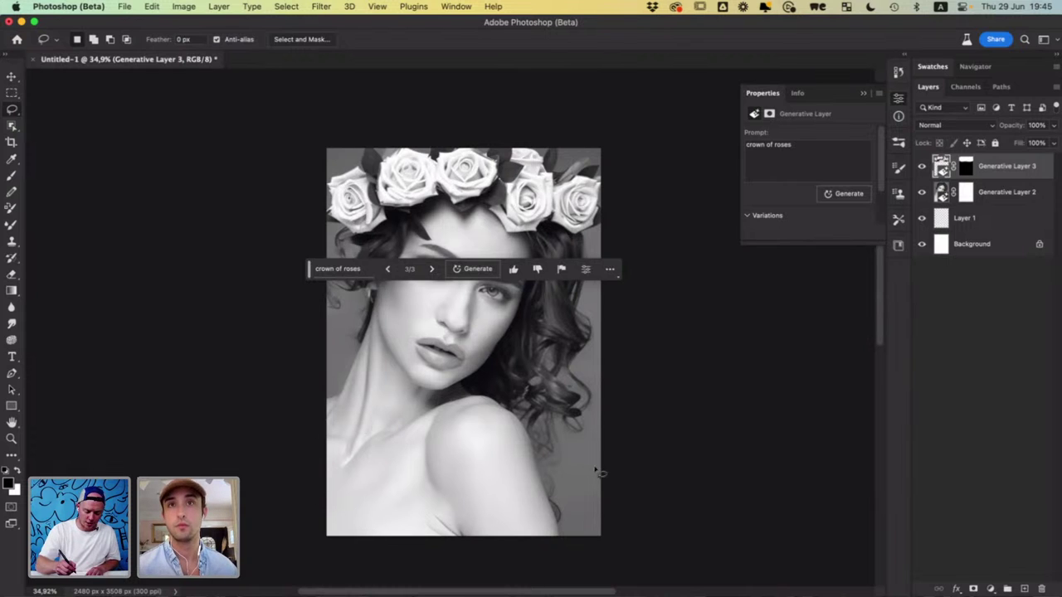
Lasso the neck and shoulders across the full width of the portrait and generate a fill with the prompt "flower dress"
mouse_move(597, 469)
mouse_down()
mouse_move(509, 397)
mouse_move(387, 394)
mouse_move(342, 379)
mouse_move(284, 448)
mouse_move(298, 559)
mouse_move(581, 553)
mouse_move(627, 539)
mouse_move(630, 472)
mouse_up()
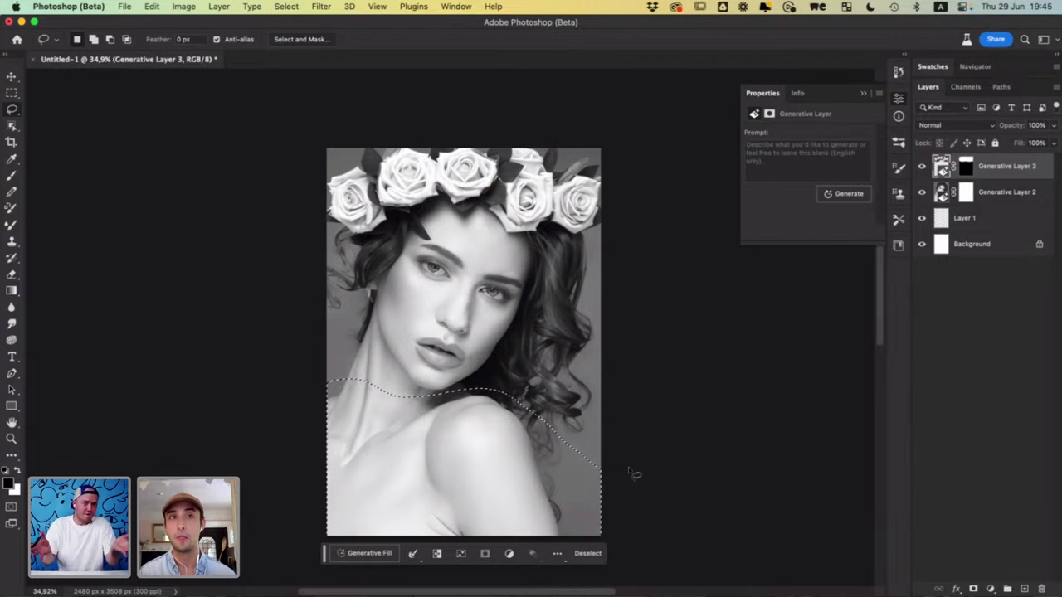
click(373, 553)
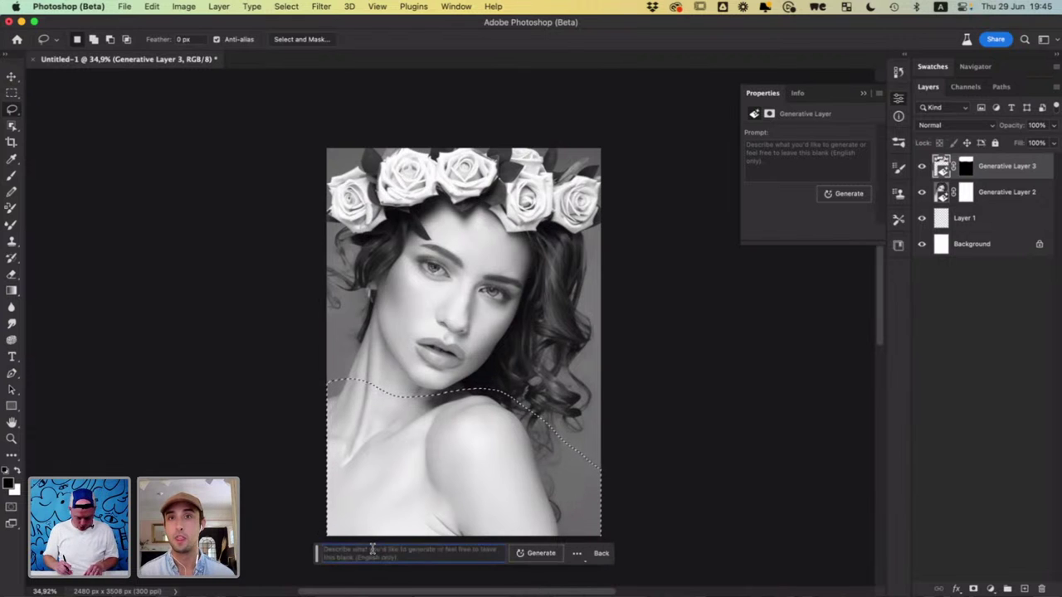
text(dre)
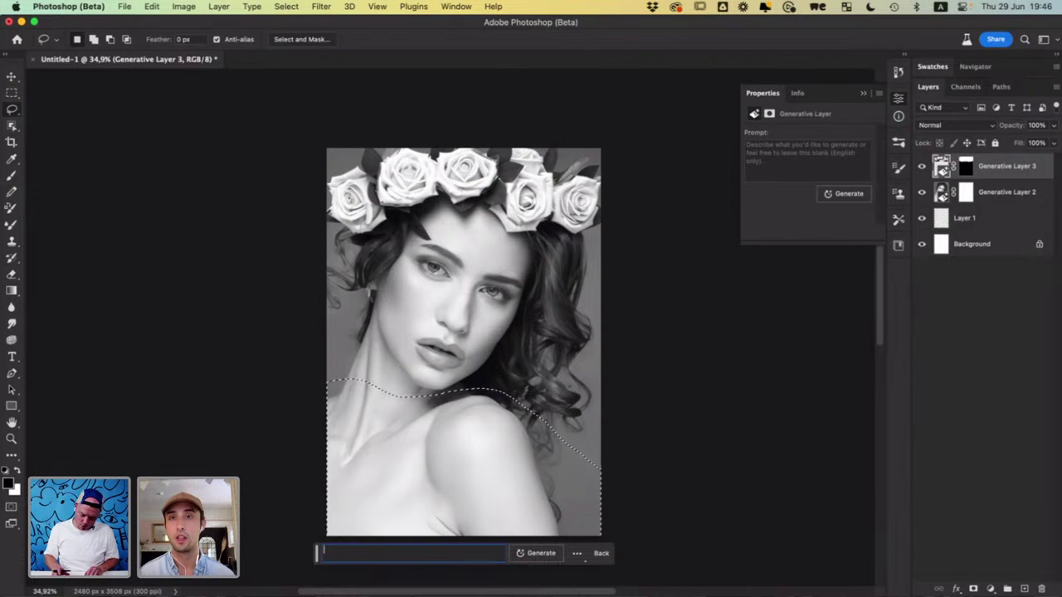
text(flower)
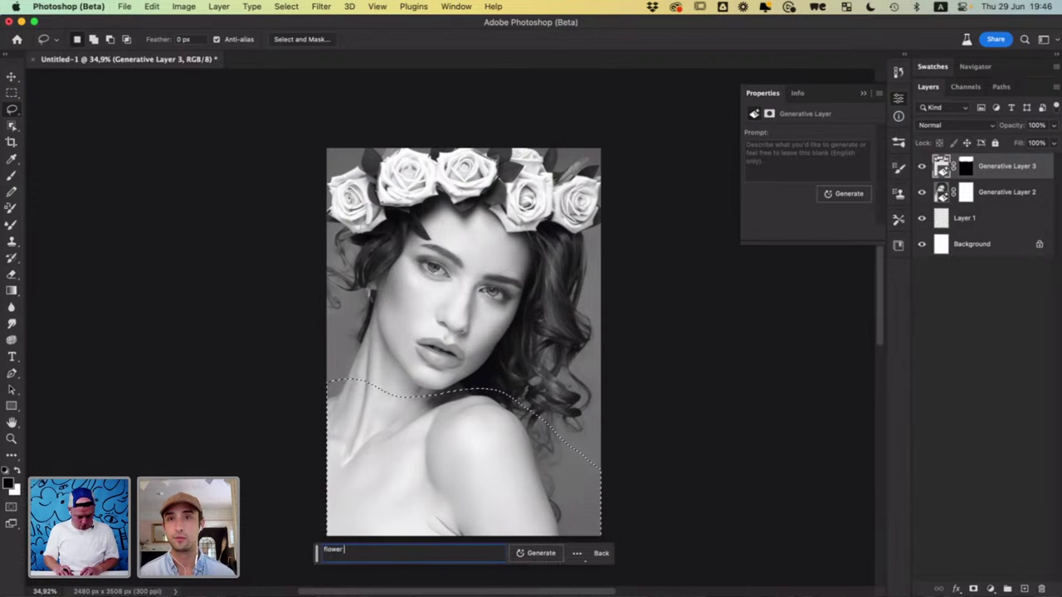
text( dress)
key(Return)
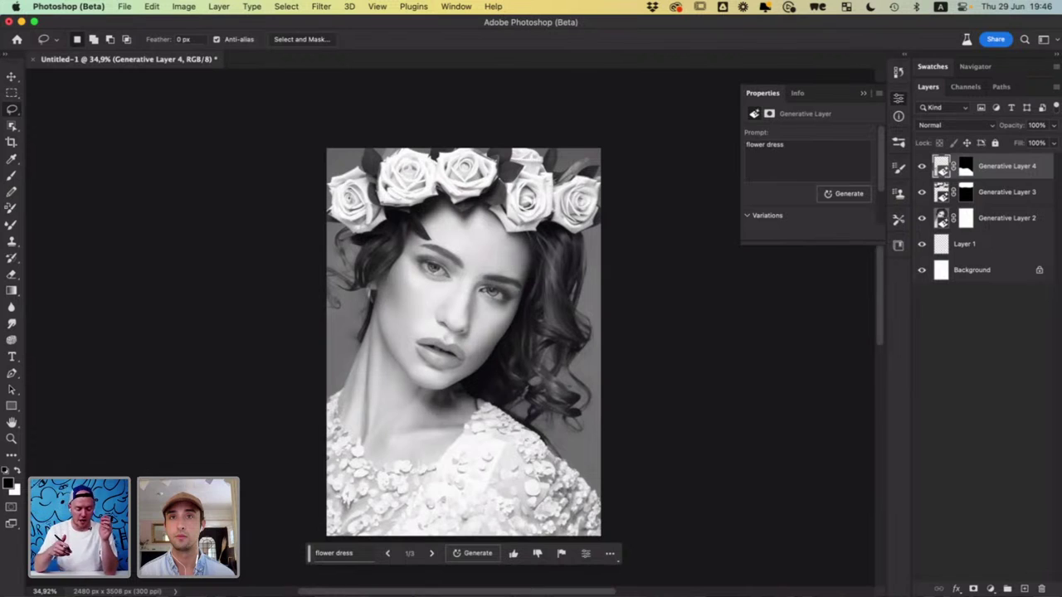
Compare all three flower dress variations and keep the third one
click(431, 553)
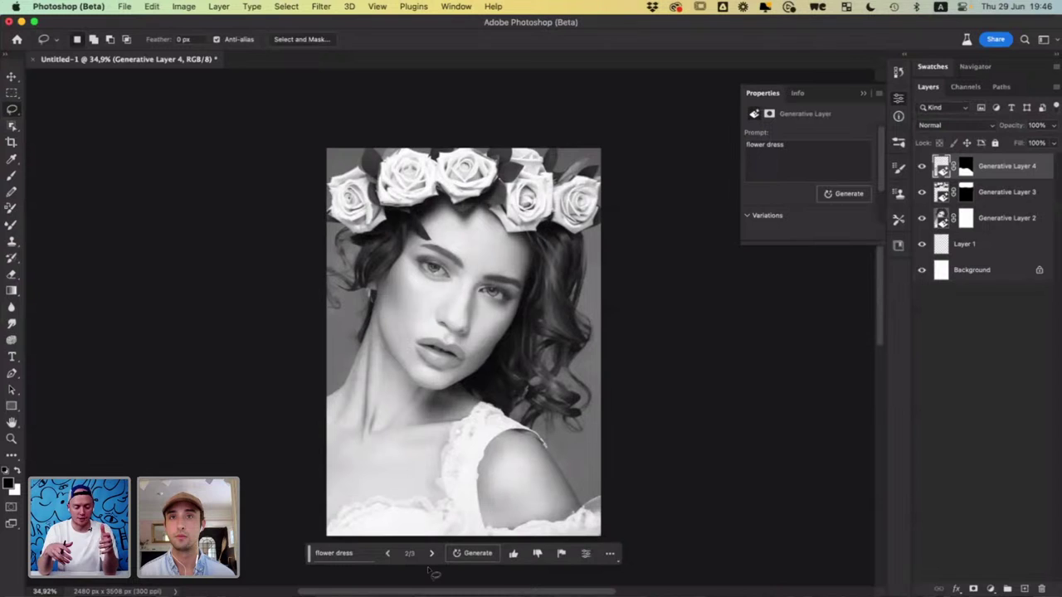
click(429, 555)
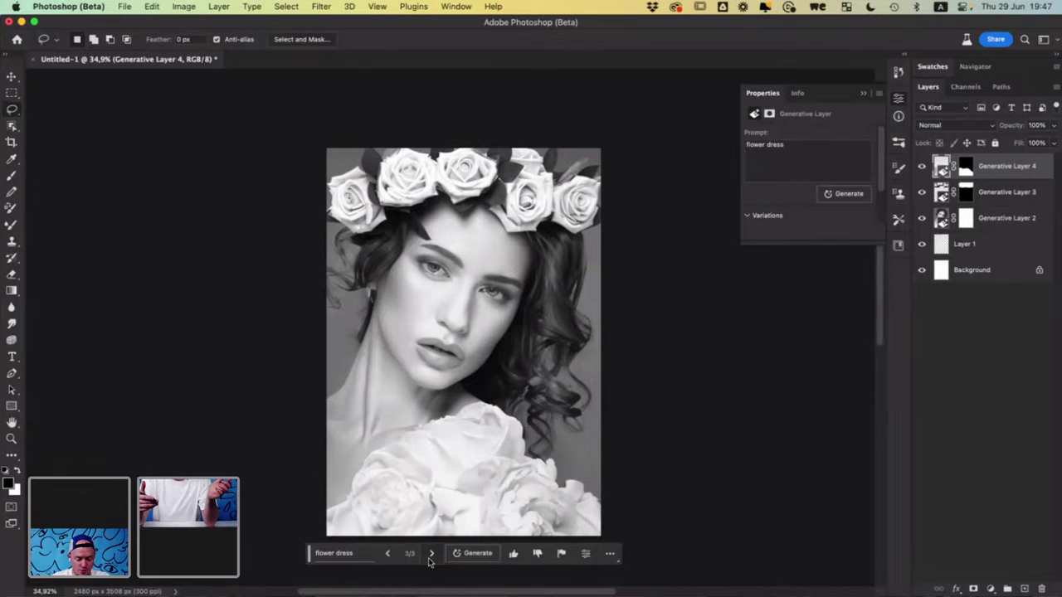
click(388, 554)
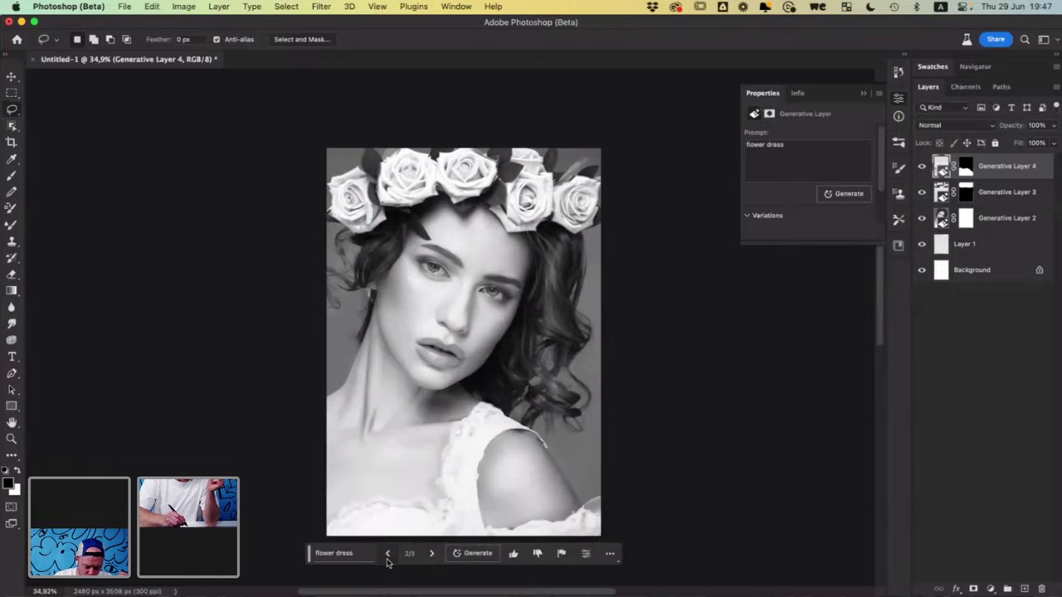
click(387, 560)
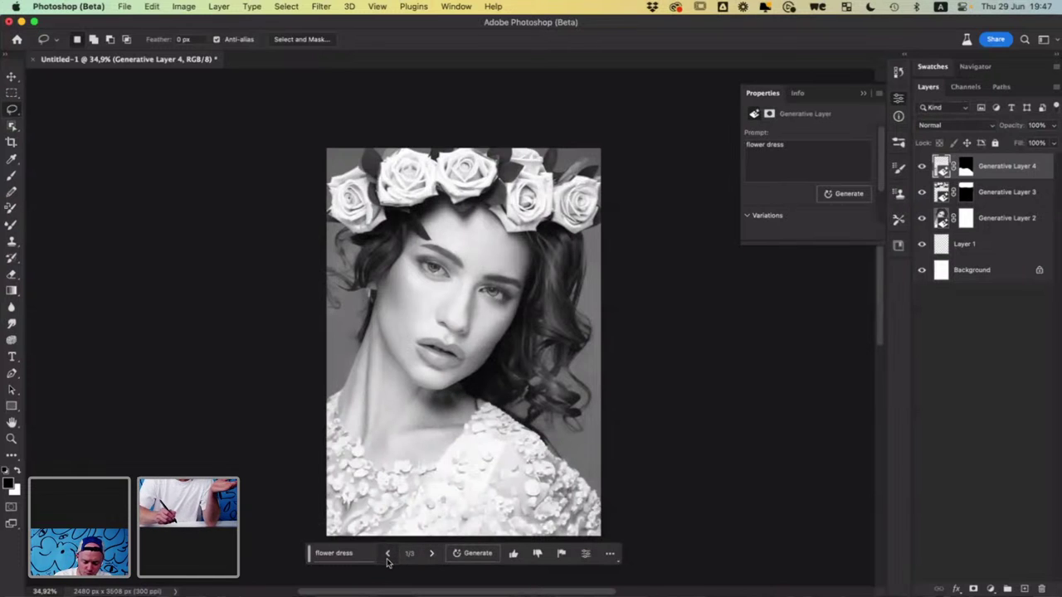
click(432, 559)
click(432, 559)
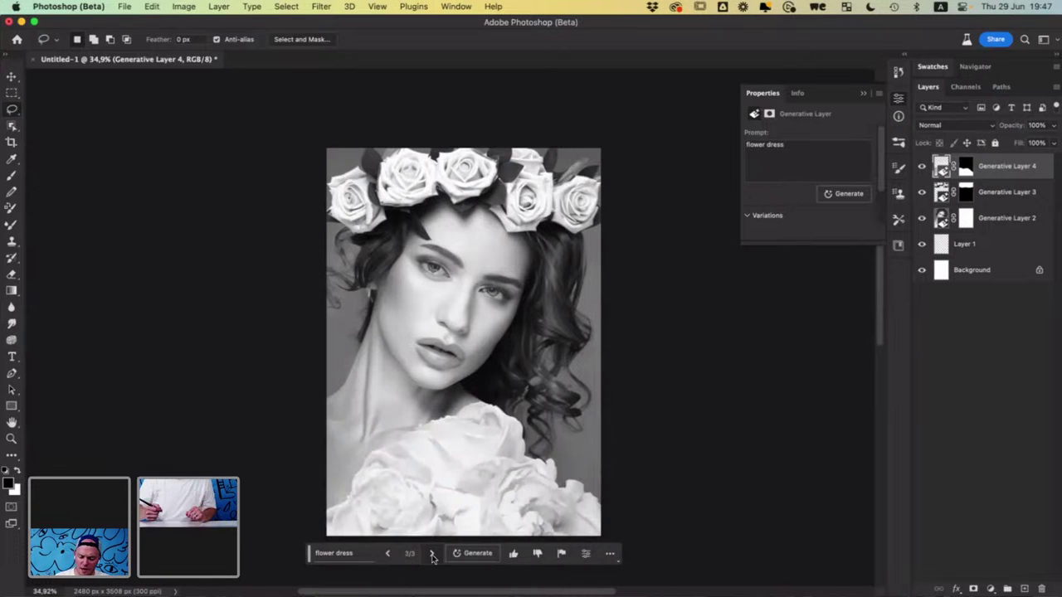
Add an empty layer above Generative Layer 4 and choose the brush "TGTS - Brush Pen - Crusty" for painting over the face
click(1023, 589)
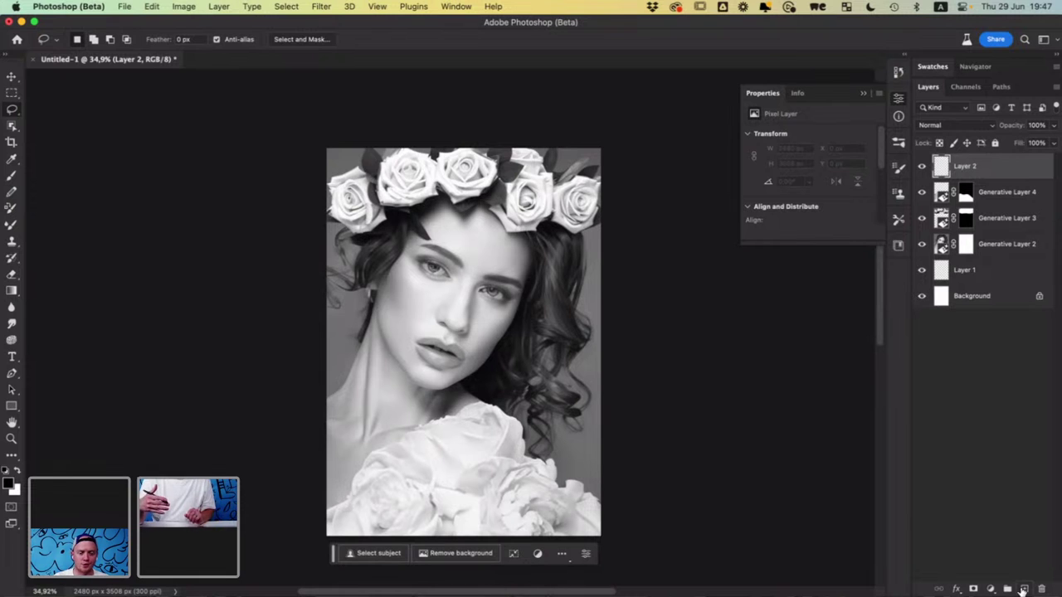
scroll(493, 351, up, 6)
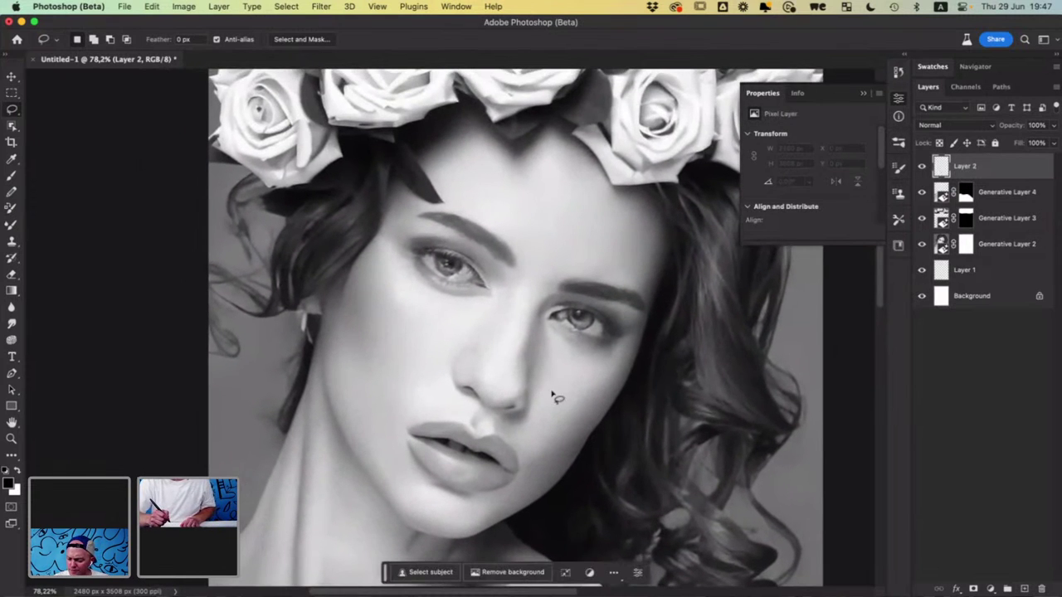
click(898, 142)
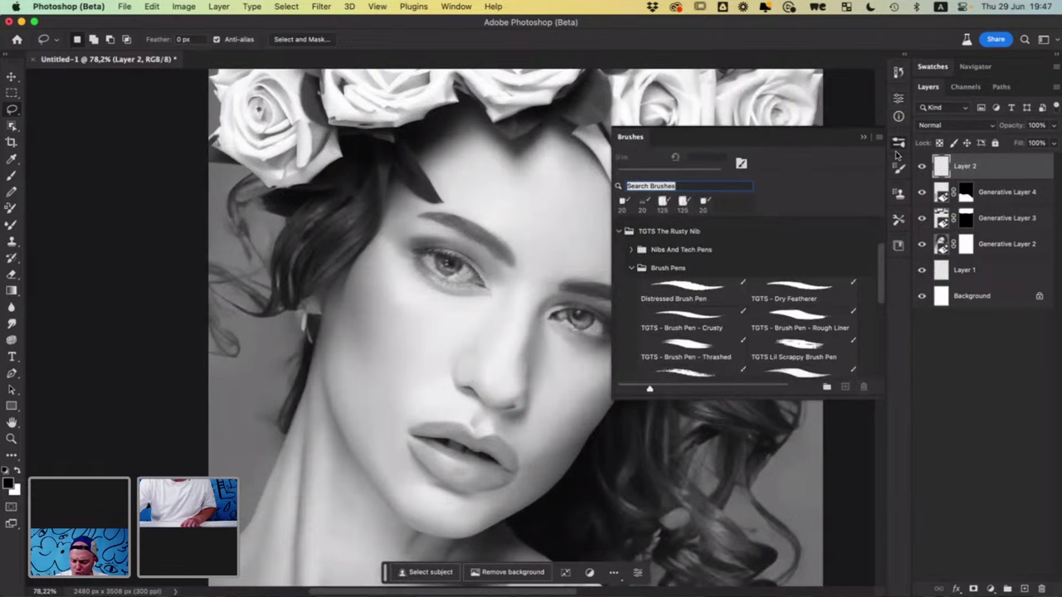
scroll(876, 266, up, 3)
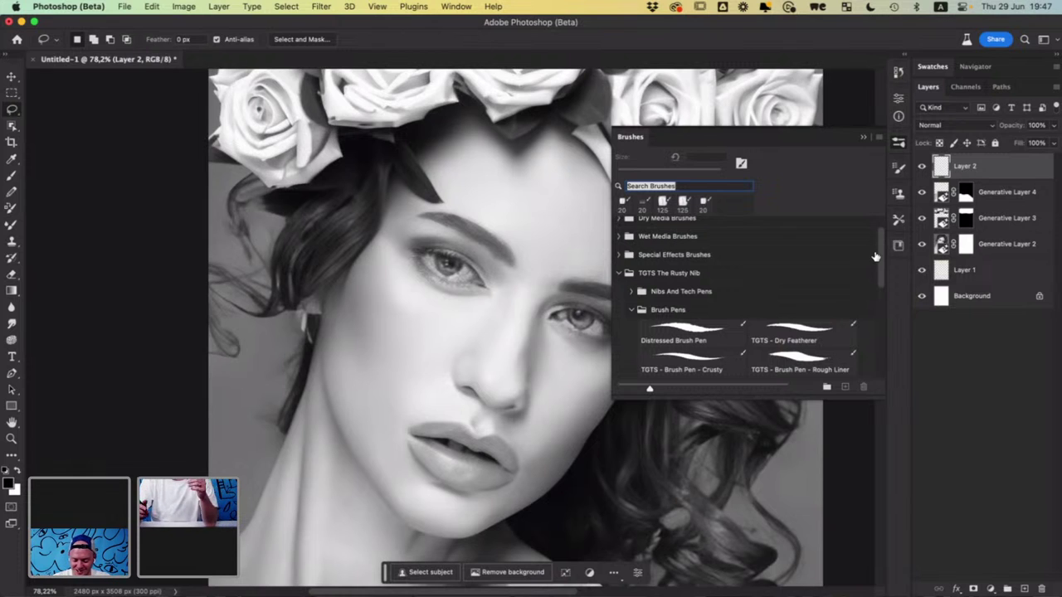
click(688, 363)
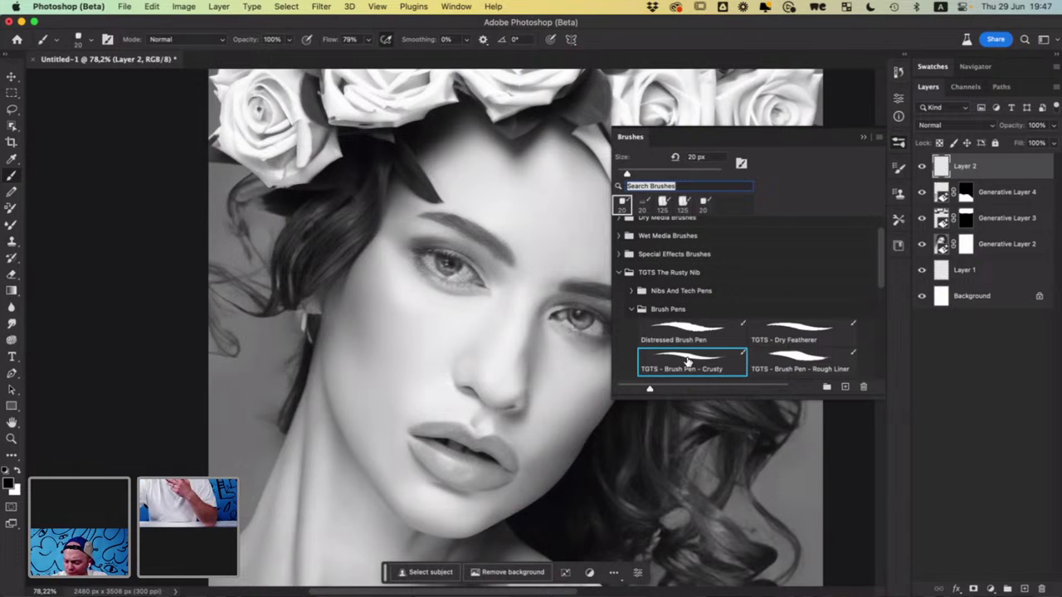
Show the Libraries, dock them as a separate full-height column beside the layers and browse the Doodleverse colours
click(457, 7)
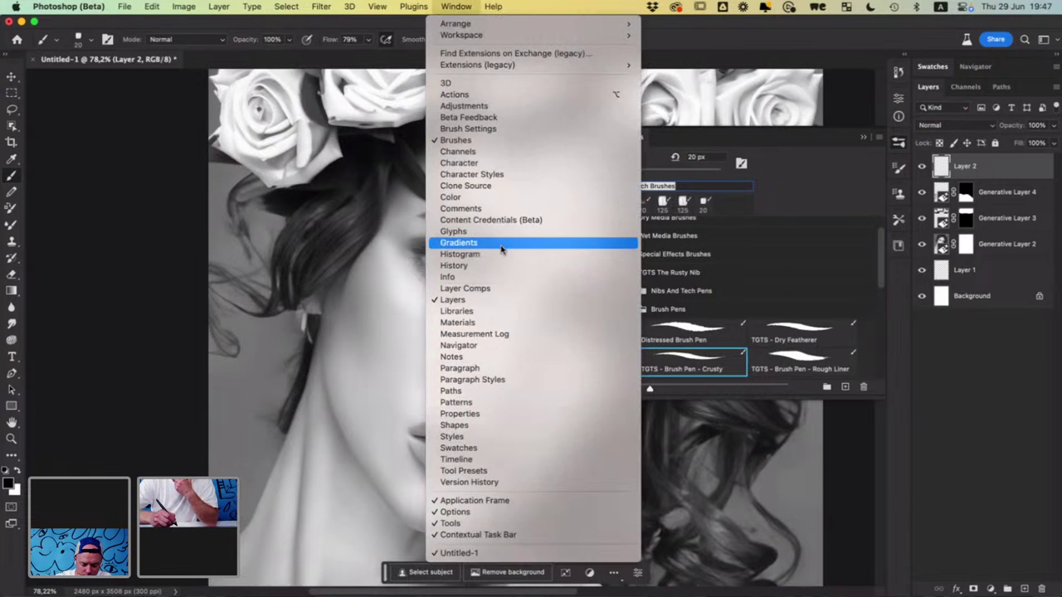
click(500, 312)
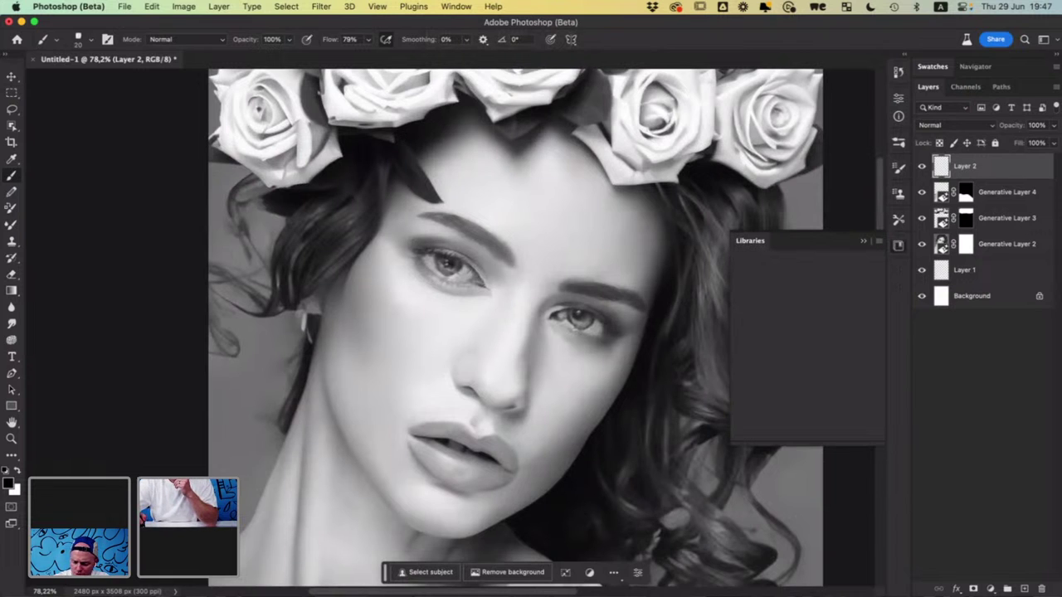
click(1003, 77)
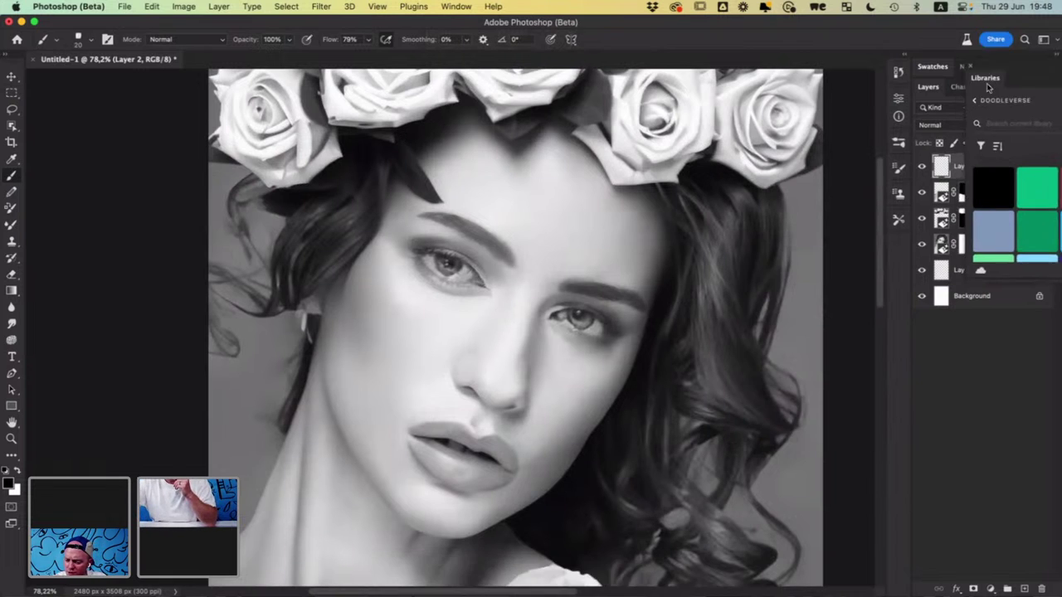
click(987, 83)
click(1005, 76)
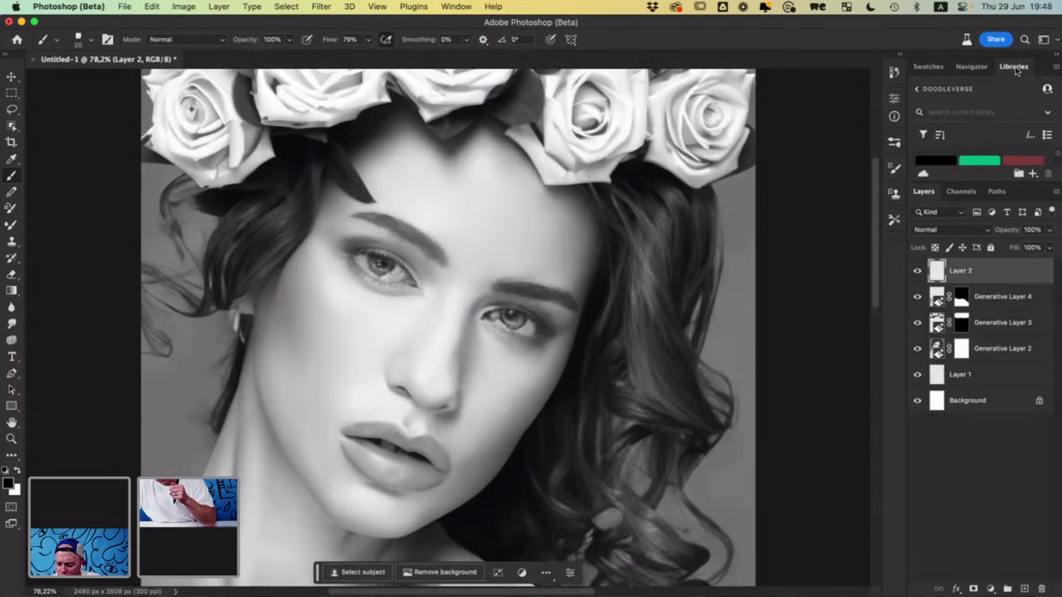
drag(1020, 73, 908, 75)
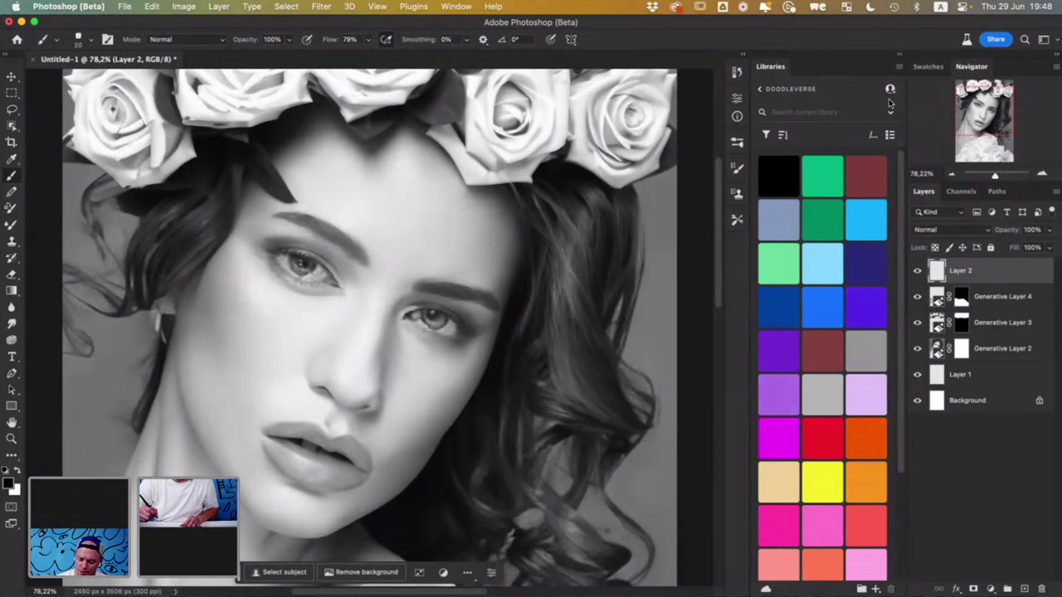
drag(899, 223, 900, 317)
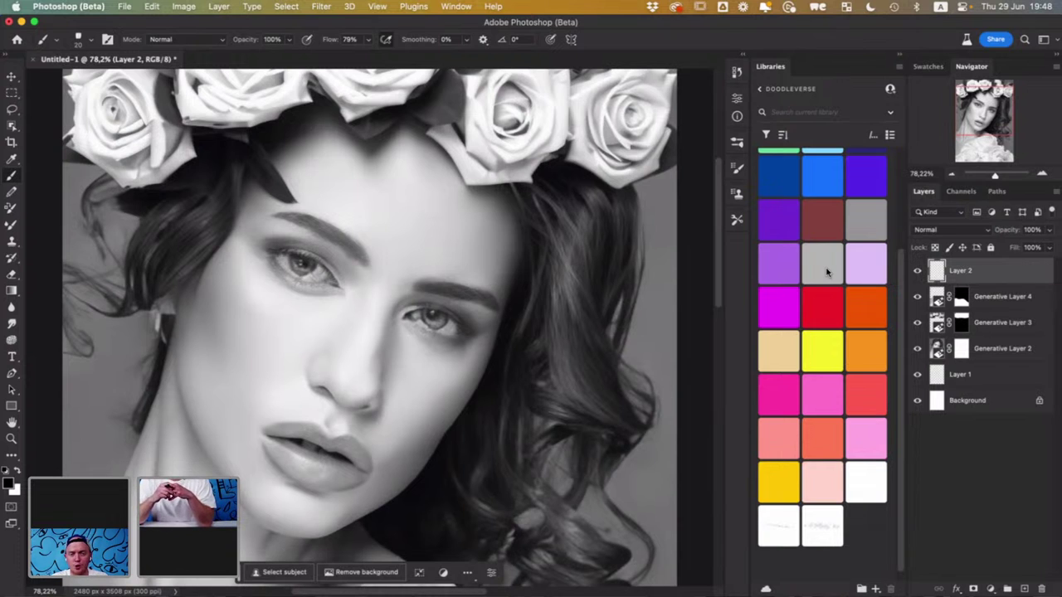
Try an orange library colour with a brush stroke along the upper lid of the eye nearest the earring on Layer 2
click(826, 272)
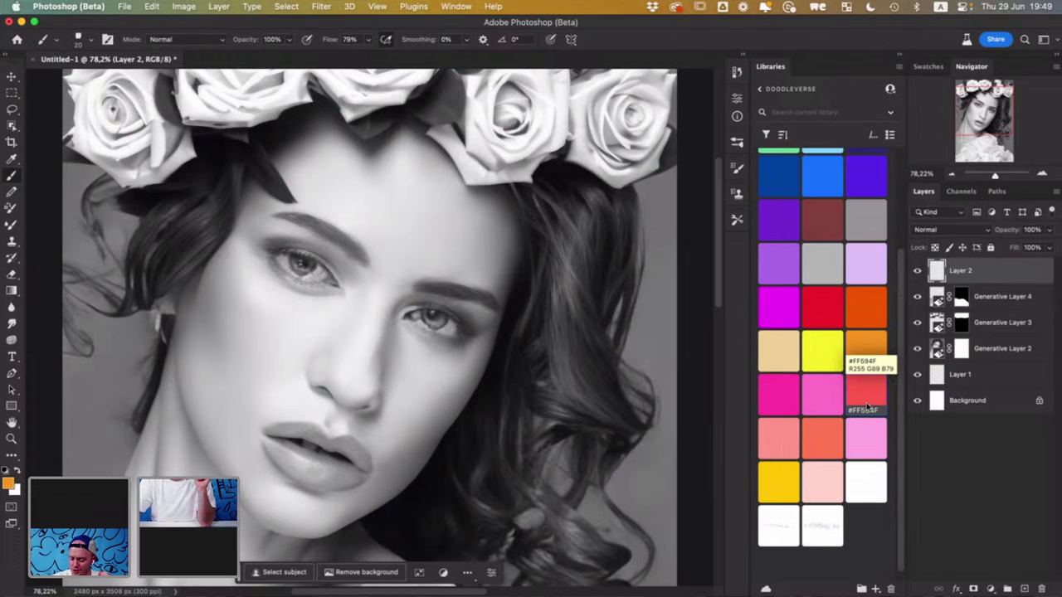
click(917, 271)
click(916, 272)
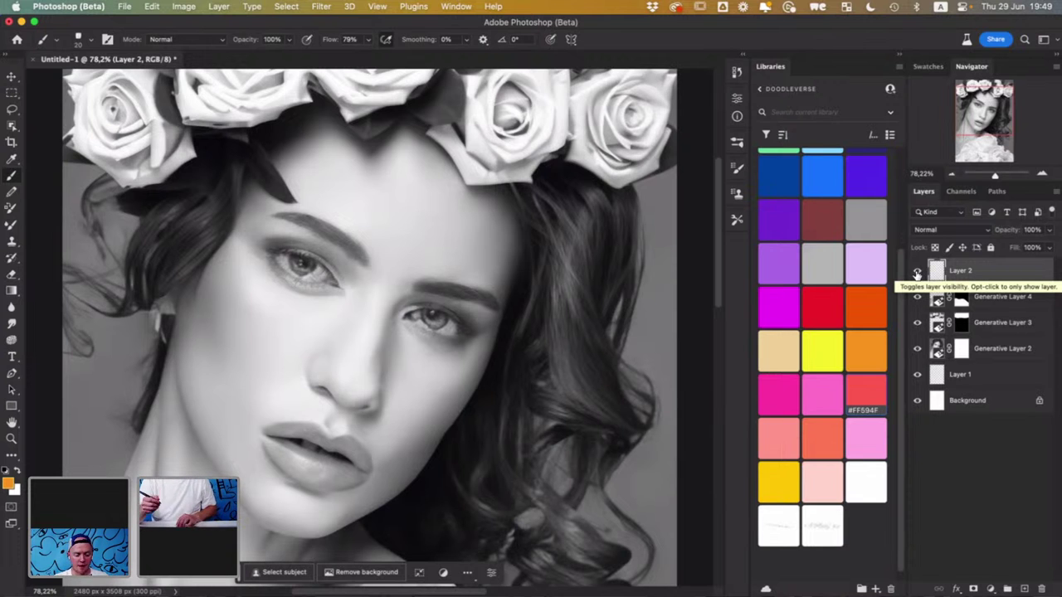
drag(434, 340, 614, 416)
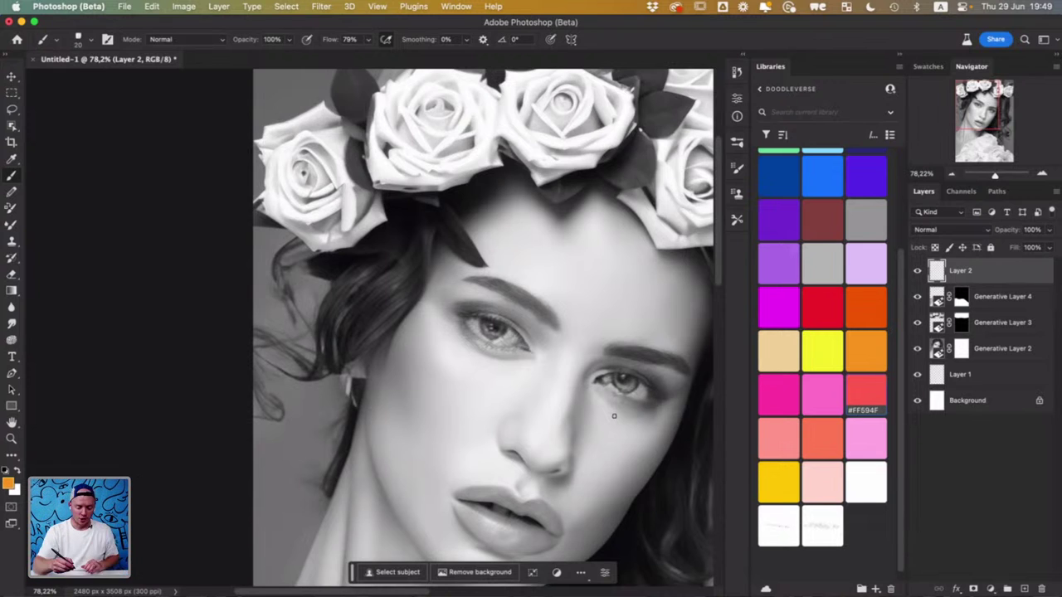
drag(528, 350, 482, 320)
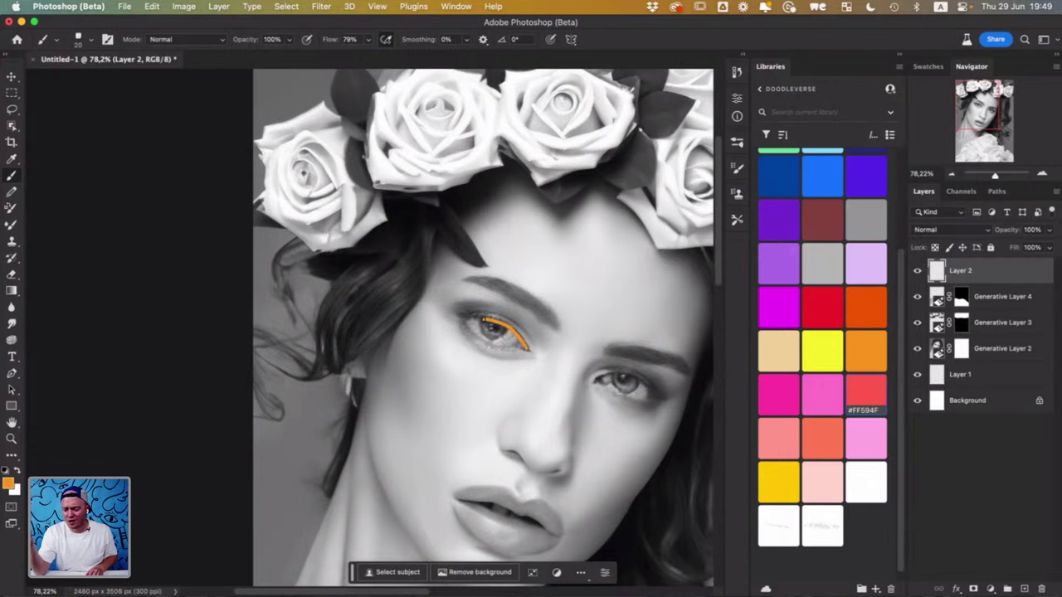
Set the foreground colour to the red library swatch #FF594F and undo the orange eyelid stroke
double_click(860, 392)
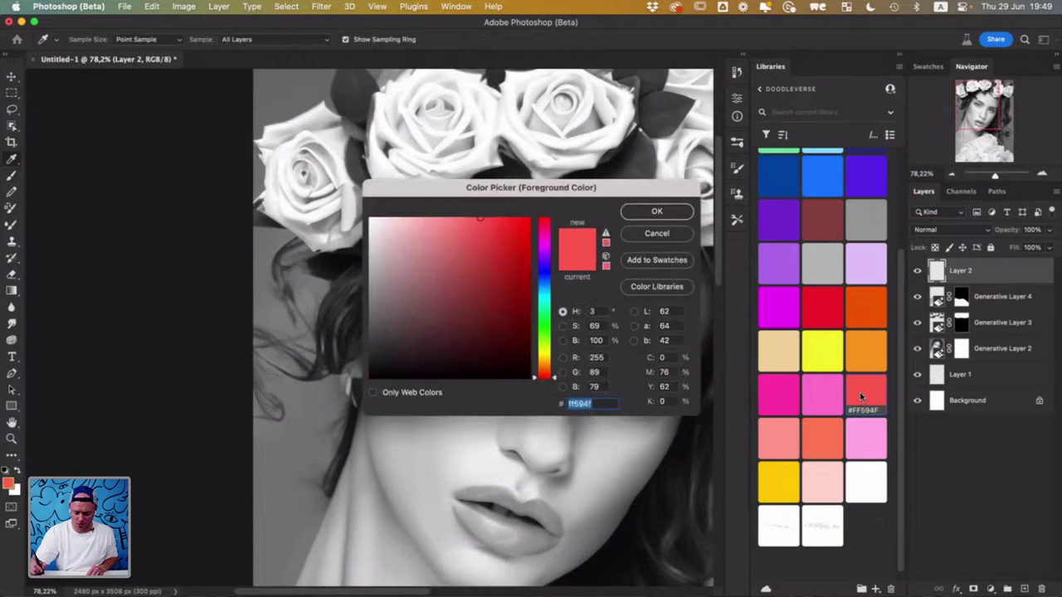
click(663, 212)
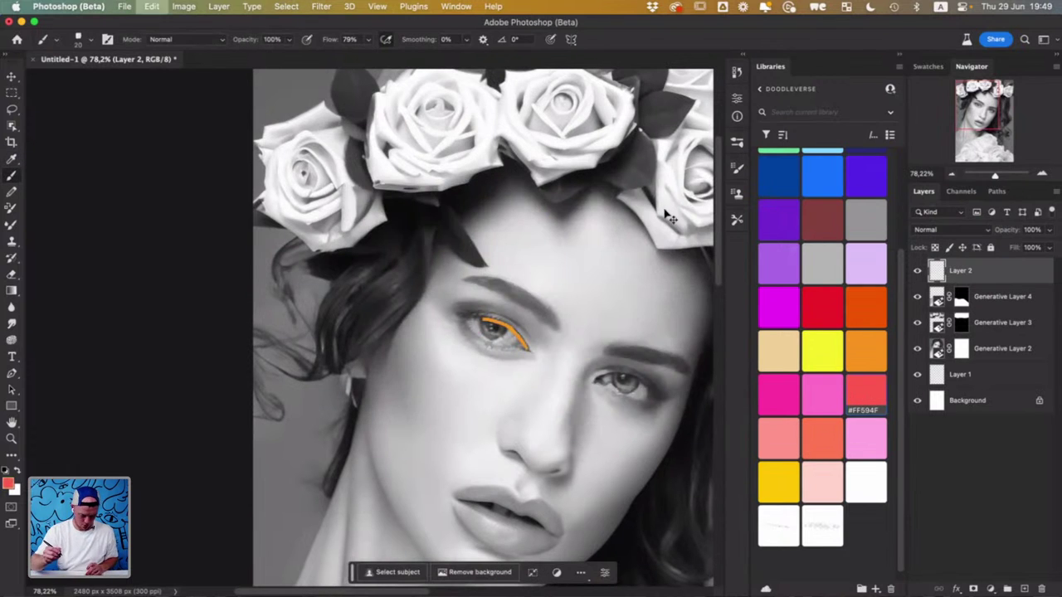
key(super+z)
Outline the eye nearest the earring in red on Layer 2 and fill the outline in solidly with the brush
mouse_move(529, 351)
mouse_down()
mouse_move(501, 324)
mouse_move(465, 318)
mouse_move(526, 349)
mouse_up()
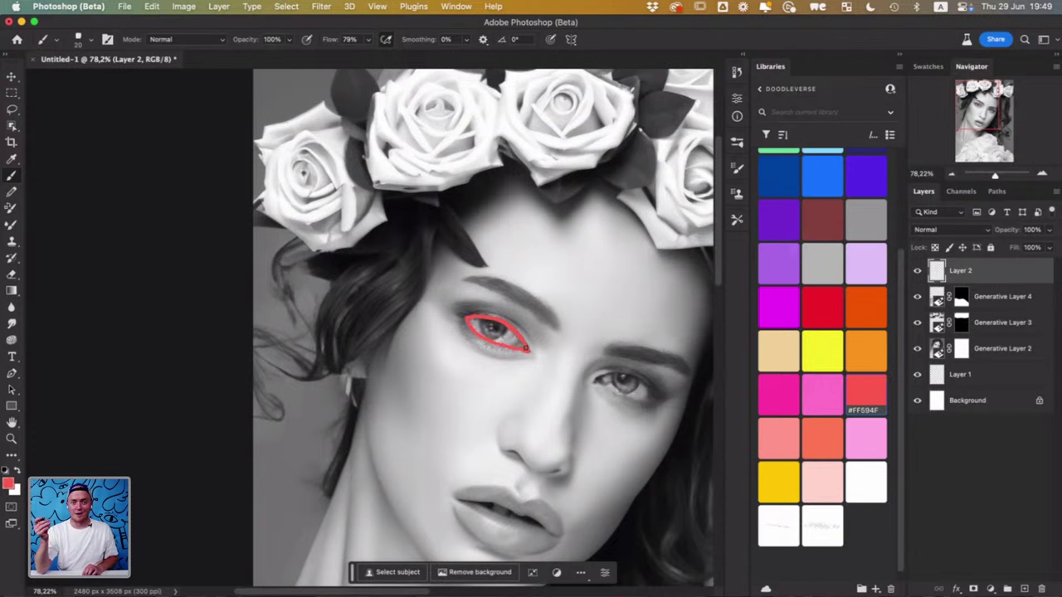
scroll(606, 375, up, 5)
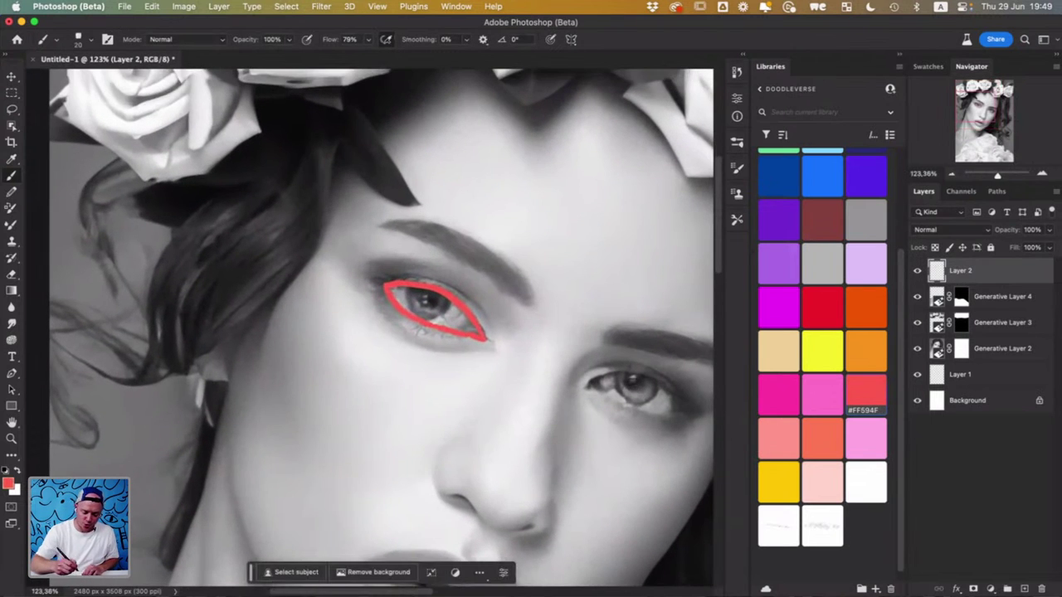
mouse_move(388, 292)
mouse_down()
mouse_move(397, 302)
mouse_move(412, 289)
mouse_move(402, 306)
mouse_move(415, 309)
mouse_move(428, 291)
mouse_move(430, 320)
mouse_move(439, 318)
mouse_move(432, 295)
mouse_move(440, 297)
mouse_move(452, 312)
mouse_move(436, 324)
mouse_move(464, 319)
mouse_move(472, 333)
mouse_up()
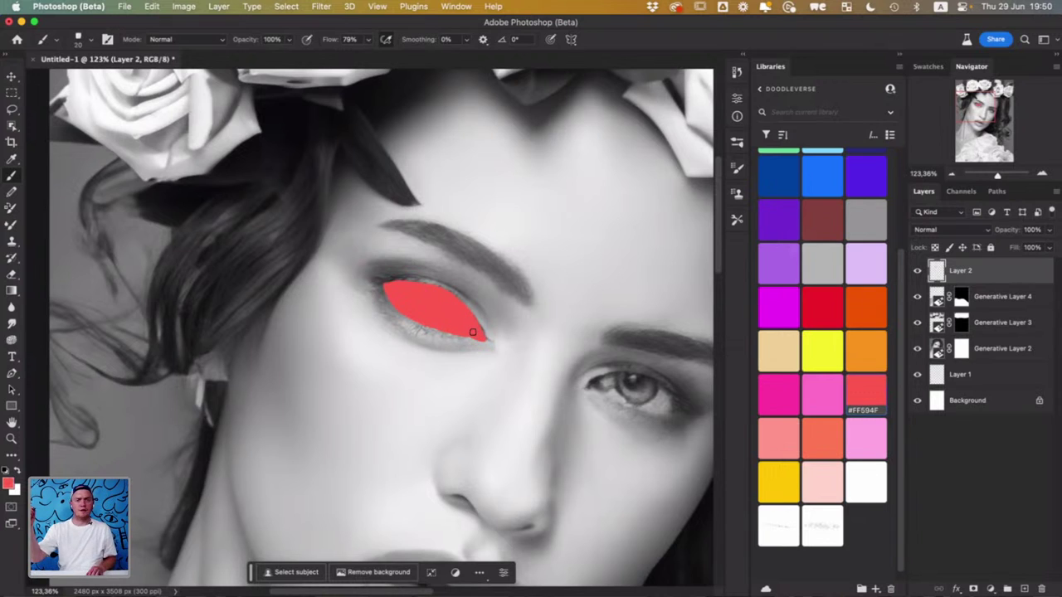
Paint a row of six short red lash strokes beneath the red-filled eye on Layer 2
scroll(473, 333, right, 5)
scroll(472, 333, down, 2)
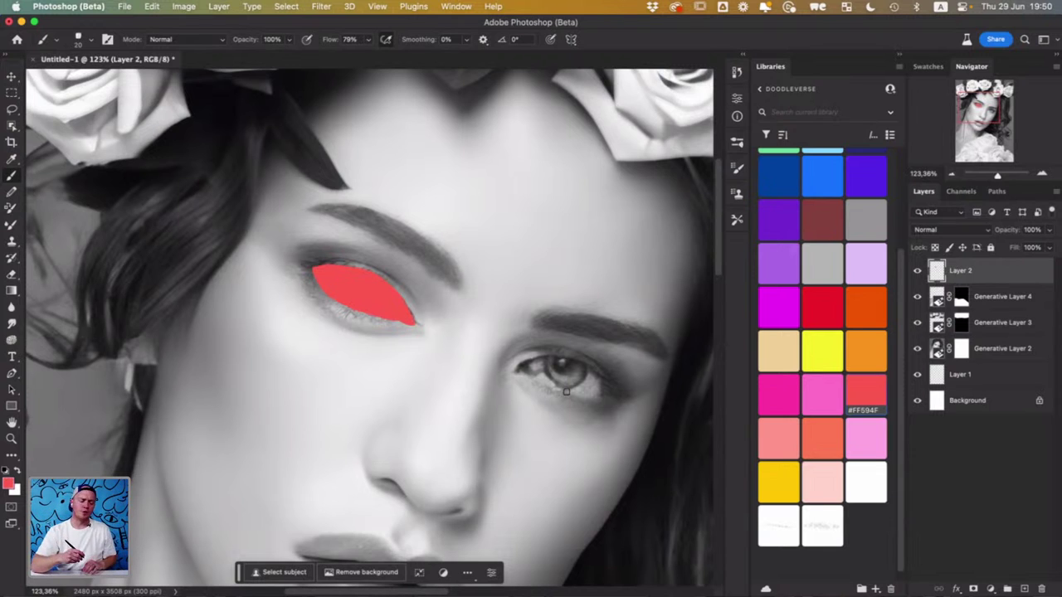
scroll(415, 348, left, 4)
scroll(415, 348, up, 1)
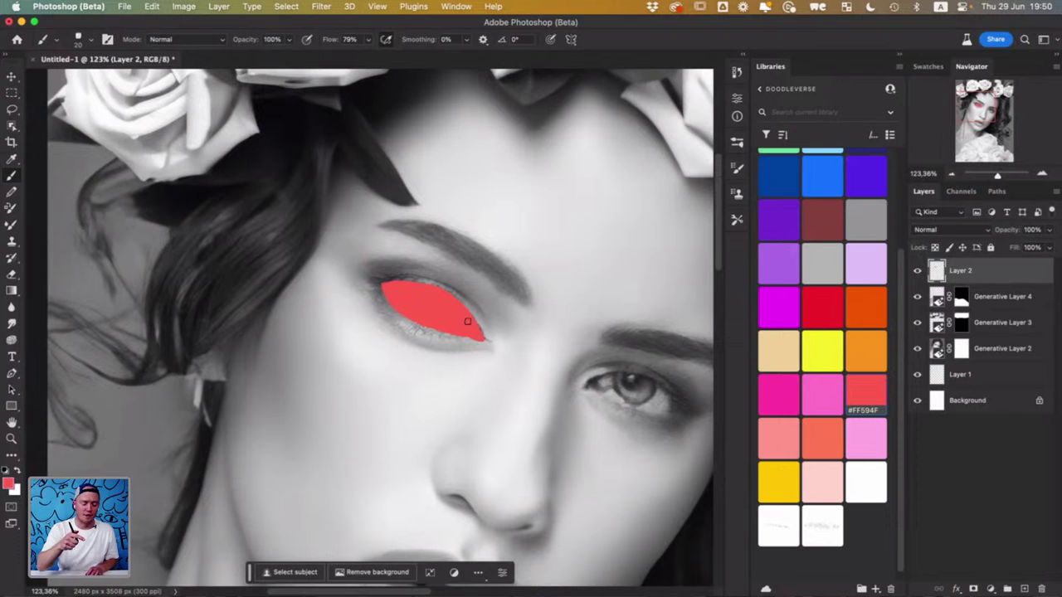
mouse_move(405, 346)
mouse_down()
mouse_move(387, 377)
mouse_move(405, 349)
mouse_move(412, 377)
mouse_move(419, 360)
mouse_move(433, 367)
mouse_move(431, 390)
mouse_move(438, 354)
mouse_move(456, 389)
mouse_move(458, 355)
mouse_move(496, 386)
mouse_up()
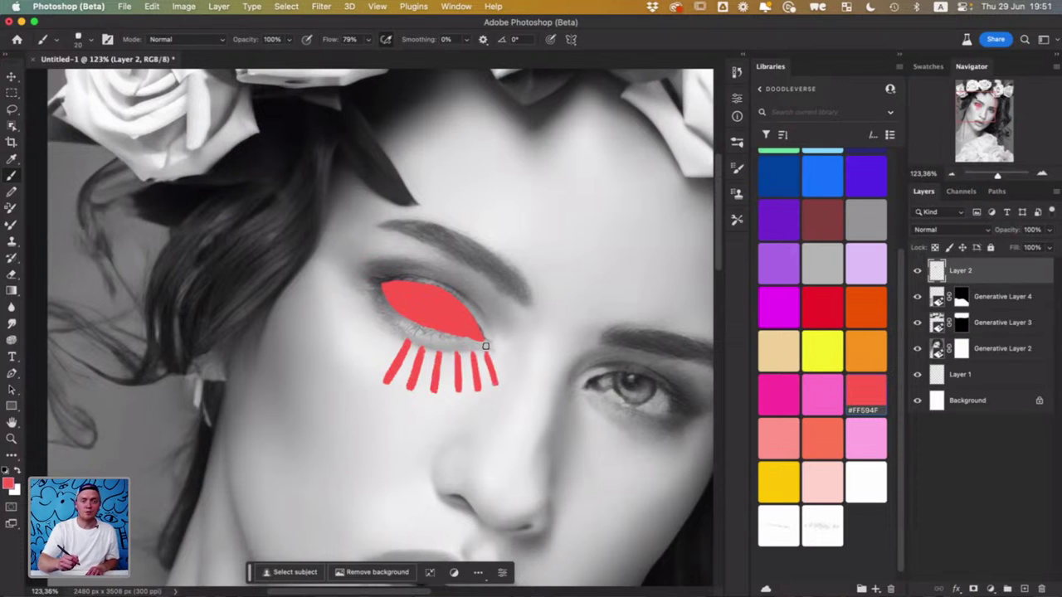
Rotate the canvas counterclockwise and add four more red lash strokes under the eye's outer corner
key(r)
drag(586, 319, 470, 239)
key(b)
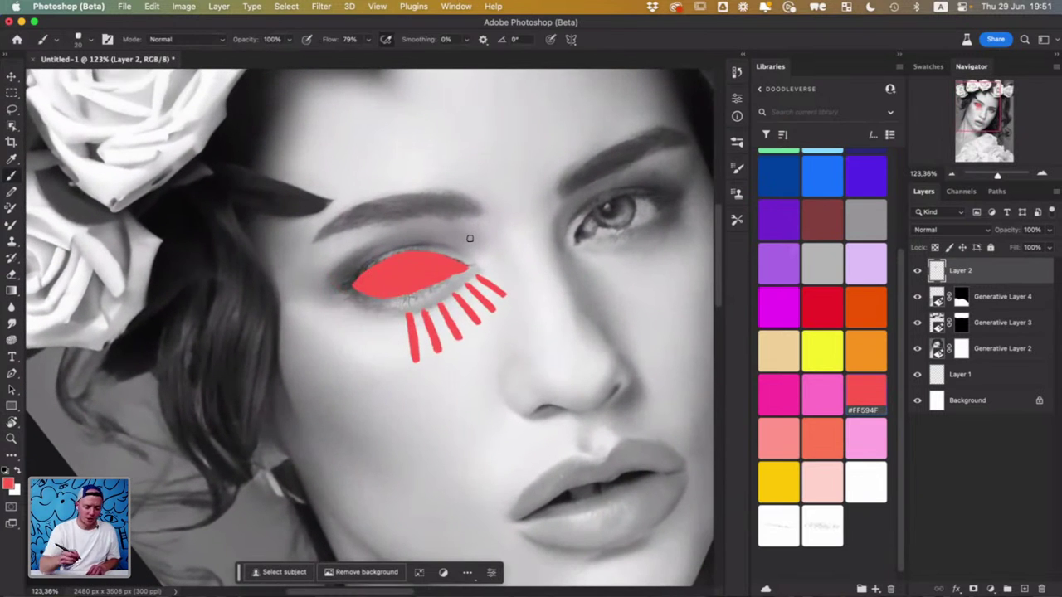
drag(390, 322, 385, 366)
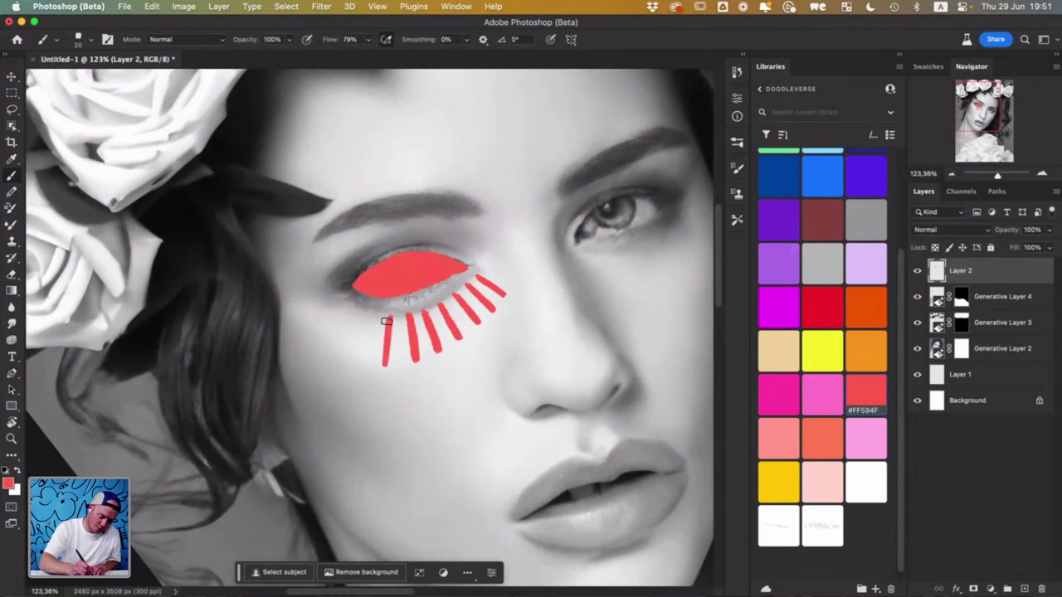
drag(367, 318, 359, 360)
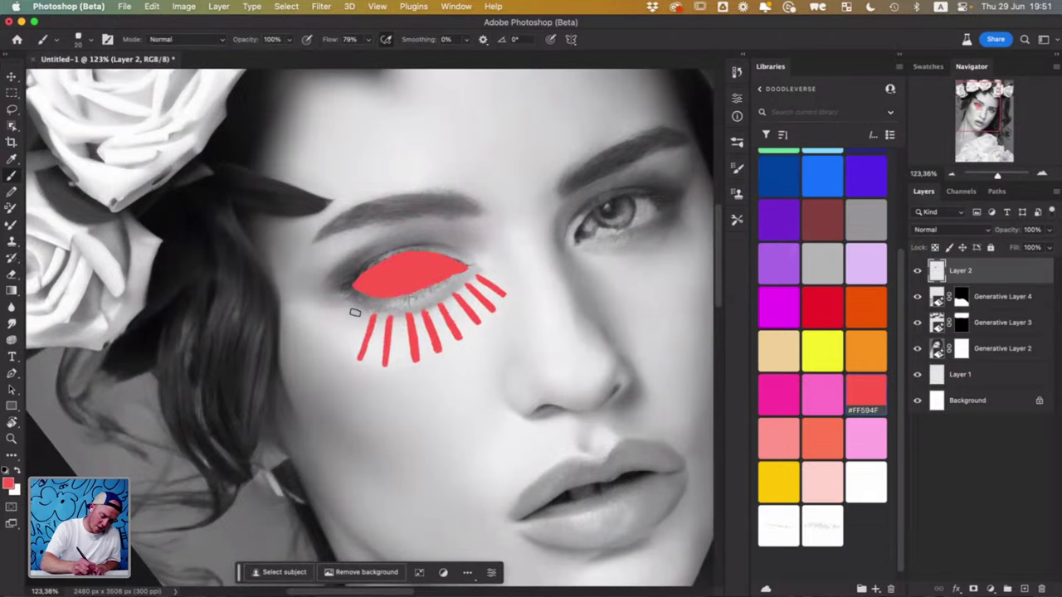
drag(354, 312, 337, 341)
drag(347, 297, 324, 320)
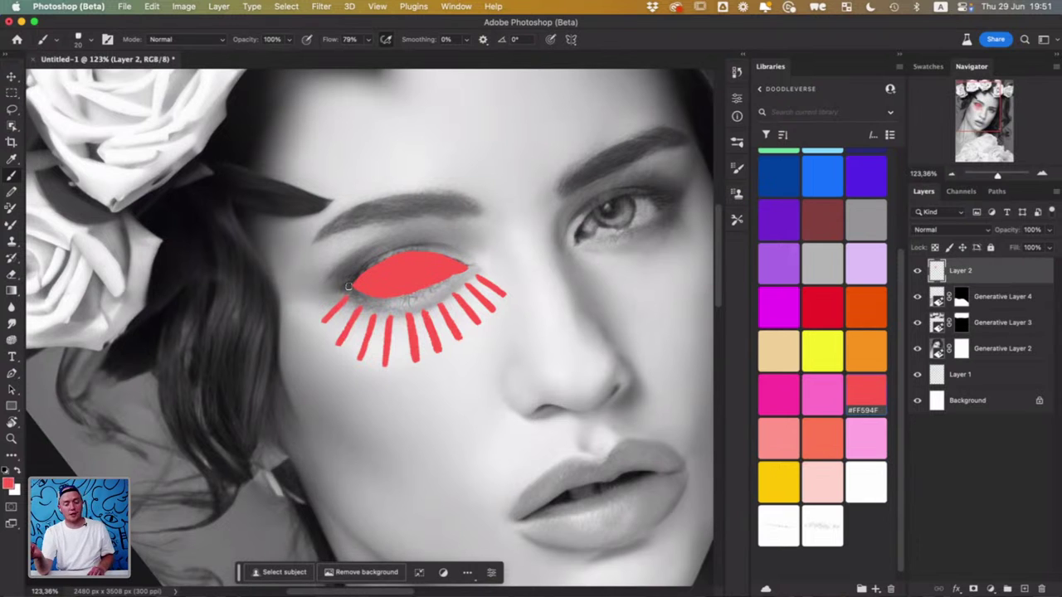
Try starting a Generative Fill on a circular Lasso selection over the forehead and deselect it
scroll(348, 286, down, 5)
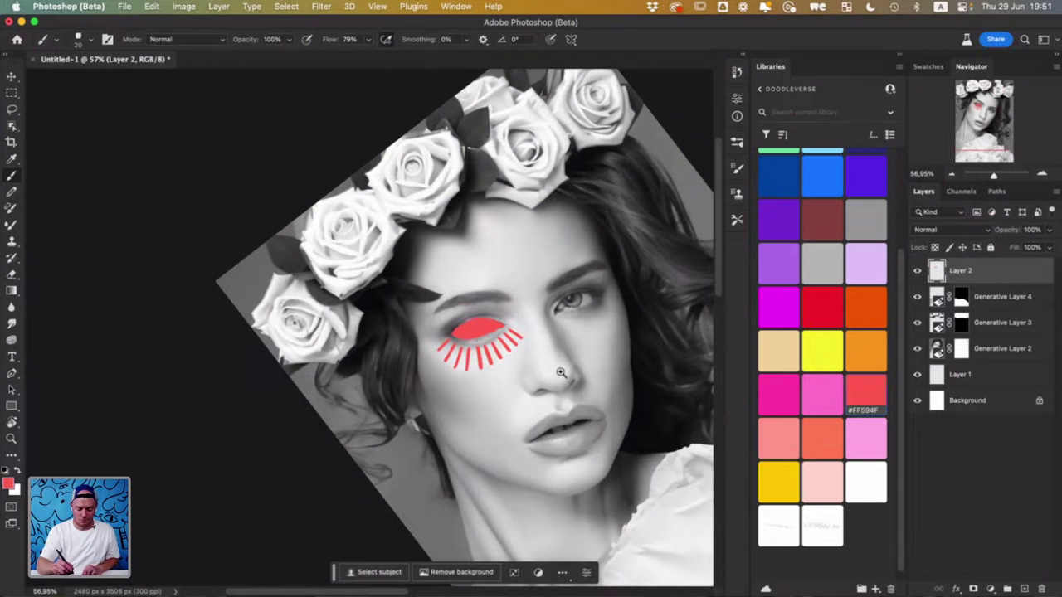
scroll(564, 375, up, 3)
key(l)
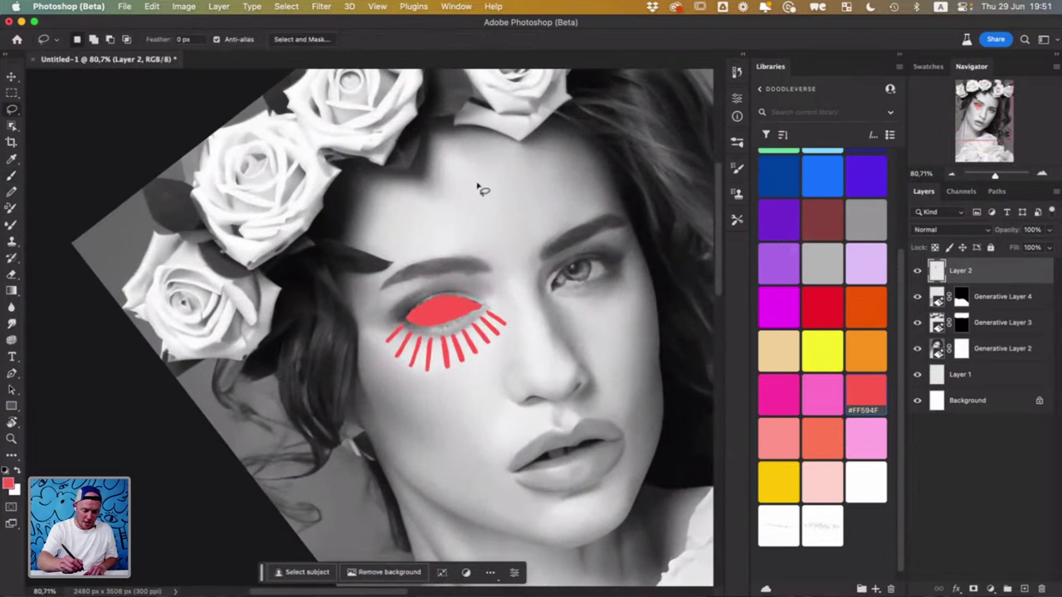
mouse_move(485, 163)
mouse_down()
mouse_move(430, 211)
mouse_move(434, 245)
mouse_move(468, 273)
mouse_move(557, 212)
mouse_up()
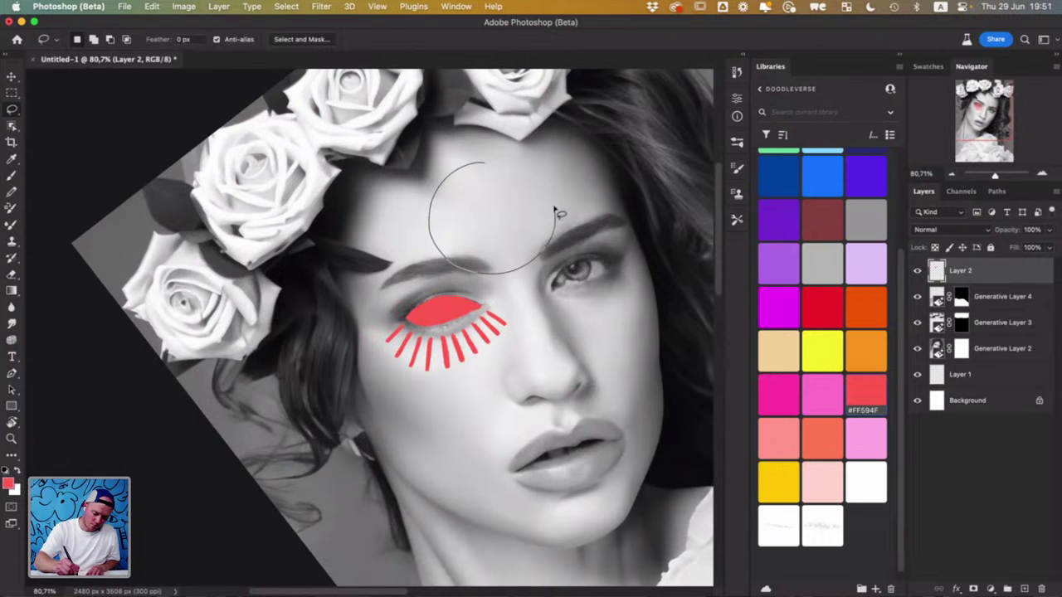
drag(486, 172, 484, 167)
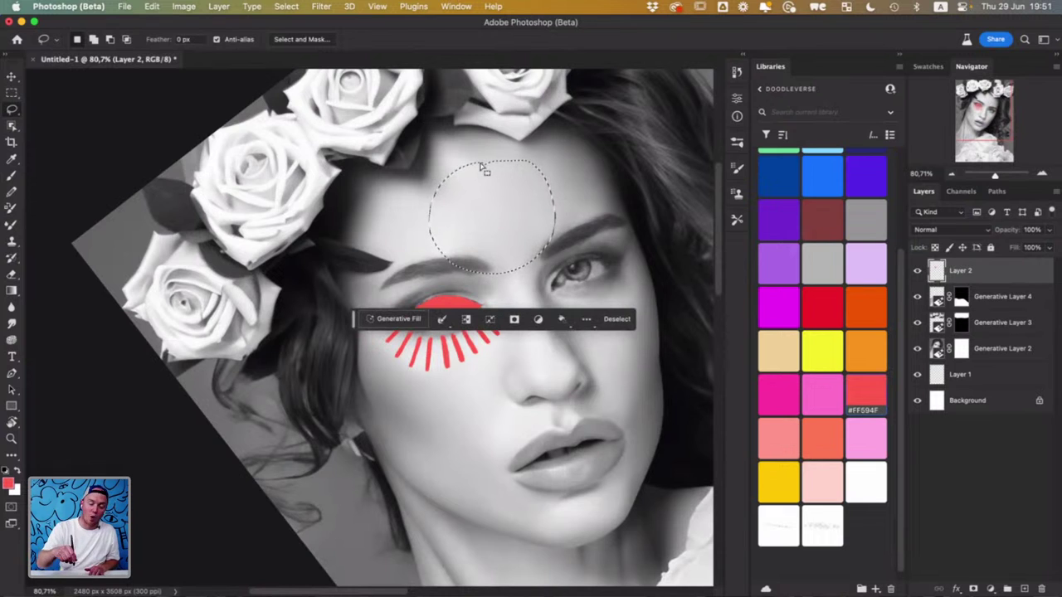
click(403, 323)
click(568, 320)
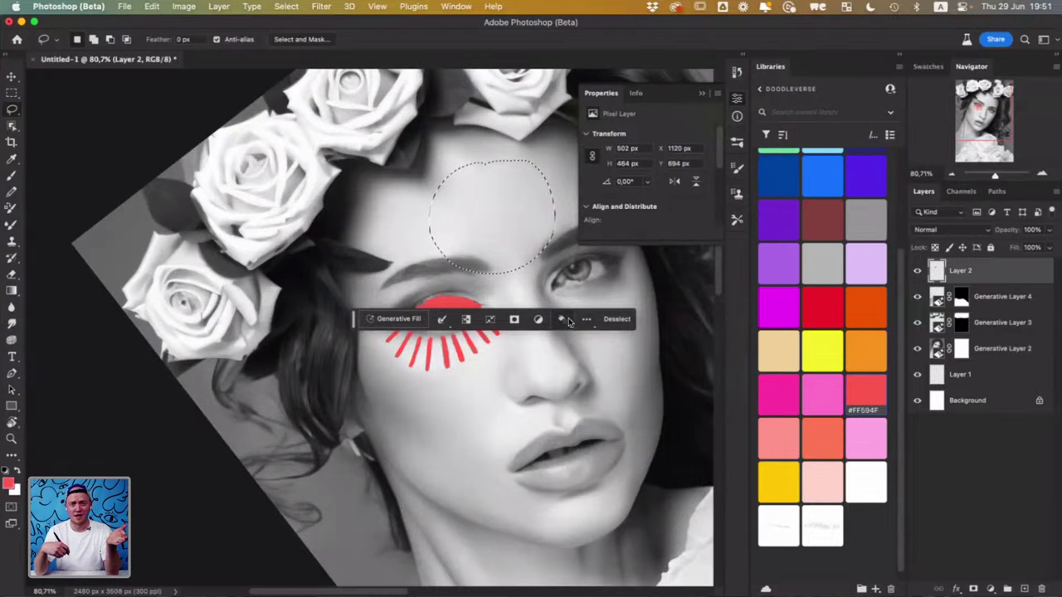
click(406, 320)
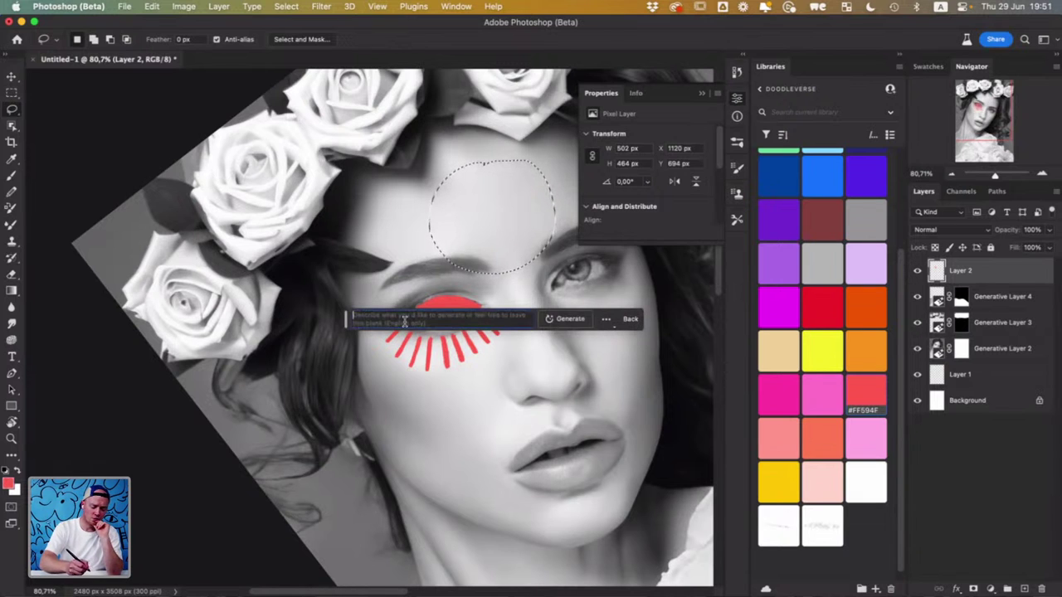
click(575, 319)
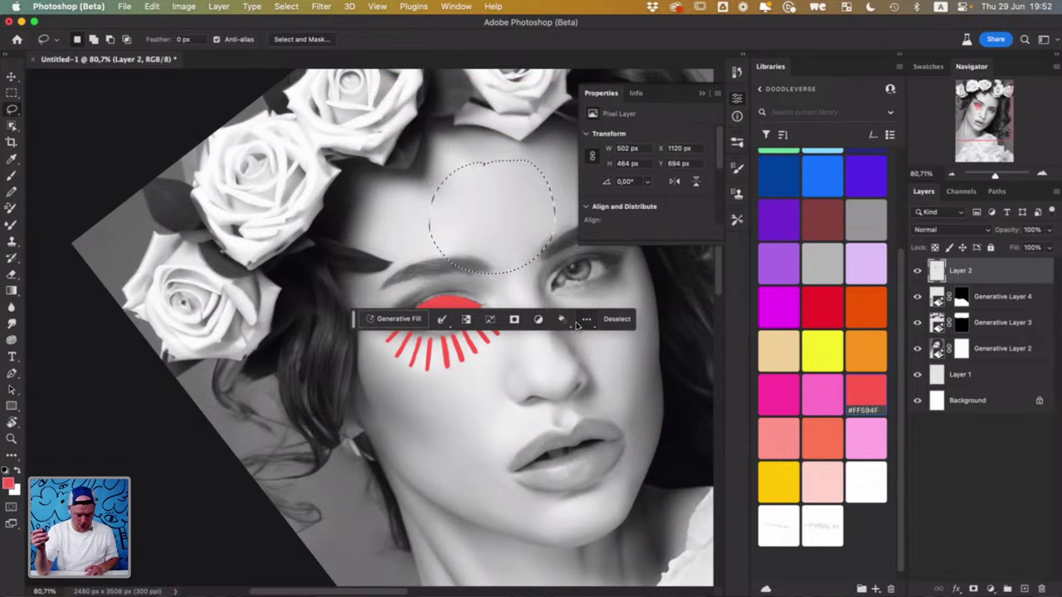
click(617, 321)
Brush a second row of longer red strokes below the lashes, running from the outer cheek to the side of the nose
key(b)
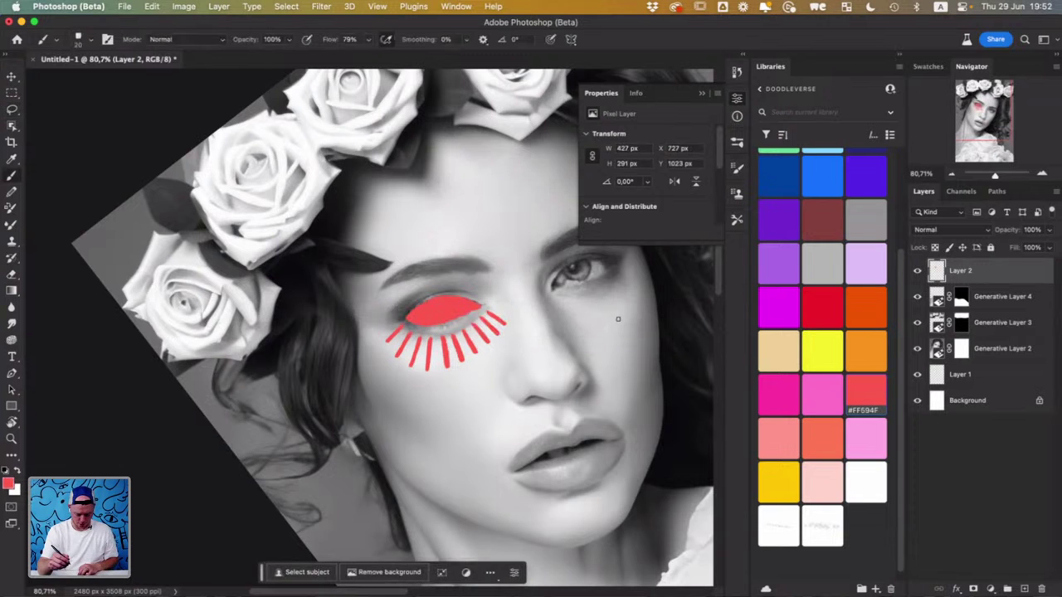
scroll(482, 349, up, 3)
mouse_move(389, 419)
mouse_down()
mouse_move(463, 357)
mouse_move(477, 336)
mouse_up()
drag(381, 266, 350, 332)
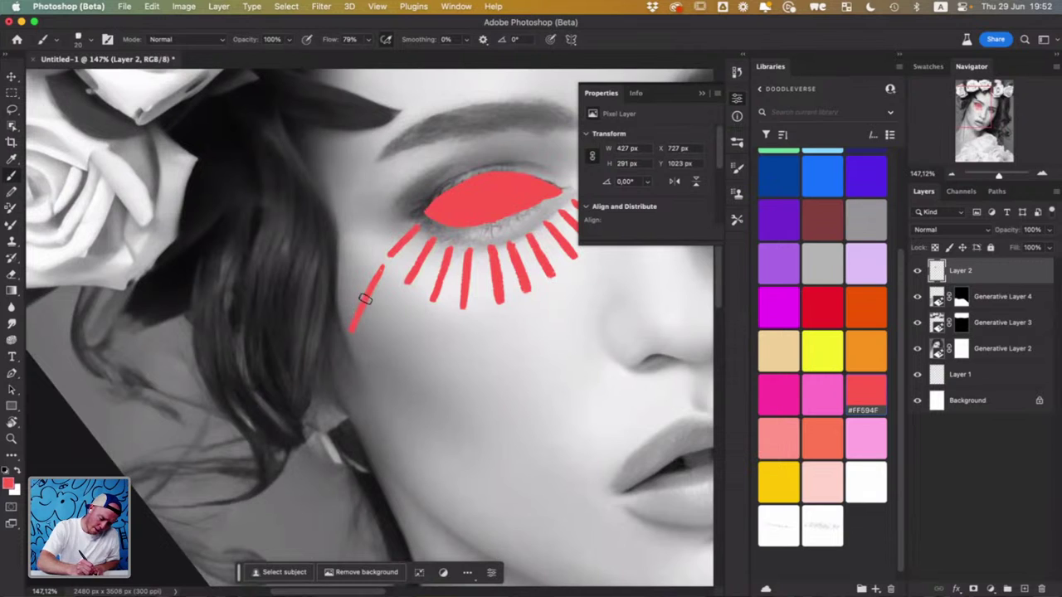
drag(399, 296, 371, 364)
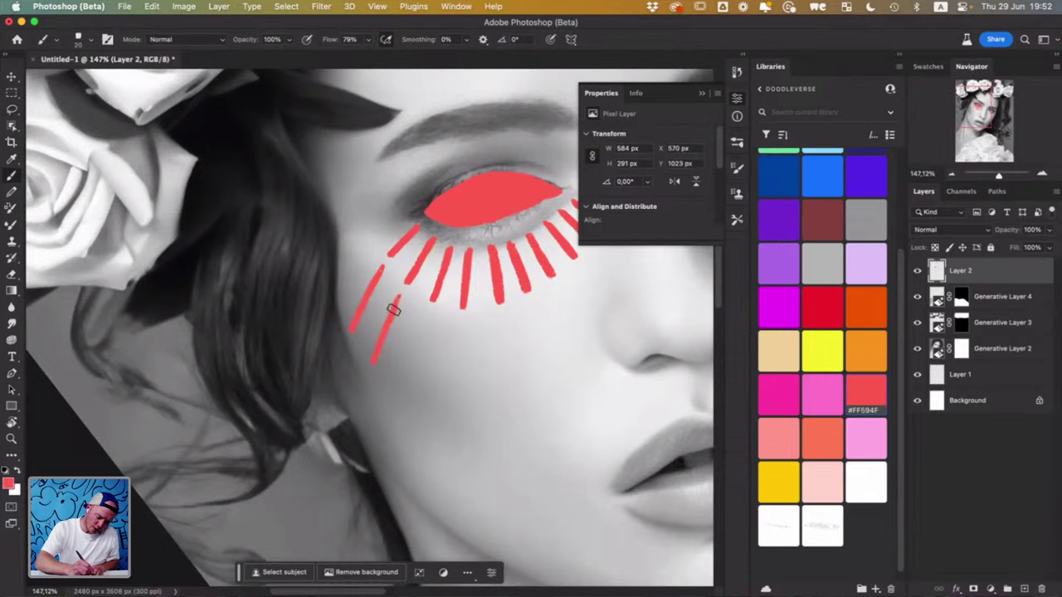
drag(427, 313, 401, 393)
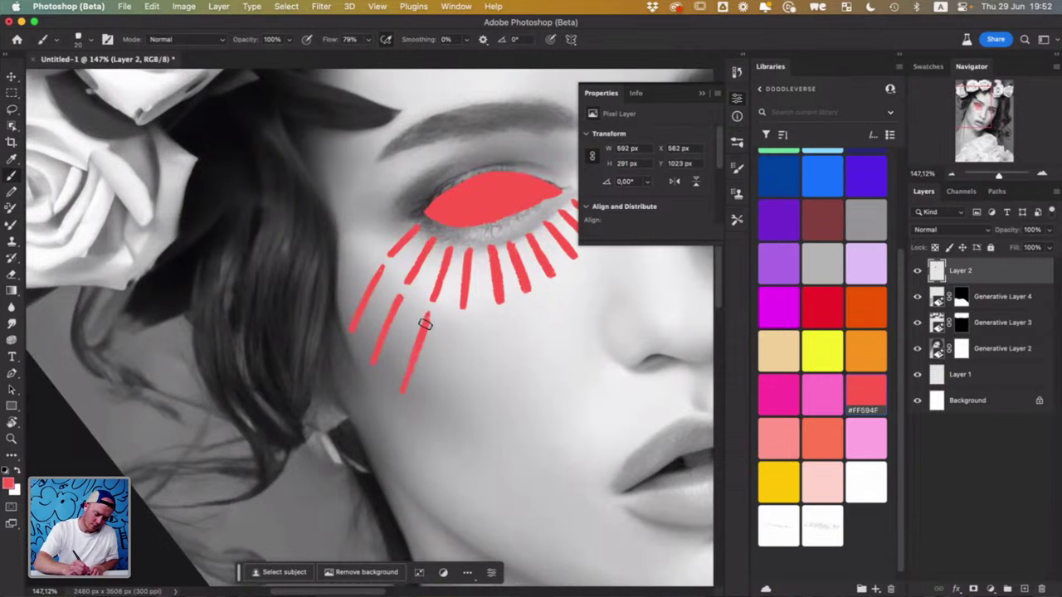
drag(461, 320, 446, 416)
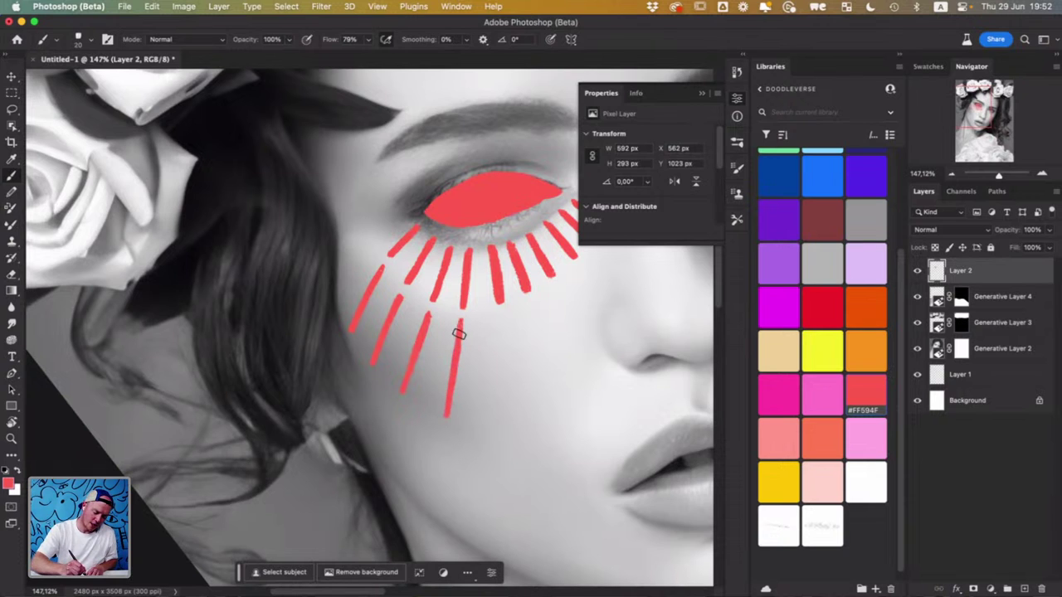
mouse_move(501, 320)
mouse_down()
mouse_move(507, 414)
mouse_move(500, 315)
mouse_up()
scroll(500, 315, right, 5)
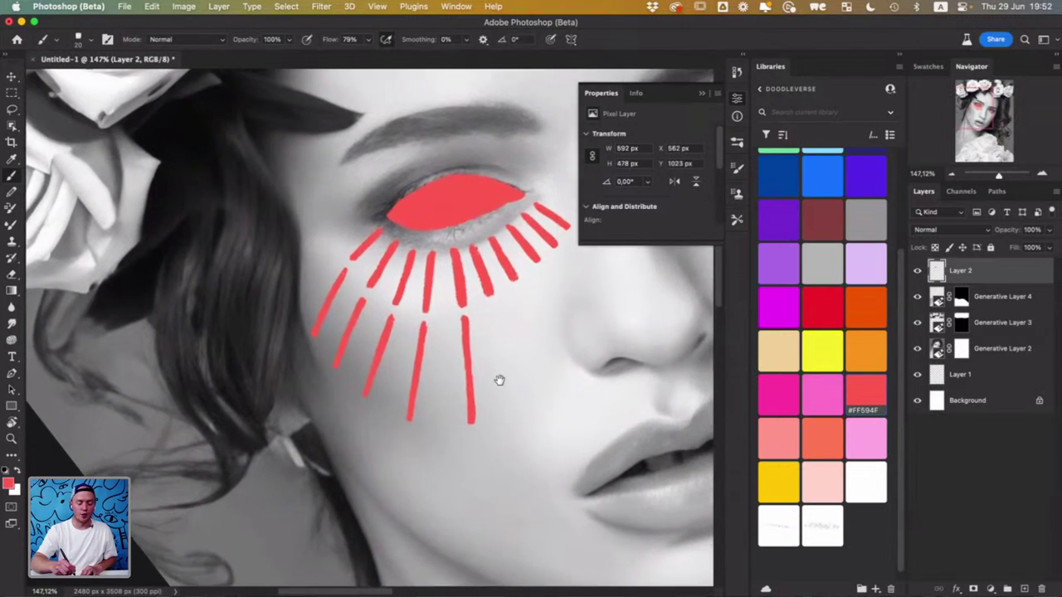
mouse_move(429, 320)
mouse_down()
mouse_move(455, 406)
mouse_move(434, 322)
mouse_move(468, 328)
mouse_move(495, 393)
mouse_move(459, 305)
mouse_move(497, 304)
mouse_move(484, 287)
mouse_move(512, 246)
mouse_move(518, 257)
mouse_up()
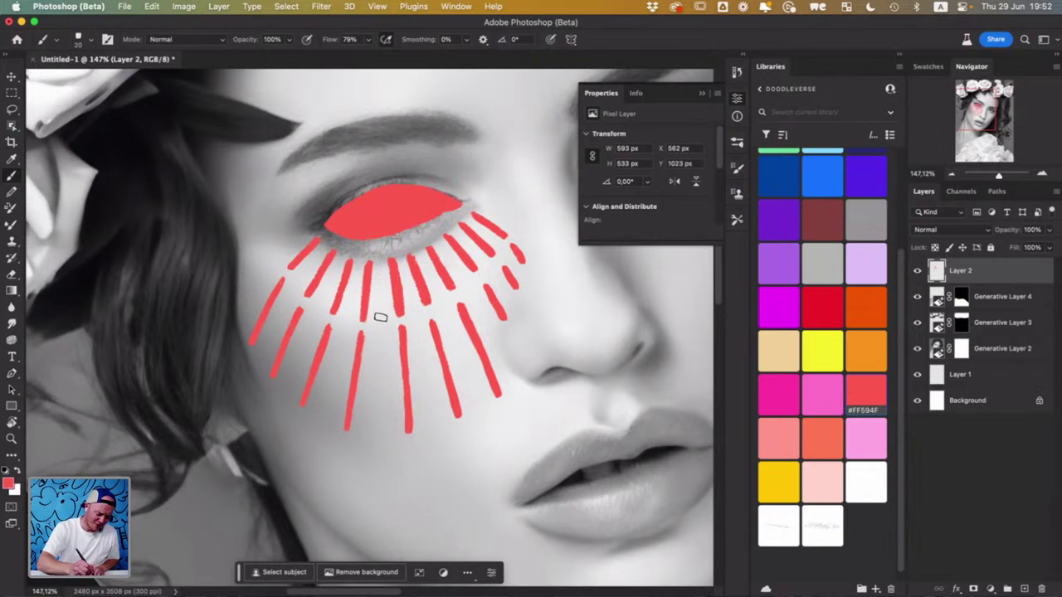
Fill the gaps in the second row with additional long and short red strokes on the cheek
mouse_move(379, 299)
mouse_down()
mouse_move(376, 430)
mouse_move(380, 302)
mouse_move(333, 375)
mouse_move(322, 420)
mouse_move(347, 318)
mouse_move(298, 353)
mouse_move(286, 386)
mouse_move(319, 306)
mouse_move(285, 299)
mouse_move(274, 324)
mouse_move(298, 268)
mouse_up()
mouse_move(424, 353)
mouse_down()
mouse_move(427, 423)
mouse_move(419, 342)
mouse_move(478, 417)
mouse_move(458, 348)
mouse_up()
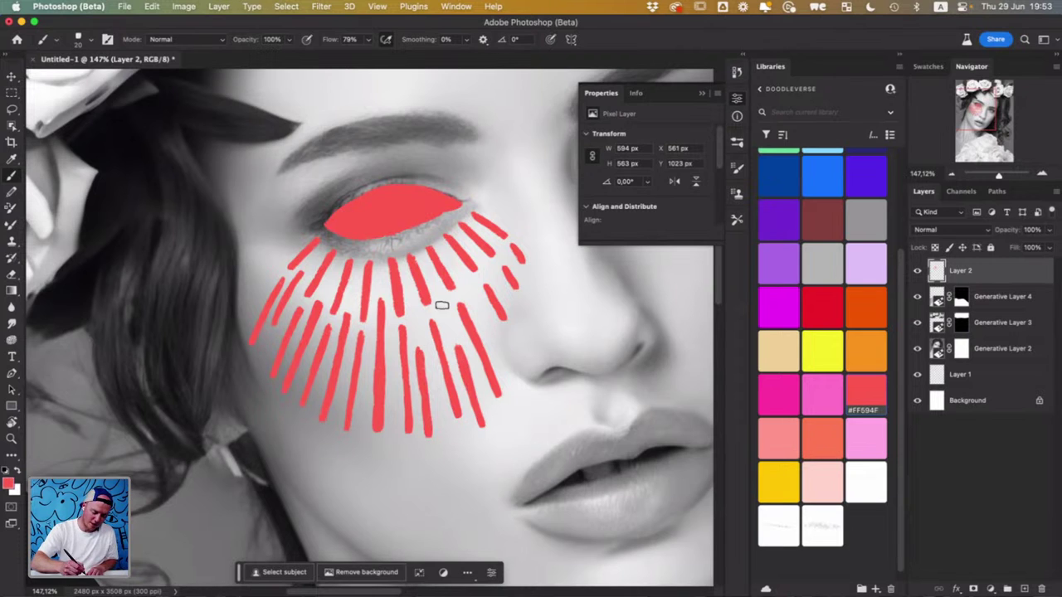
mouse_move(441, 304)
mouse_down()
mouse_move(445, 324)
mouse_move(441, 308)
mouse_move(415, 327)
mouse_move(415, 314)
mouse_up()
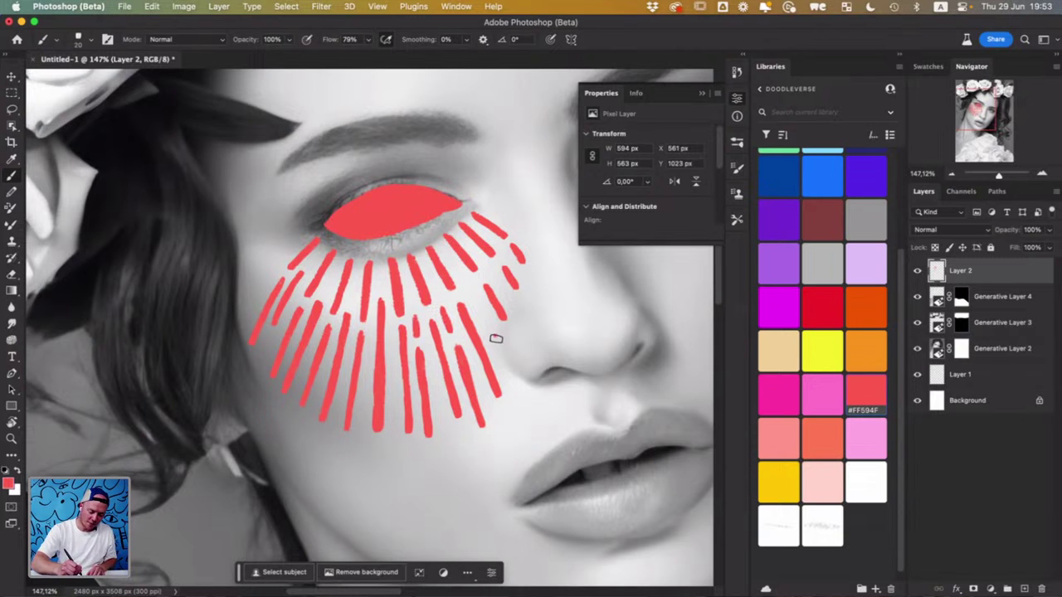
mouse_move(495, 337)
mouse_down()
mouse_move(499, 352)
mouse_move(493, 334)
mouse_up()
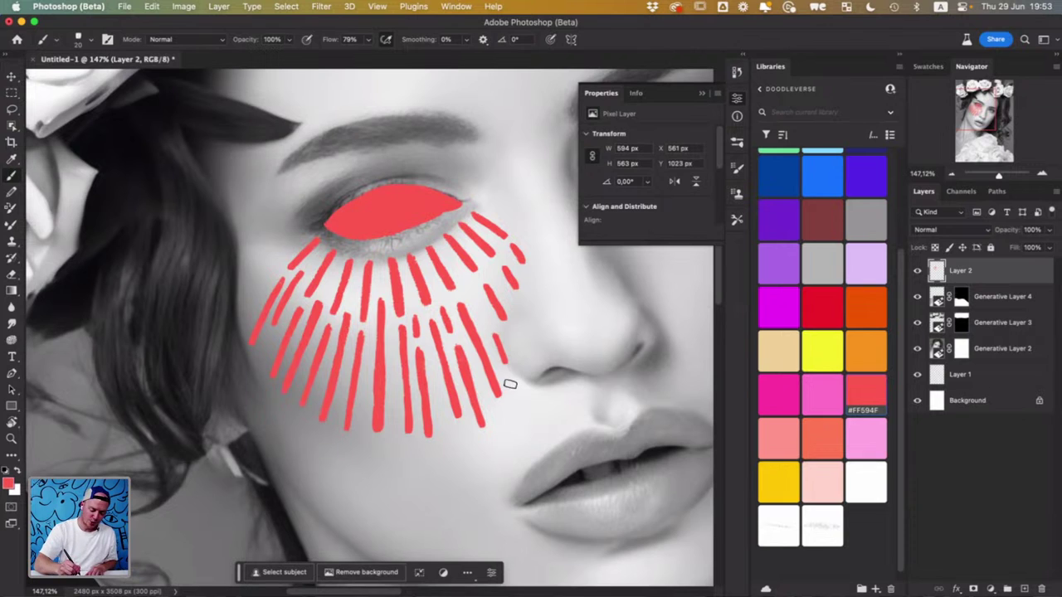
Start a third row of red strokes below the second, from beside the nose to the middle of the cheek
mouse_move(507, 381)
mouse_down()
mouse_move(517, 433)
mouse_move(511, 381)
mouse_move(490, 458)
mouse_move(495, 414)
mouse_up()
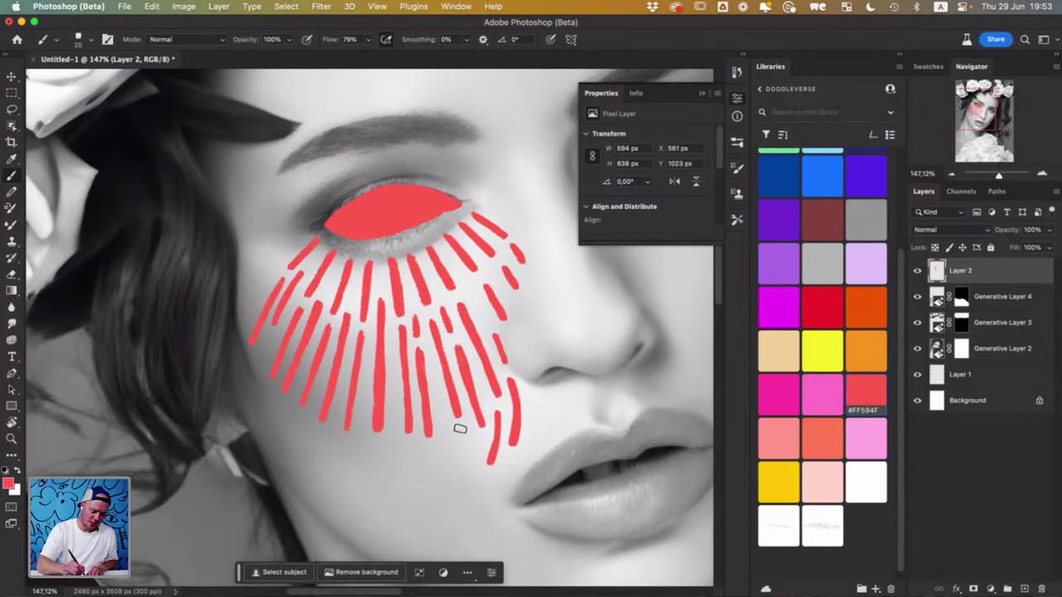
mouse_move(460, 429)
mouse_down()
mouse_move(462, 481)
mouse_move(458, 431)
mouse_move(441, 429)
mouse_move(434, 484)
mouse_move(442, 462)
mouse_up()
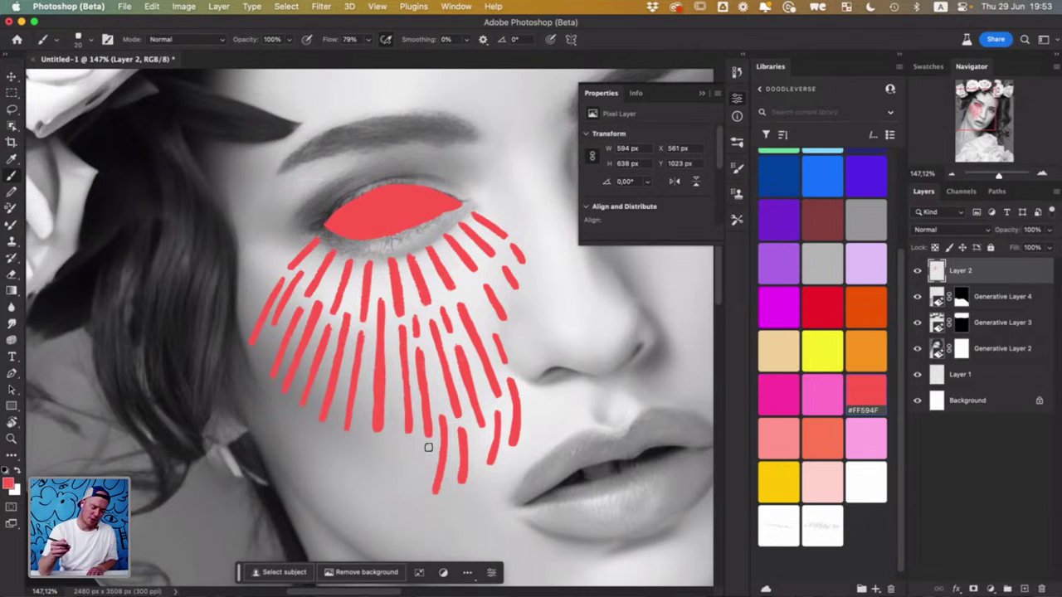
drag(391, 429, 382, 498)
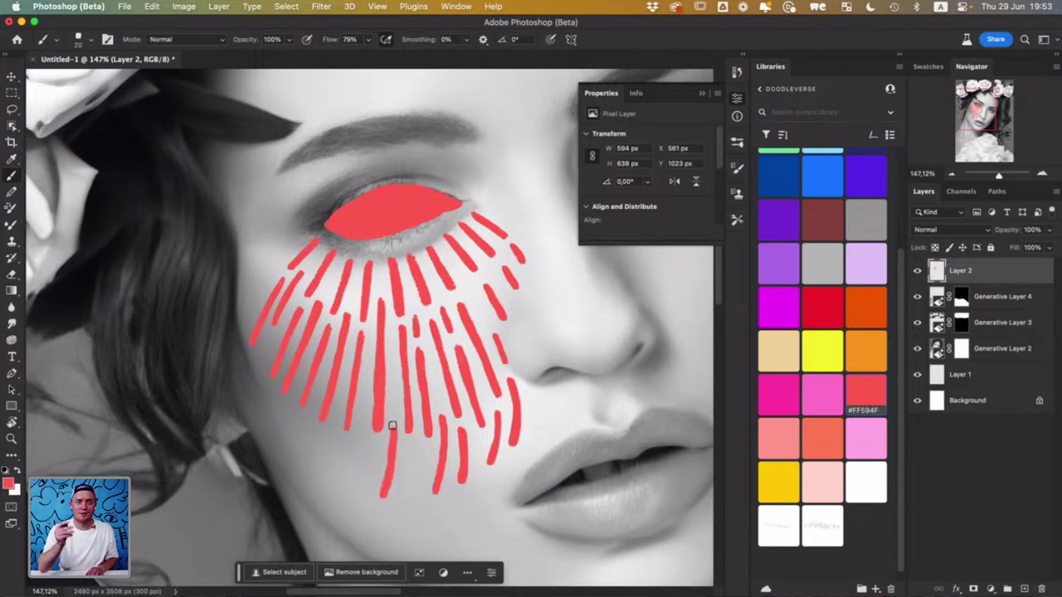
drag(413, 448, 410, 489)
drag(498, 467, 544, 457)
Extend the third row of red strokes across the cheek toward the hair
scroll(526, 451, left, 3)
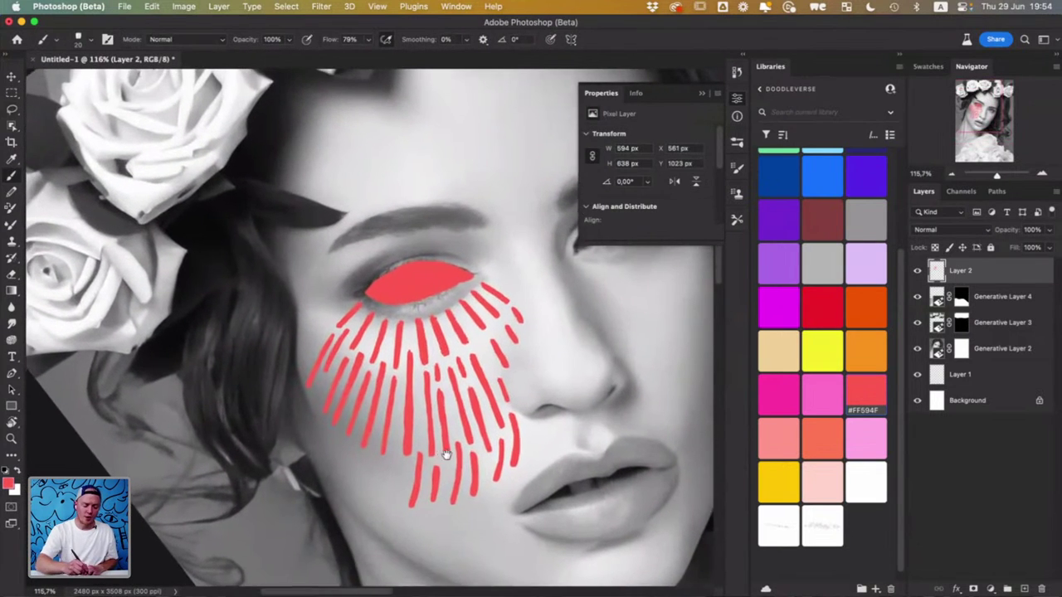
scroll(448, 457, up, 3)
scroll(454, 460, up, 3)
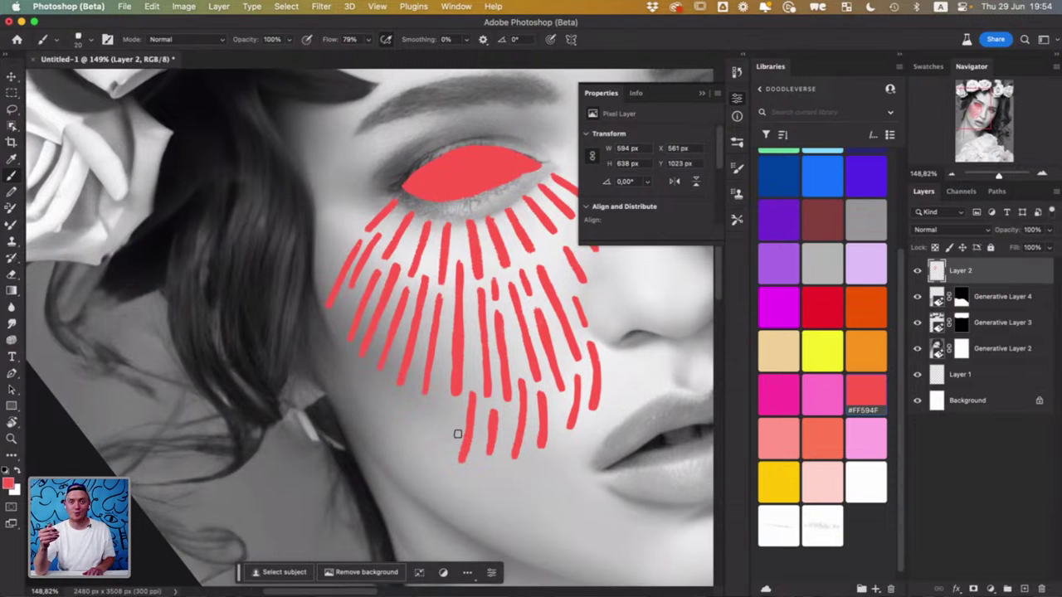
drag(435, 395, 421, 461)
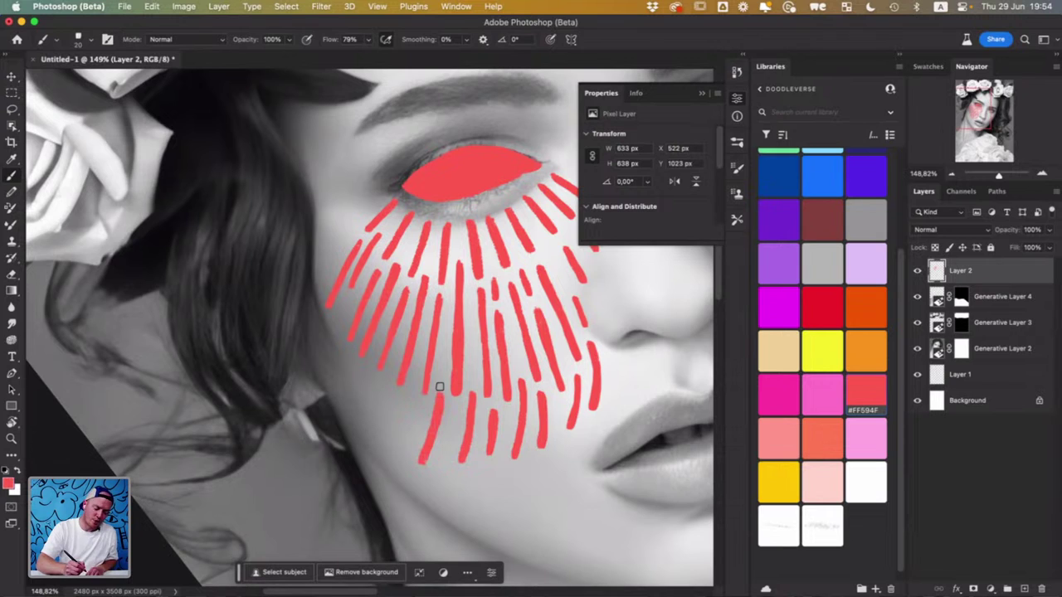
drag(404, 397, 393, 438)
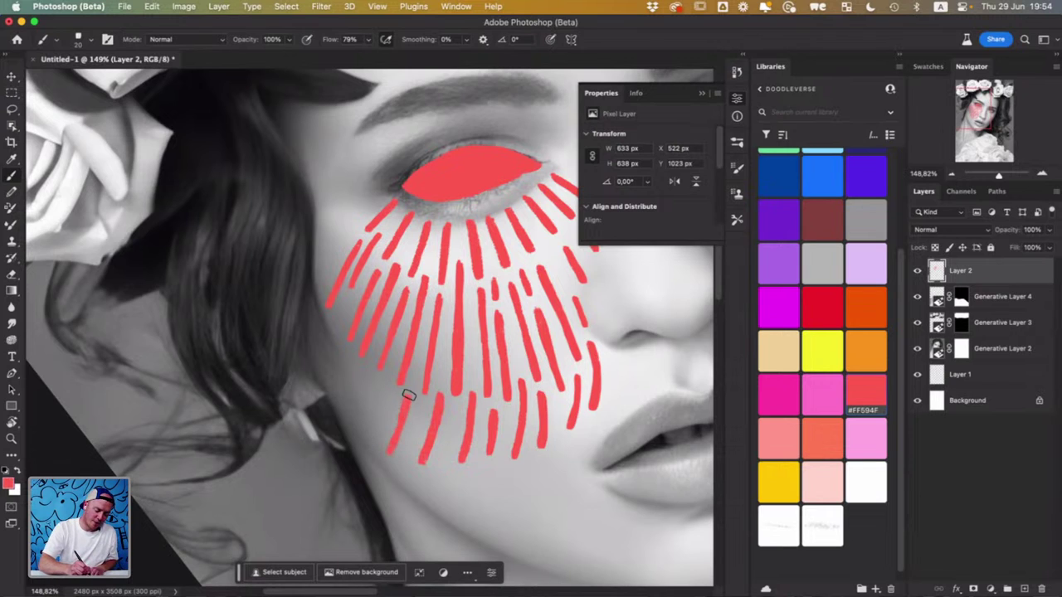
drag(408, 392, 390, 453)
drag(414, 401, 399, 469)
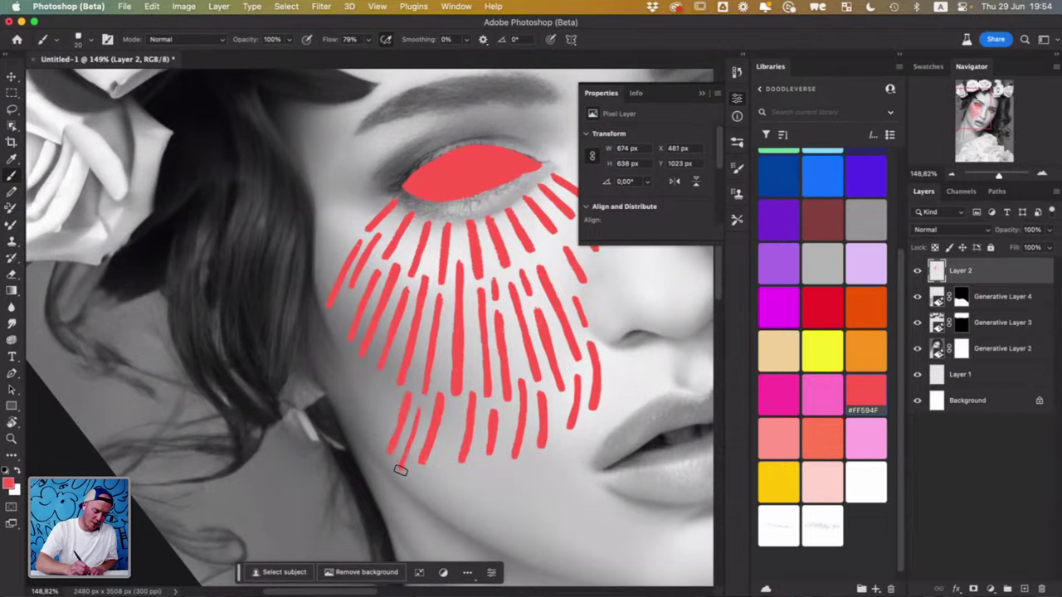
Brush a fourth row of shorter red strokes across the lower cheek and add short dashes along the outer cheek beside the hair
drag(451, 407, 430, 492)
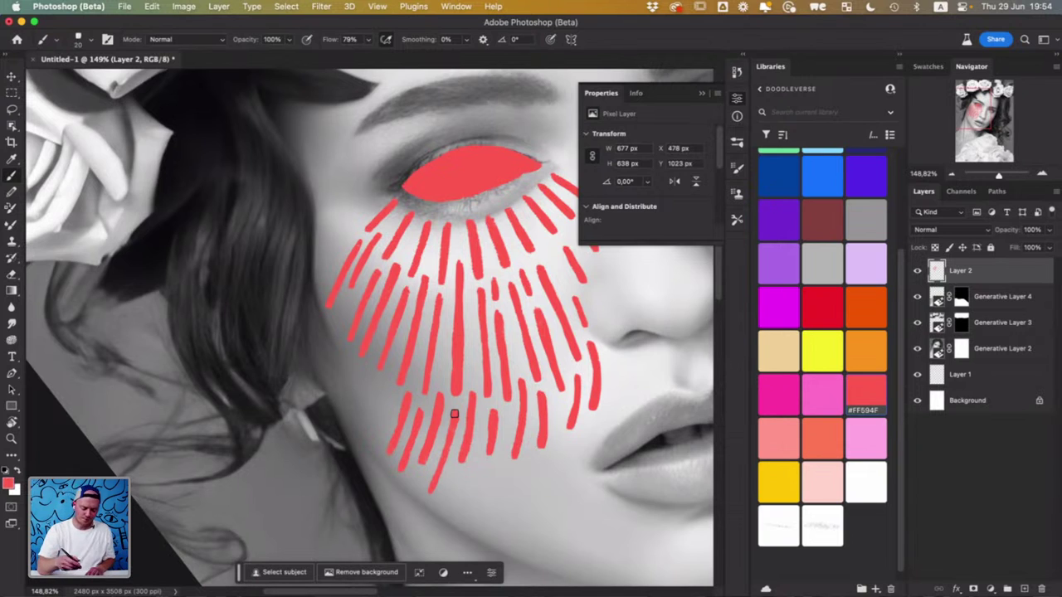
mouse_move(473, 459)
mouse_down()
mouse_move(456, 514)
mouse_move(475, 470)
mouse_move(438, 509)
mouse_up()
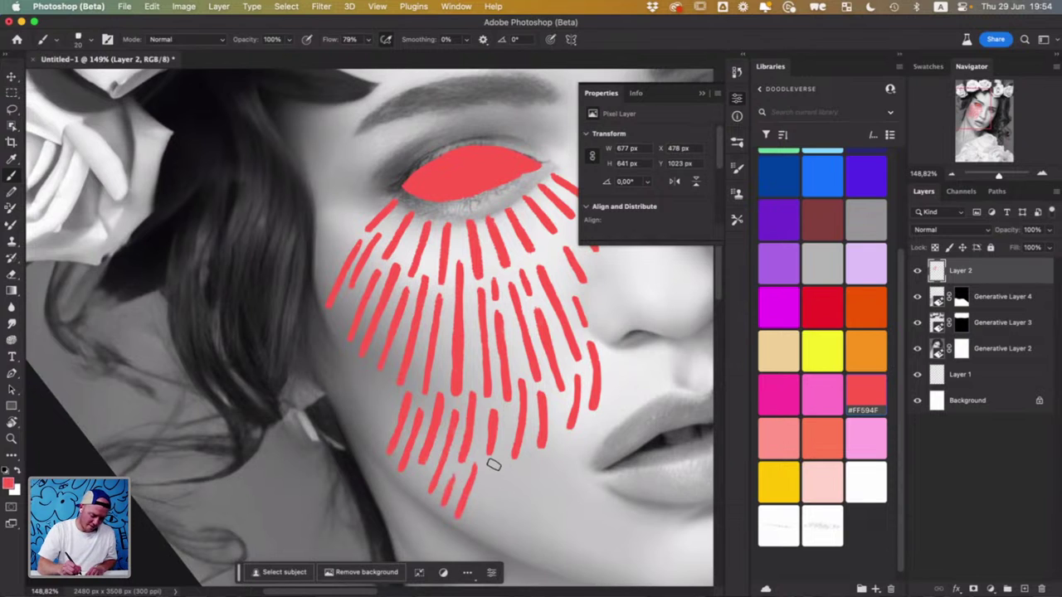
drag(493, 466, 479, 523)
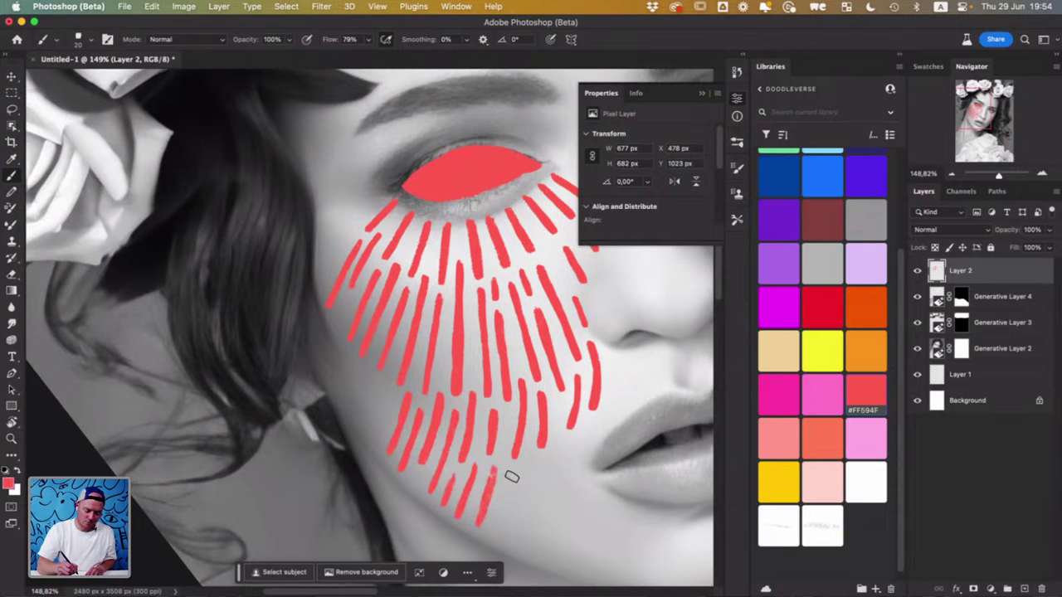
drag(511, 477, 500, 531)
drag(532, 461, 521, 507)
drag(560, 447, 554, 476)
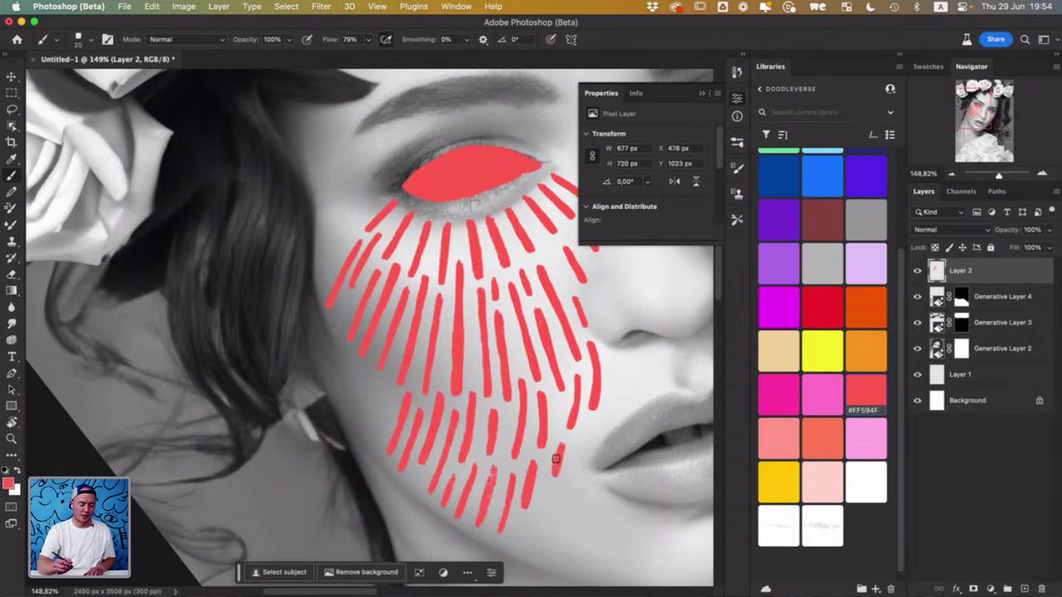
drag(379, 388, 372, 423)
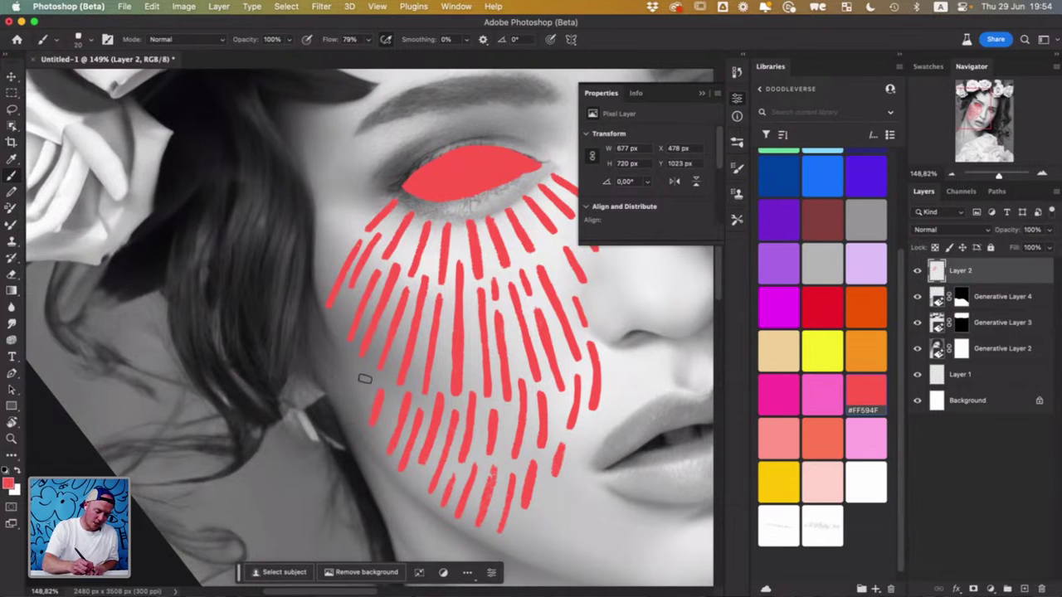
drag(360, 376, 355, 397)
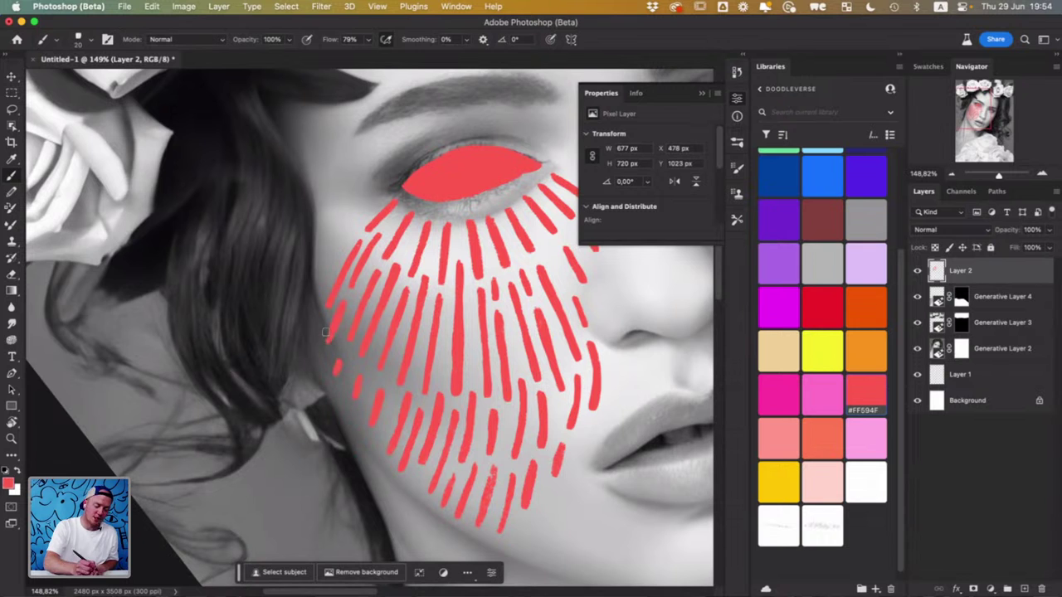
Paint a white C-shaped highlight on the red eye with the TGTS - Brush Pen - Thrashed brush at 50 px
scroll(562, 493, down, 5)
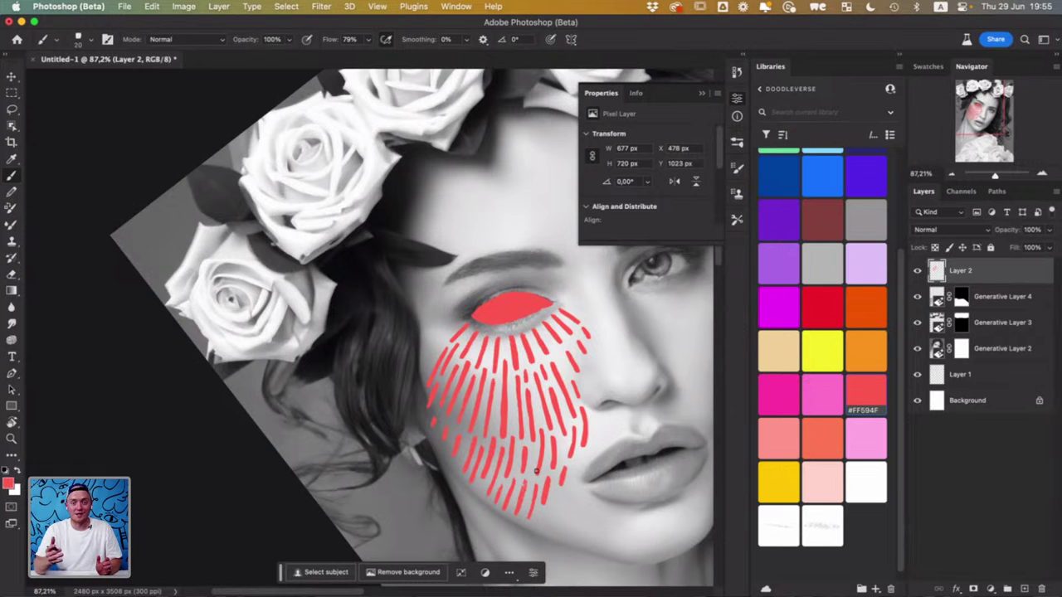
scroll(536, 471, right, 3)
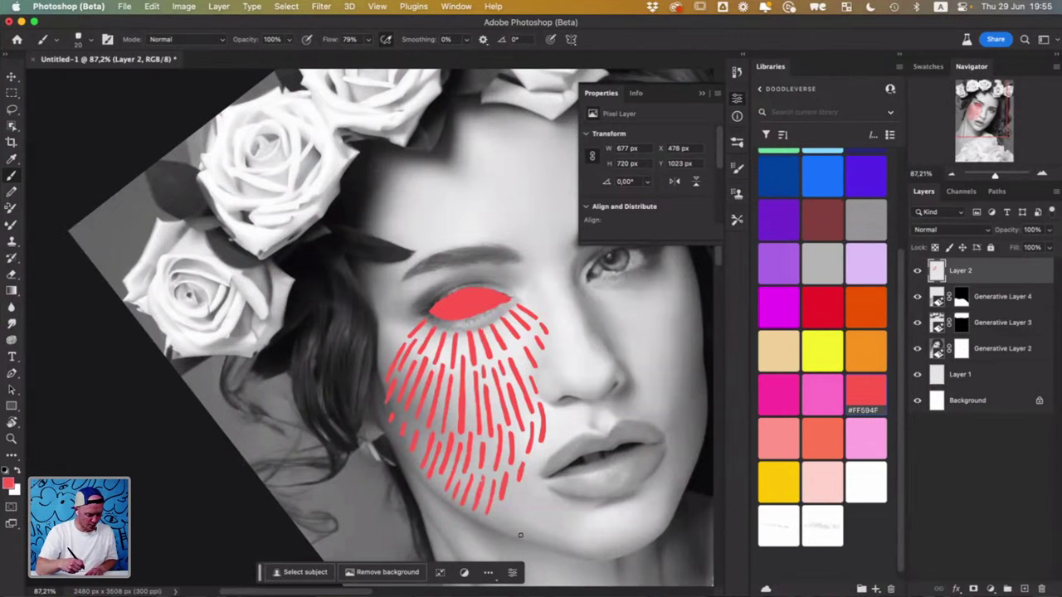
scroll(479, 316, up, 5)
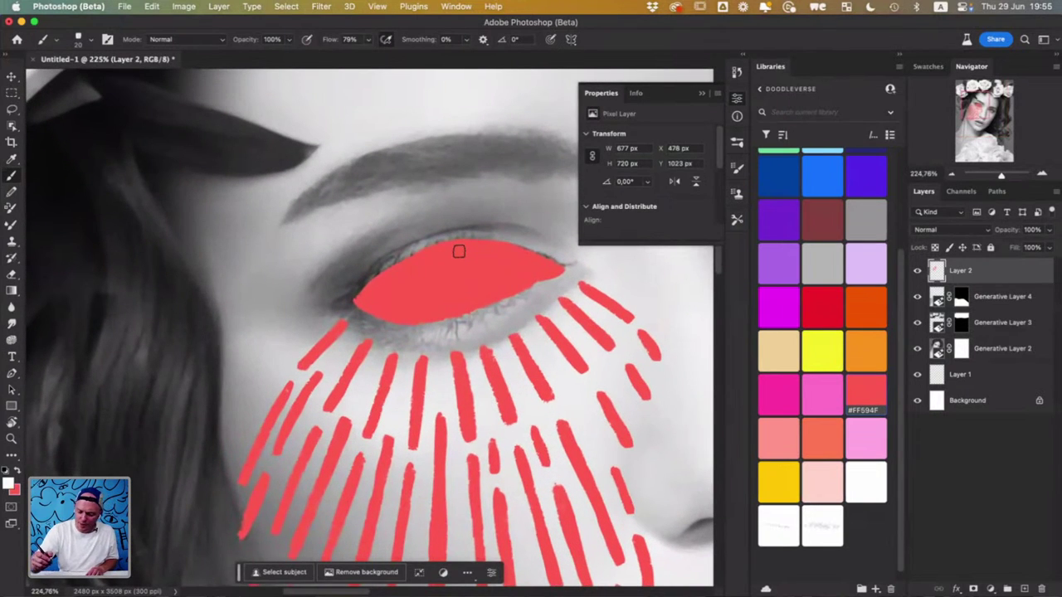
click(737, 142)
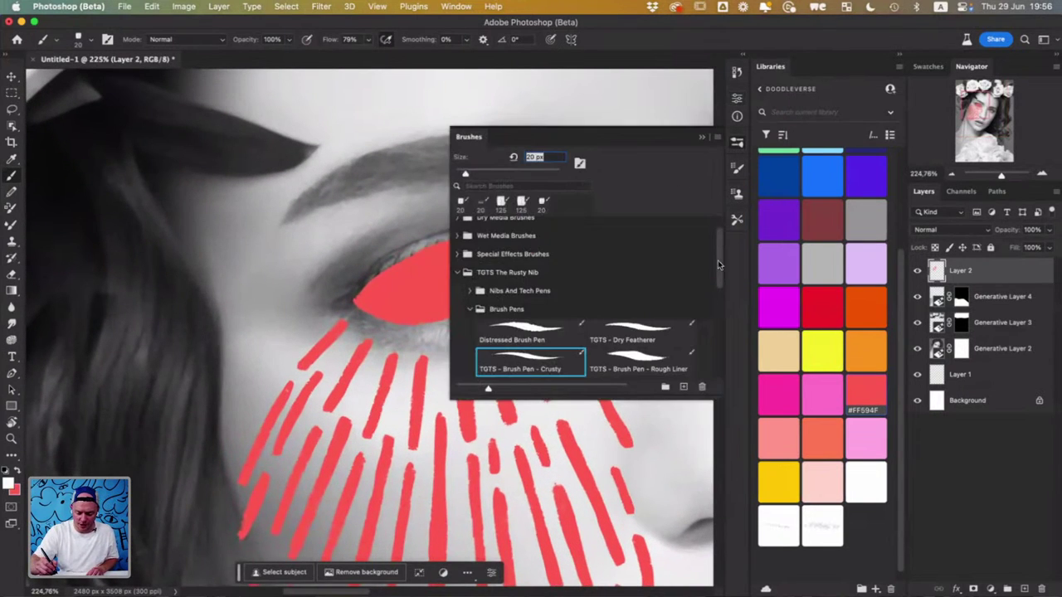
drag(720, 265, 713, 297)
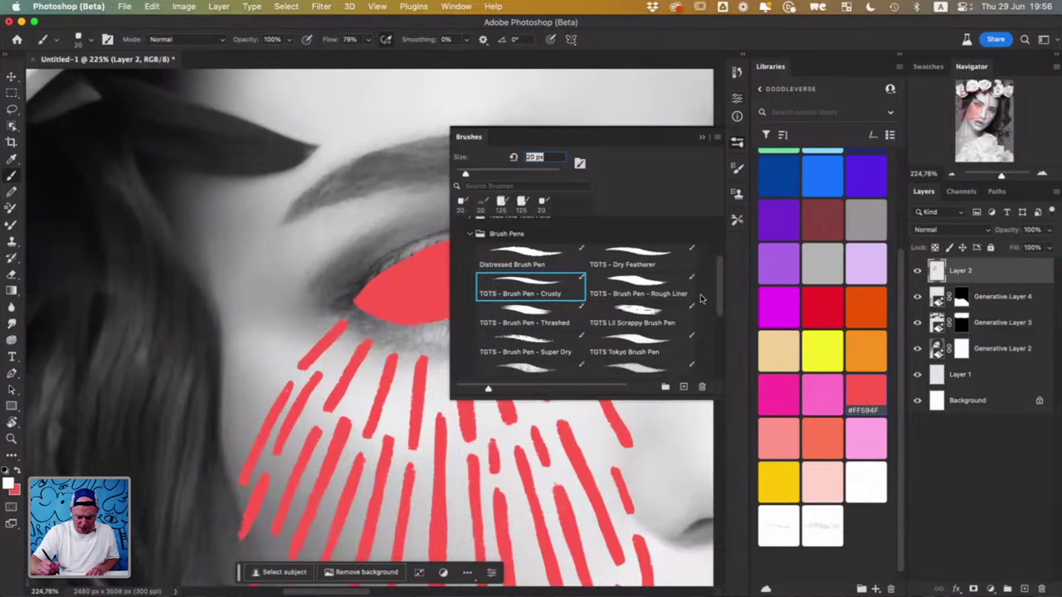
click(541, 318)
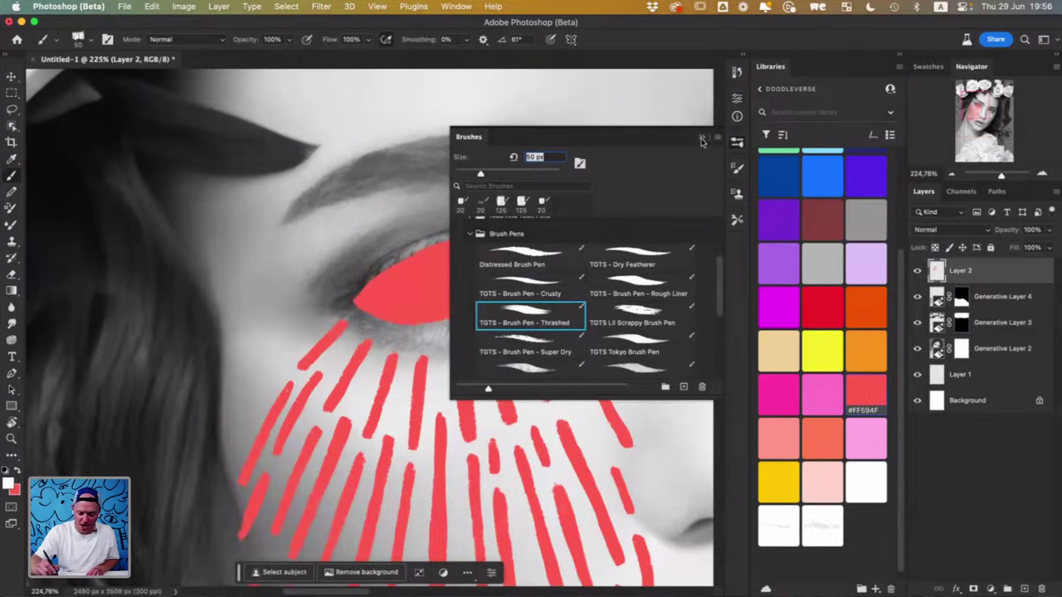
click(702, 137)
mouse_move(439, 257)
mouse_down()
mouse_move(436, 287)
mouse_move(463, 292)
mouse_move(473, 284)
mouse_move(440, 288)
mouse_move(455, 253)
mouse_move(434, 282)
mouse_move(461, 292)
mouse_move(478, 284)
mouse_move(461, 292)
mouse_move(437, 268)
mouse_move(473, 253)
mouse_move(440, 266)
mouse_move(448, 290)
mouse_move(472, 267)
mouse_up()
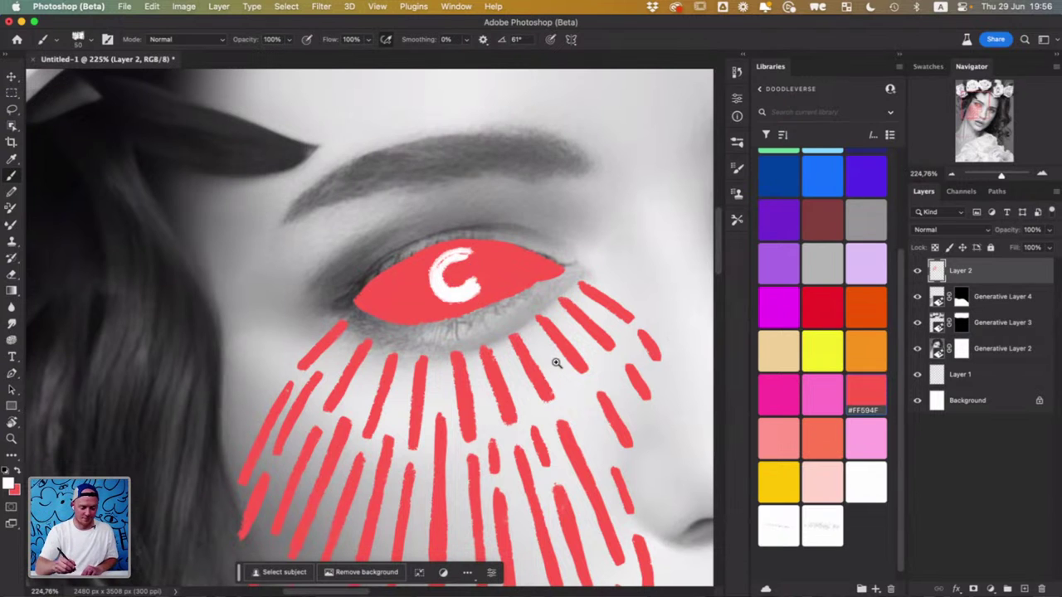
Examine the doodled portrait at several zoom levels, from the painted eye across to the hair and the roses on the shoulder
scroll(553, 351, down, 10)
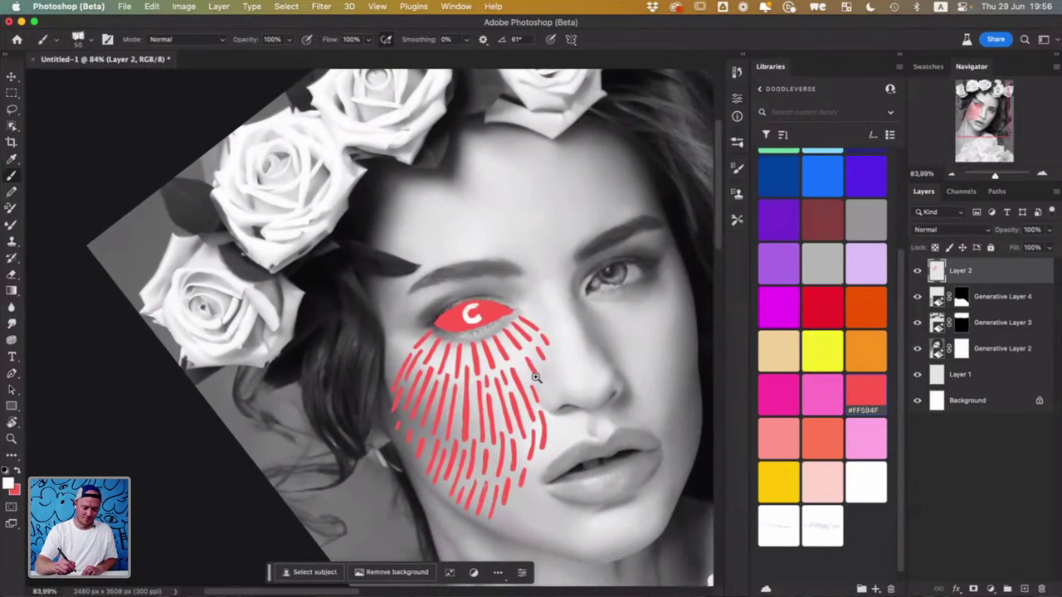
scroll(544, 378, up, 4)
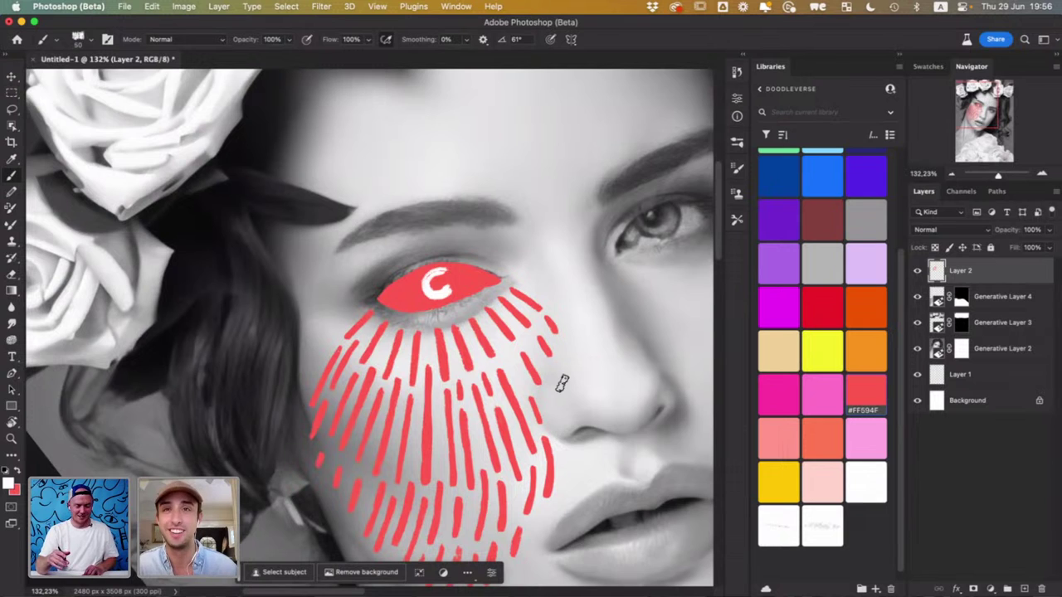
scroll(561, 381, down, 3)
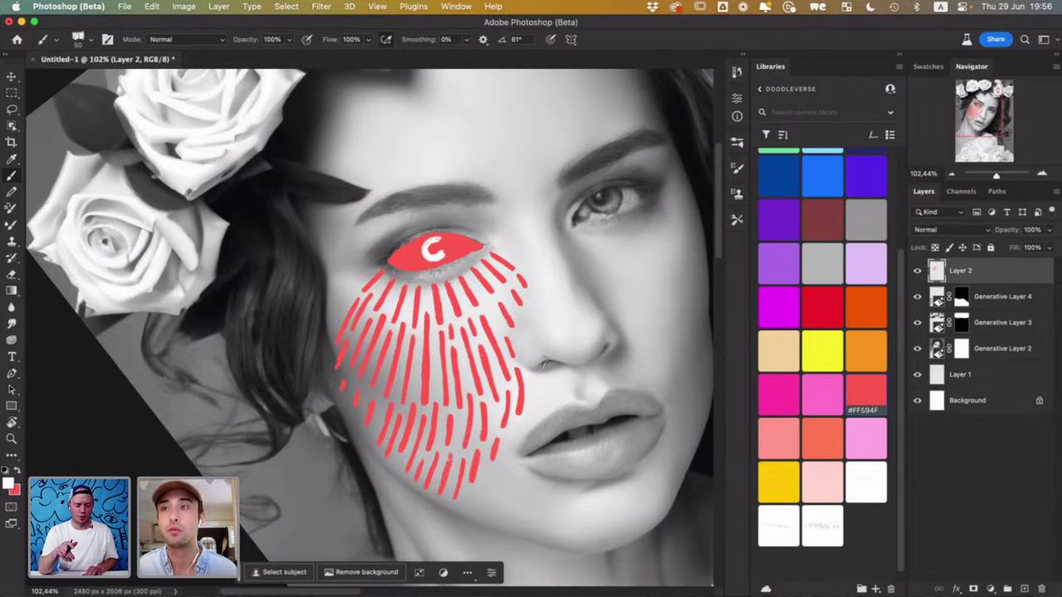
scroll(543, 363, down, 4)
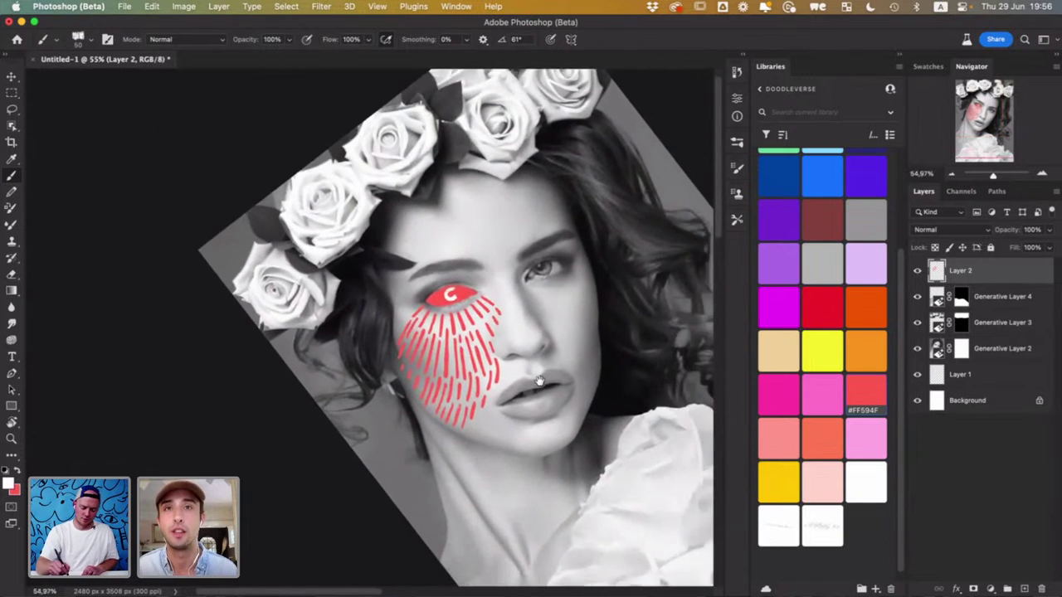
mouse_move(539, 381)
mouse_down()
mouse_move(424, 358)
mouse_move(528, 383)
mouse_up()
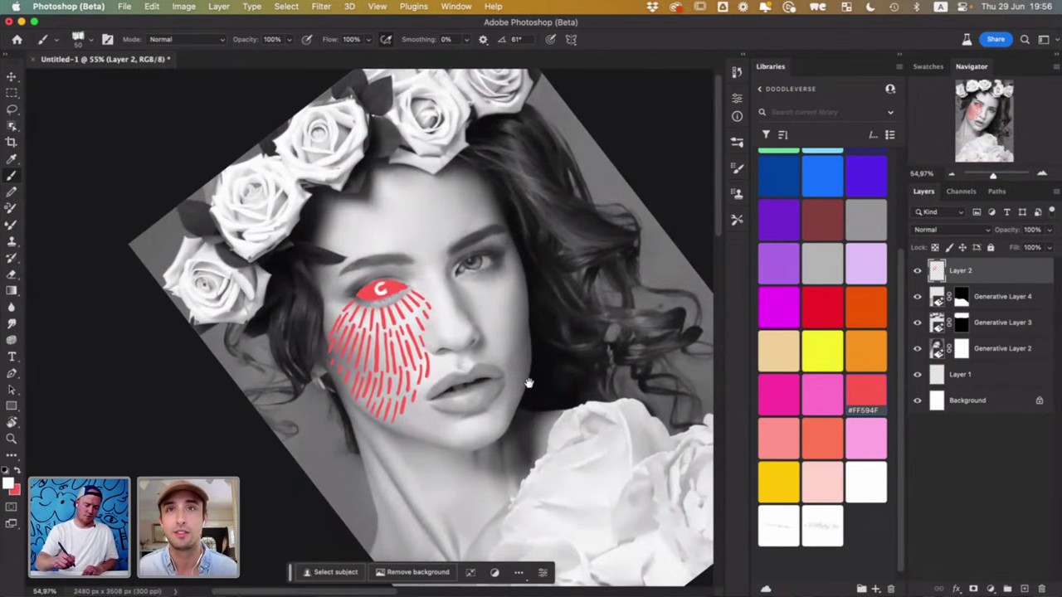
scroll(457, 273, up, 2)
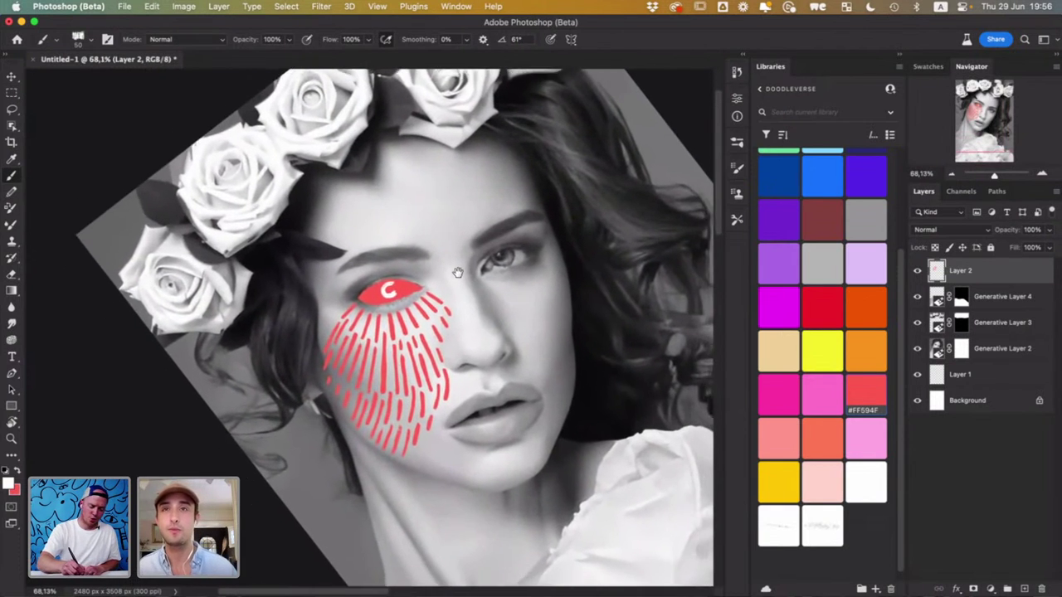
scroll(458, 273, right, 2)
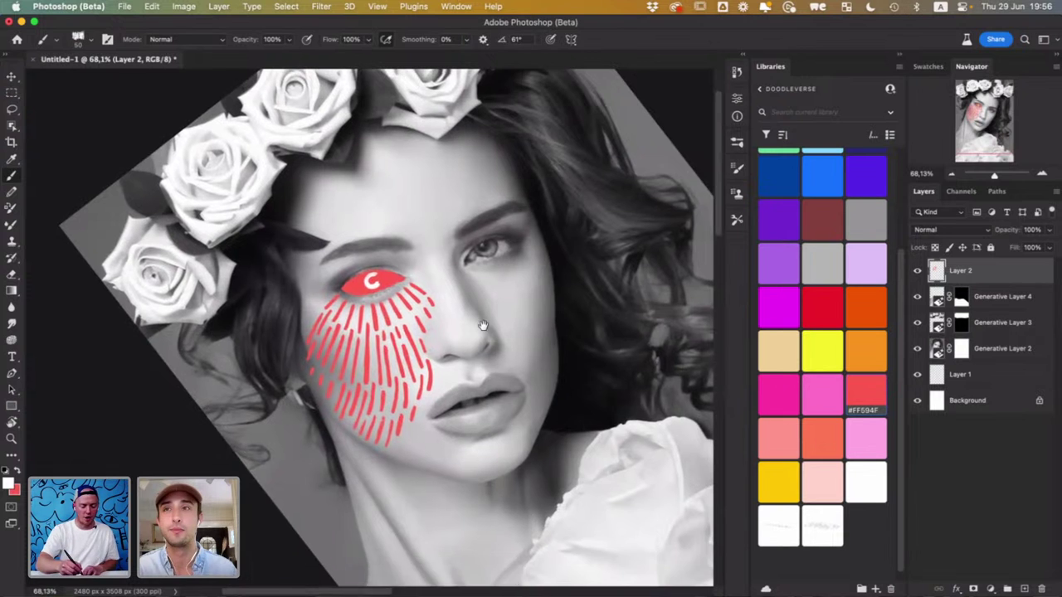
scroll(486, 325, up, 3)
scroll(486, 325, left, 3)
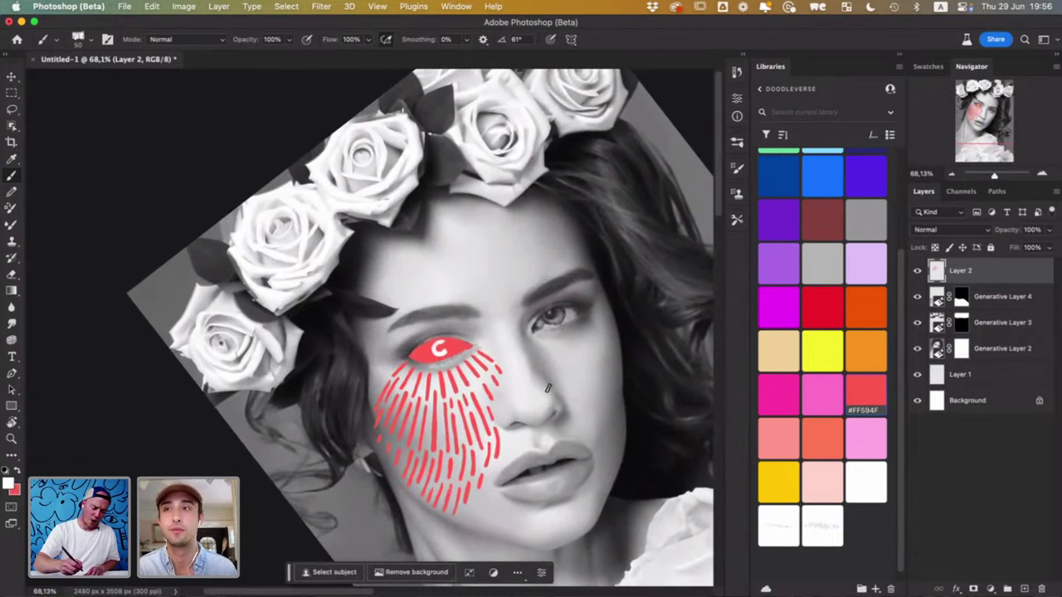
scroll(548, 387, down, 5)
scroll(548, 387, right, 5)
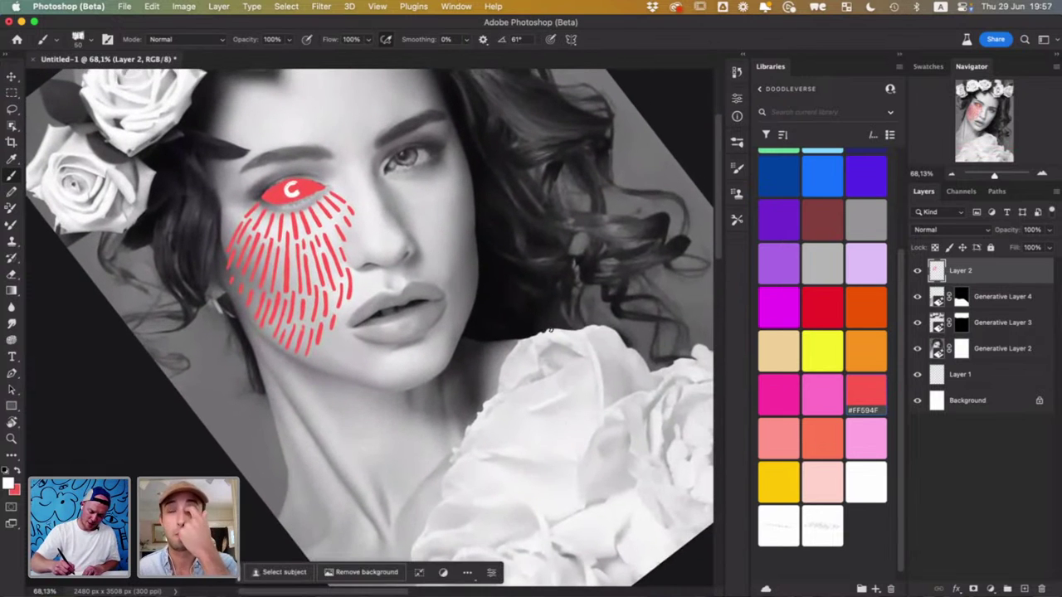
scroll(564, 216, up, 5)
scroll(565, 216, right, 2)
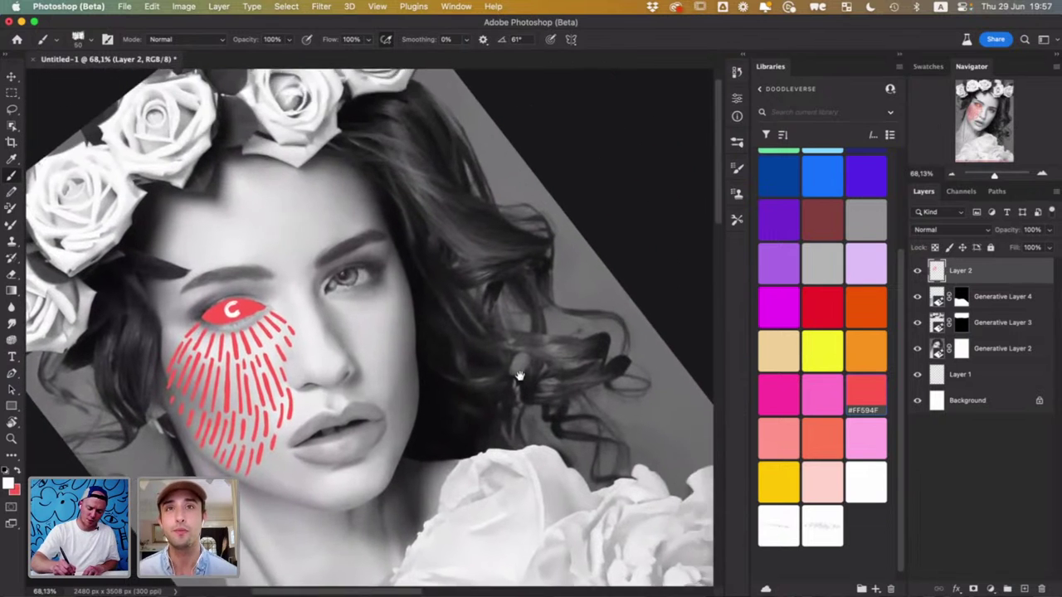
scroll(518, 376, up, 2)
scroll(519, 376, right, 1)
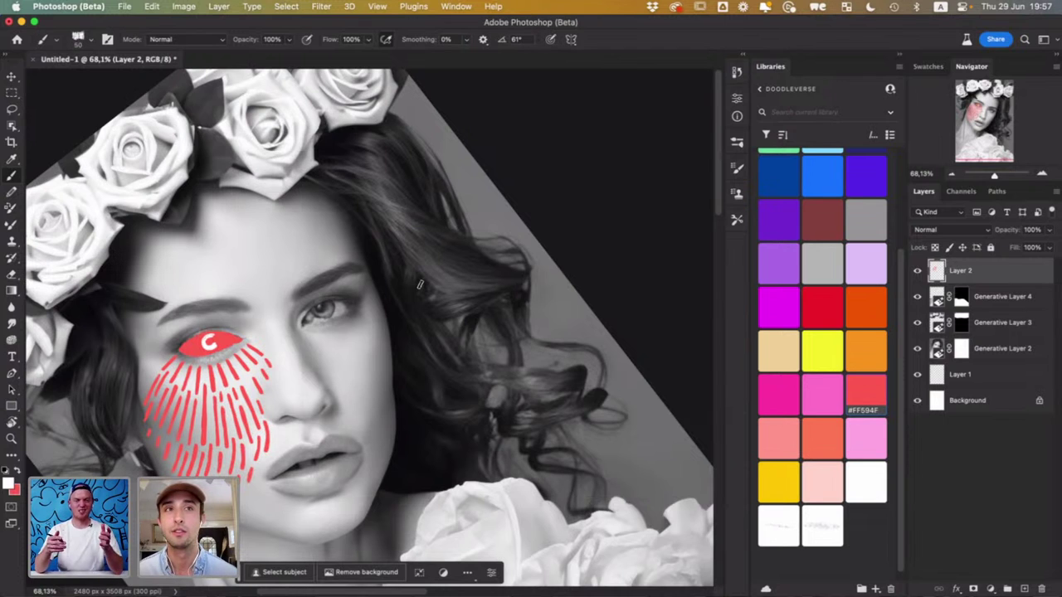
Paint four wavy, finger-like white loops of increasing height over the hair, rising from the roses on the shoulder
mouse_move(473, 474)
mouse_down()
mouse_move(473, 422)
mouse_move(487, 477)
mouse_move(522, 481)
mouse_move(518, 435)
mouse_move(487, 405)
mouse_move(496, 417)
mouse_move(486, 319)
mouse_move(500, 331)
mouse_move(507, 410)
mouse_move(527, 421)
mouse_move(515, 290)
mouse_move(525, 284)
mouse_move(548, 441)
mouse_up()
scroll(548, 441, down, 3)
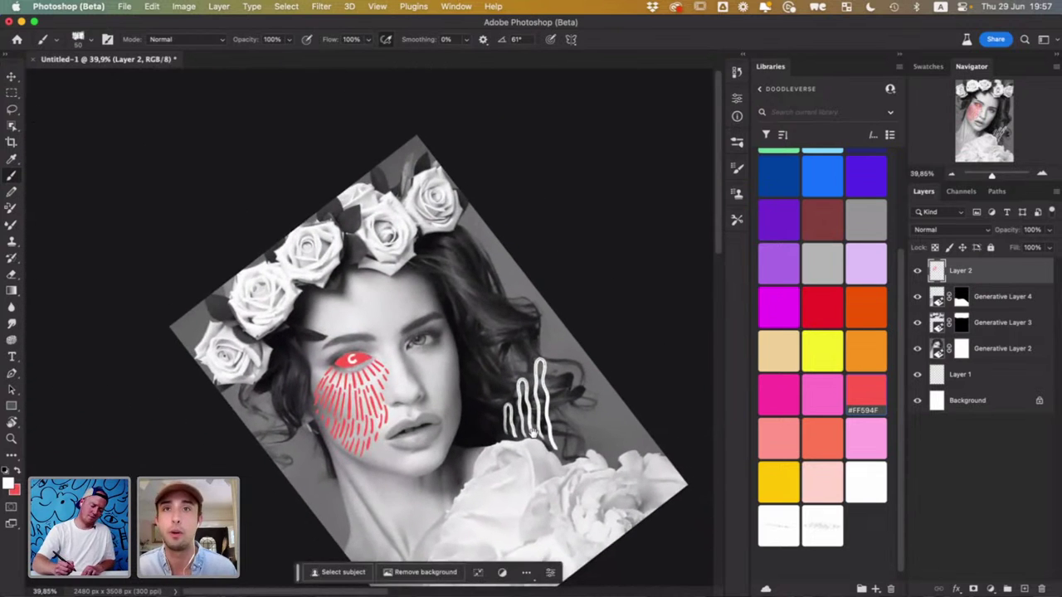
scroll(544, 446, up, 3)
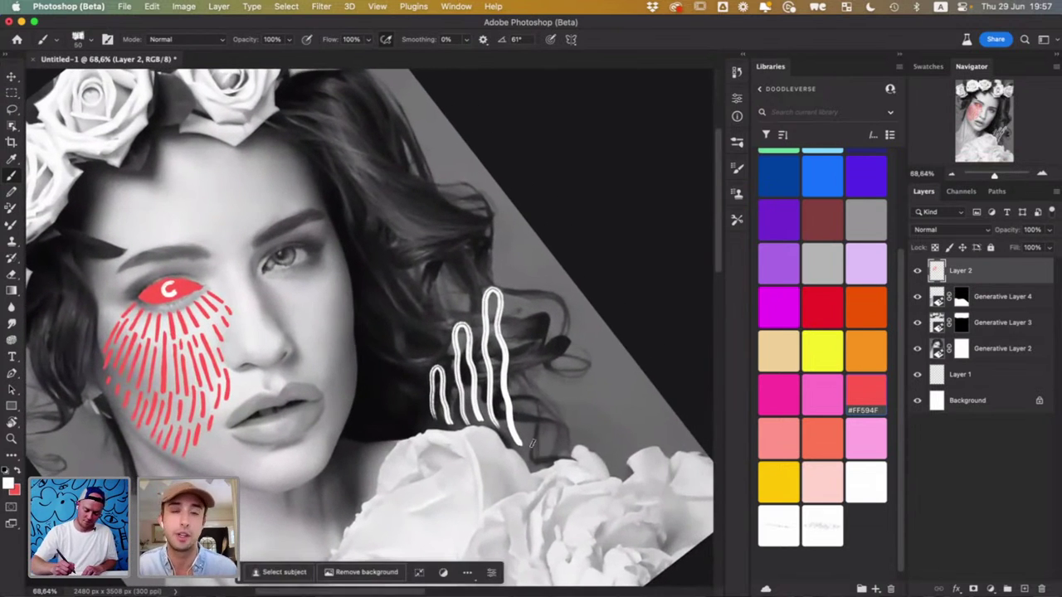
mouse_move(537, 458)
mouse_down()
mouse_move(514, 261)
mouse_move(538, 301)
mouse_move(548, 440)
mouse_move(561, 461)
mouse_up()
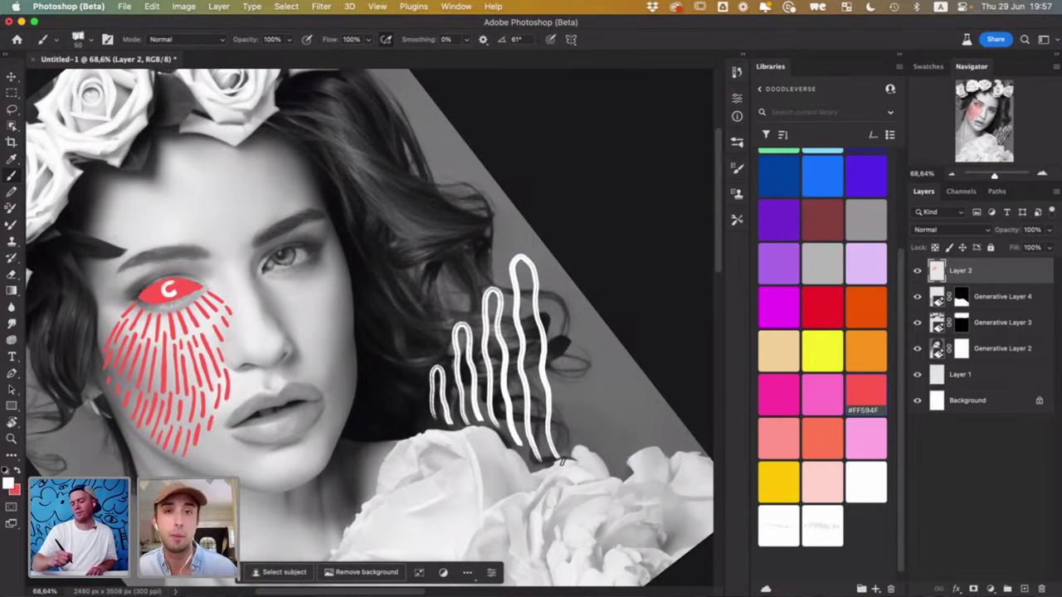
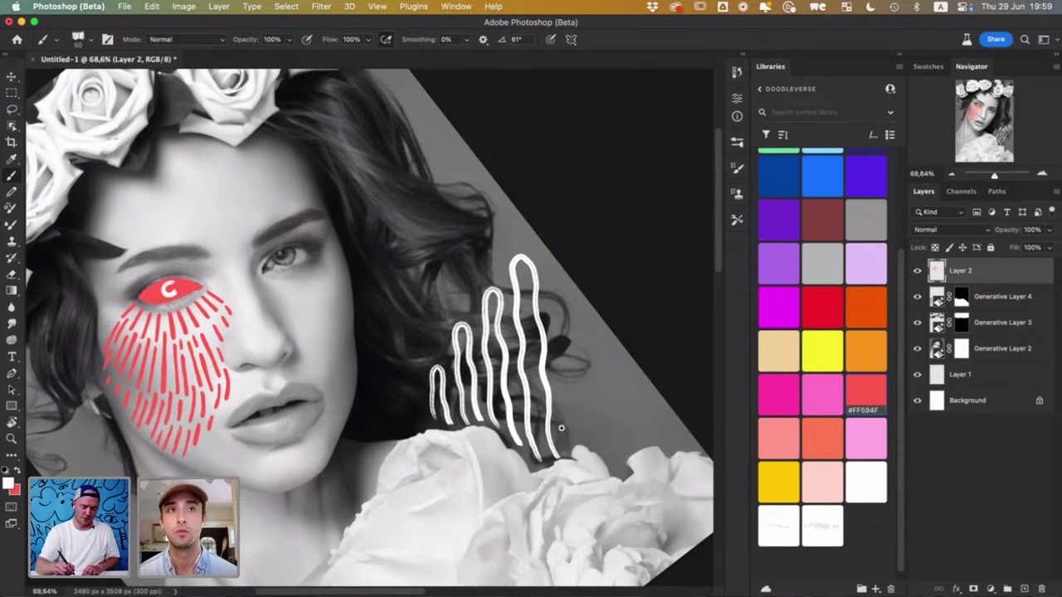
Continue the white doodle with three more wavy loops of decreasing height toward the edge of the picture
scroll(548, 427, down, 5)
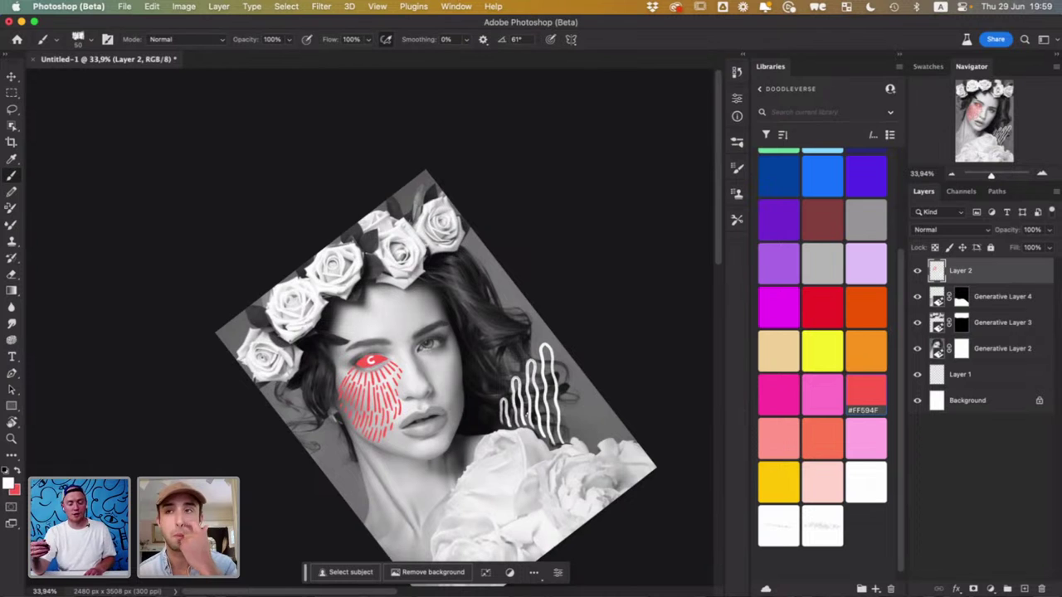
scroll(585, 427, up, 4)
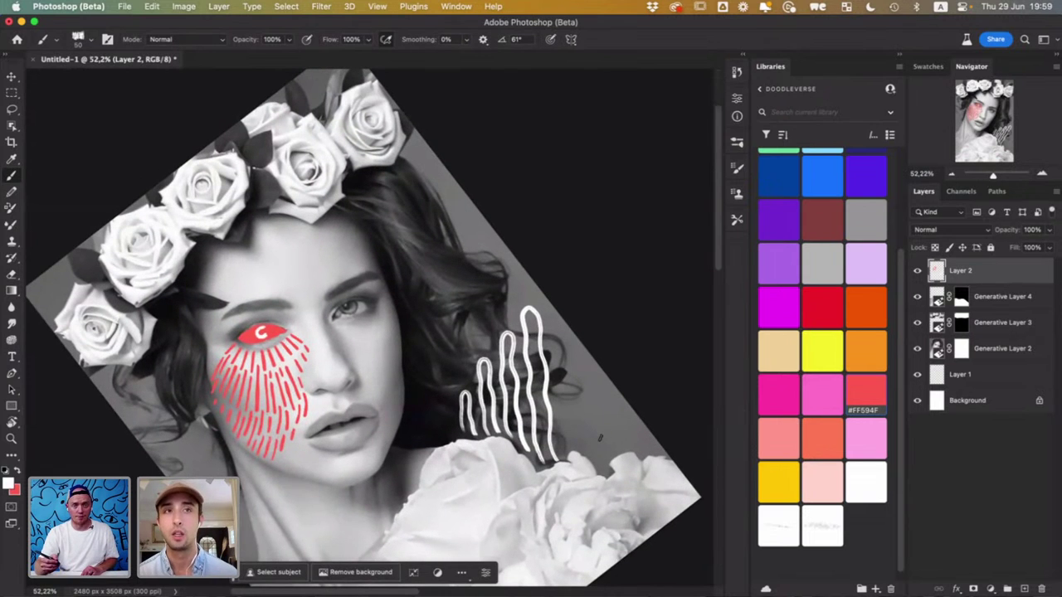
scroll(548, 433, up, 2)
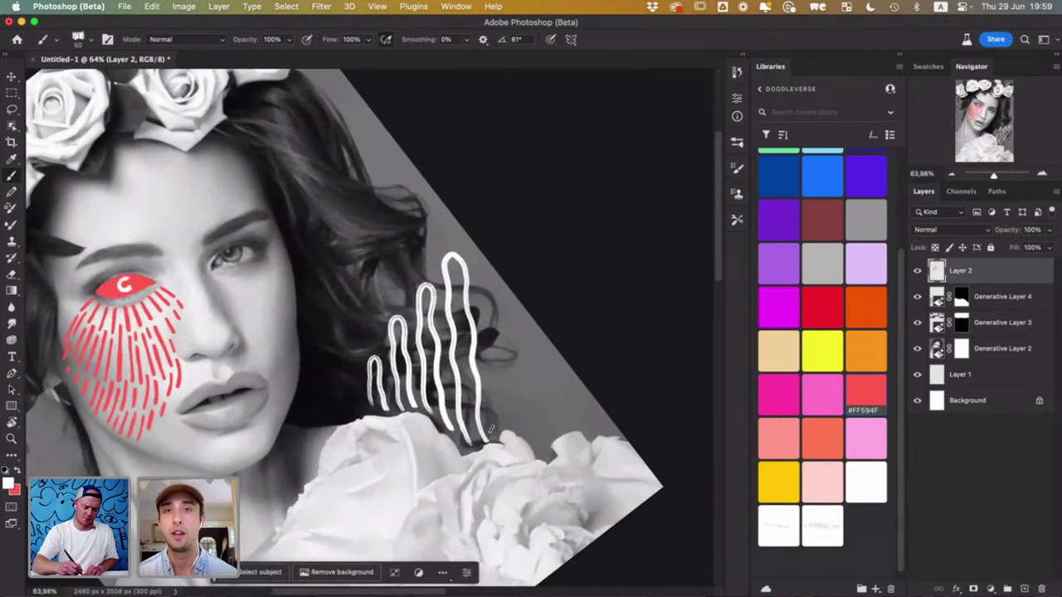
mouse_move(492, 429)
mouse_down()
mouse_move(490, 318)
mouse_move(502, 313)
mouse_move(510, 425)
mouse_move(515, 434)
mouse_move(525, 409)
mouse_move(526, 339)
mouse_move(548, 453)
mouse_move(555, 369)
mouse_move(572, 431)
mouse_up()
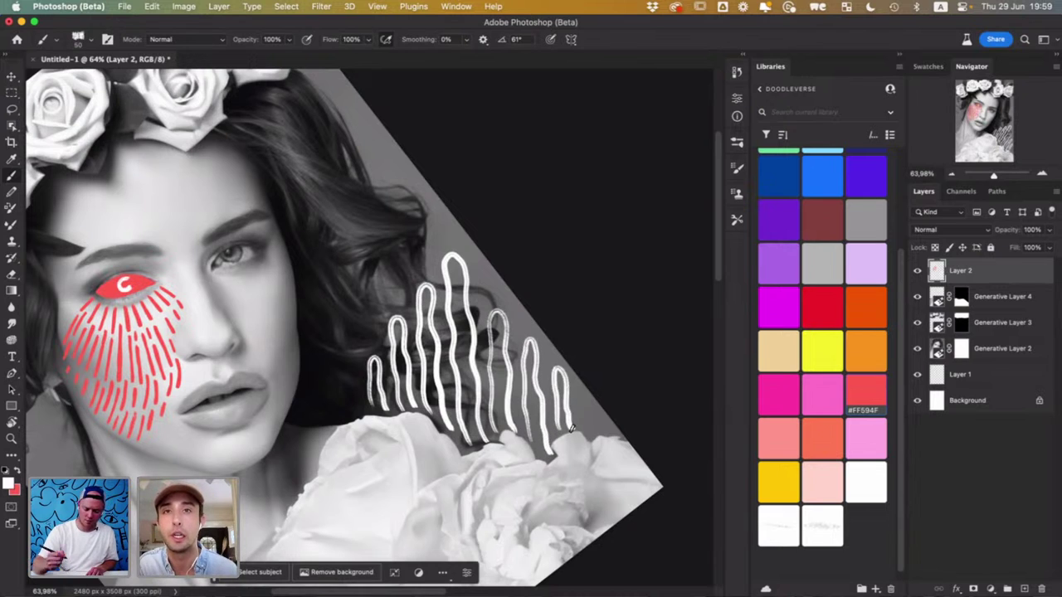
Scatter small red dabs from tip to base along and inside the tallest white loop, painting with the swapped red foreground colour
key(x)
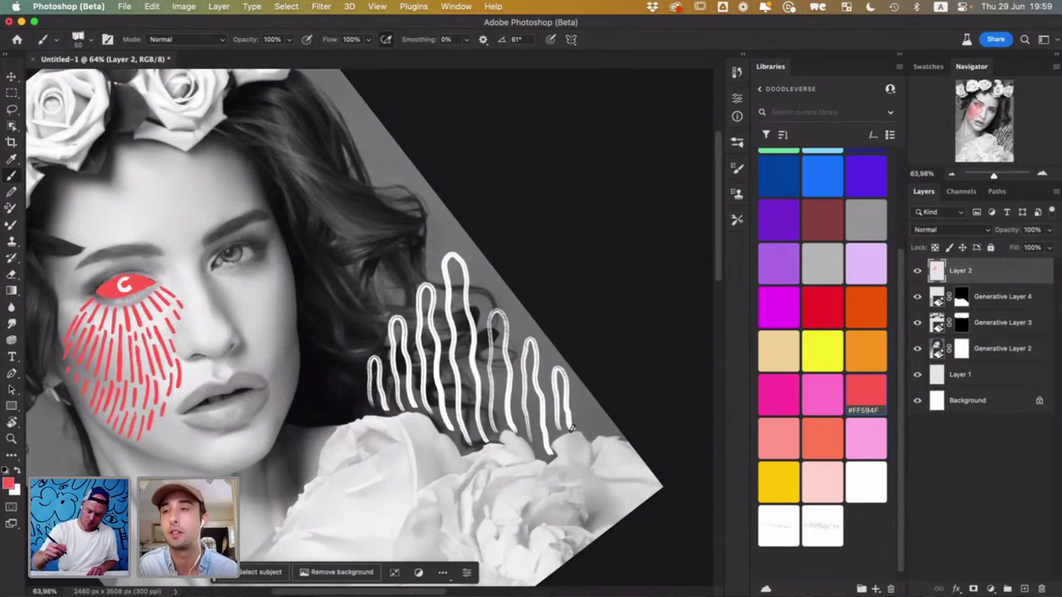
click(441, 263)
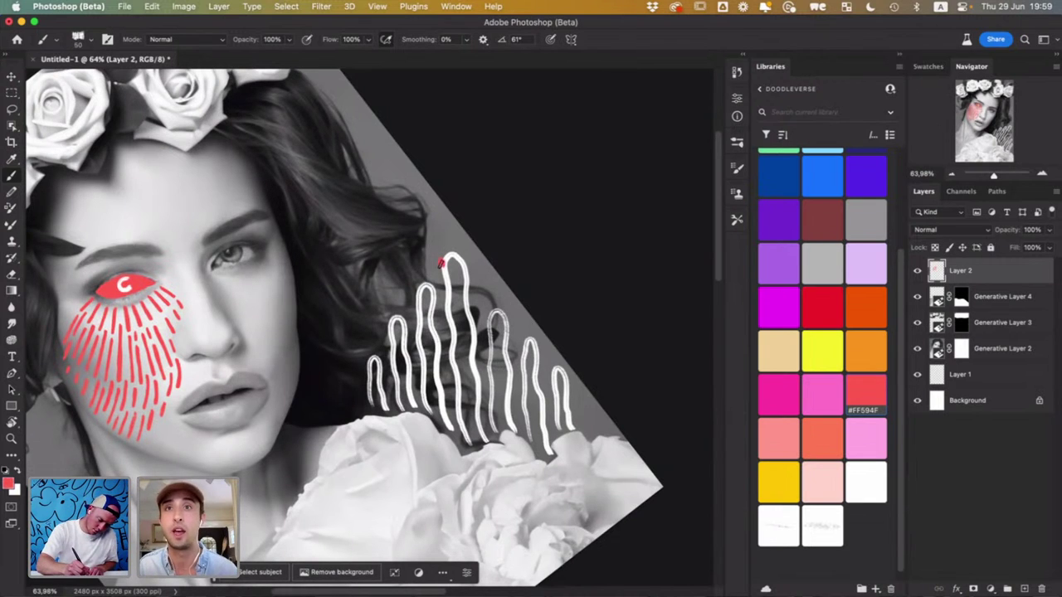
click(458, 265)
click(455, 279)
click(460, 291)
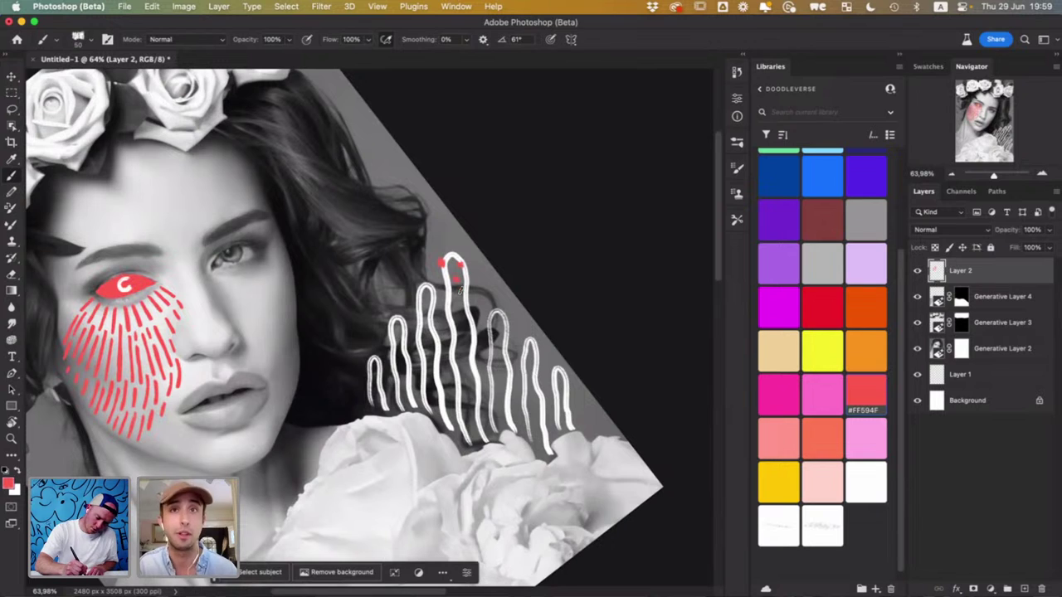
click(454, 297)
click(465, 308)
click(451, 320)
click(456, 306)
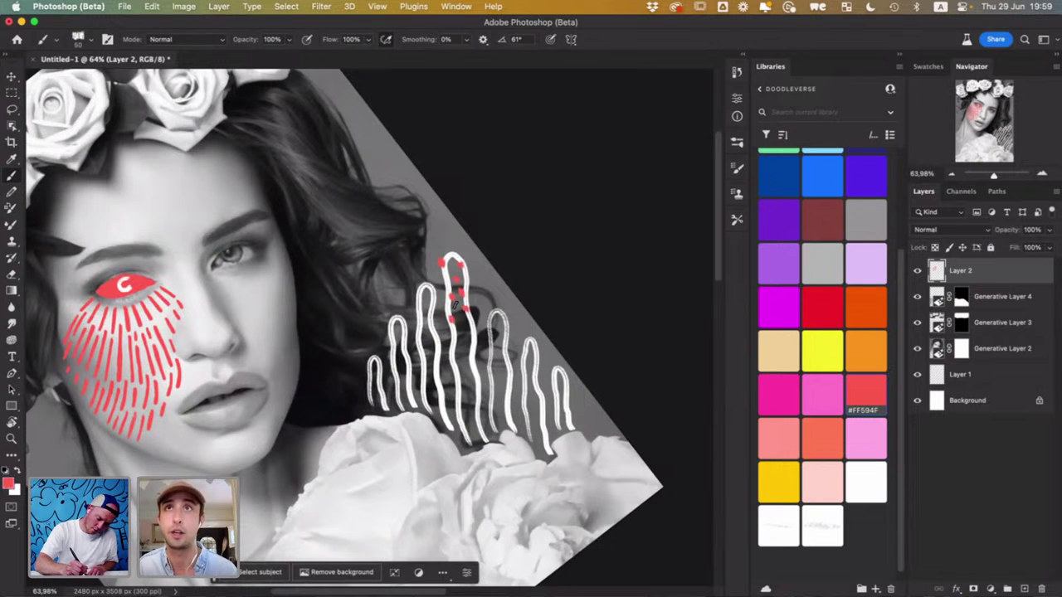
click(461, 325)
click(462, 333)
click(456, 344)
click(453, 354)
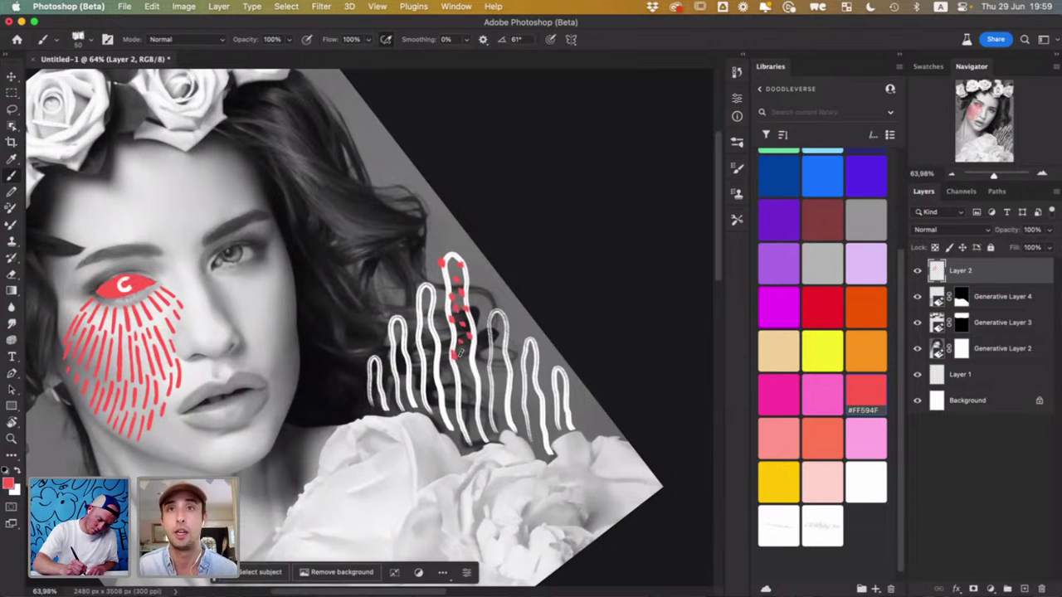
click(465, 355)
click(468, 365)
click(460, 375)
click(467, 386)
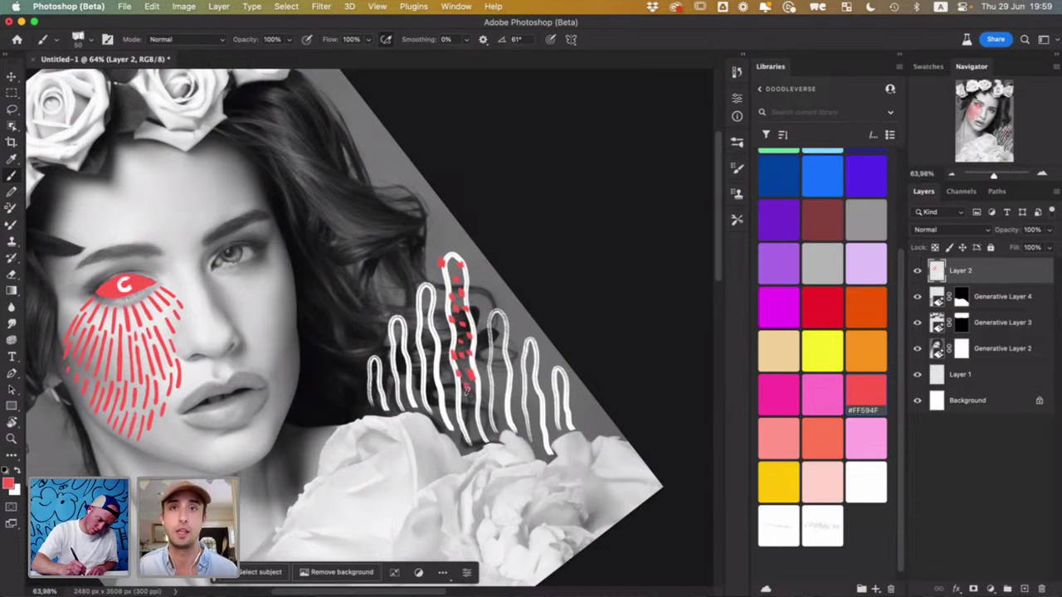
click(474, 394)
click(458, 405)
click(464, 423)
click(473, 425)
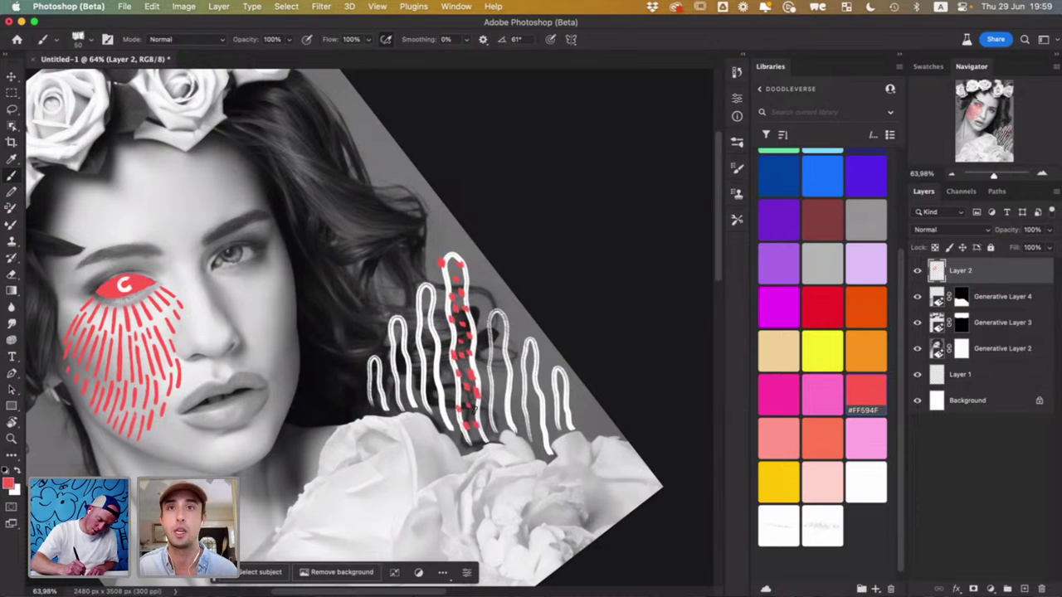
Dab red marks down the wavy white loop next to the tallest one on the face side
click(424, 292)
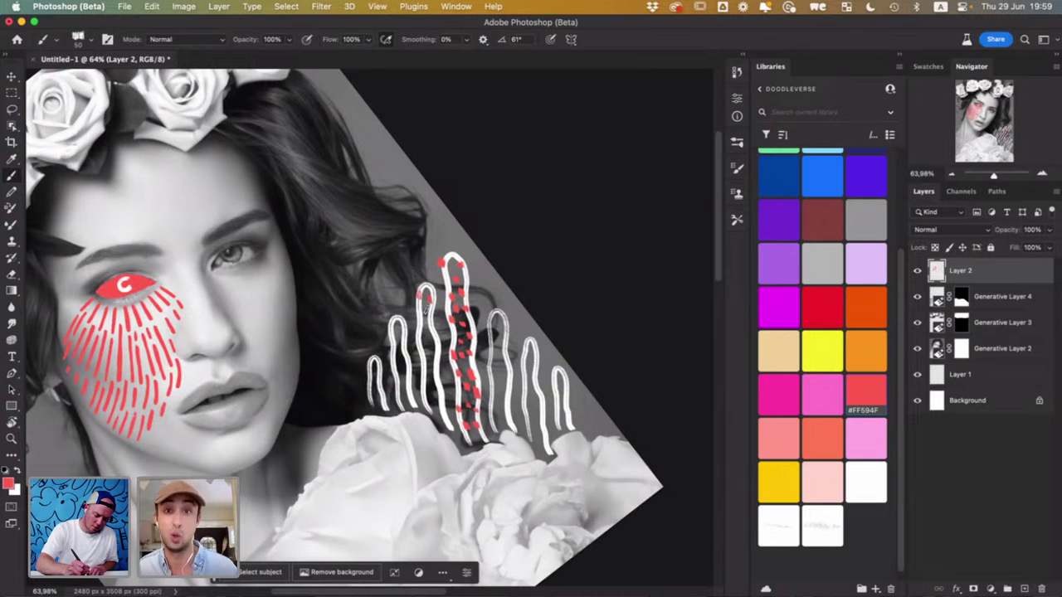
click(421, 313)
click(432, 333)
click(422, 334)
click(420, 343)
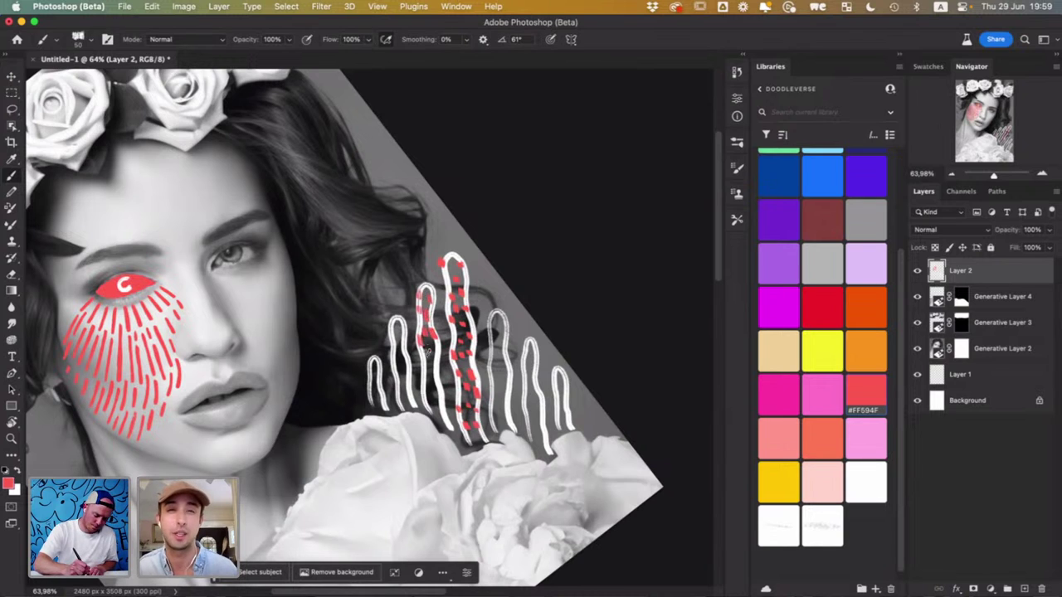
click(435, 356)
click(431, 371)
click(428, 384)
click(431, 398)
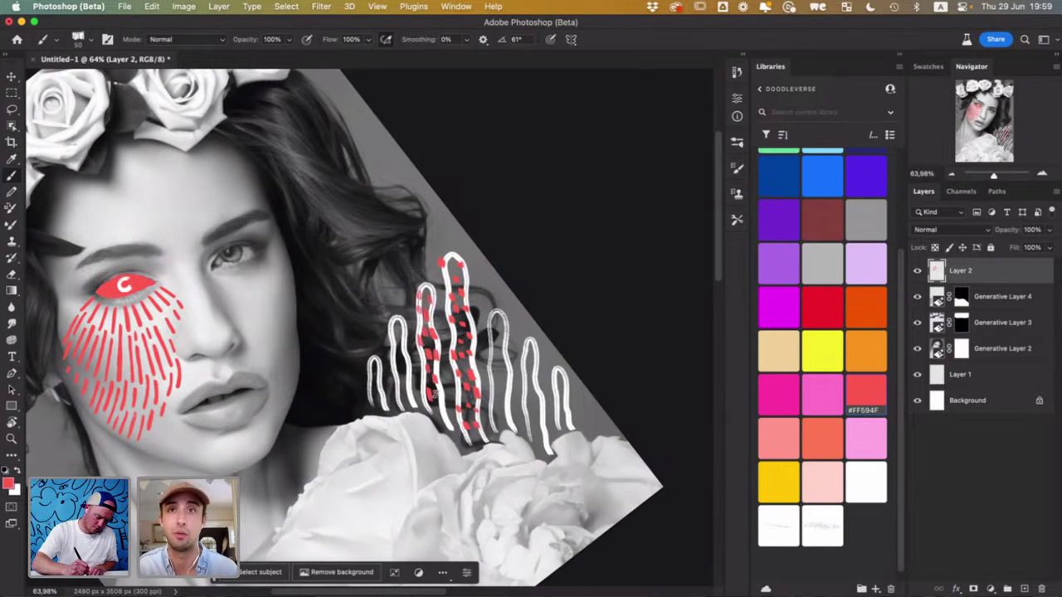
click(441, 410)
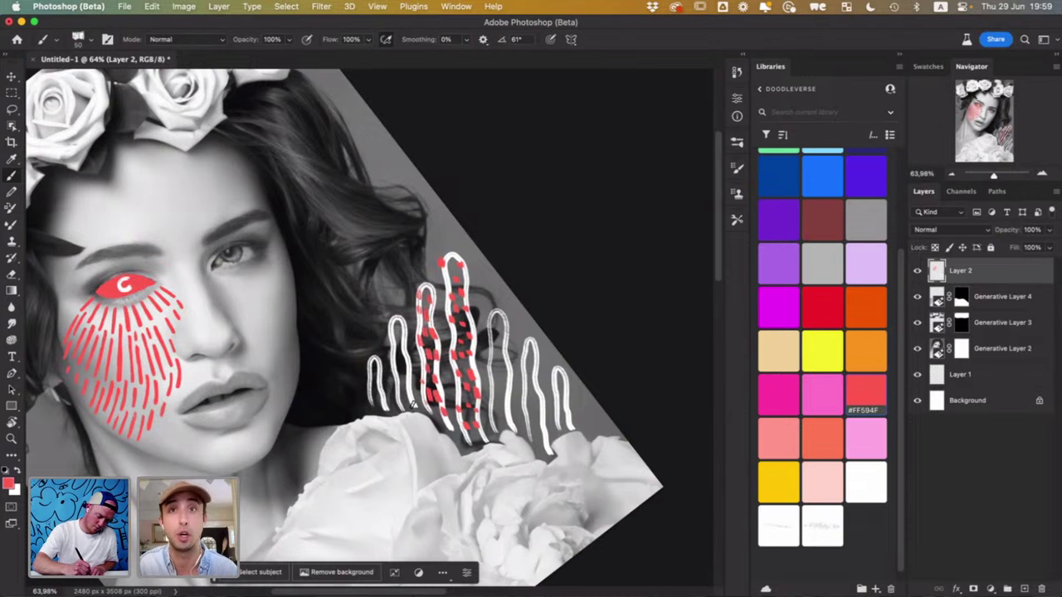
Dab red marks along the two shortest white loops nearest the face
click(406, 399)
click(402, 390)
click(407, 378)
click(404, 365)
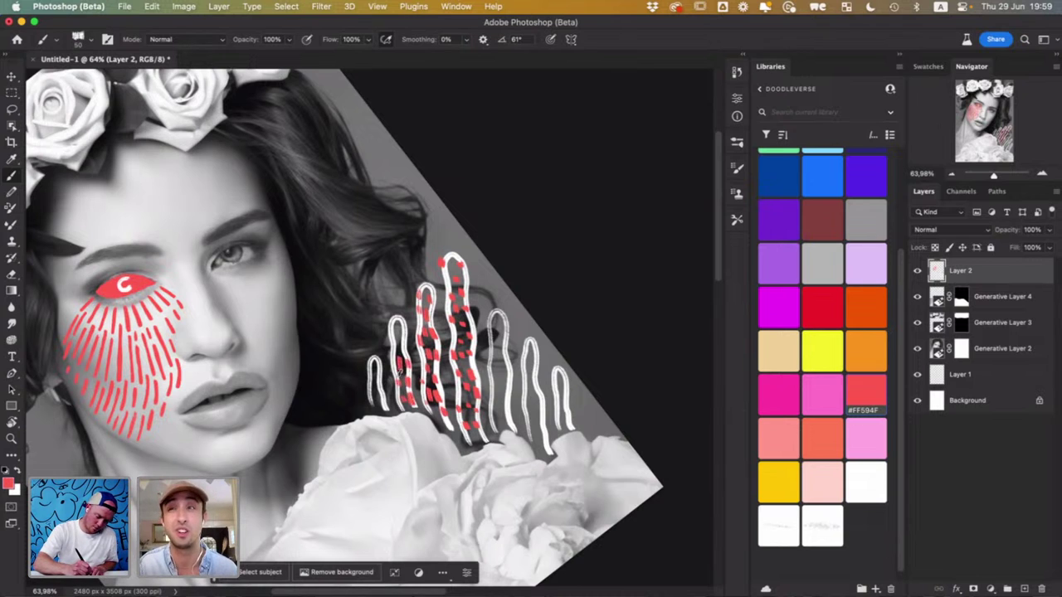
click(399, 350)
click(392, 328)
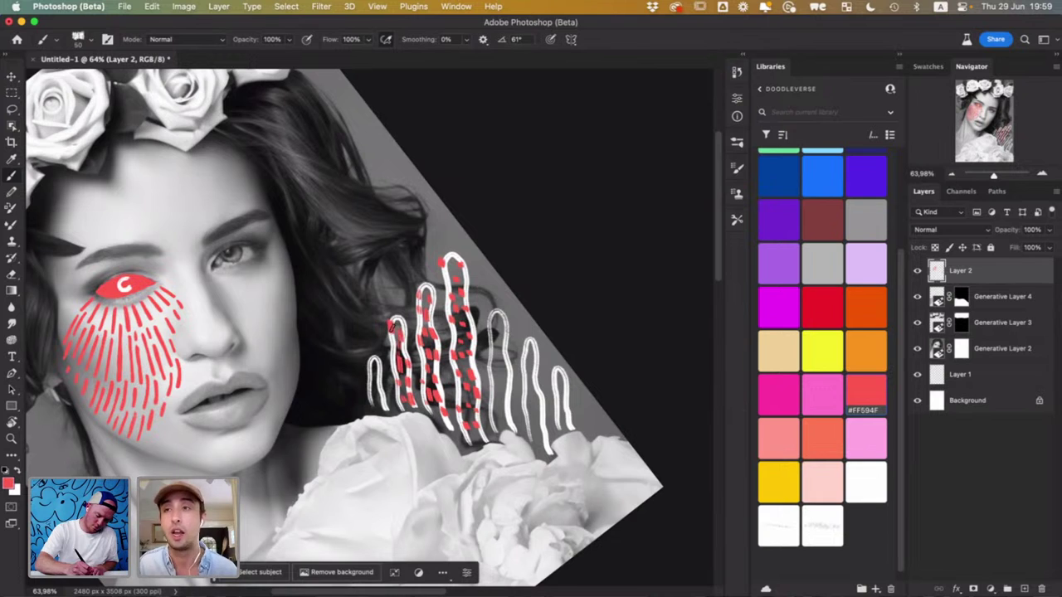
click(375, 372)
click(373, 384)
click(378, 395)
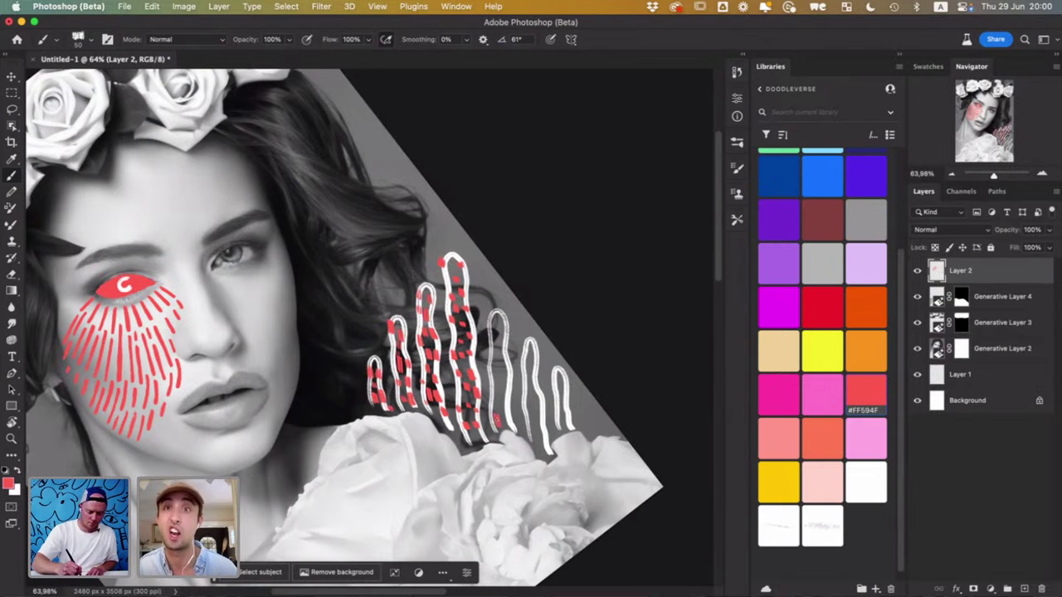
Fill the white loop just beyond the tallest one with red dabs from its base up to its tip
click(495, 421)
click(509, 406)
click(502, 394)
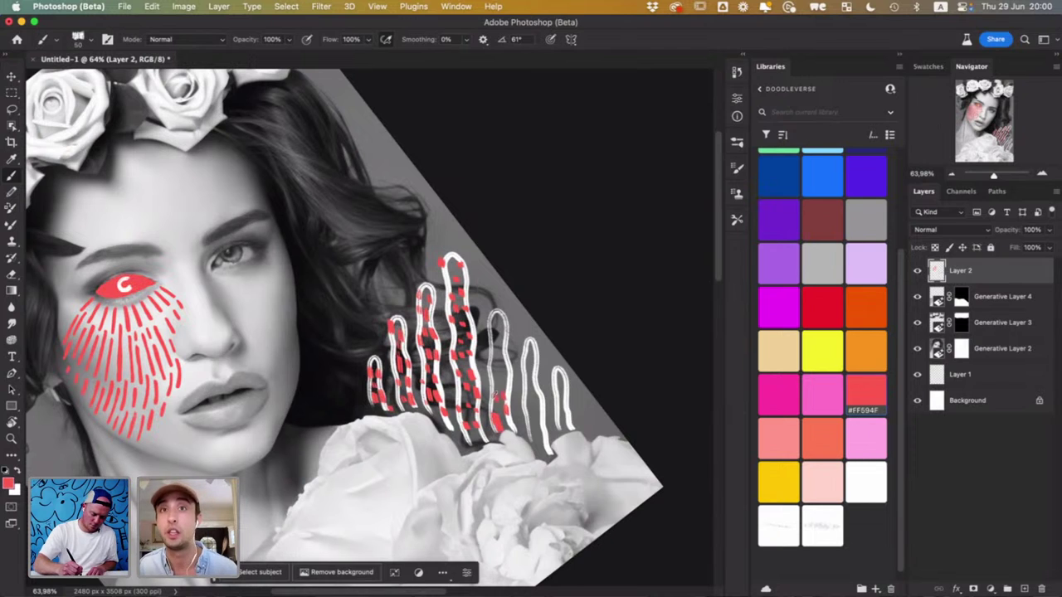
click(506, 369)
click(497, 369)
click(492, 357)
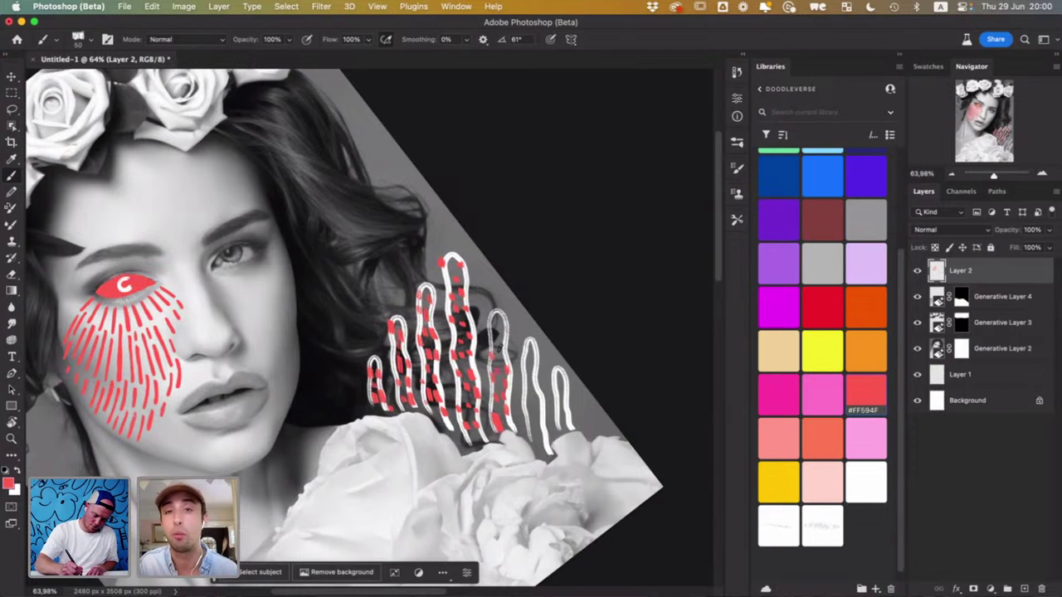
click(502, 344)
click(496, 332)
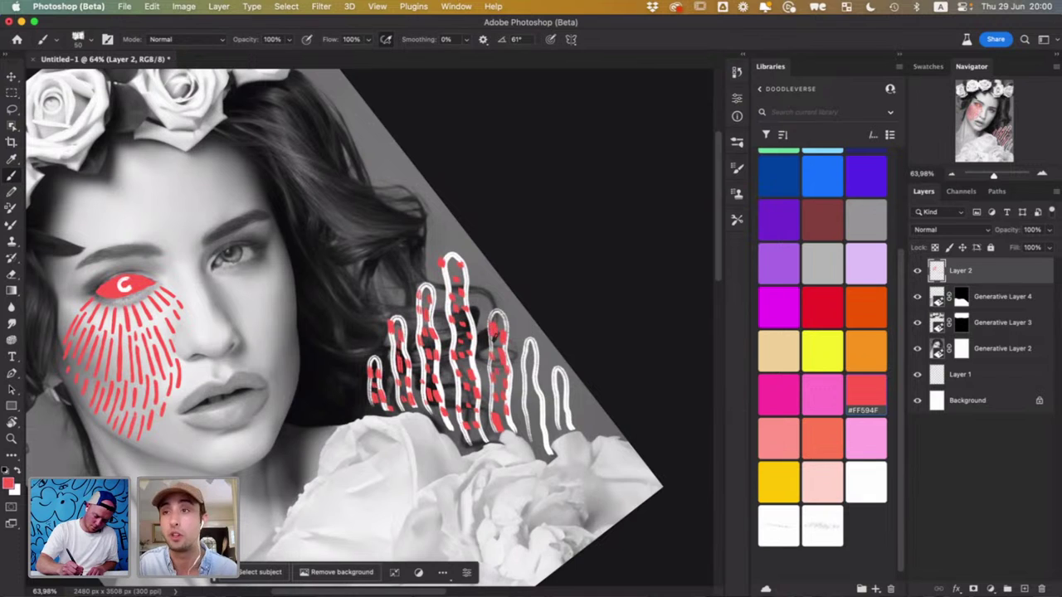
click(499, 322)
click(501, 321)
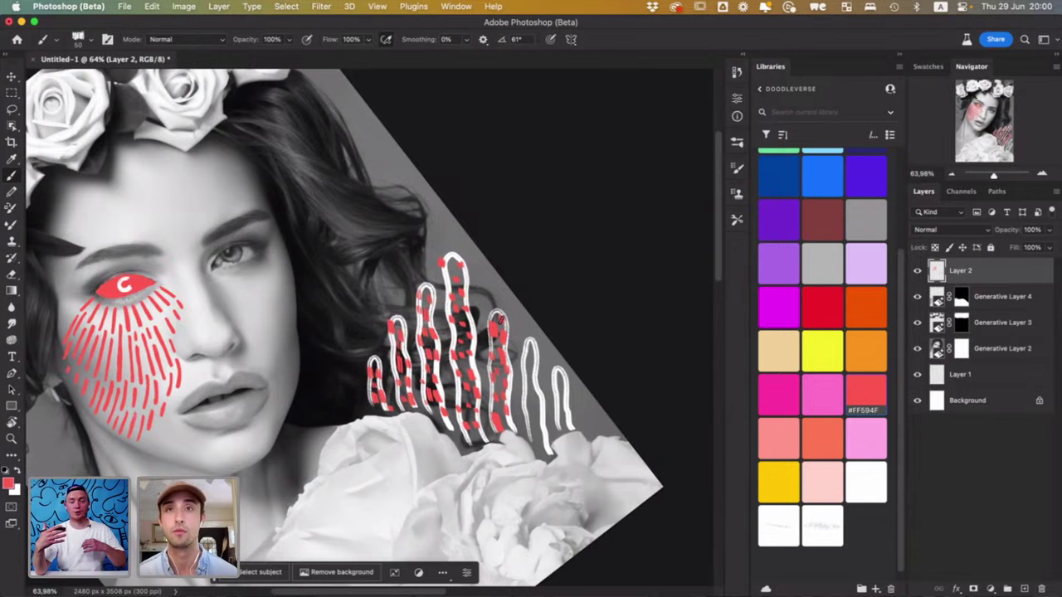
Speckle the second-to-last white loop toward the picture edge with red dabs from base to tip
click(529, 432)
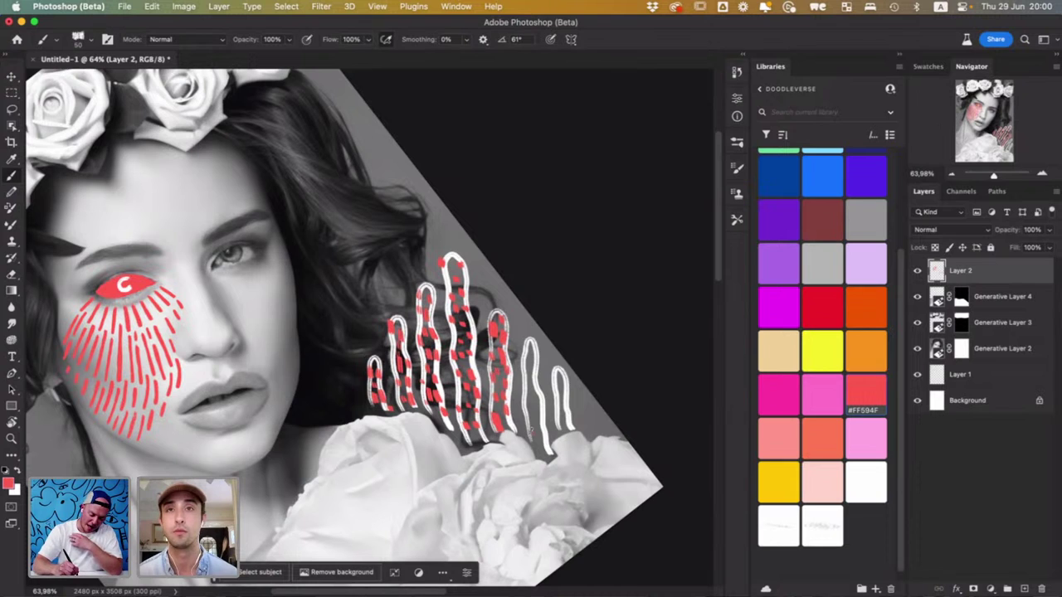
click(531, 420)
click(539, 421)
click(538, 410)
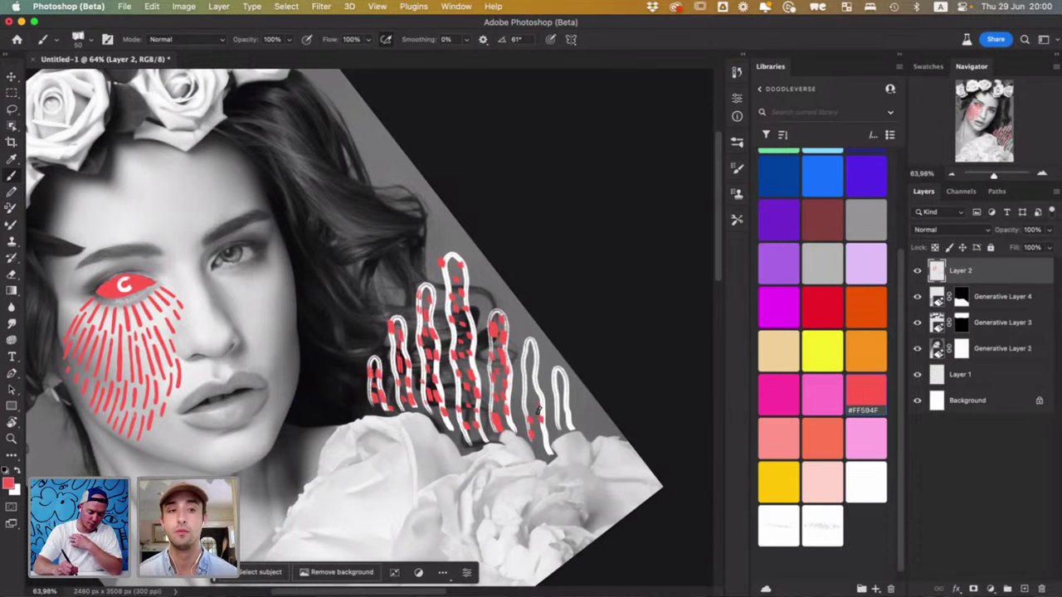
click(528, 406)
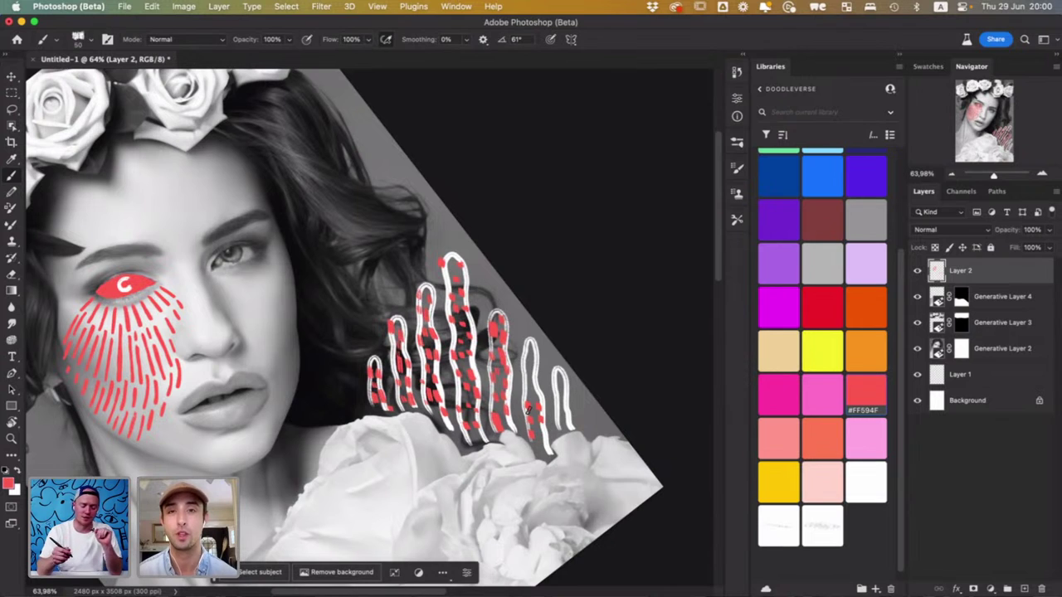
click(529, 391)
click(527, 381)
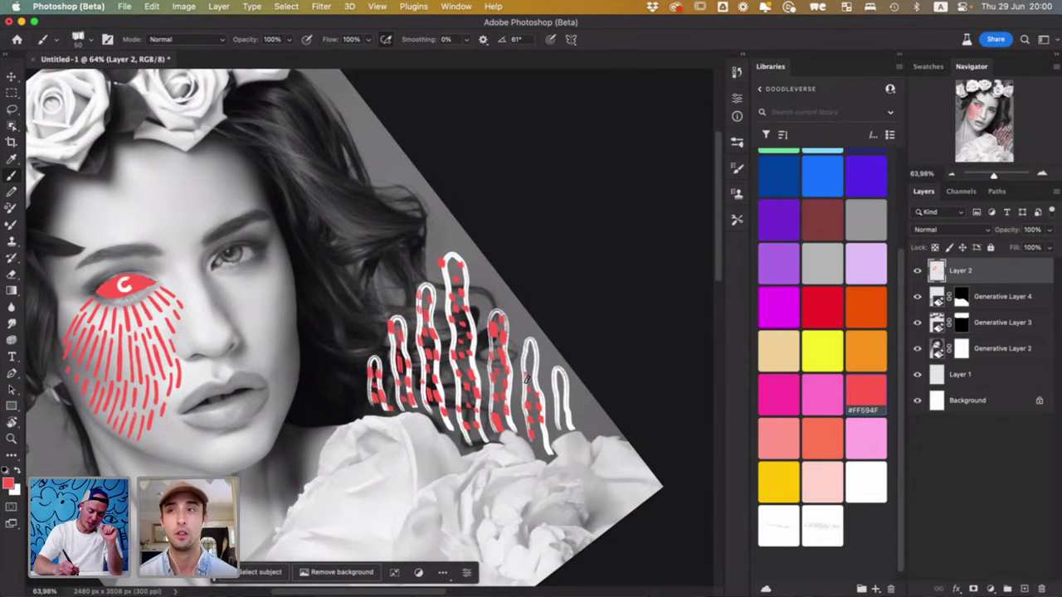
click(533, 370)
click(528, 358)
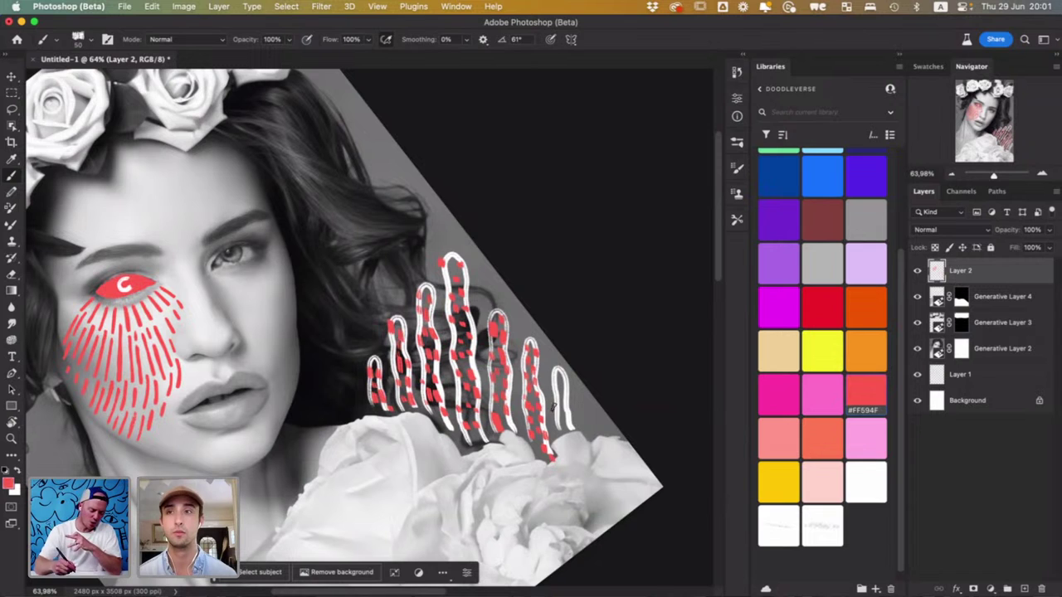
Speckle the outermost short loop with red and paint a row of red dabs along the upper edge of the roses
drag(559, 430, 561, 404)
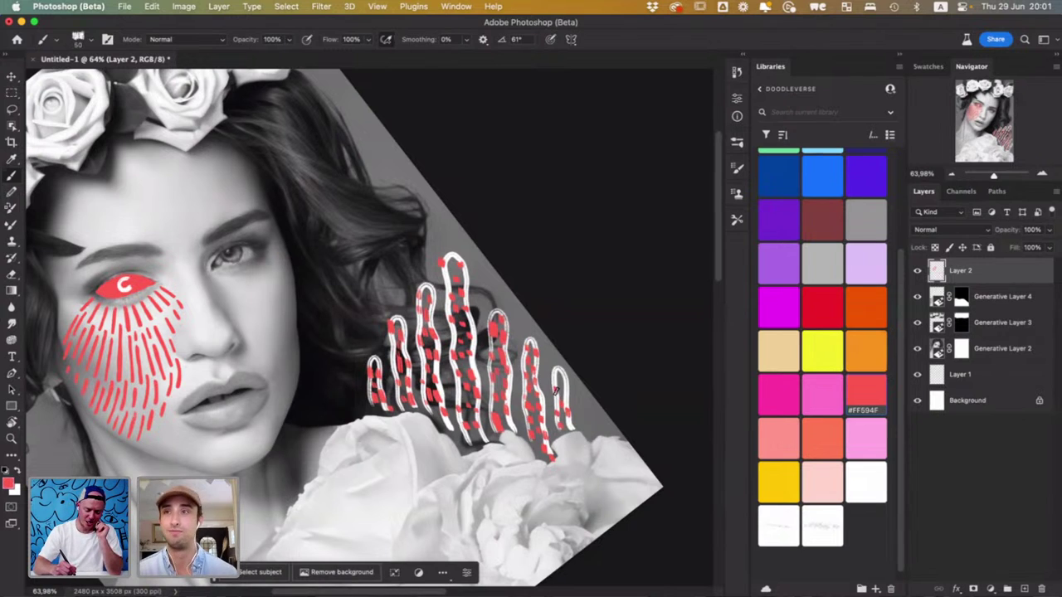
mouse_move(553, 376)
mouse_down()
mouse_move(570, 395)
mouse_move(562, 378)
mouse_up()
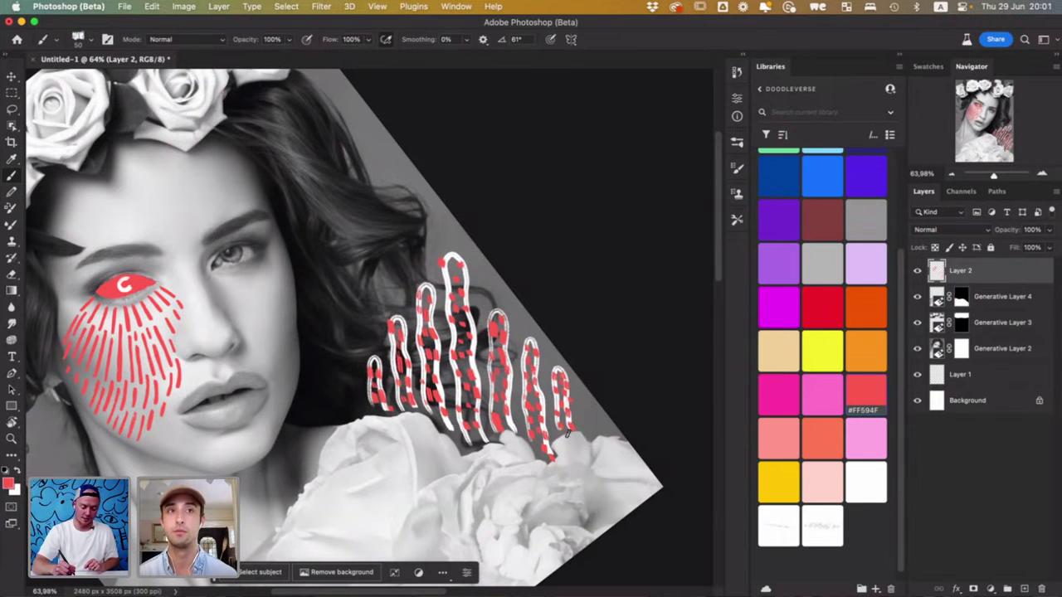
drag(568, 430, 569, 436)
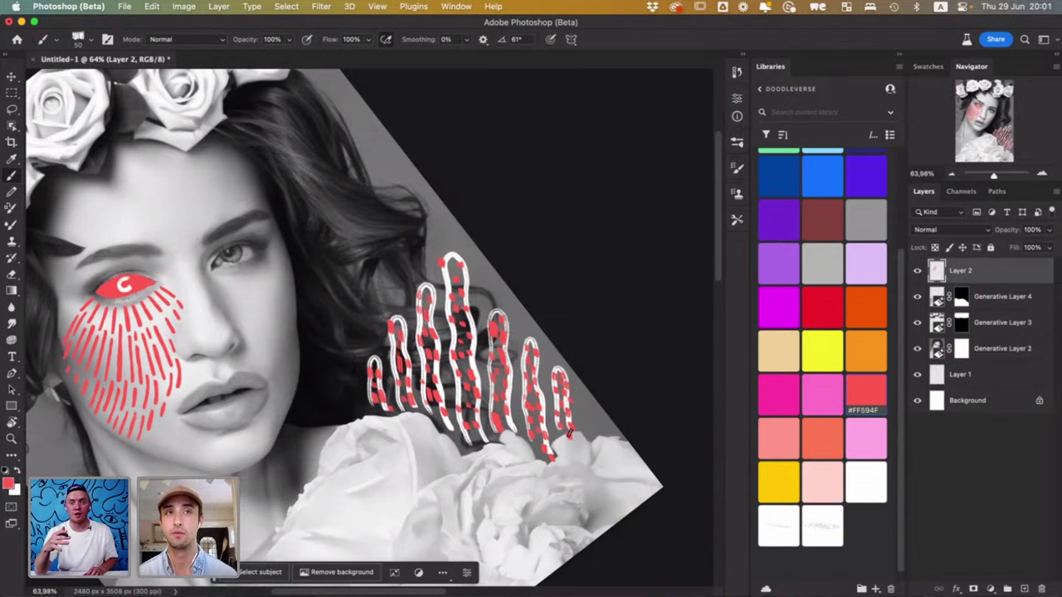
mouse_move(482, 443)
mouse_down()
mouse_move(481, 456)
mouse_move(454, 456)
mouse_up()
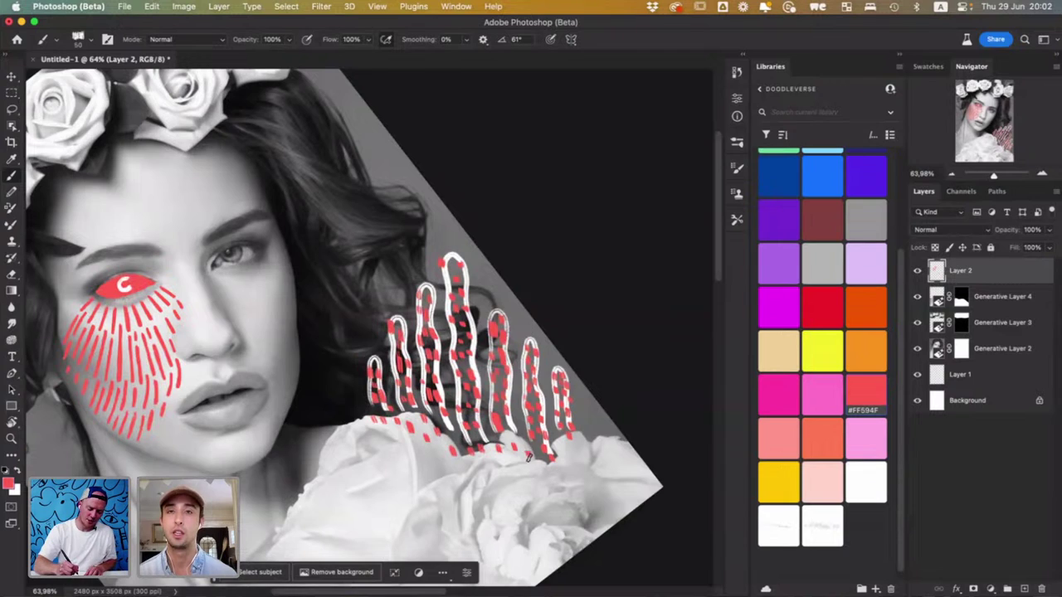
Switch to the TGTS Fountain Brush Pen at 50 px with white as the foreground colour
scroll(528, 456, down, 5)
scroll(524, 449, up, 3)
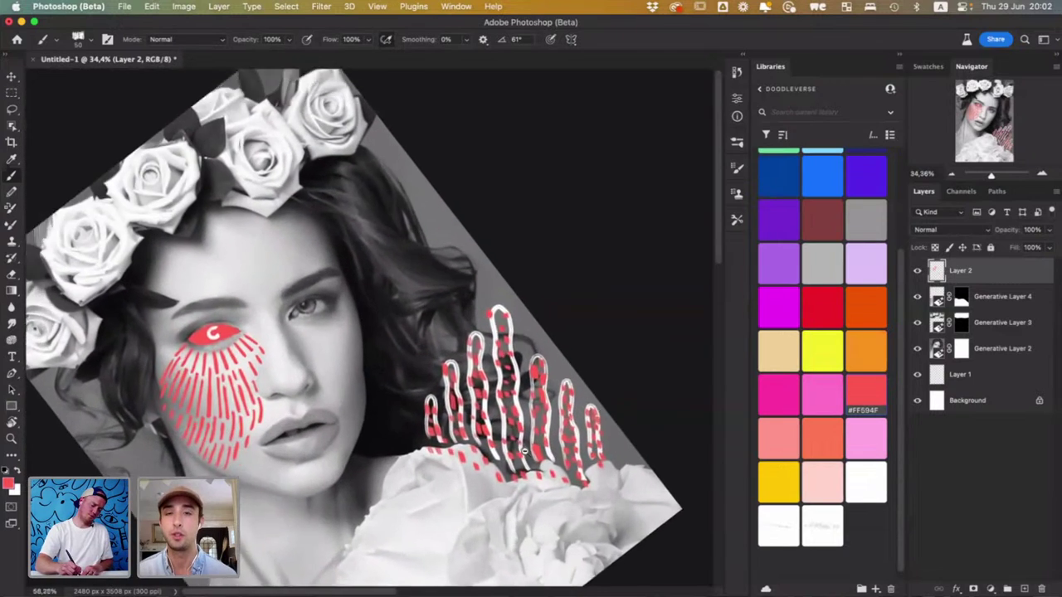
scroll(524, 449, up, 2)
key(r)
click(454, 408)
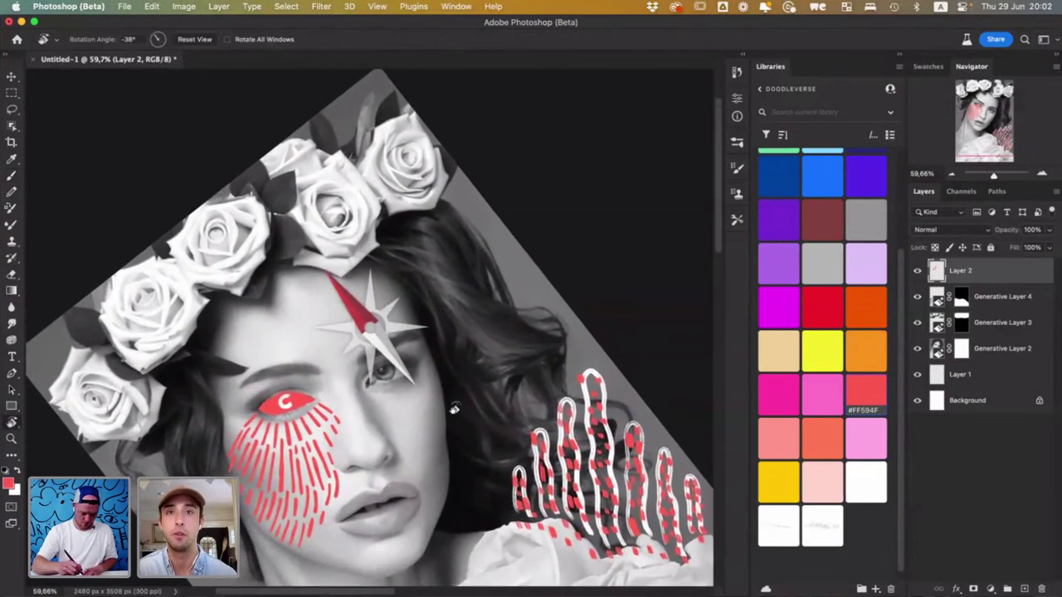
drag(454, 408, 514, 366)
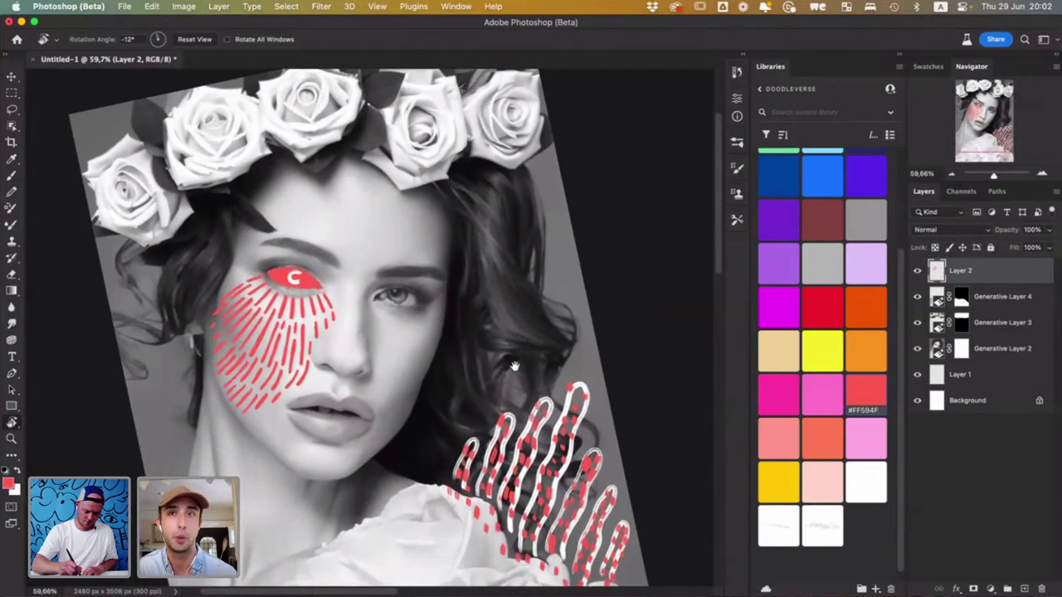
click(736, 146)
mouse_move(720, 279)
mouse_down()
mouse_move(715, 305)
mouse_move(699, 312)
mouse_up()
click(530, 314)
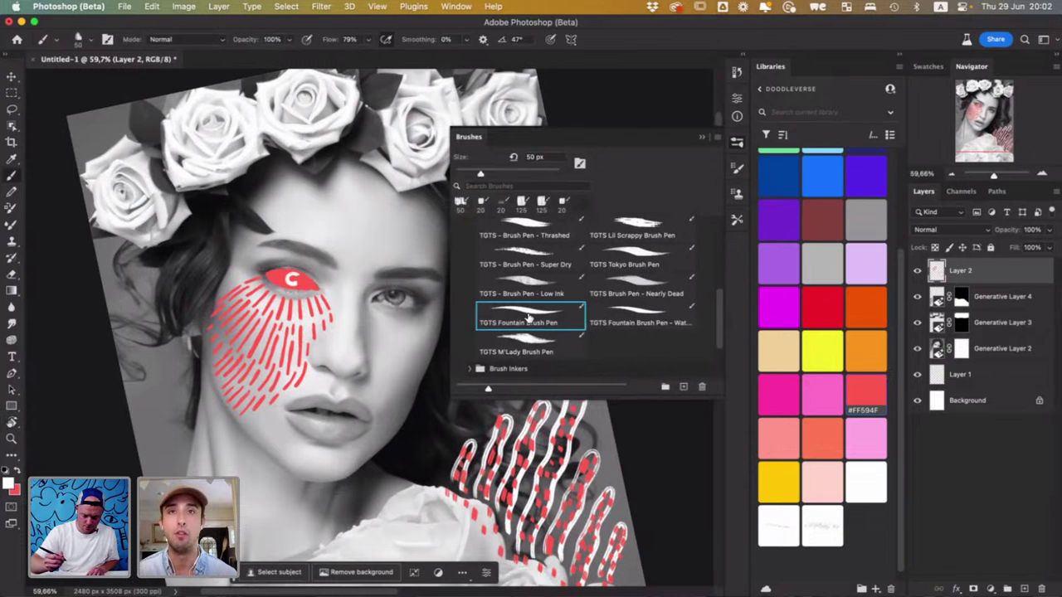
click(701, 138)
Paint tapered white drops of varying size and one small dot over the hair, between the rose crown and the looped doodle
mouse_move(555, 386)
mouse_down()
mouse_move(535, 305)
mouse_move(554, 336)
mouse_move(554, 390)
mouse_move(532, 316)
mouse_move(551, 350)
mouse_move(542, 311)
mouse_up()
mouse_move(568, 357)
mouse_down()
mouse_move(560, 294)
mouse_move(567, 355)
mouse_move(563, 301)
mouse_up()
mouse_move(516, 327)
mouse_down()
mouse_move(515, 266)
mouse_move(508, 276)
mouse_move(511, 318)
mouse_move(513, 270)
mouse_move(511, 292)
mouse_move(529, 228)
mouse_move(531, 282)
mouse_move(529, 235)
mouse_move(533, 268)
mouse_move(546, 224)
mouse_move(540, 193)
mouse_move(556, 196)
mouse_move(552, 255)
mouse_move(551, 213)
mouse_up()
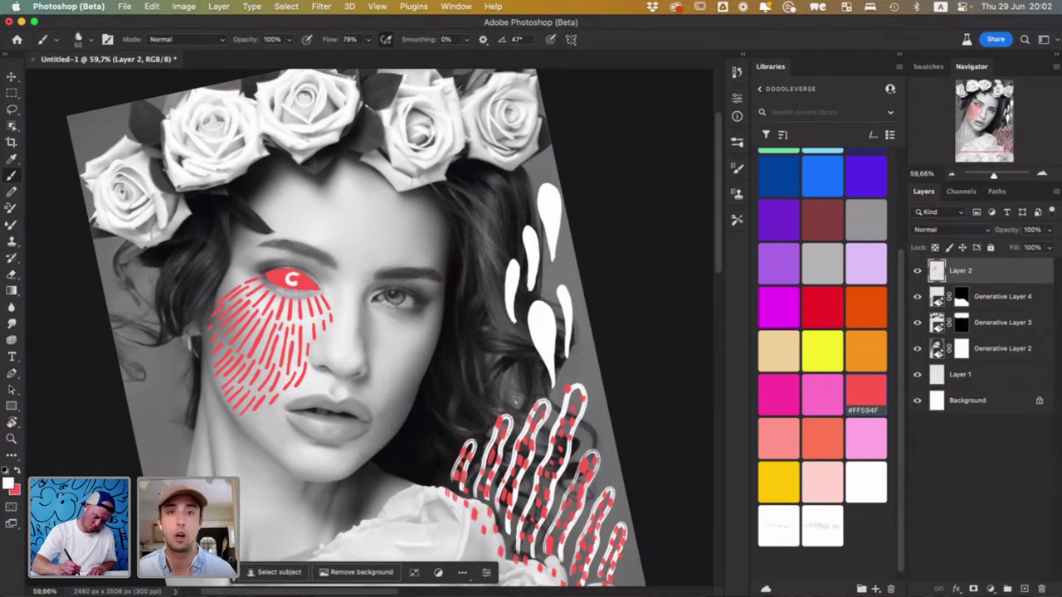
drag(515, 400, 514, 349)
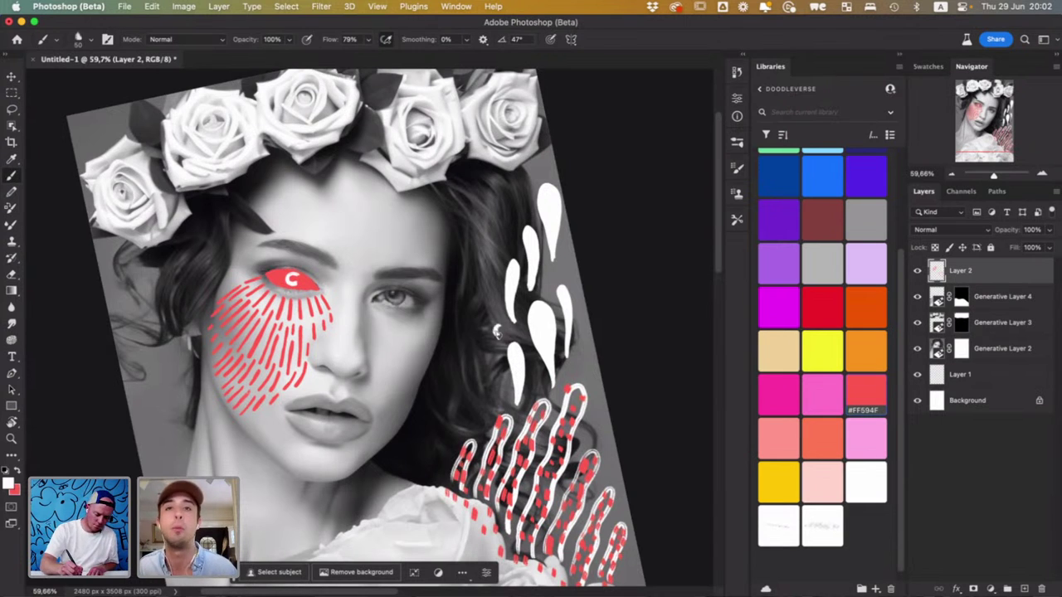
mouse_move(496, 316)
mouse_down()
mouse_move(480, 245)
mouse_move(491, 309)
mouse_move(482, 247)
mouse_move(485, 259)
mouse_move(491, 200)
mouse_move(499, 259)
mouse_move(492, 224)
mouse_up()
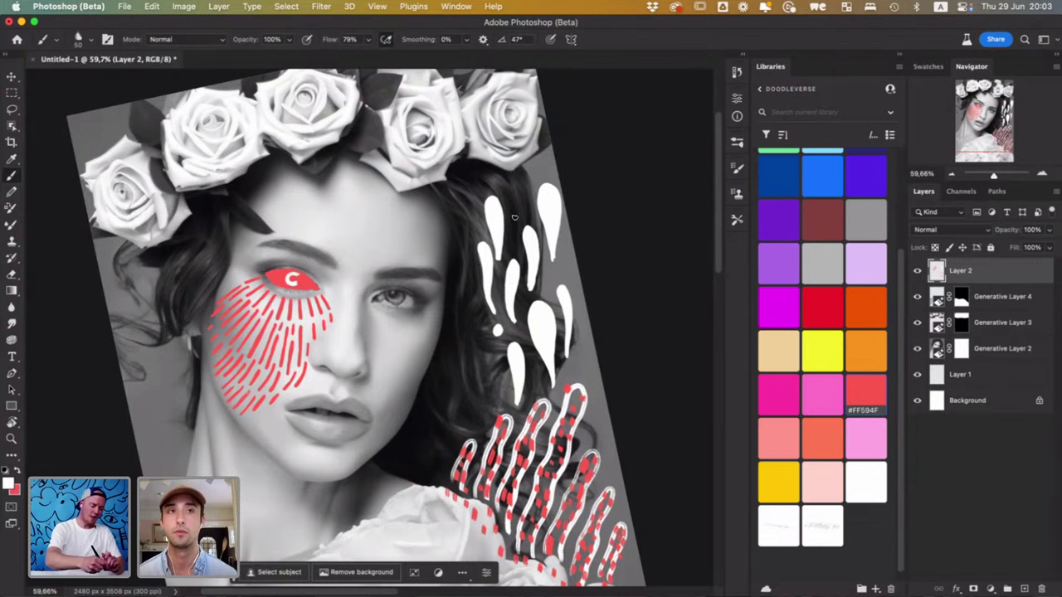
Draw a large white circle around the red eye and the striped cheek
mouse_move(269, 247)
mouse_down()
mouse_move(216, 271)
mouse_move(373, 342)
mouse_move(265, 258)
mouse_up()
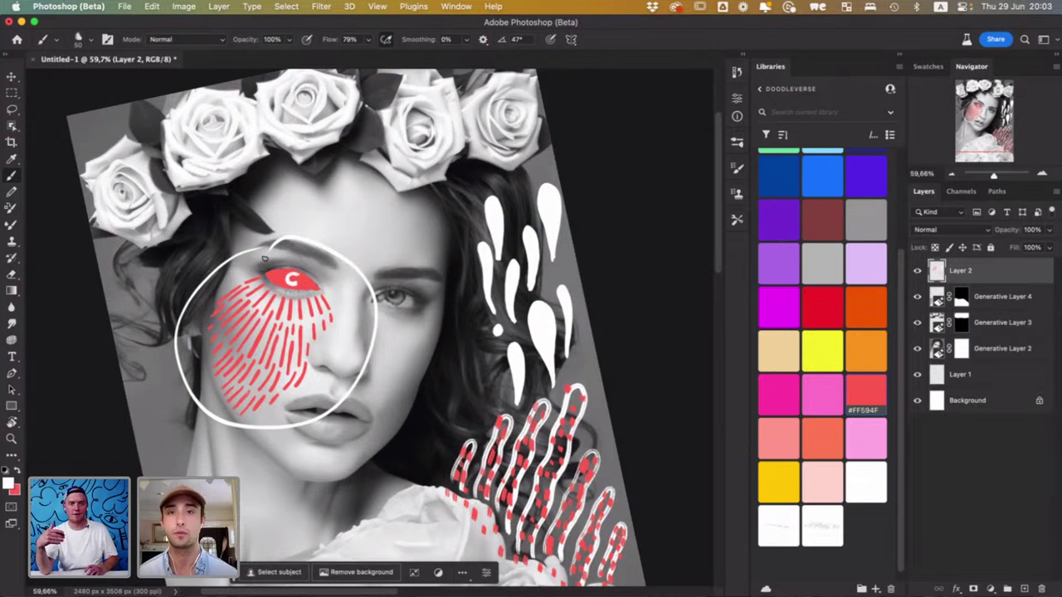
Undo the white circle around the eye and cheek and set the foreground colour to #FF968A
key(super+z)
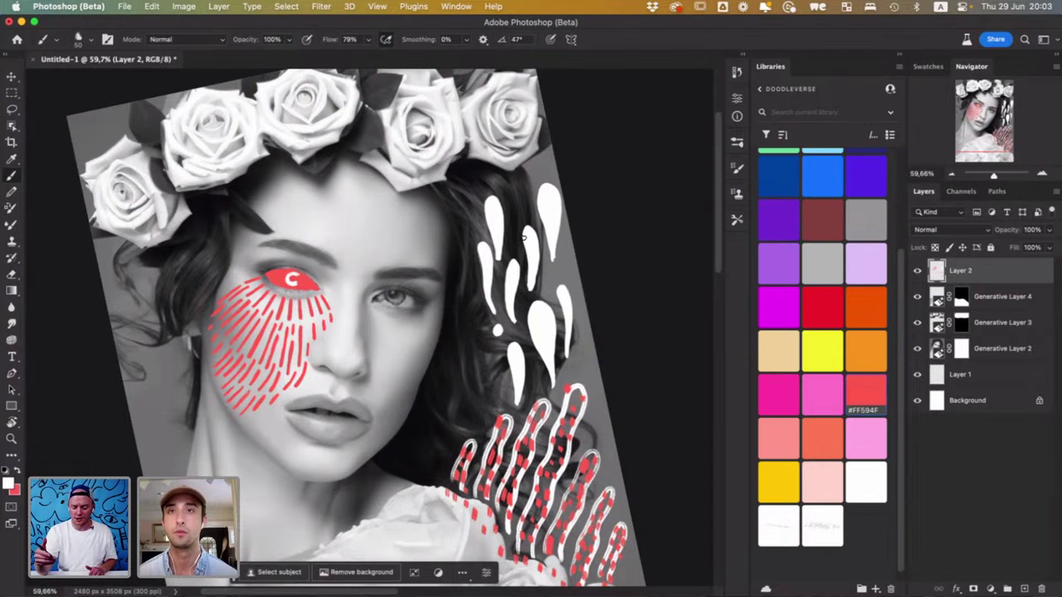
click(783, 448)
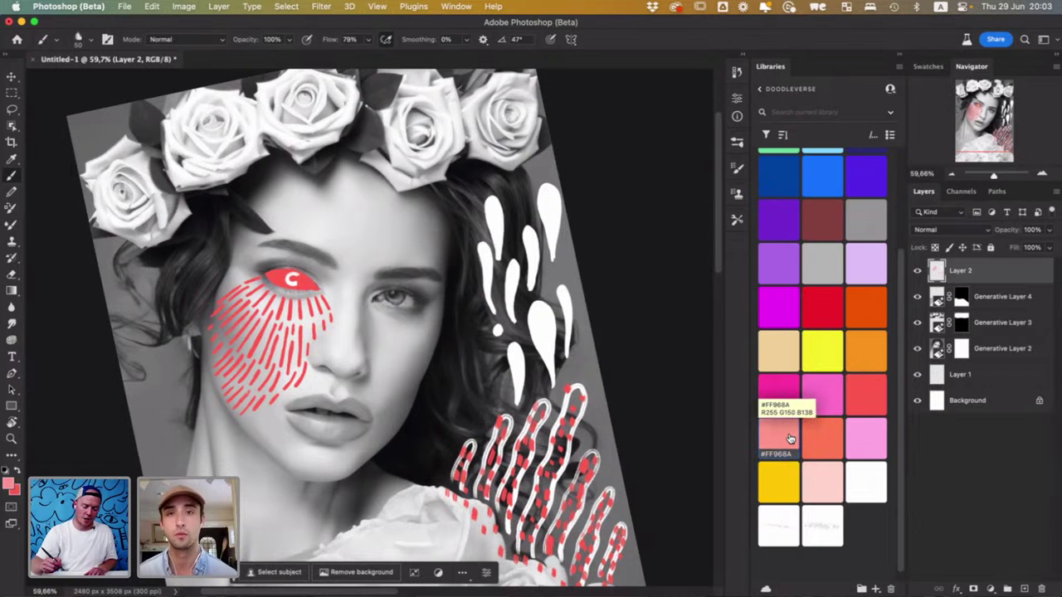
Paint curved #FF968A stripes across the six lower white drops over the hair, including the large one
scroll(541, 323, up, 3)
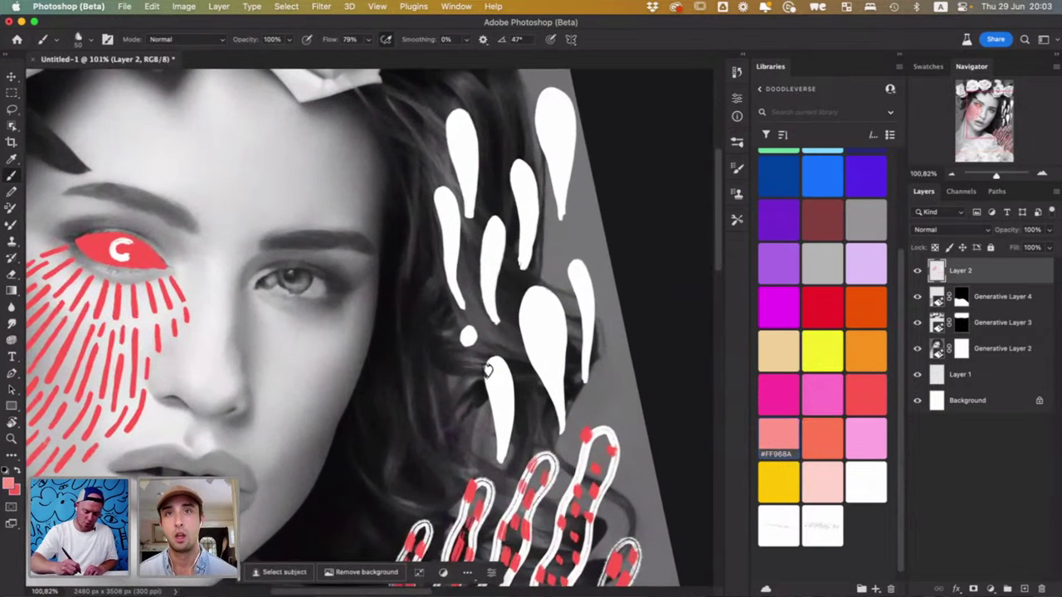
mouse_move(488, 370)
mouse_down()
mouse_move(507, 382)
mouse_move(494, 387)
mouse_move(509, 393)
mouse_move(491, 399)
mouse_move(511, 407)
mouse_move(493, 411)
mouse_move(511, 419)
mouse_move(494, 427)
mouse_move(513, 435)
mouse_move(493, 444)
mouse_move(501, 449)
mouse_up()
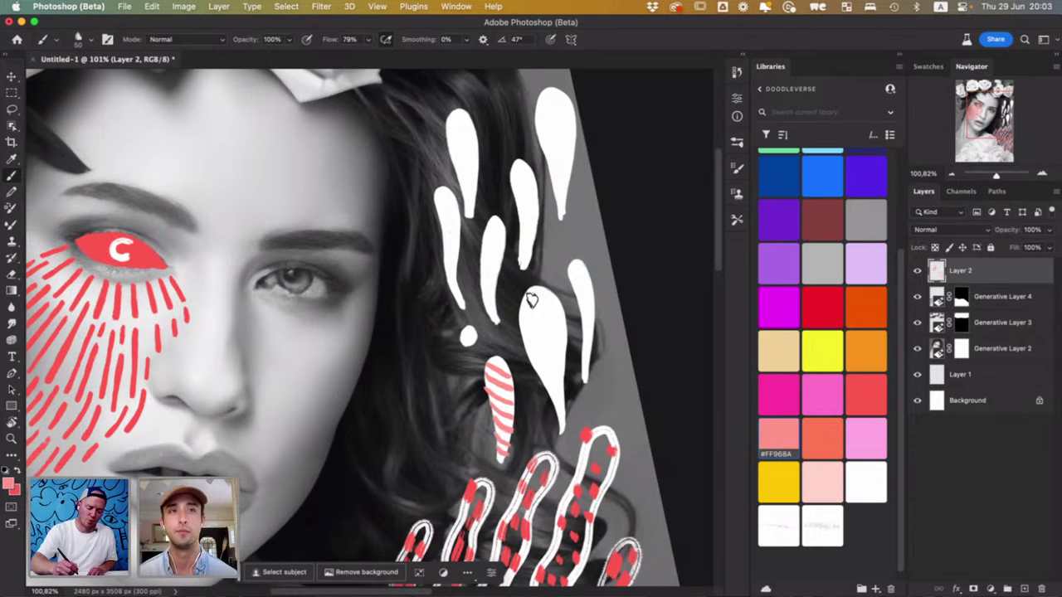
drag(524, 295, 554, 300)
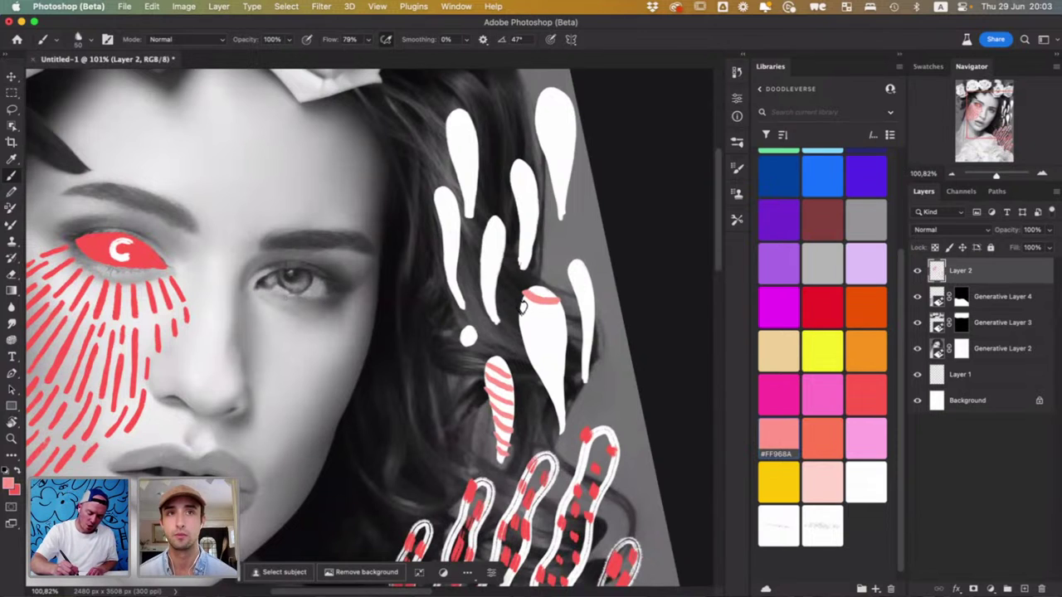
mouse_move(521, 304)
mouse_down()
mouse_move(554, 308)
mouse_move(562, 317)
mouse_move(544, 325)
mouse_move(566, 328)
mouse_up()
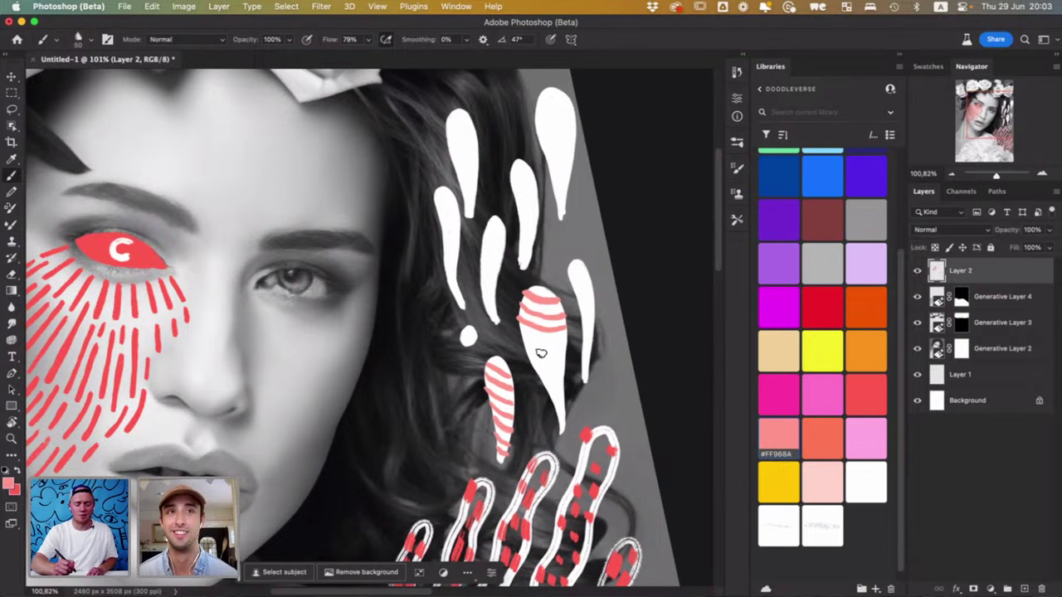
mouse_move(521, 340)
mouse_down()
mouse_move(565, 344)
mouse_move(543, 361)
mouse_move(531, 356)
mouse_move(561, 364)
mouse_move(538, 375)
mouse_move(557, 374)
mouse_move(548, 389)
mouse_move(561, 419)
mouse_up()
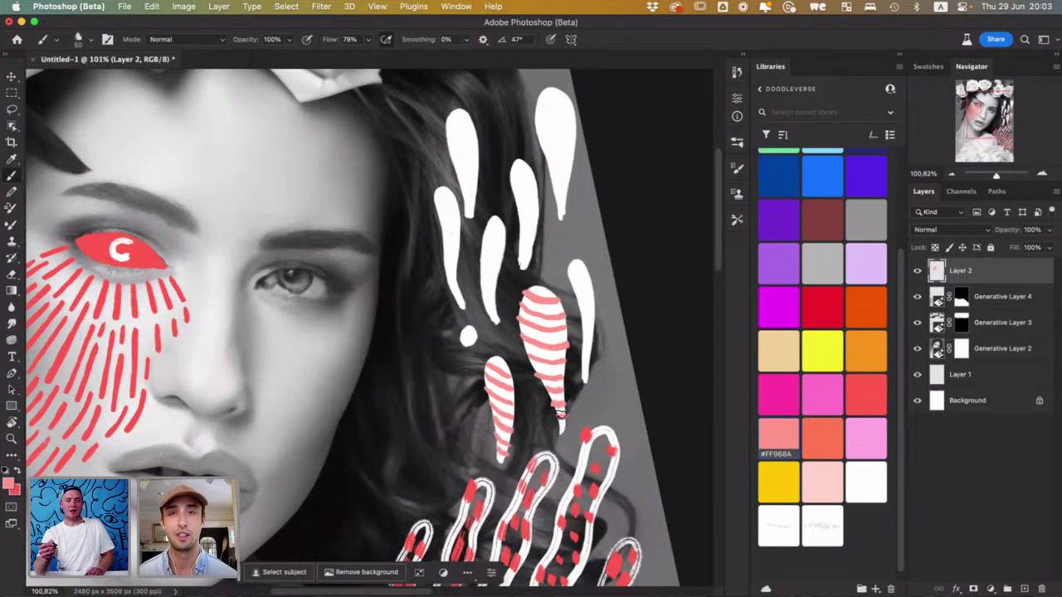
mouse_move(570, 265)
mouse_down()
mouse_move(591, 283)
mouse_move(575, 295)
mouse_move(585, 294)
mouse_move(579, 310)
mouse_move(593, 311)
mouse_move(588, 362)
mouse_up()
mouse_move(486, 294)
mouse_down()
mouse_move(500, 324)
mouse_move(484, 247)
mouse_move(494, 250)
mouse_move(492, 219)
mouse_move(505, 226)
mouse_up()
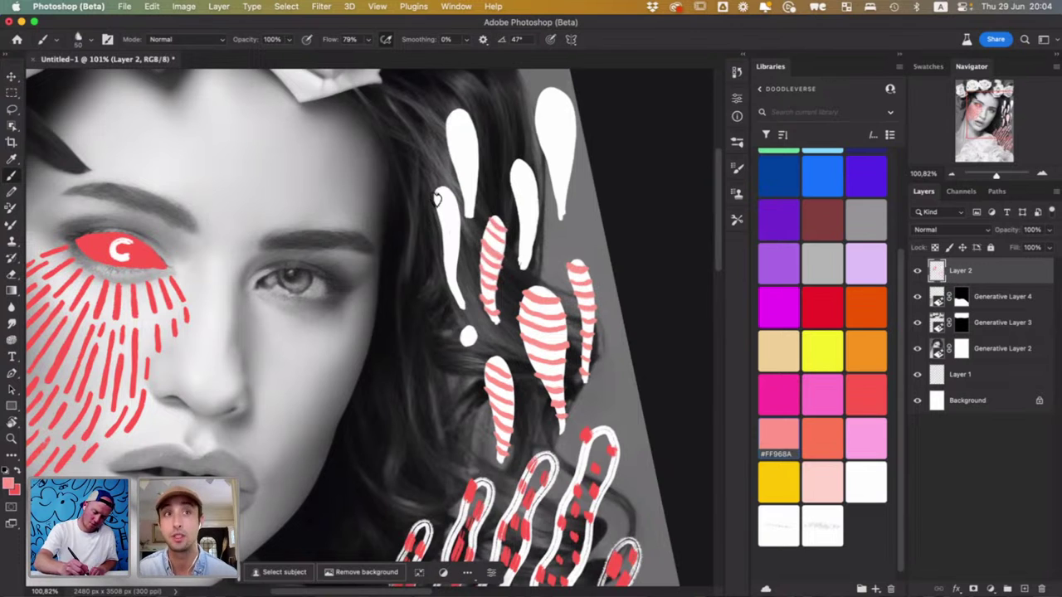
mouse_move(435, 197)
mouse_down()
mouse_move(453, 195)
mouse_move(443, 208)
mouse_move(457, 212)
mouse_move(438, 217)
mouse_move(458, 229)
mouse_move(442, 226)
mouse_move(456, 239)
mouse_move(441, 248)
mouse_move(458, 257)
mouse_move(442, 277)
mouse_move(458, 287)
mouse_move(448, 301)
mouse_move(463, 304)
mouse_move(457, 296)
mouse_up()
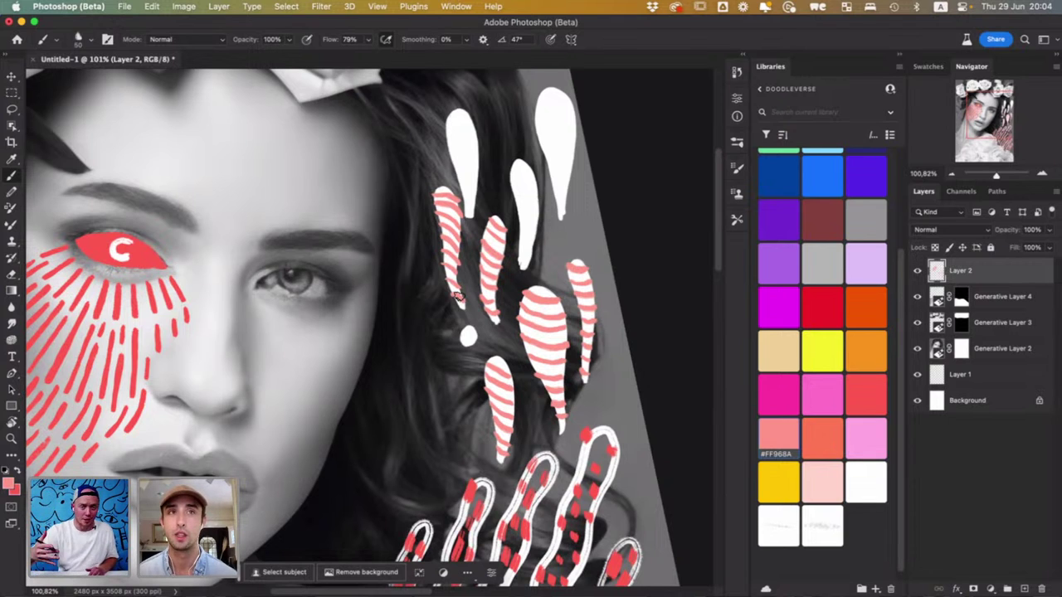
mouse_move(528, 267)
mouse_down()
mouse_move(520, 210)
mouse_move(530, 242)
mouse_move(521, 221)
mouse_move(533, 224)
mouse_move(517, 212)
mouse_move(538, 219)
mouse_move(536, 191)
mouse_up()
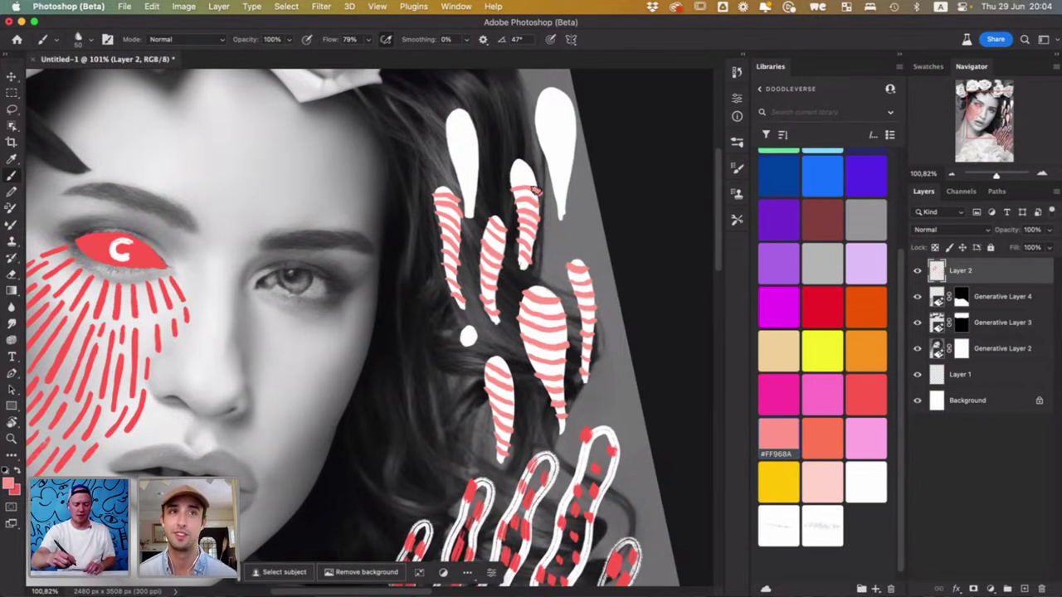
mouse_move(536, 191)
mouse_down()
mouse_move(514, 179)
mouse_move(537, 174)
mouse_move(513, 164)
mouse_move(524, 166)
mouse_up()
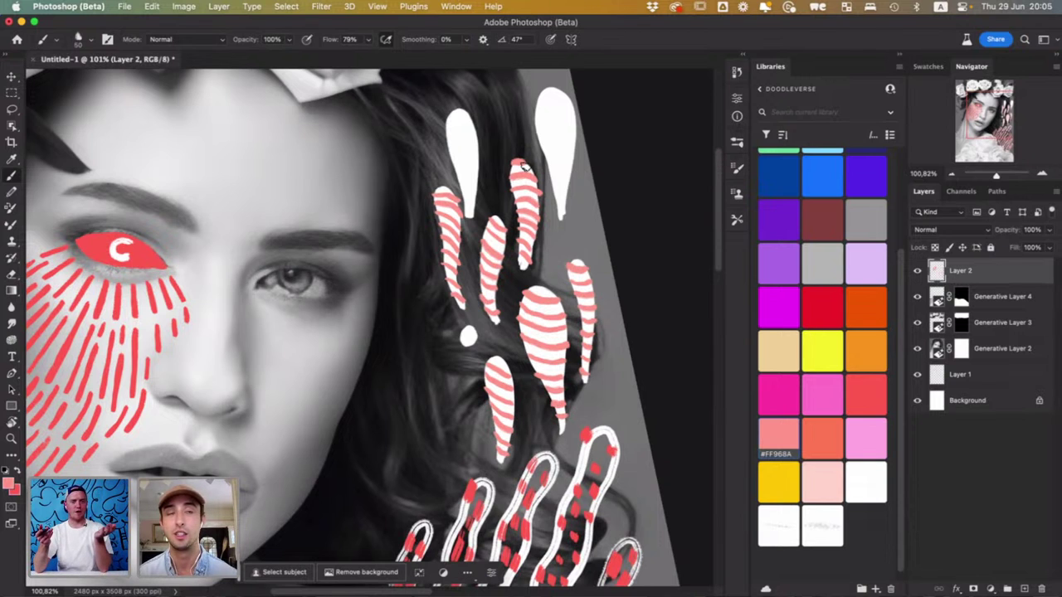
Paint matching #FF968A stripes across the two topmost white drops just below the rose crown
scroll(524, 166, up, 5)
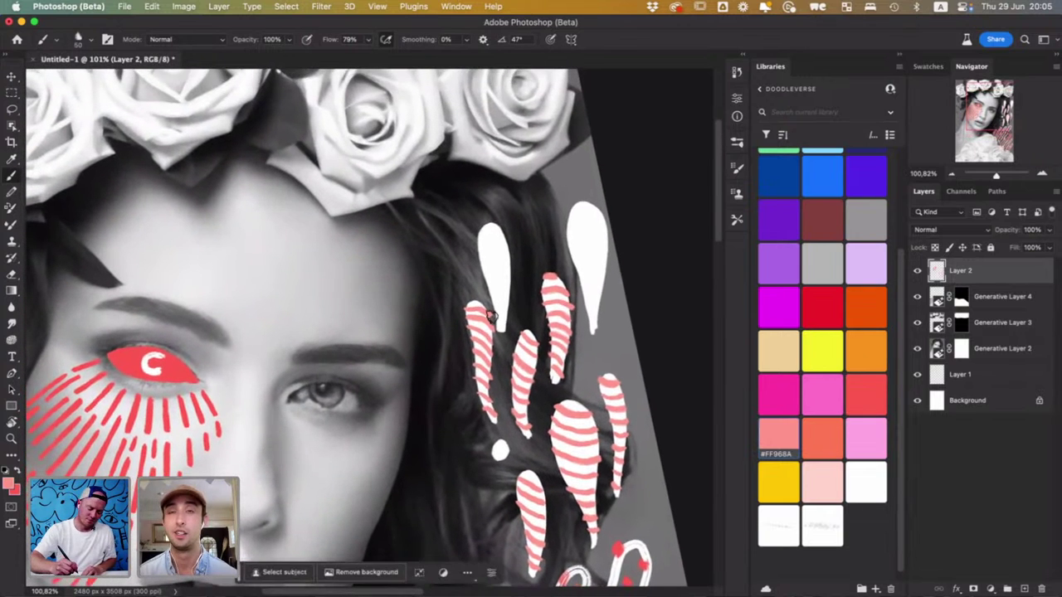
mouse_move(498, 322)
mouse_down()
mouse_move(489, 284)
mouse_move(504, 284)
mouse_up()
mouse_move(494, 270)
mouse_down()
mouse_move(490, 257)
mouse_move(503, 246)
mouse_move(490, 237)
mouse_move(502, 221)
mouse_up()
mouse_move(590, 320)
mouse_down()
mouse_move(581, 289)
mouse_move(606, 293)
mouse_move(590, 271)
mouse_move(580, 275)
mouse_move(604, 280)
mouse_move(576, 260)
mouse_move(607, 268)
mouse_move(574, 252)
mouse_move(611, 255)
mouse_move(574, 239)
mouse_move(607, 239)
mouse_move(574, 224)
mouse_move(604, 229)
mouse_move(574, 209)
mouse_up()
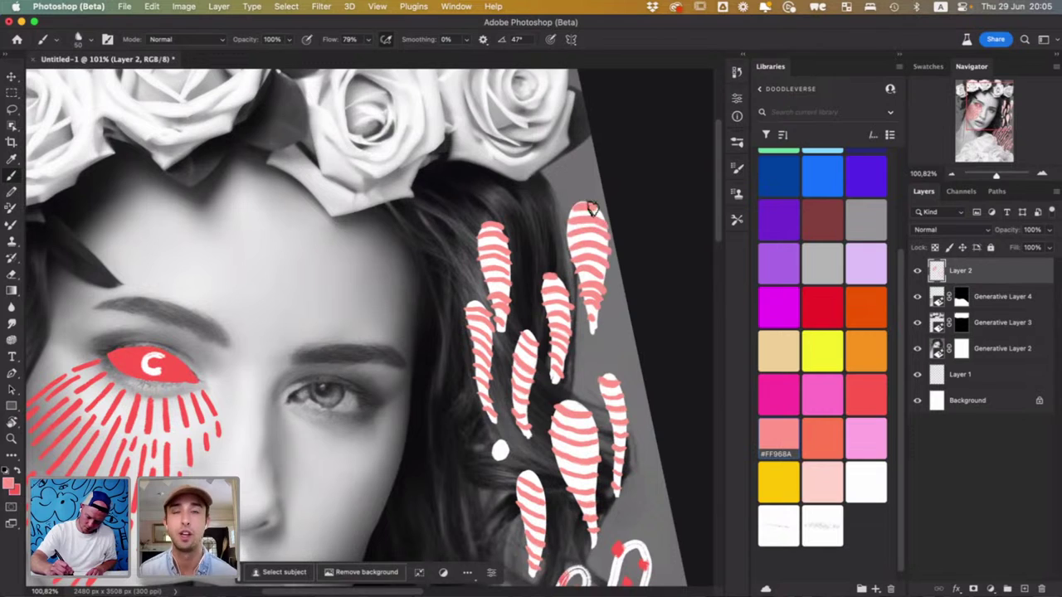
Paint a solid #FF968A shape with a jagged upper edge over the eyebrow above the red eye
drag(578, 365, 528, 324)
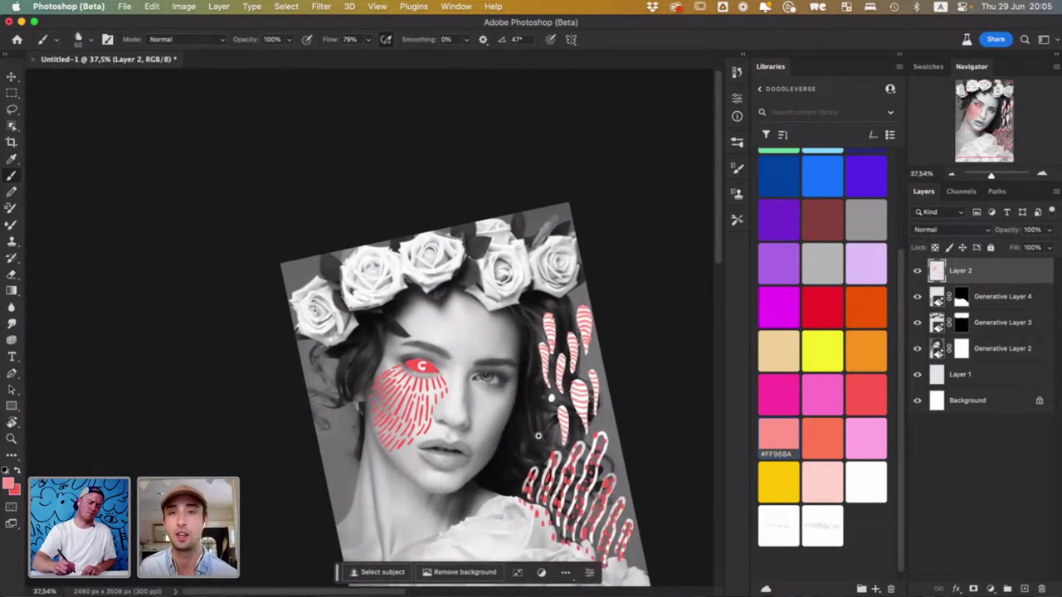
scroll(540, 437, up, 3)
scroll(494, 424, up, 3)
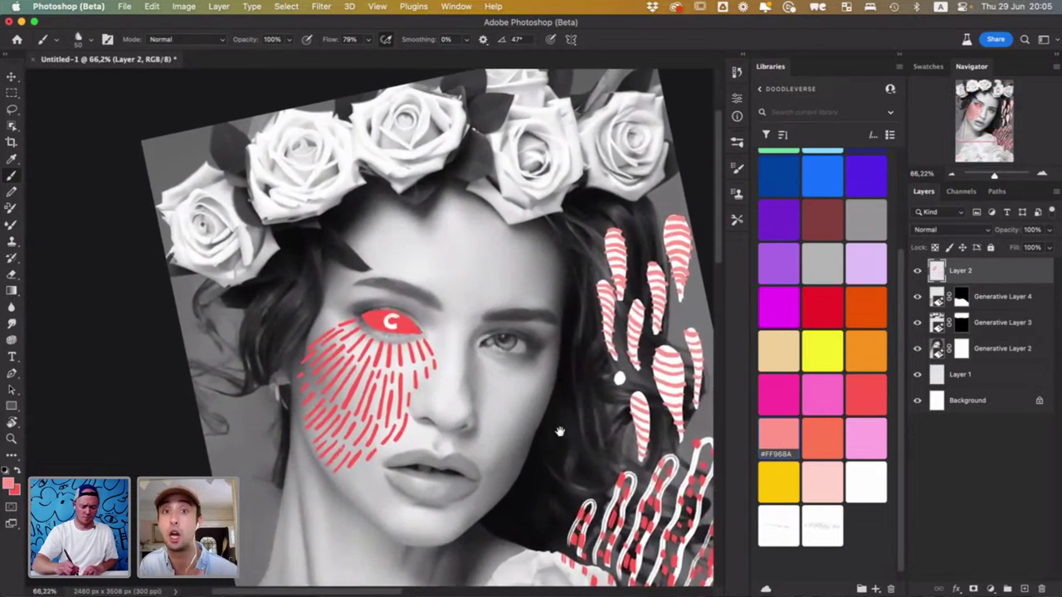
scroll(580, 422, up, 3)
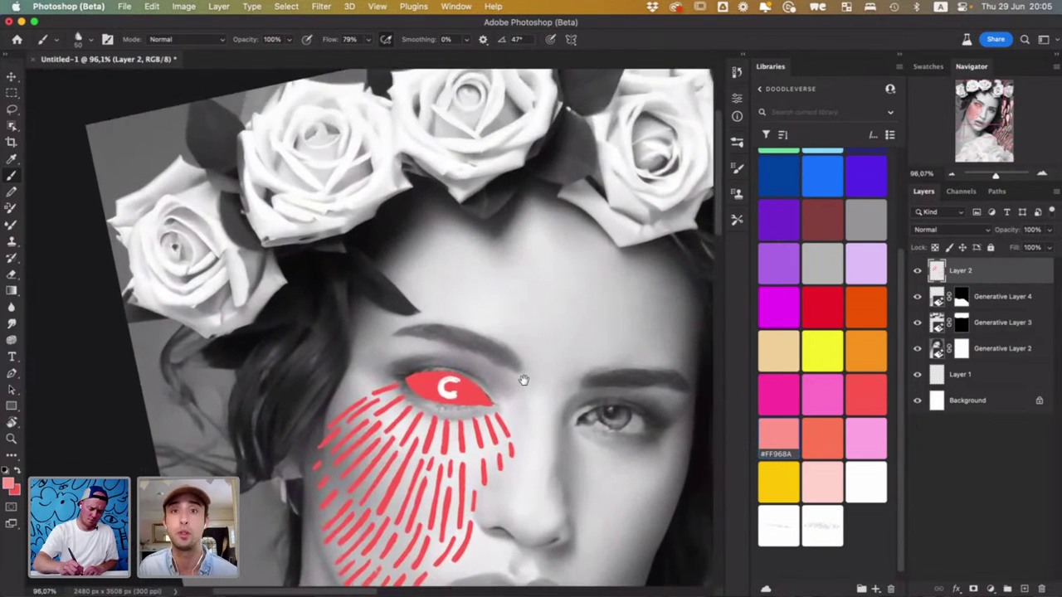
mouse_move(517, 348)
mouse_down()
mouse_move(518, 368)
mouse_move(518, 325)
mouse_move(520, 367)
mouse_move(501, 363)
mouse_move(503, 337)
mouse_move(494, 356)
mouse_move(454, 339)
mouse_move(406, 338)
mouse_move(403, 352)
mouse_move(467, 357)
mouse_move(521, 378)
mouse_move(519, 345)
mouse_move(515, 370)
mouse_move(423, 343)
mouse_move(448, 346)
mouse_move(445, 339)
mouse_move(477, 355)
mouse_move(486, 347)
mouse_move(497, 363)
mouse_up()
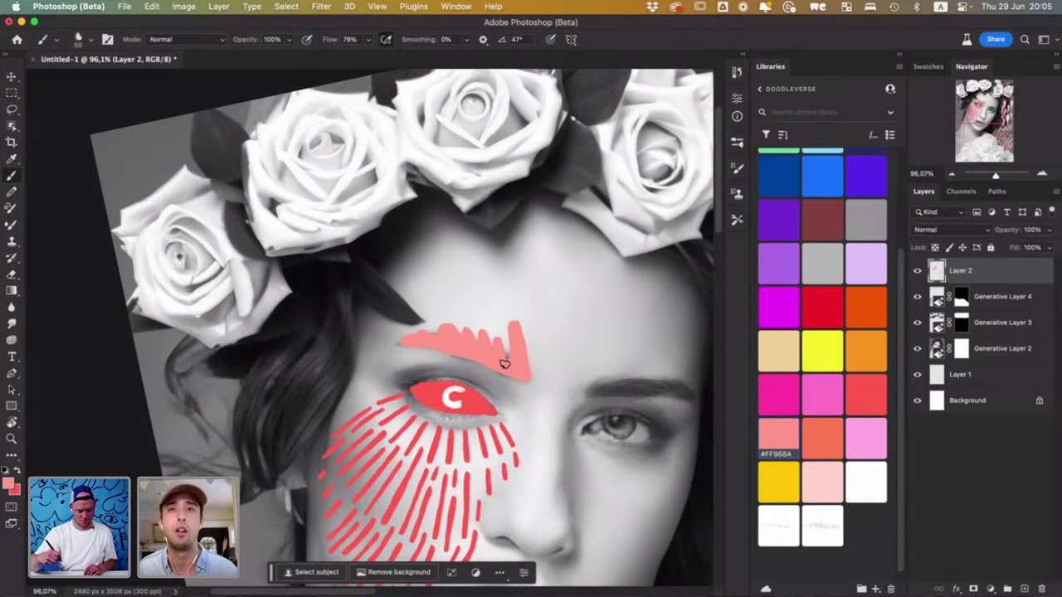
Switch to white #FFFFFF, scribble a zigzag over the pink eyebrow and build it up into thick white spikes
click(863, 488)
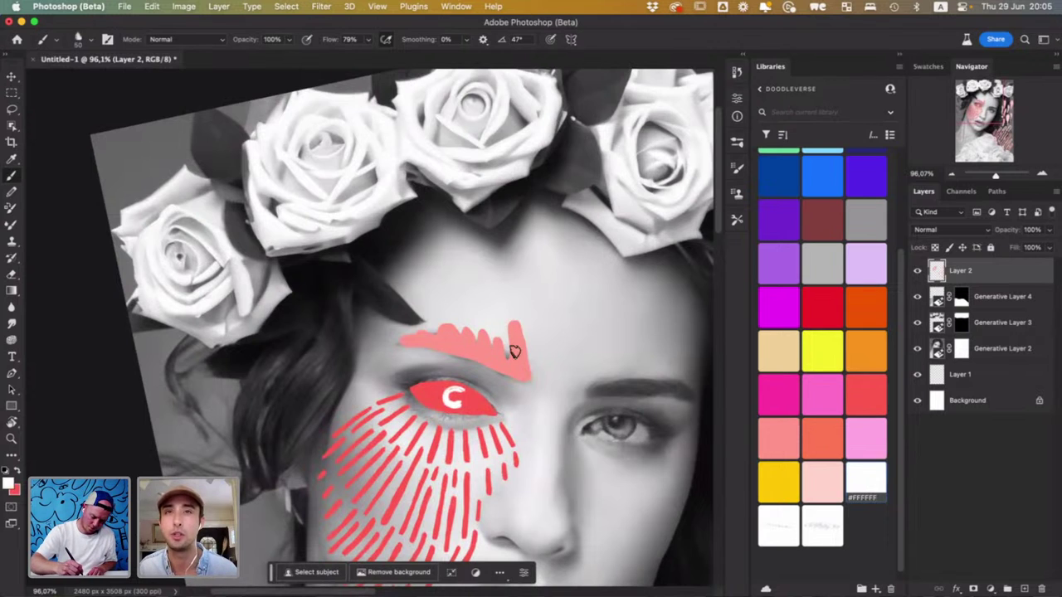
mouse_move(514, 353)
mouse_down()
mouse_move(517, 365)
mouse_move(515, 332)
mouse_move(516, 372)
mouse_move(498, 353)
mouse_move(414, 341)
mouse_move(429, 335)
mouse_move(516, 370)
mouse_move(515, 353)
mouse_move(520, 371)
mouse_move(501, 365)
mouse_up()
scroll(564, 365, down, 5)
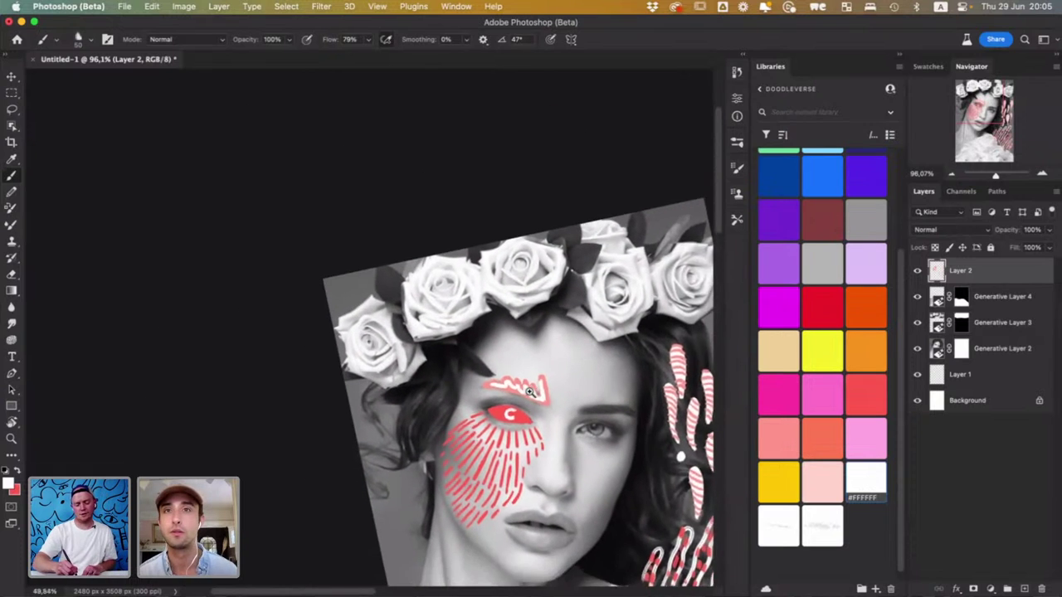
scroll(552, 410, up, 6)
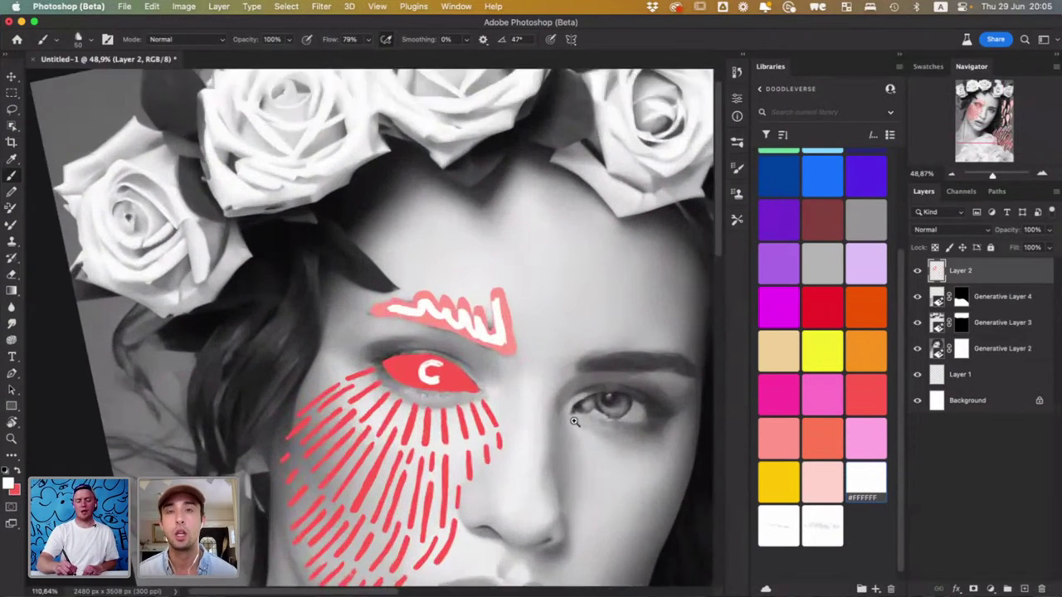
scroll(573, 421, up, 1)
mouse_move(493, 324)
mouse_down()
mouse_move(491, 250)
mouse_move(487, 330)
mouse_move(469, 280)
mouse_move(468, 324)
mouse_move(445, 287)
mouse_move(452, 312)
mouse_move(449, 288)
mouse_move(443, 316)
mouse_move(434, 290)
mouse_move(426, 305)
mouse_move(410, 277)
mouse_move(405, 302)
mouse_move(376, 300)
mouse_move(485, 267)
mouse_move(490, 250)
mouse_move(490, 326)
mouse_move(500, 336)
mouse_move(484, 330)
mouse_move(498, 343)
mouse_move(490, 254)
mouse_move(482, 306)
mouse_move(503, 313)
mouse_move(451, 288)
mouse_up()
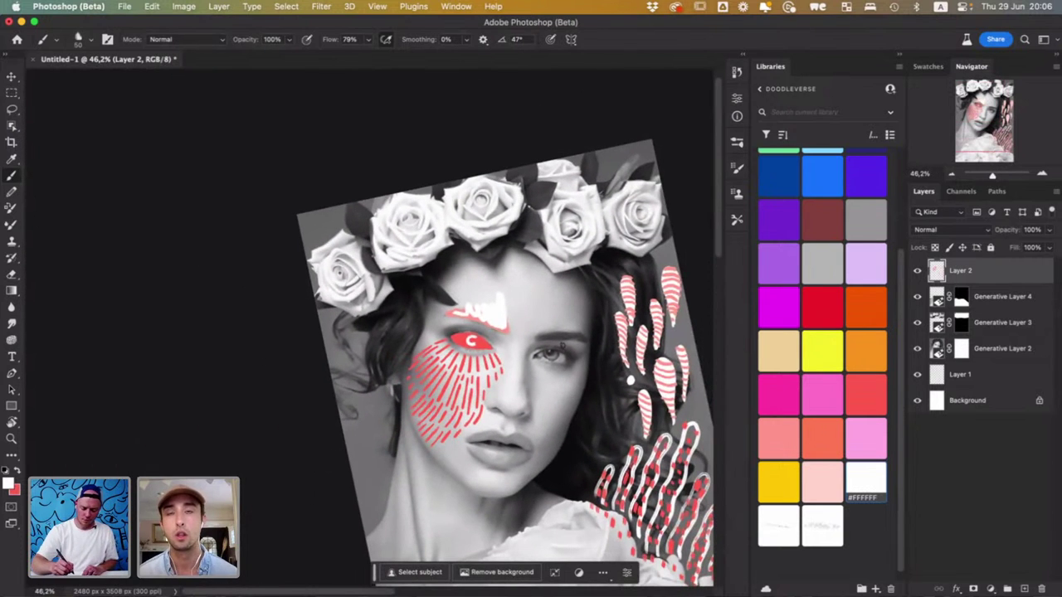
Lasso the area from the rose crown over the forehead, eyes and hair drops and run Generative Fill with the prompt "bees"
drag(562, 346, 536, 382)
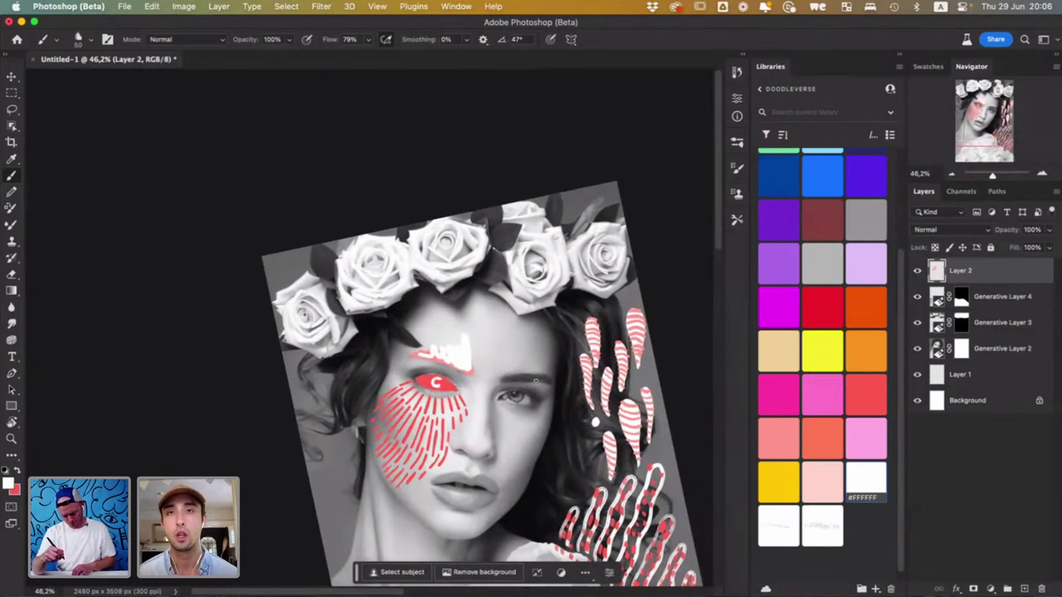
key(l)
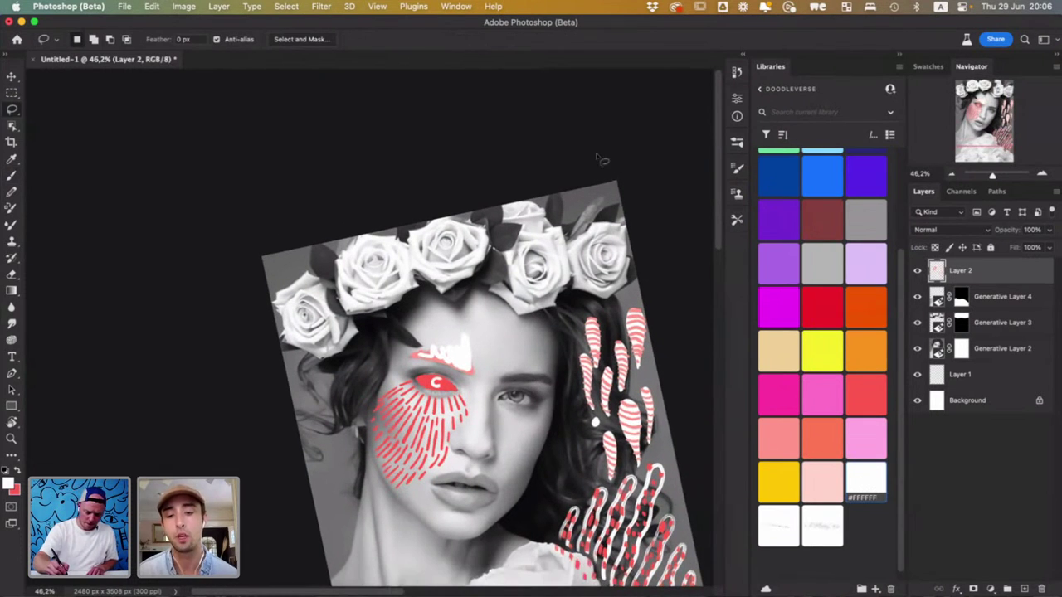
mouse_move(483, 211)
mouse_down()
mouse_move(427, 352)
mouse_move(460, 425)
mouse_up()
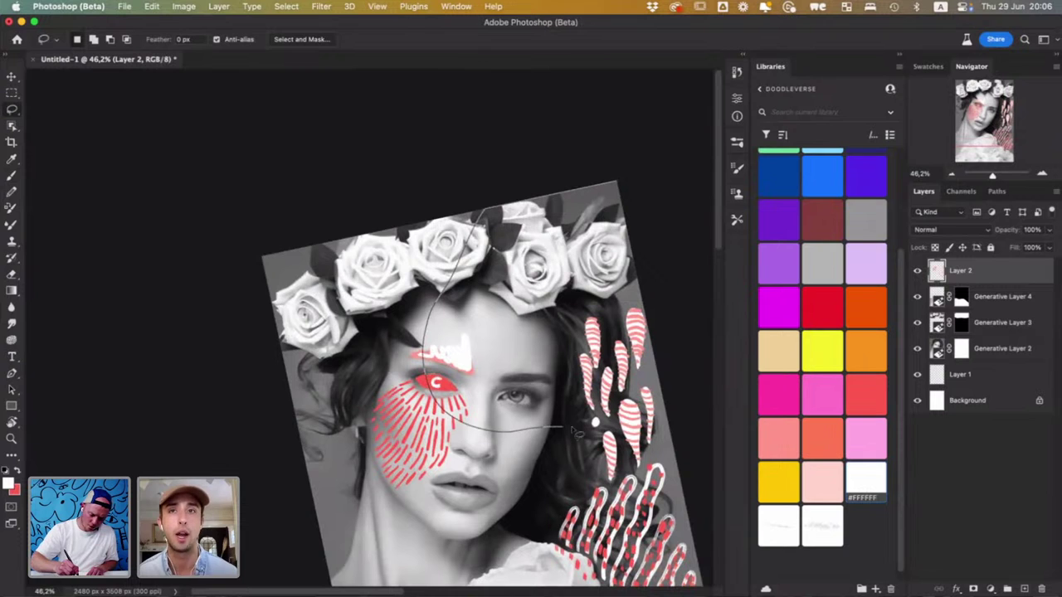
drag(669, 190, 595, 163)
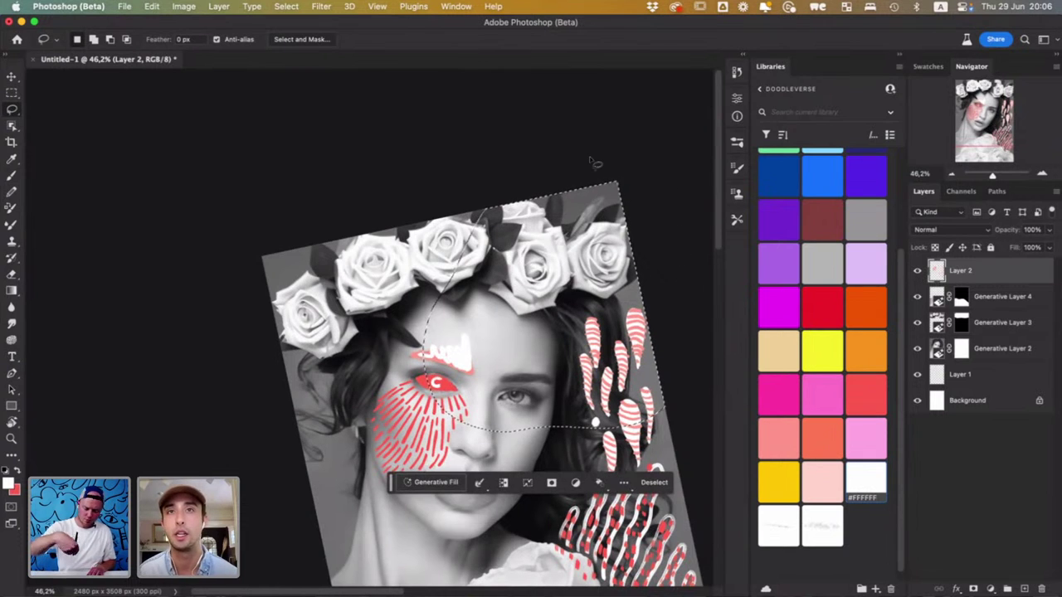
click(444, 483)
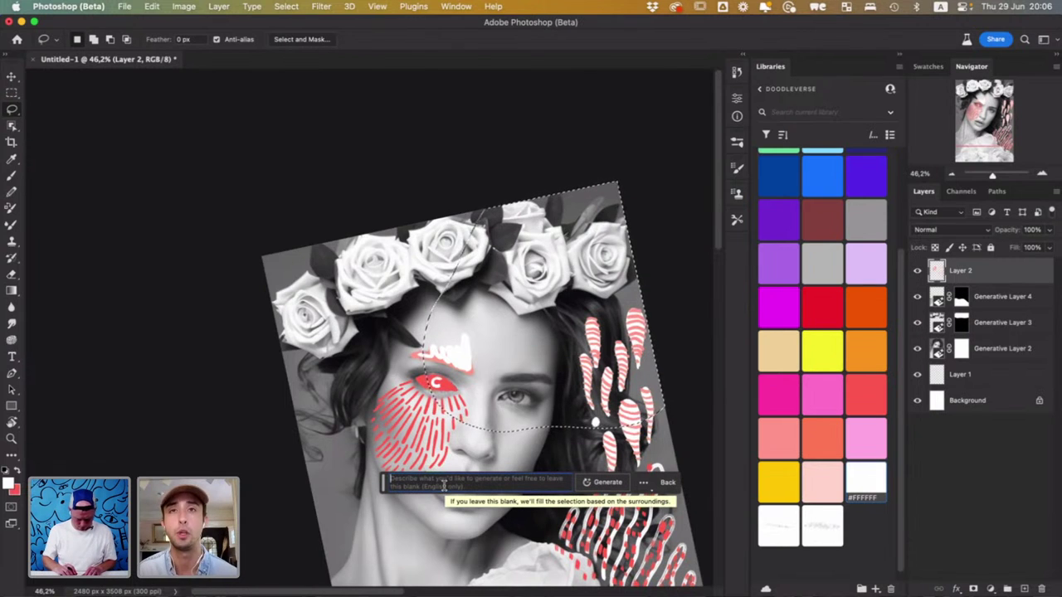
text(bees)
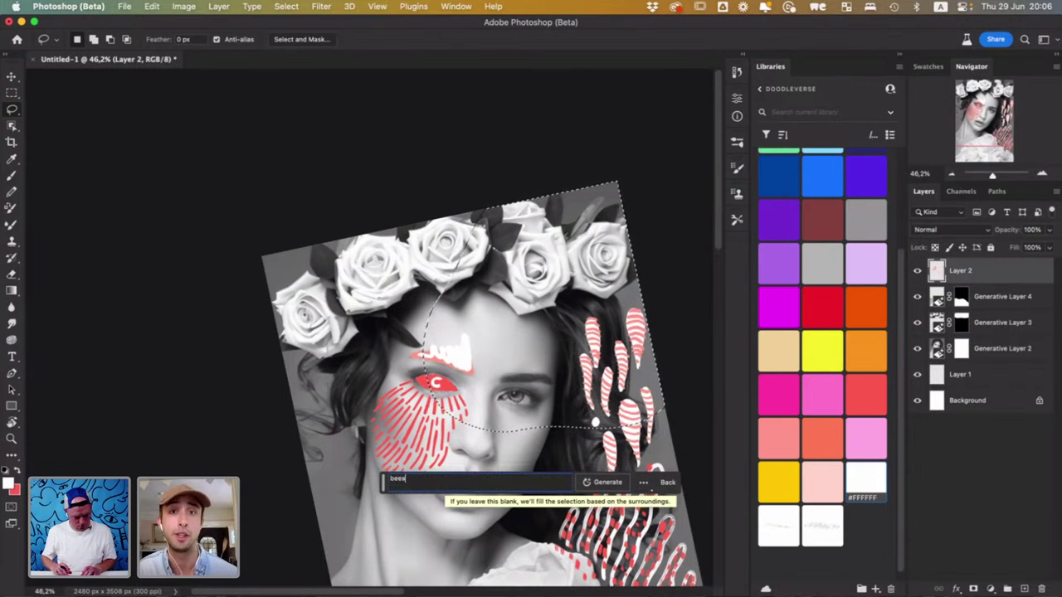
key(Return)
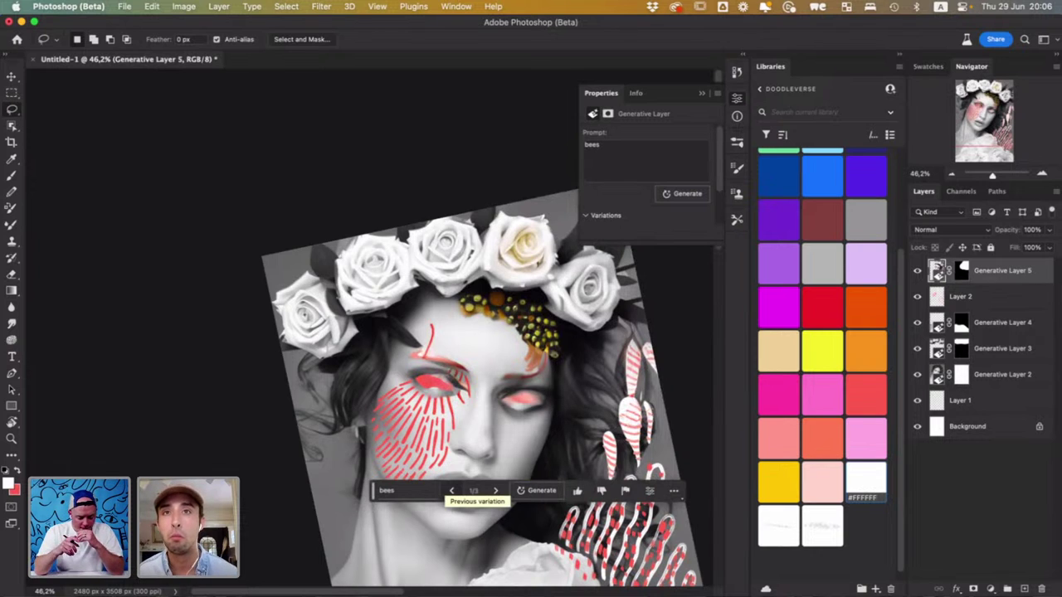
Compare the three generated "bees" variations and return to the first one
click(495, 491)
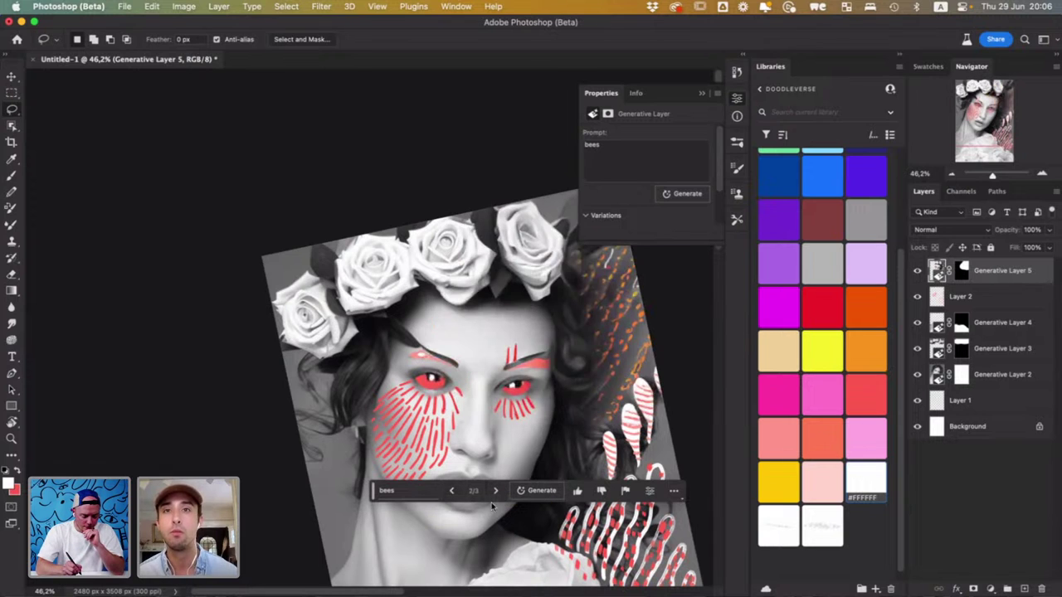
click(496, 491)
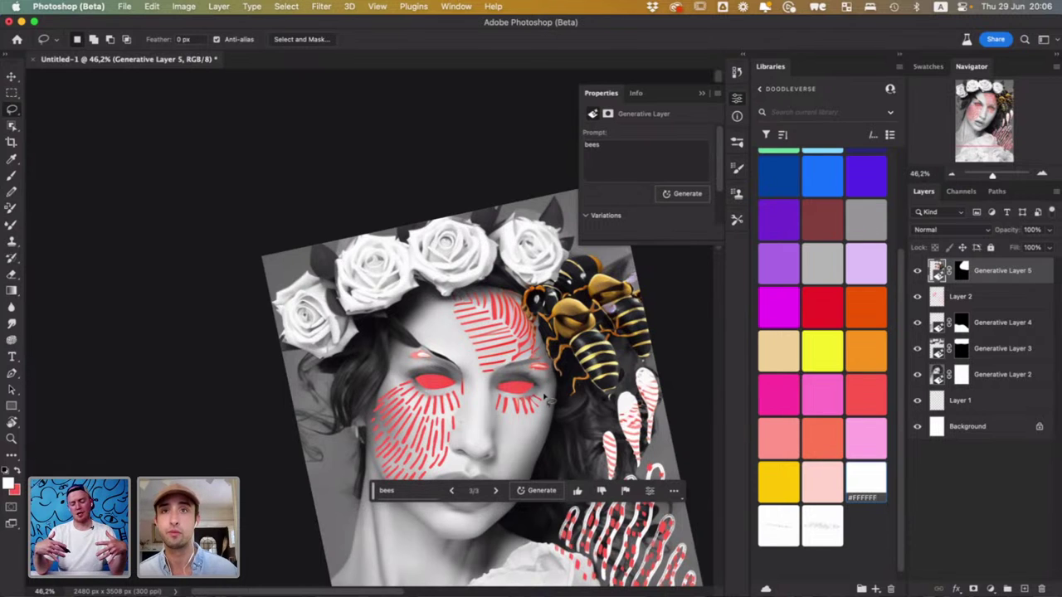
click(451, 491)
click(451, 491)
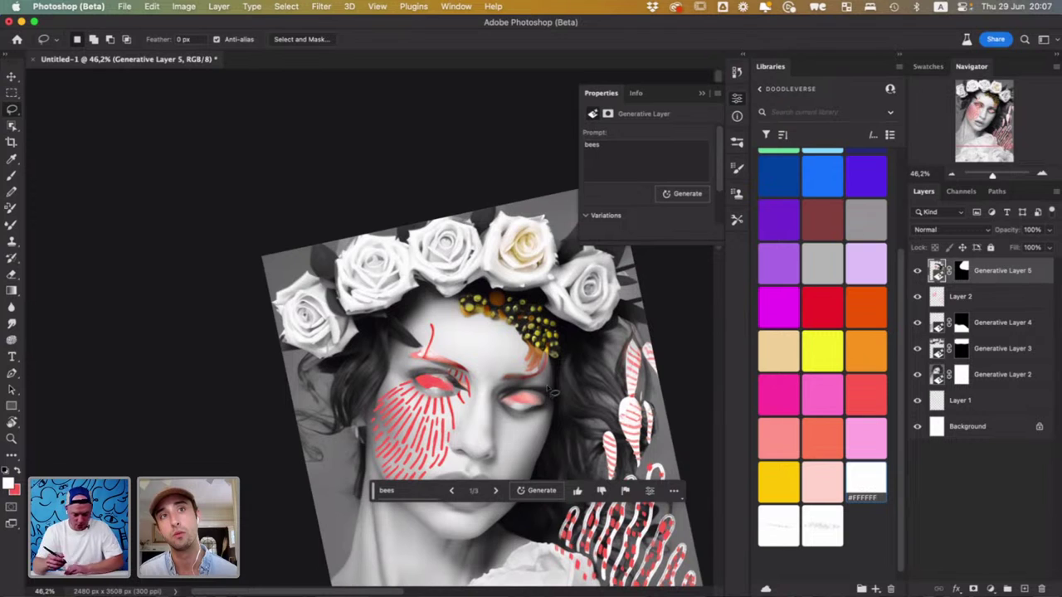
Copy a lassoed area of the beads, roses, plain eye and hair to a new layer and hide the "bees" generative layer
mouse_move(477, 211)
mouse_down()
mouse_move(444, 292)
mouse_move(459, 331)
mouse_move(502, 360)
mouse_move(503, 375)
mouse_move(562, 391)
mouse_move(499, 390)
mouse_move(501, 427)
mouse_move(524, 438)
mouse_move(564, 429)
mouse_move(587, 412)
mouse_move(628, 327)
mouse_move(670, 295)
mouse_move(675, 172)
mouse_move(587, 130)
mouse_move(511, 171)
mouse_move(479, 209)
mouse_up()
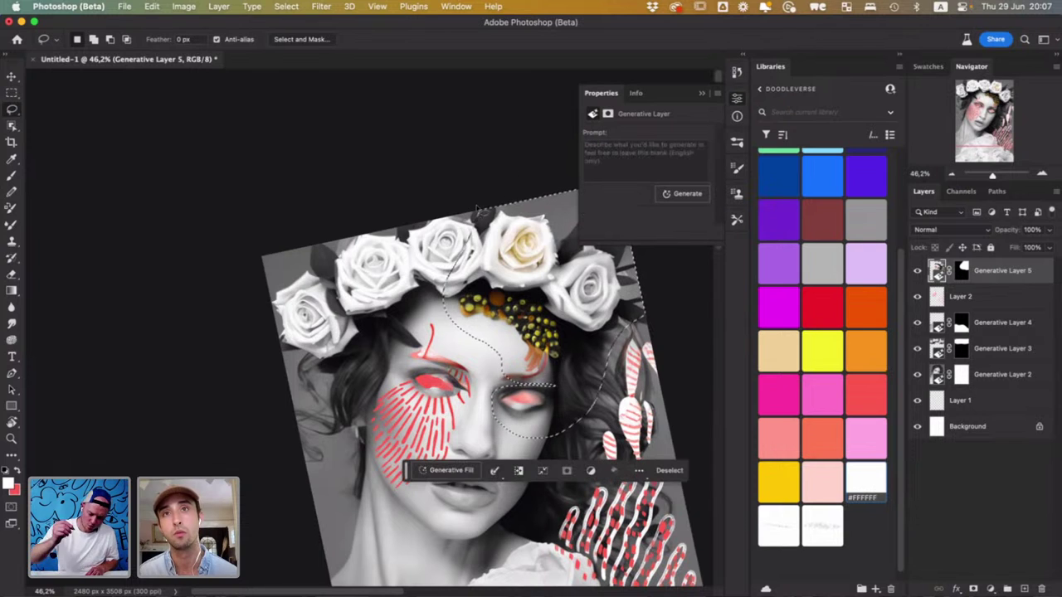
key(ctrl+j)
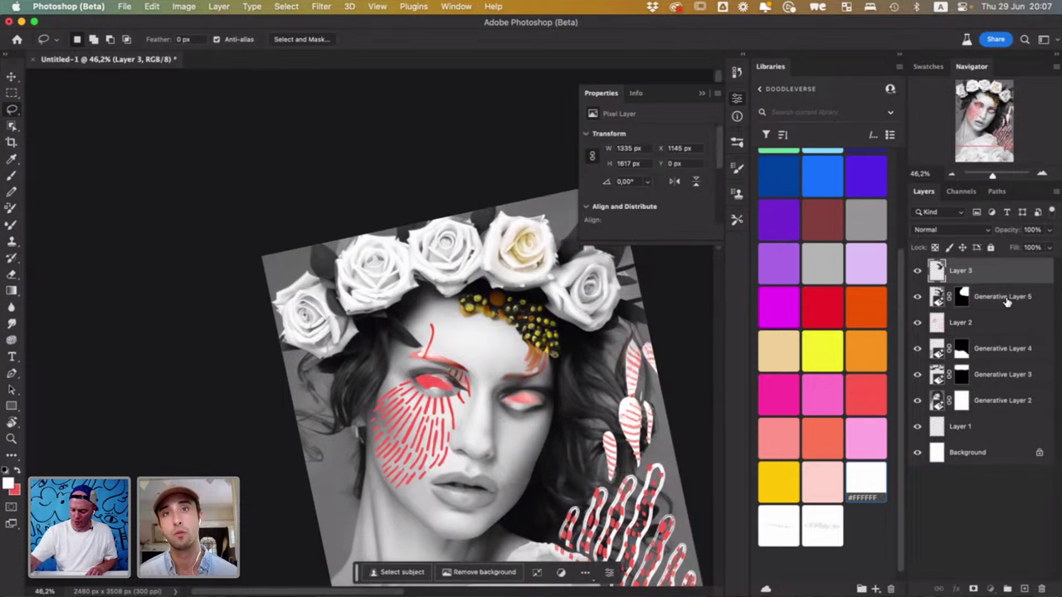
click(1005, 298)
click(919, 296)
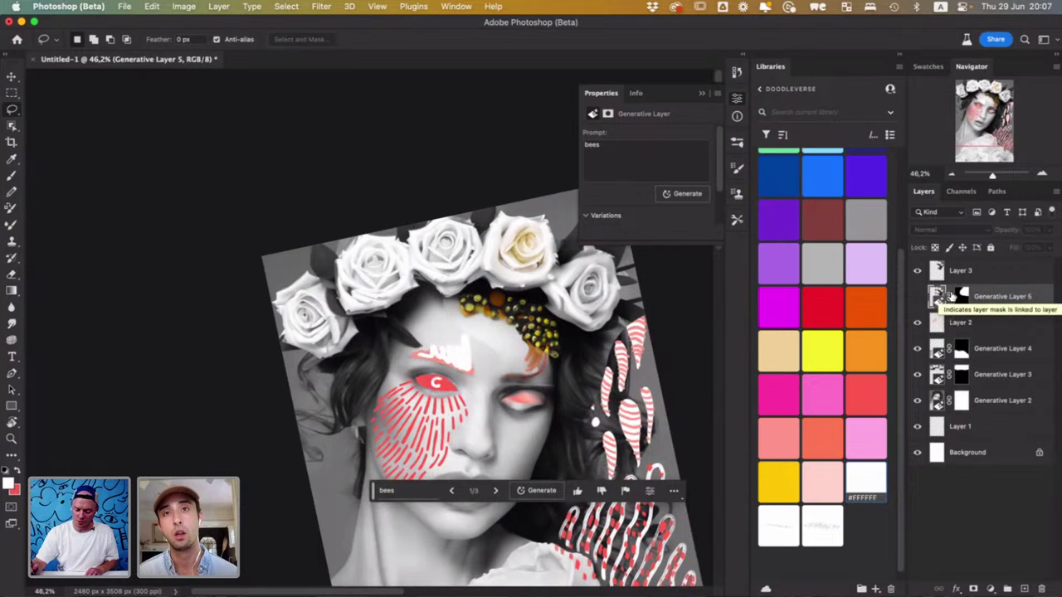
click(982, 276)
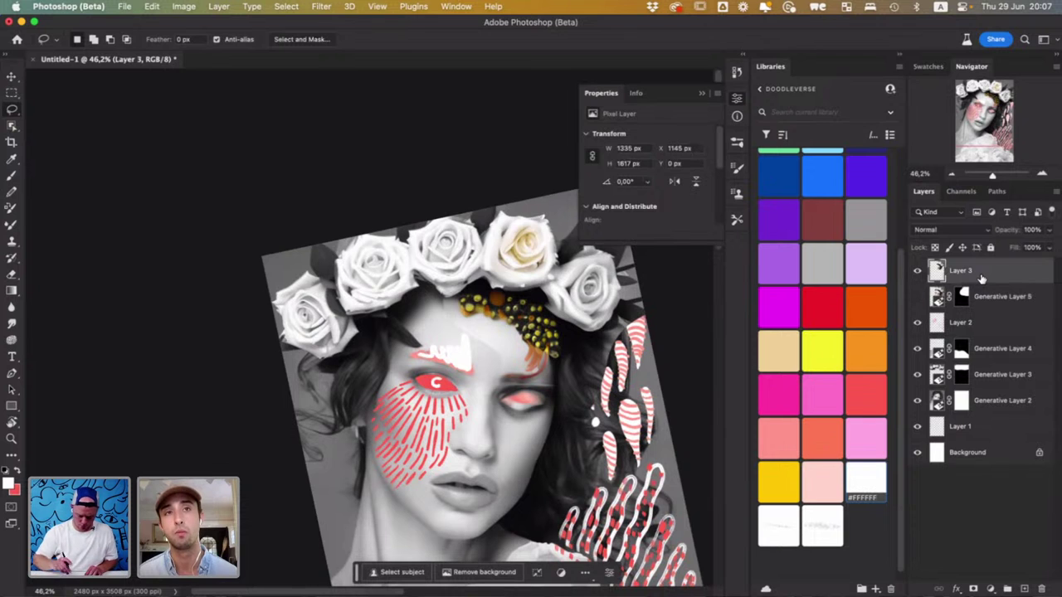
Desaturate the copied beads, roses and eye layer with Hue/Saturation, setting Saturation to -100
key(super+u)
drag(499, 248, 365, 249)
drag(524, 143, 408, 52)
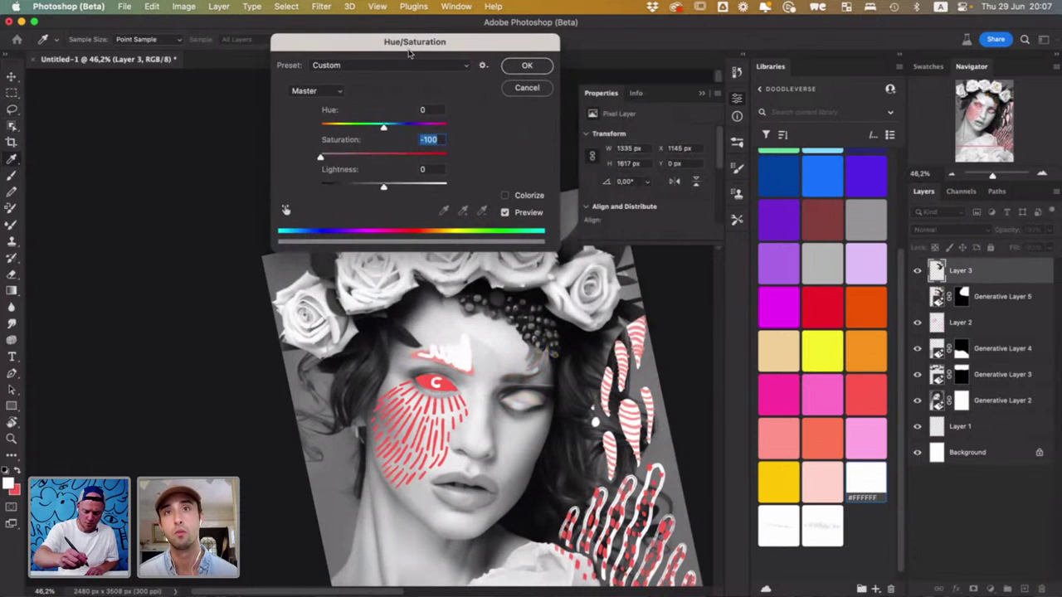
click(527, 67)
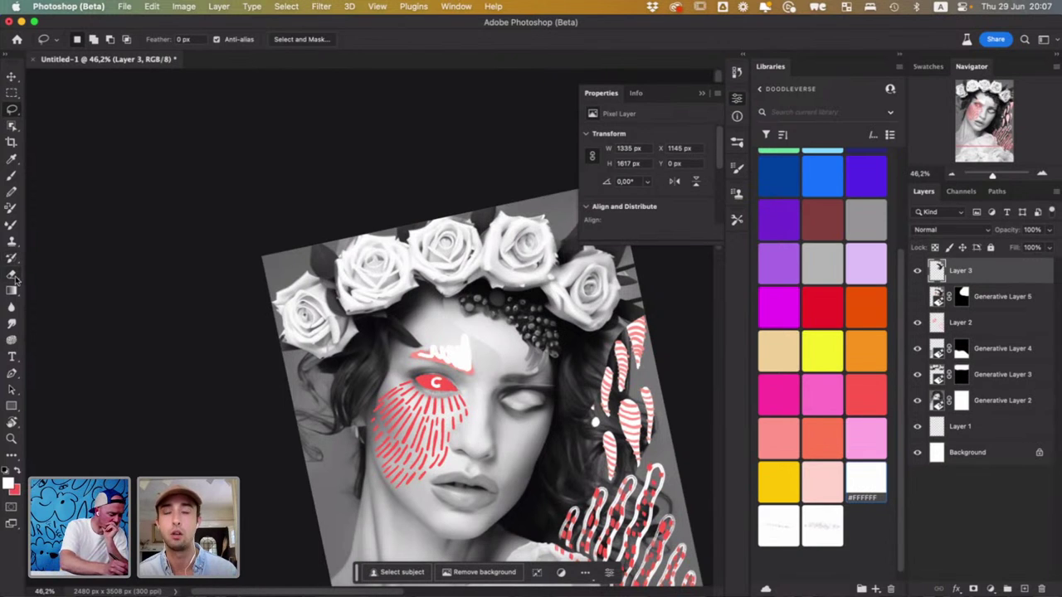
Enlarge the Smudge tool to 150 px and smudge the edges of the copied layer across the forehead into the surrounding photo
click(13, 275)
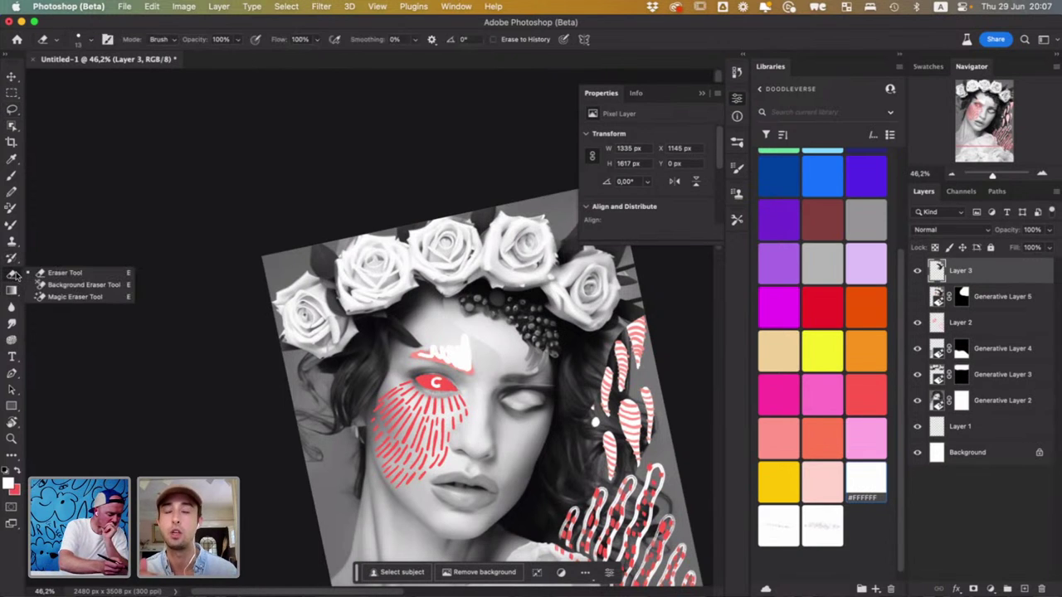
click(13, 322)
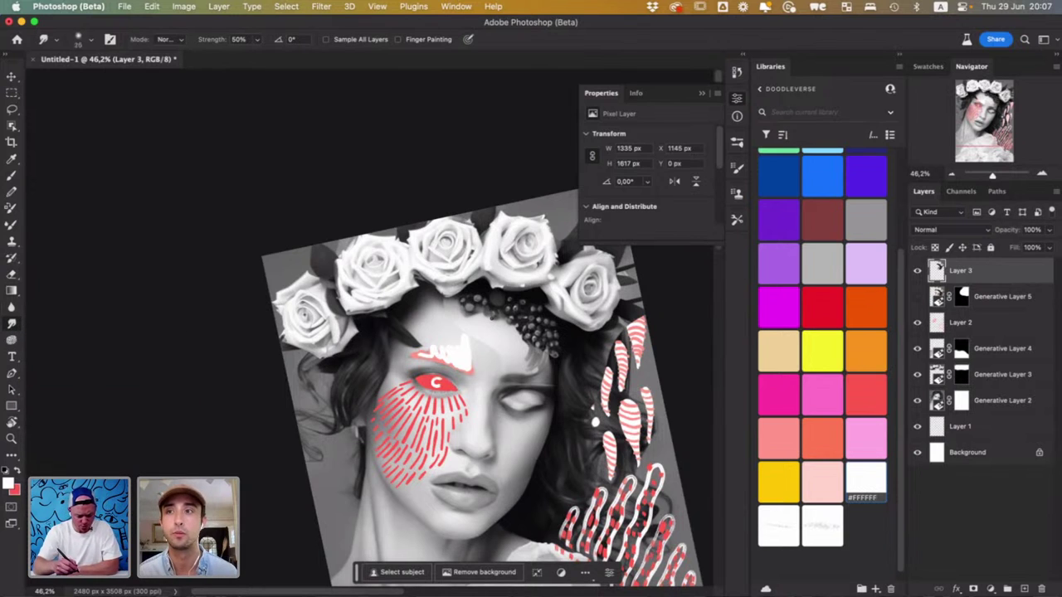
key(bracketright)
key(bracketright)
key(bracketright)
key(bracketright)
key(bracketright)
key(bracketright)
mouse_move(452, 306)
mouse_down()
mouse_move(502, 361)
mouse_move(534, 358)
mouse_move(527, 367)
mouse_move(533, 355)
mouse_move(499, 370)
mouse_up()
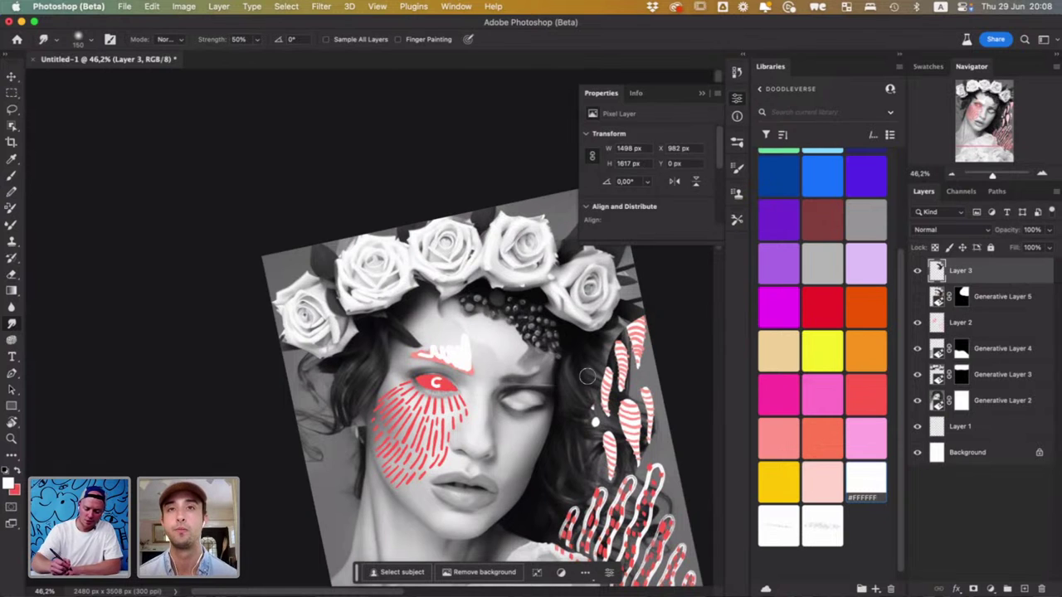
scroll(553, 345, right, 3)
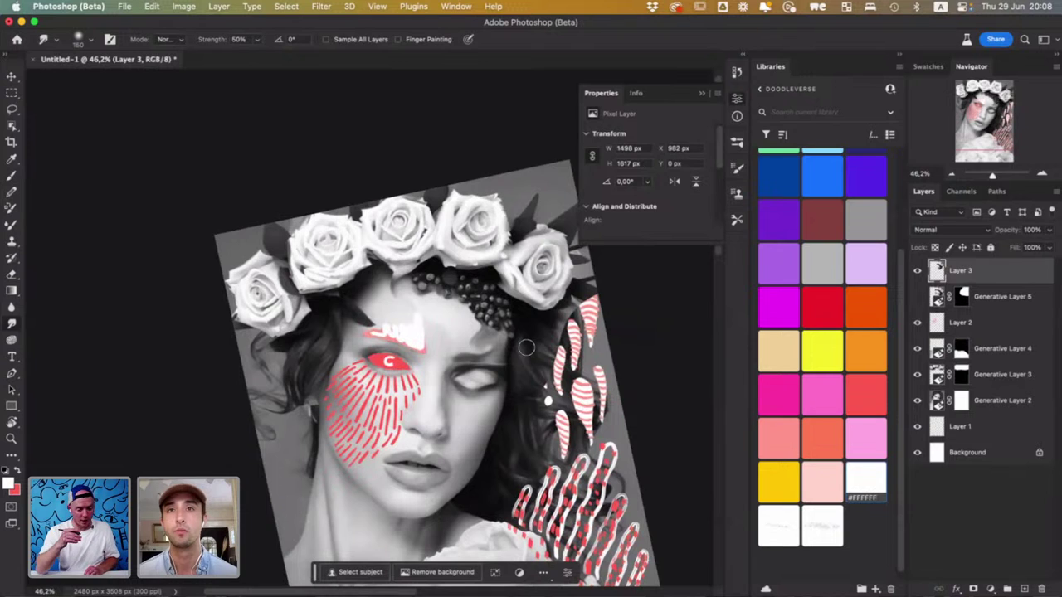
Save the file as a Creative Cloud document named "model"
key(super+s)
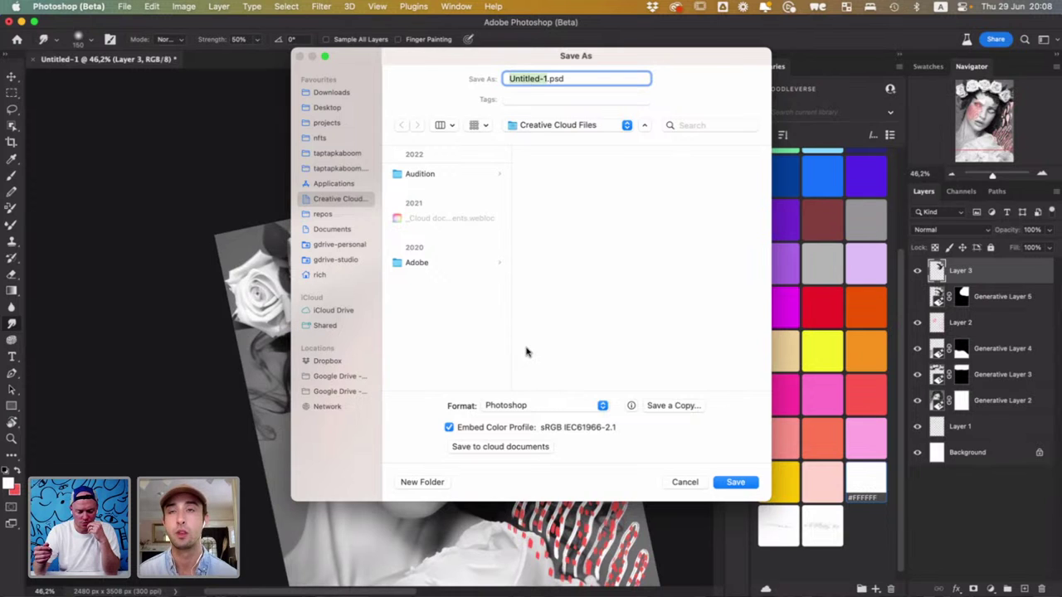
click(521, 448)
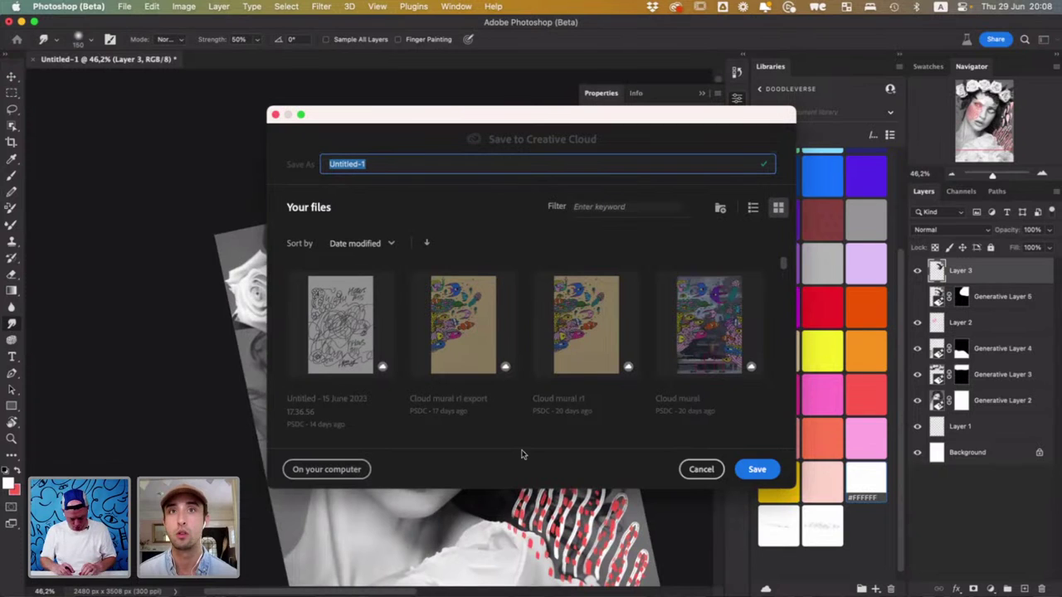
text(model)
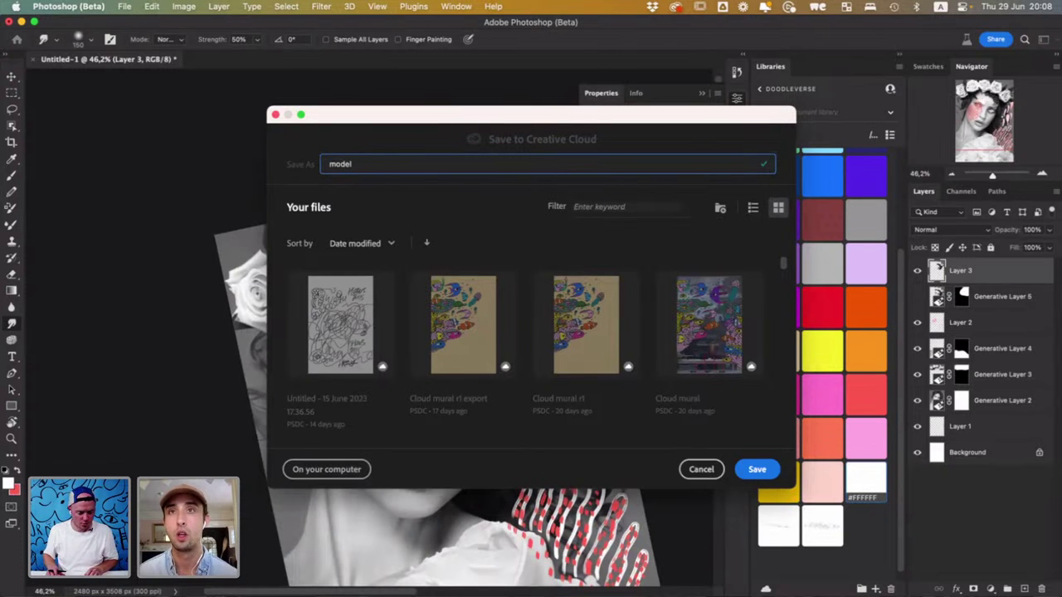
click(757, 469)
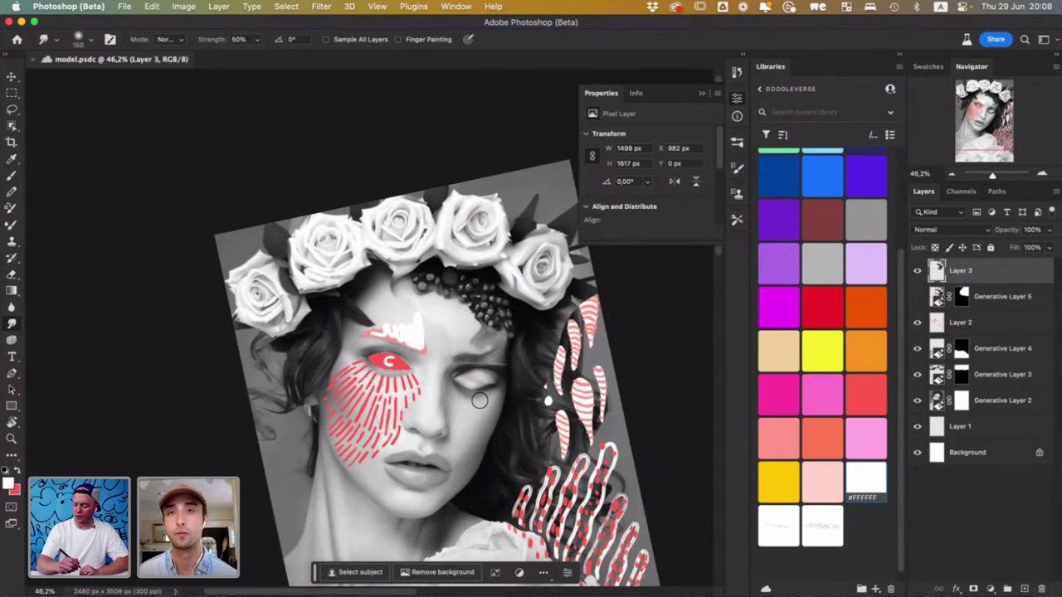
Add a new layer above Layer 3, set its blend mode to Multiply and make red the foreground colour
click(1026, 590)
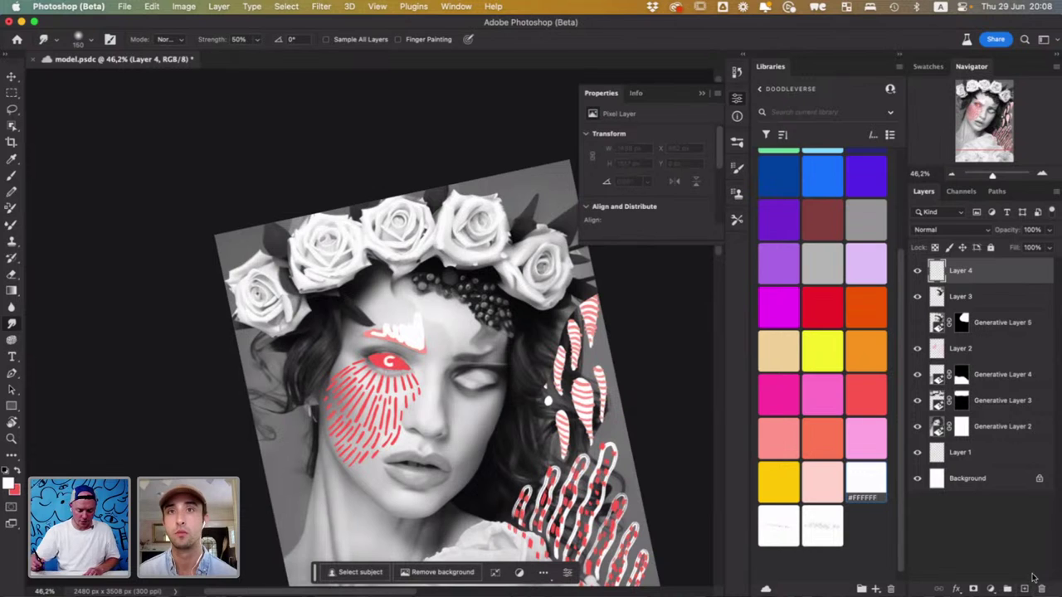
click(933, 231)
click(940, 279)
key(x)
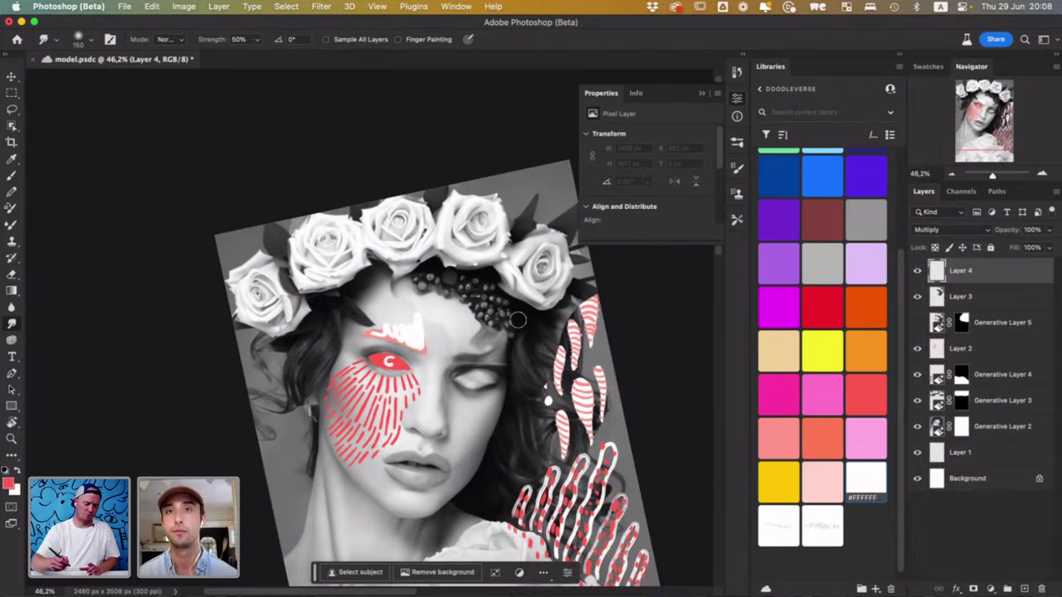
Paint red over all the dark beads beneath the rose crown with a 70 px Brush on the Multiply layer
drag(507, 394, 541, 423)
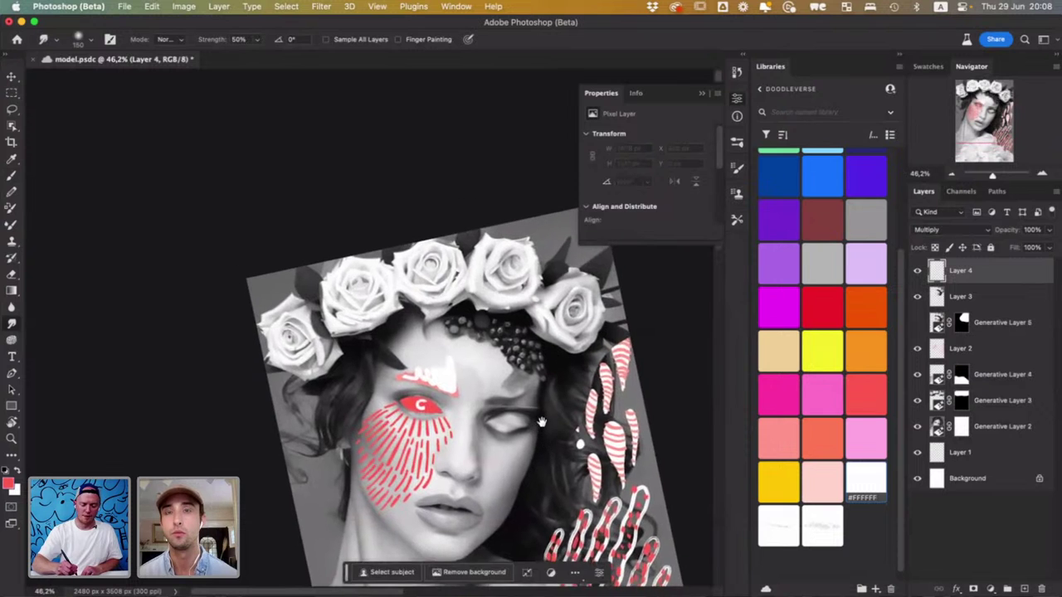
scroll(541, 423, up, 5)
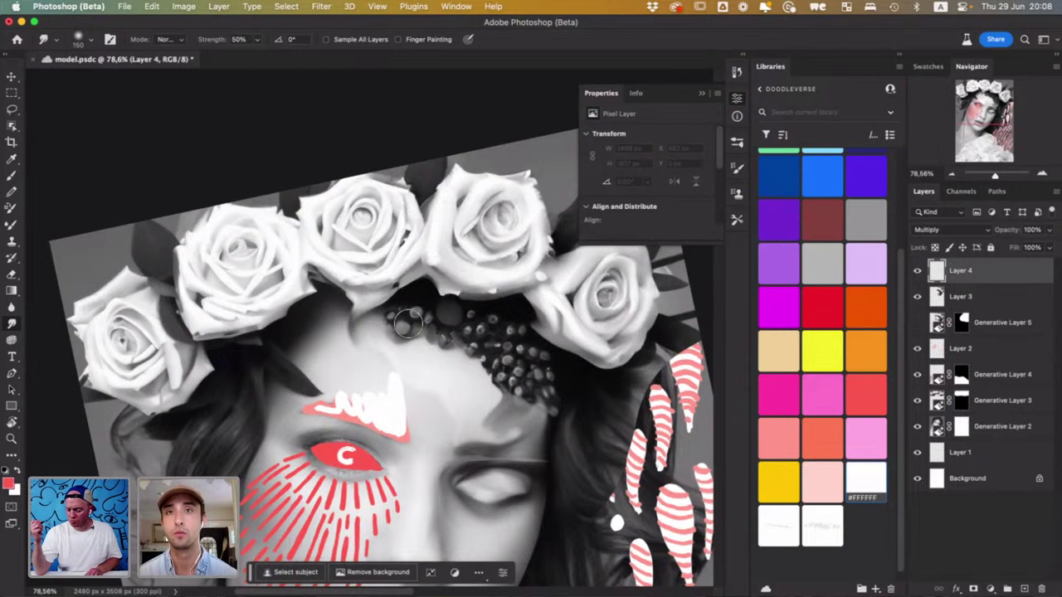
mouse_move(408, 323)
mouse_down()
mouse_move(466, 328)
mouse_move(466, 355)
mouse_up()
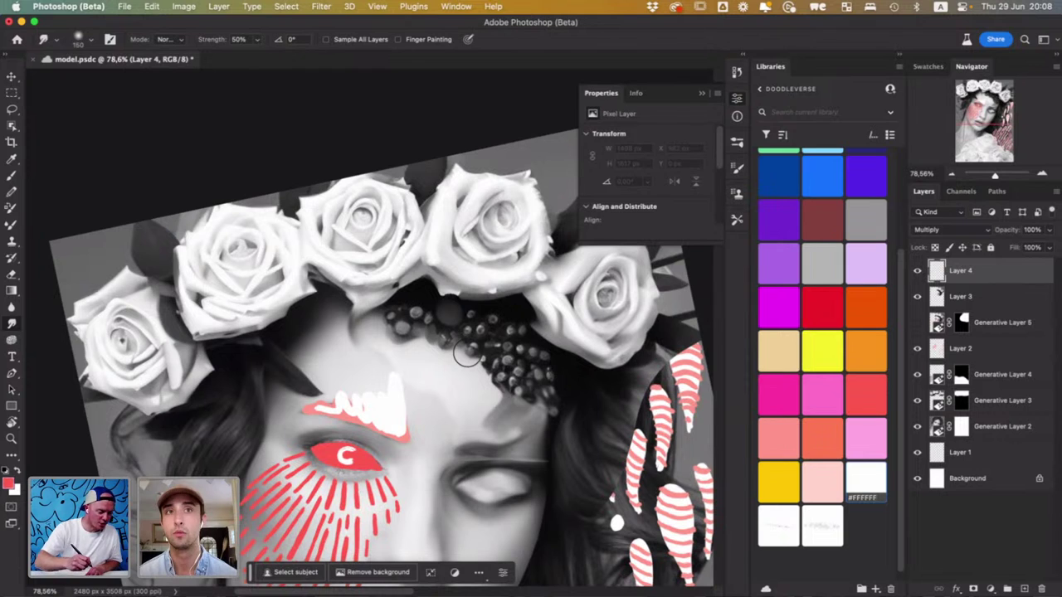
key(b)
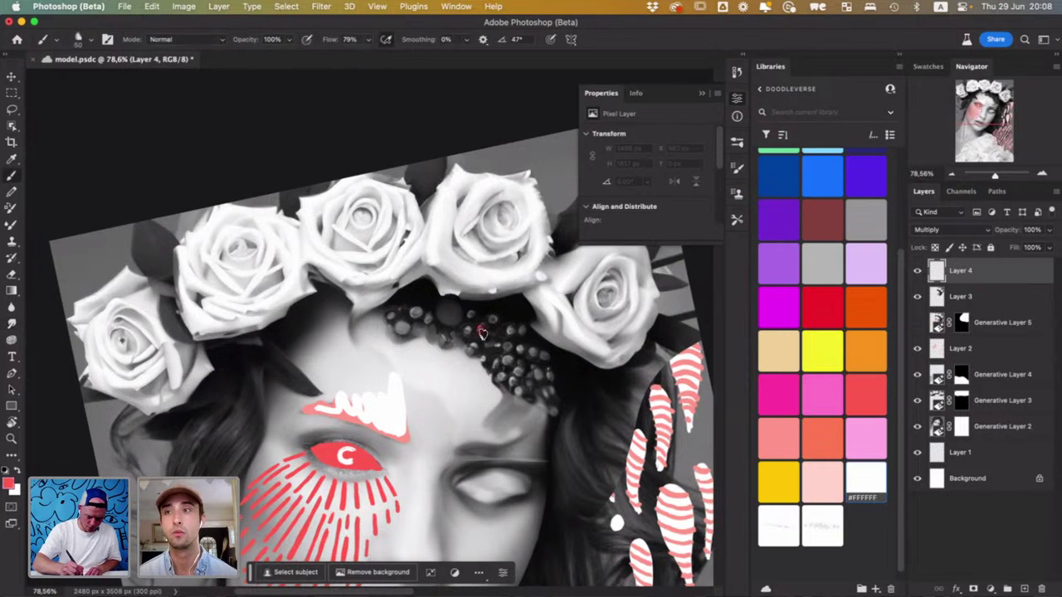
click(481, 332)
click(401, 329)
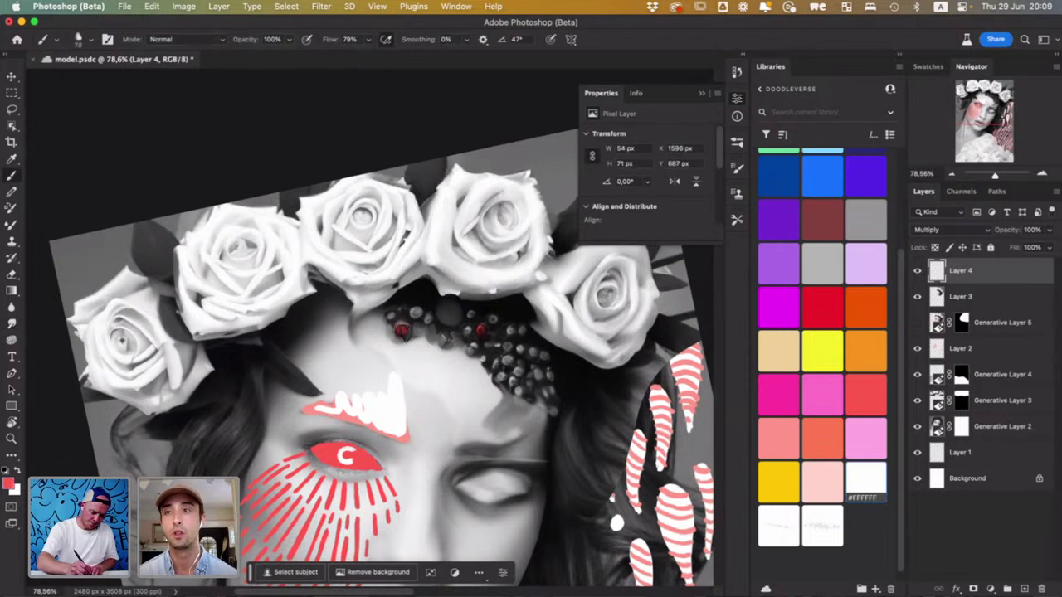
click(392, 318)
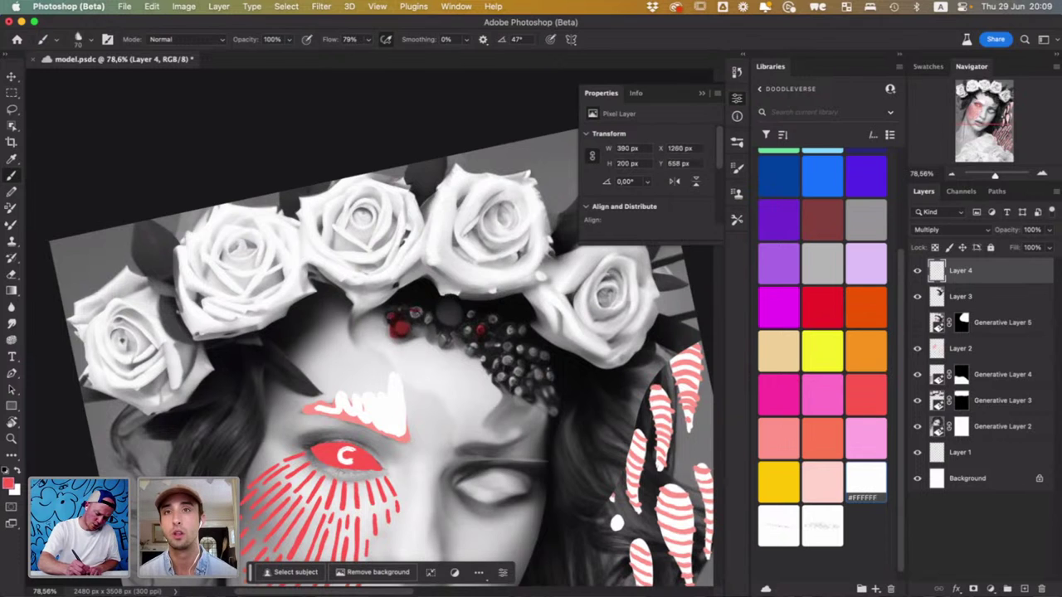
click(429, 320)
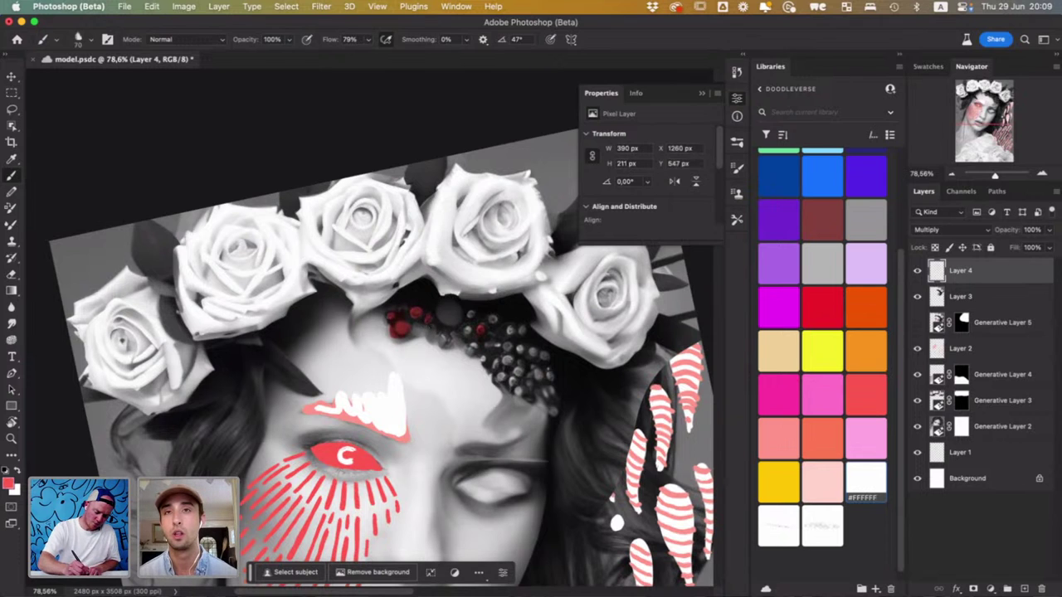
click(447, 342)
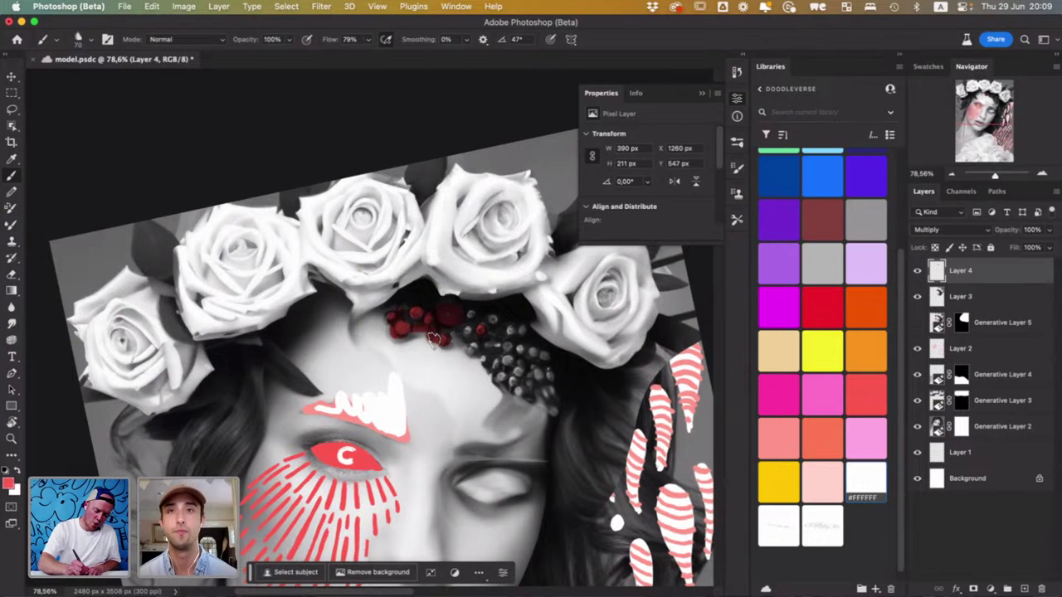
mouse_move(433, 339)
mouse_down()
mouse_move(394, 342)
mouse_move(399, 300)
mouse_up()
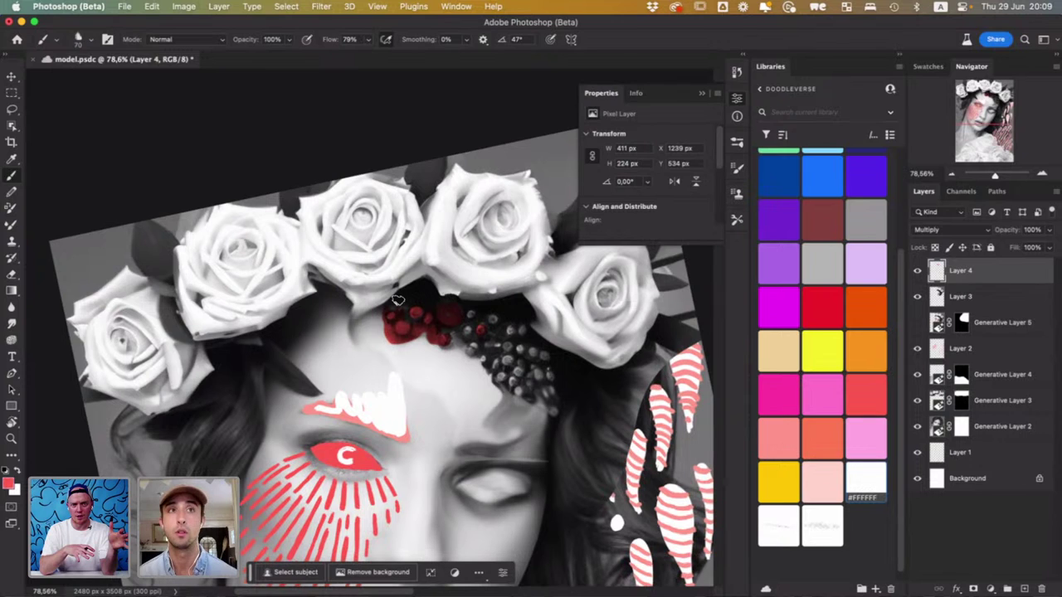
mouse_move(452, 340)
mouse_down()
mouse_move(469, 340)
mouse_move(473, 314)
mouse_move(473, 352)
mouse_move(493, 326)
mouse_move(488, 365)
mouse_move(502, 375)
mouse_up()
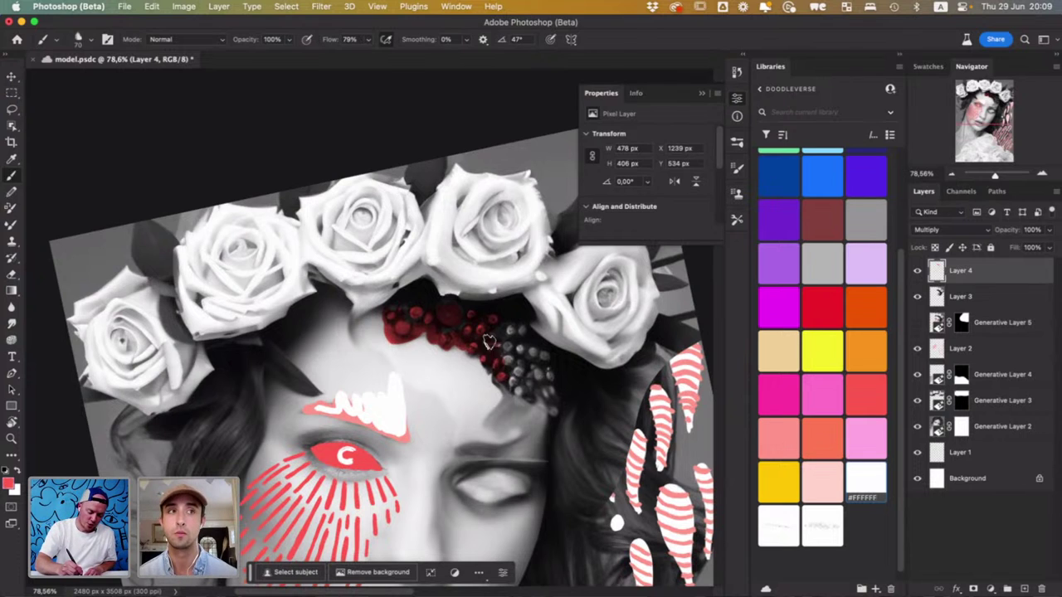
mouse_move(508, 330)
mouse_down()
mouse_move(510, 367)
mouse_move(523, 350)
mouse_move(546, 352)
mouse_move(518, 360)
mouse_move(510, 384)
mouse_move(520, 395)
mouse_move(503, 382)
mouse_move(543, 371)
mouse_move(555, 410)
mouse_move(536, 388)
mouse_up()
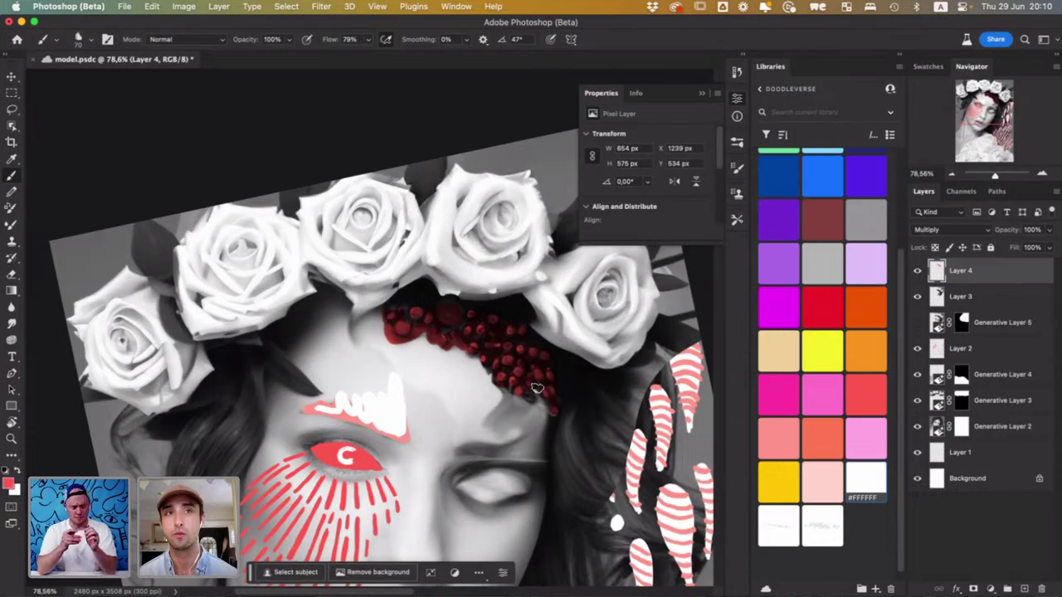
Switch to Chrome, examine the artist's Behance profile and the "Expressive Abstraction vs Geometric Precision" project, and return to Photoshop
key(super+Tab)
key(super+Tab)
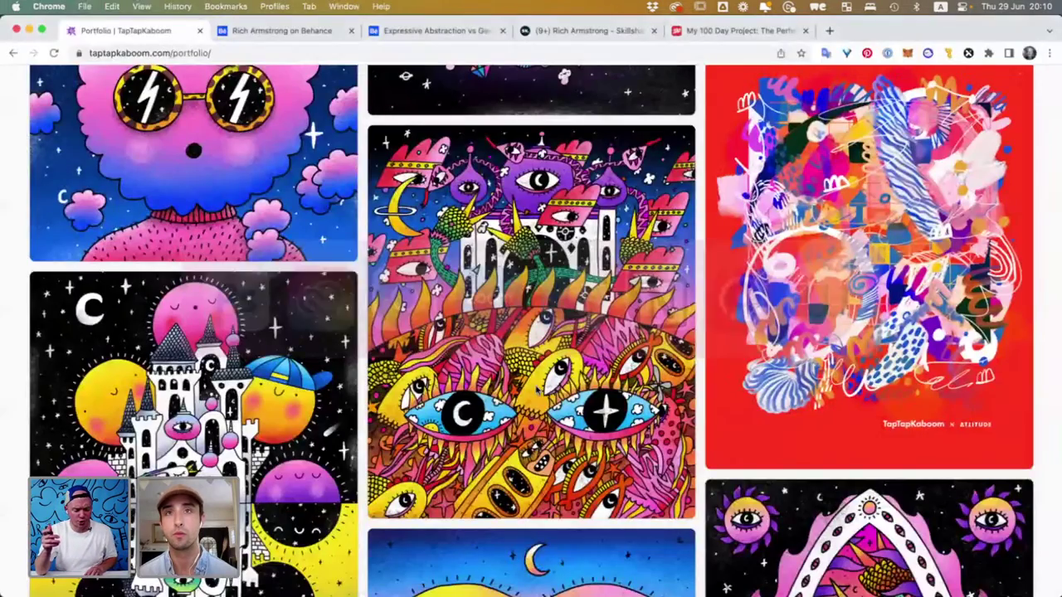
click(316, 31)
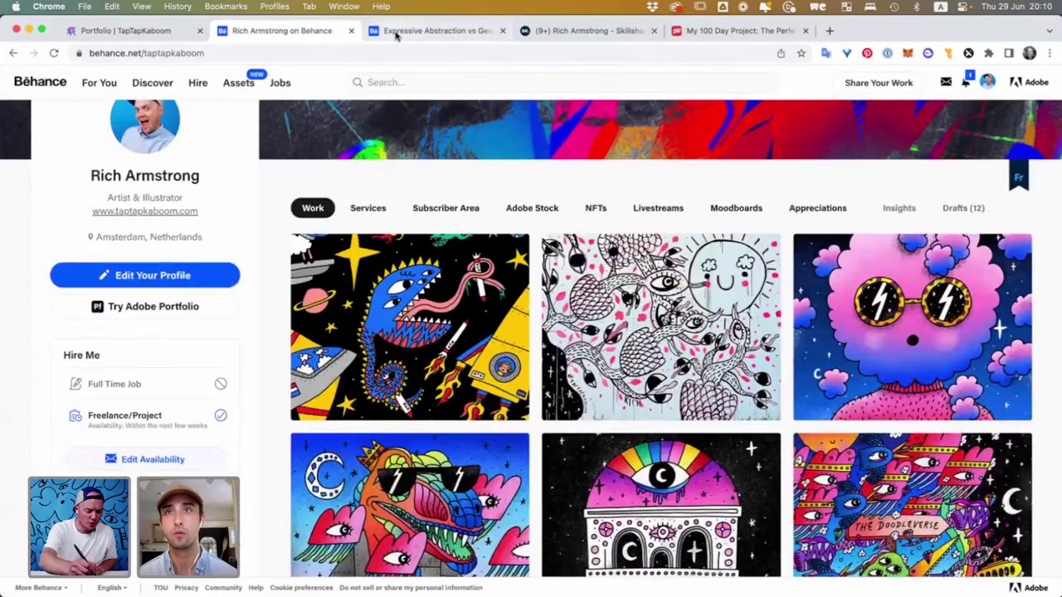
click(395, 34)
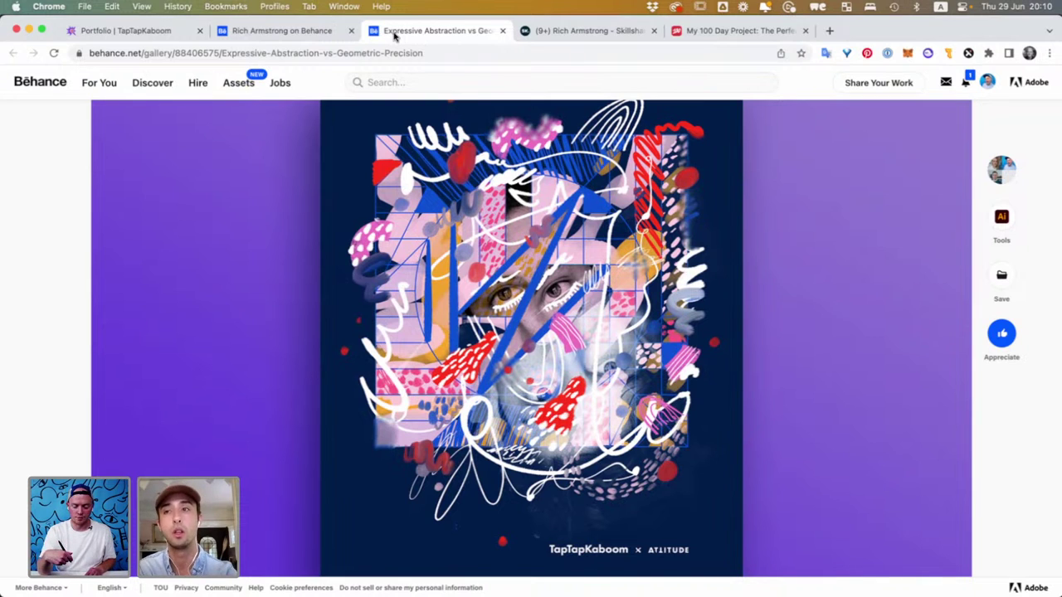
scroll(508, 207, down, 10)
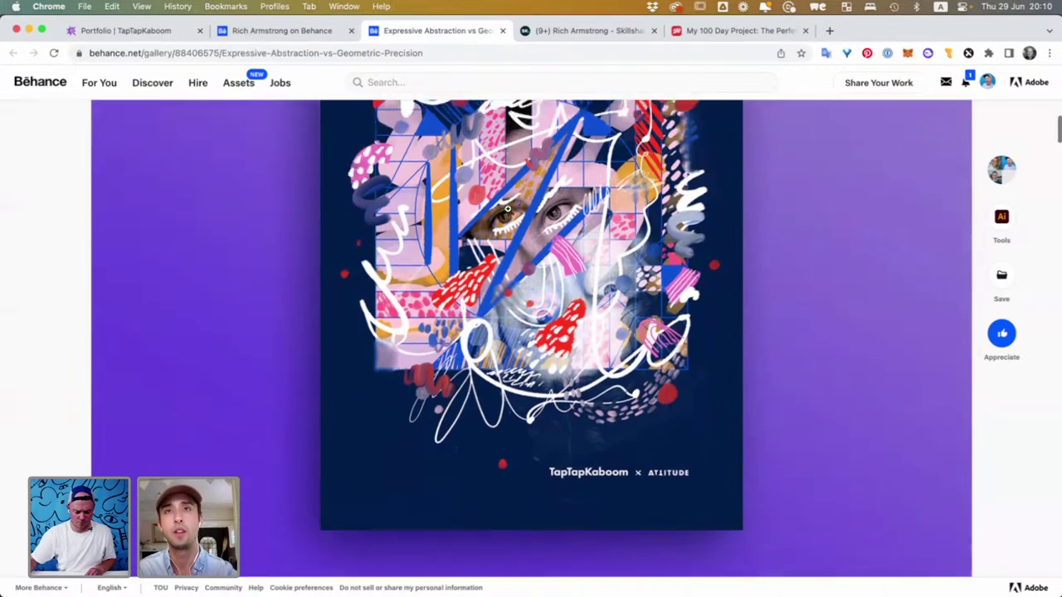
scroll(507, 207, down, 15)
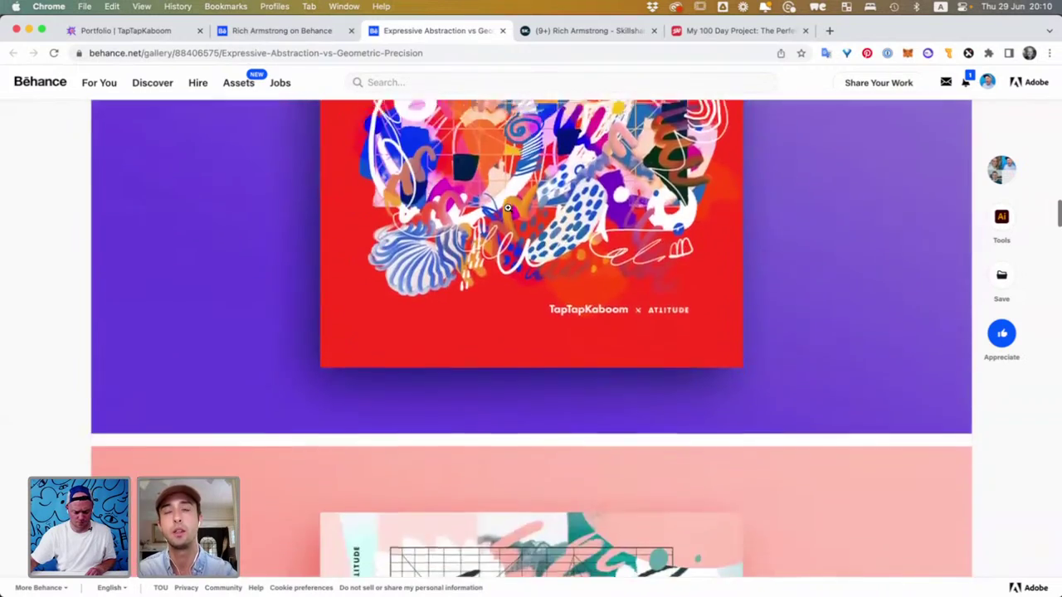
scroll(508, 207, down, 3)
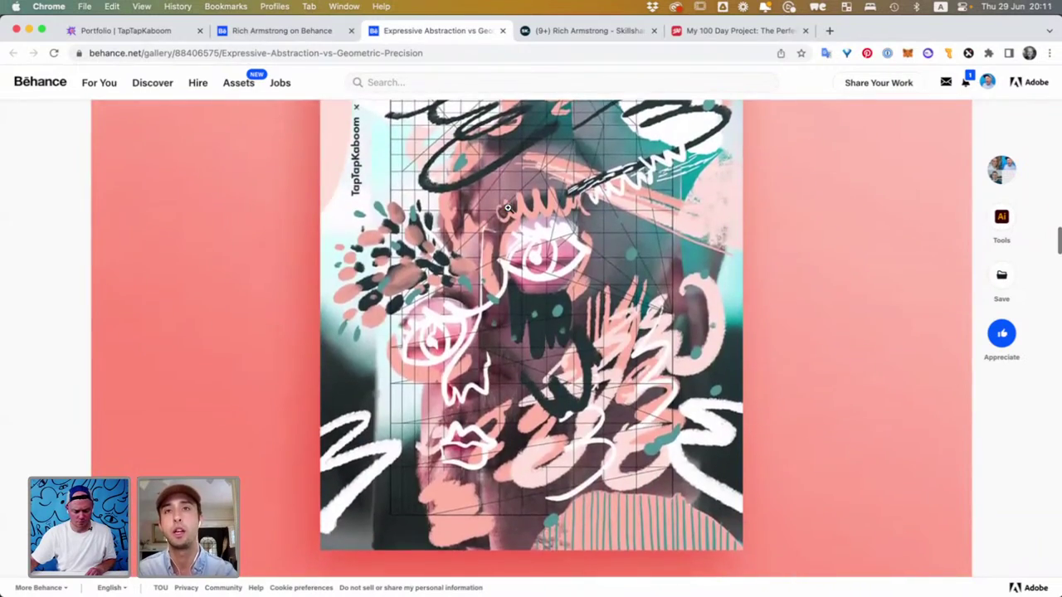
key(super+Tab)
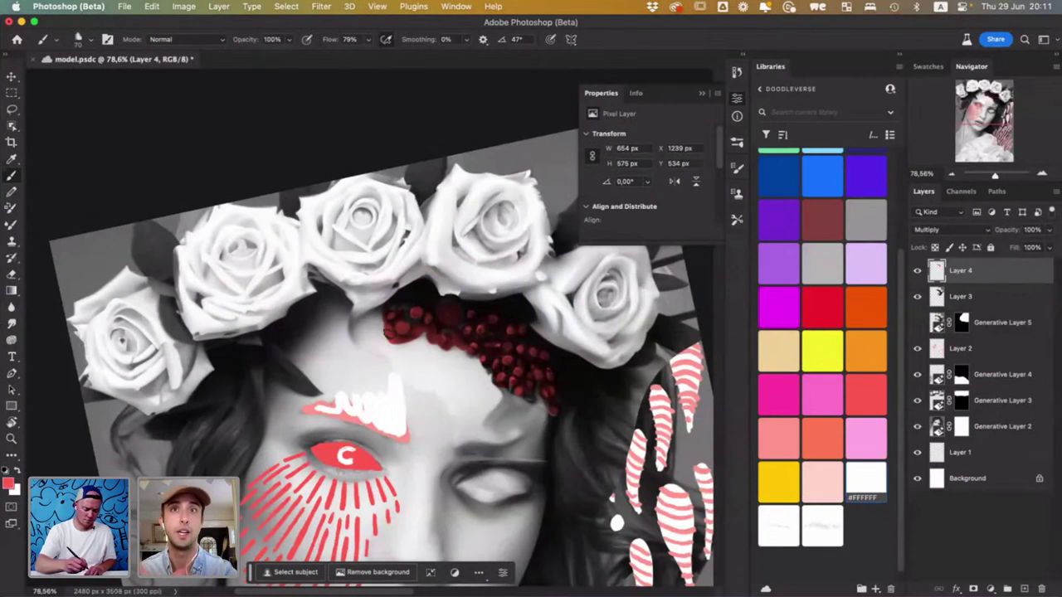
Paint red vertical drips below the beads and fill the forehead down to the plain eyebrow with short red dashes
drag(414, 333, 421, 405)
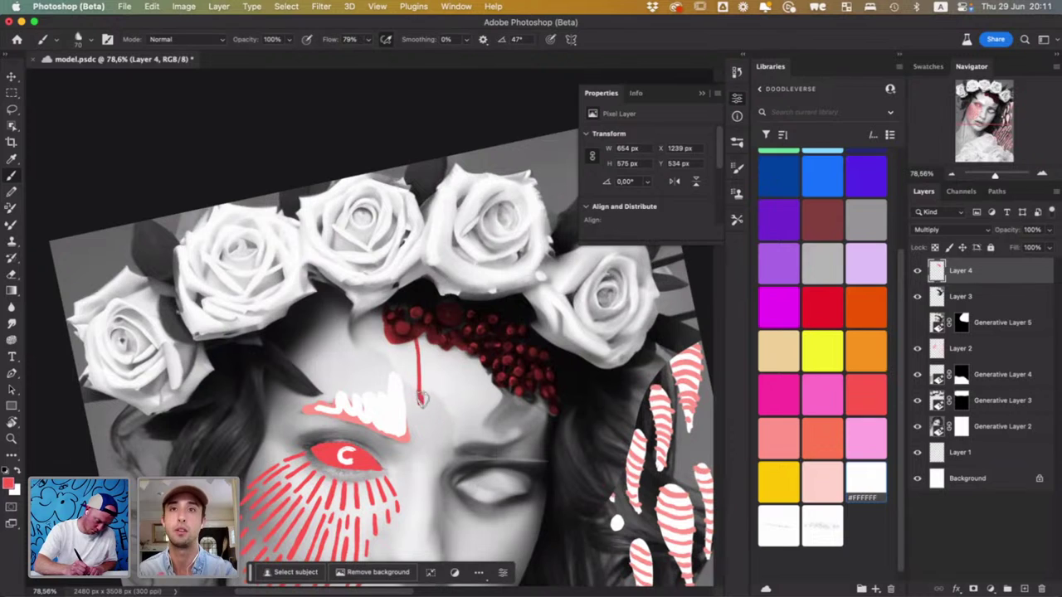
drag(428, 340, 430, 380)
drag(459, 333, 463, 415)
drag(473, 350, 489, 408)
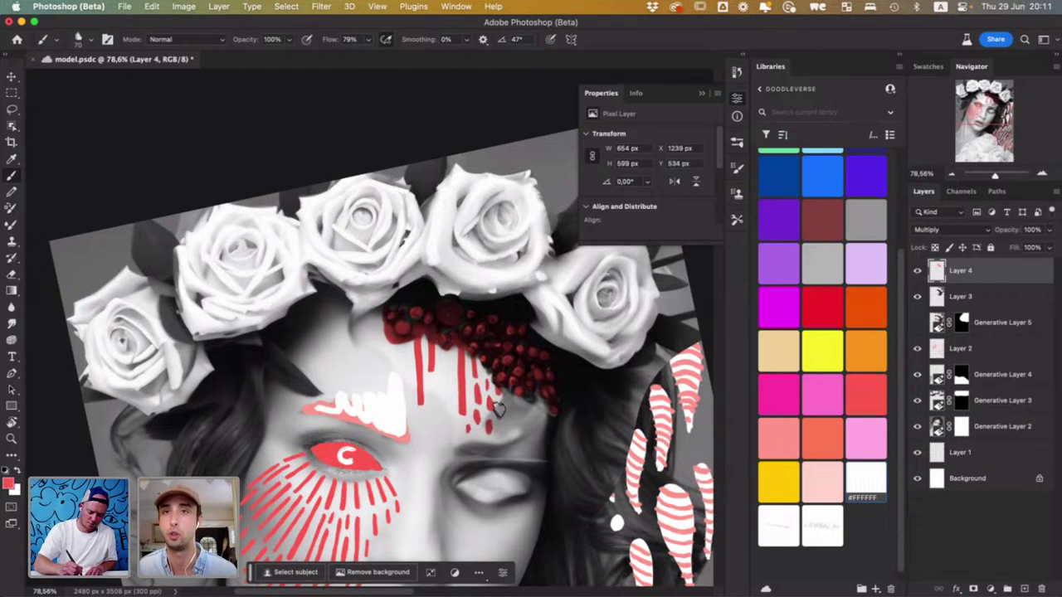
mouse_move(498, 398)
mouse_down()
mouse_move(508, 426)
mouse_move(520, 401)
mouse_move(527, 413)
mouse_move(520, 442)
mouse_move(543, 405)
mouse_move(541, 452)
mouse_up()
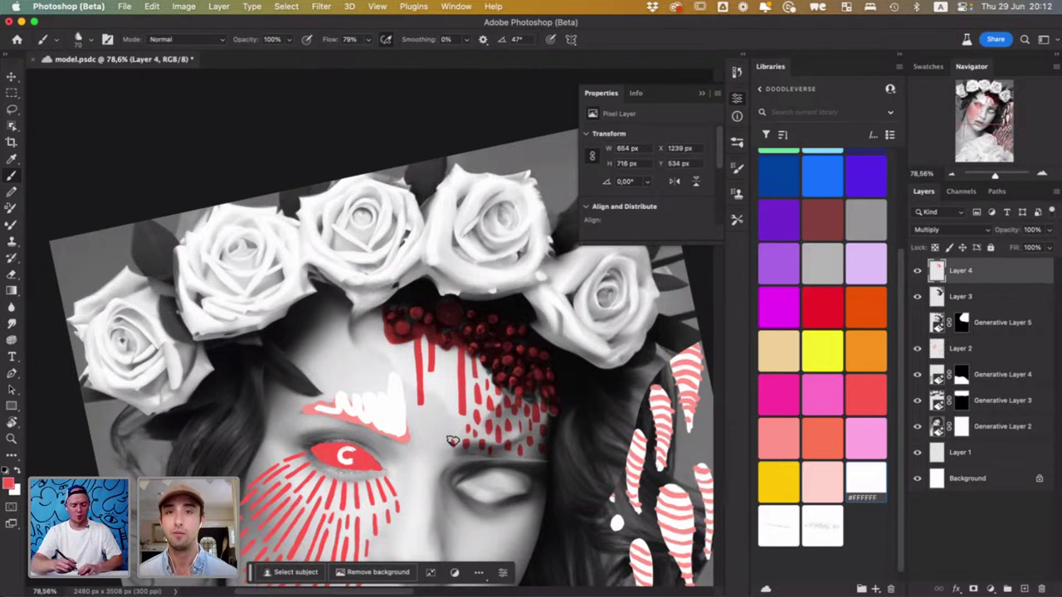
Add long red vertical drips from the beads down the centre of the forehead, between the white-spiked eyebrow and the dashes
scroll(452, 441, down, 5)
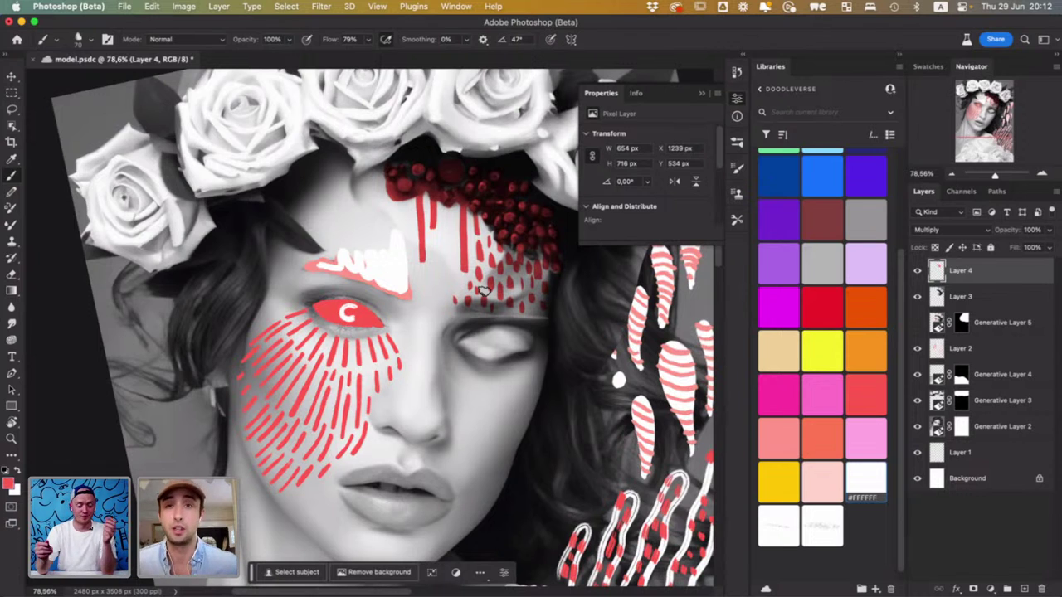
drag(445, 201, 445, 294)
drag(434, 242, 432, 310)
drag(420, 262, 424, 327)
drag(408, 197, 414, 320)
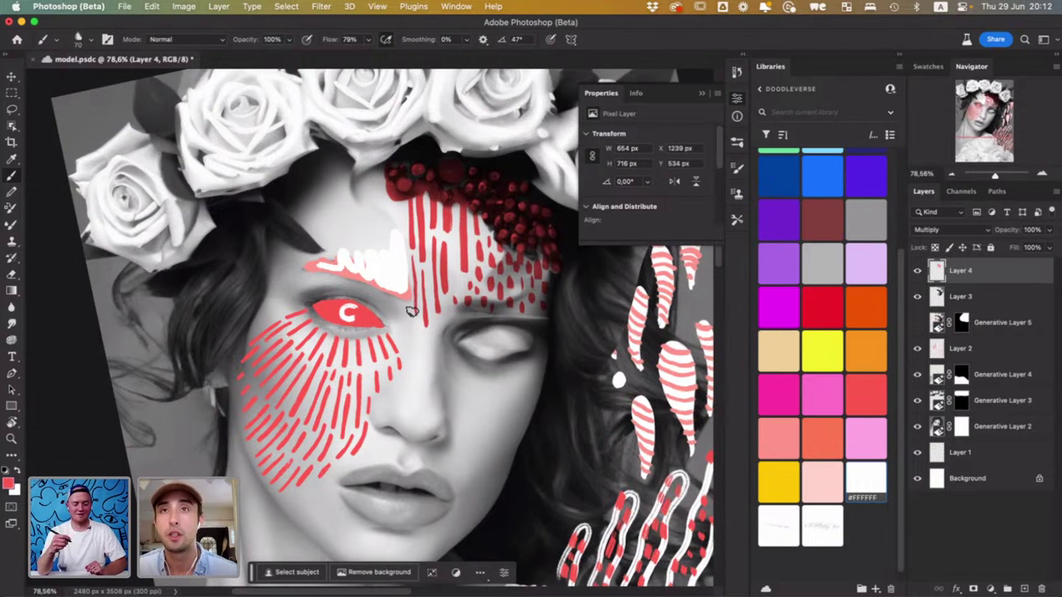
Add more red vertical drips on the forehead beside the white-spiked eyebrow and paint red along the shadow beneath the central rose
mouse_move(452, 236)
mouse_down()
mouse_move(465, 293)
mouse_move(462, 281)
mouse_move(435, 344)
mouse_up()
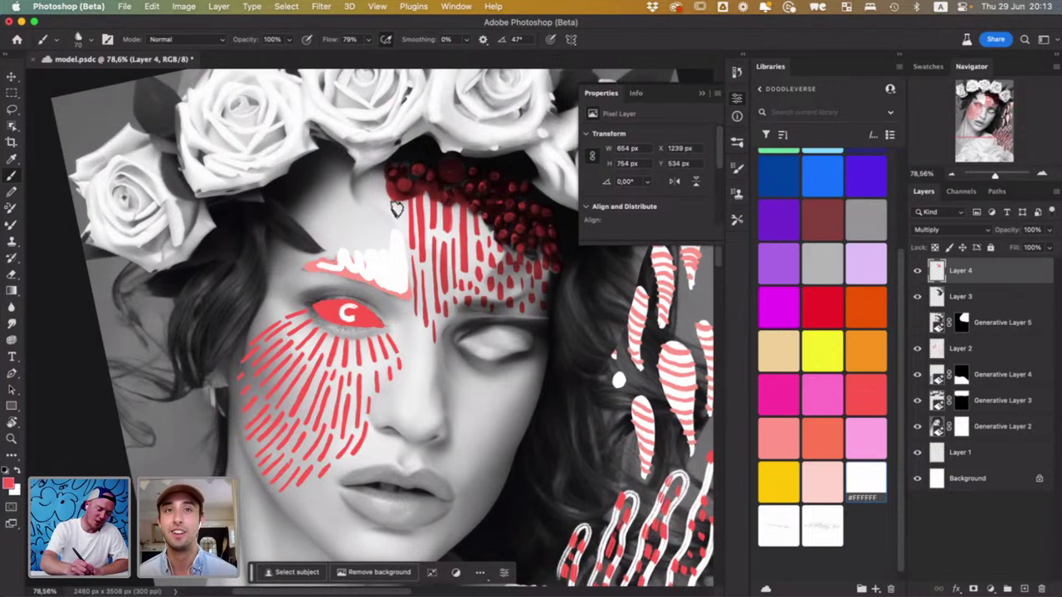
drag(400, 194, 401, 242)
drag(384, 192, 384, 214)
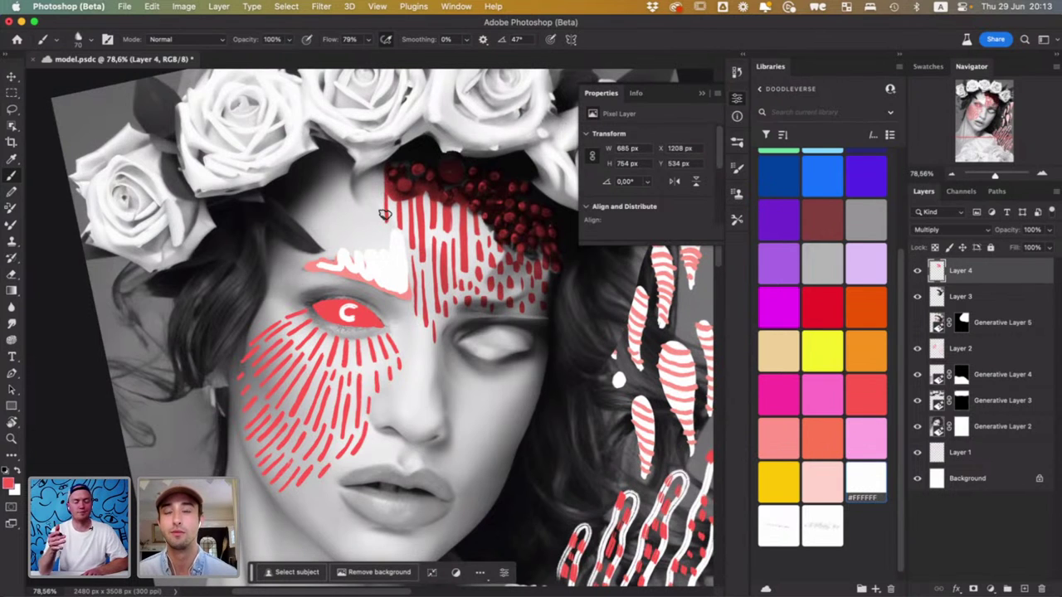
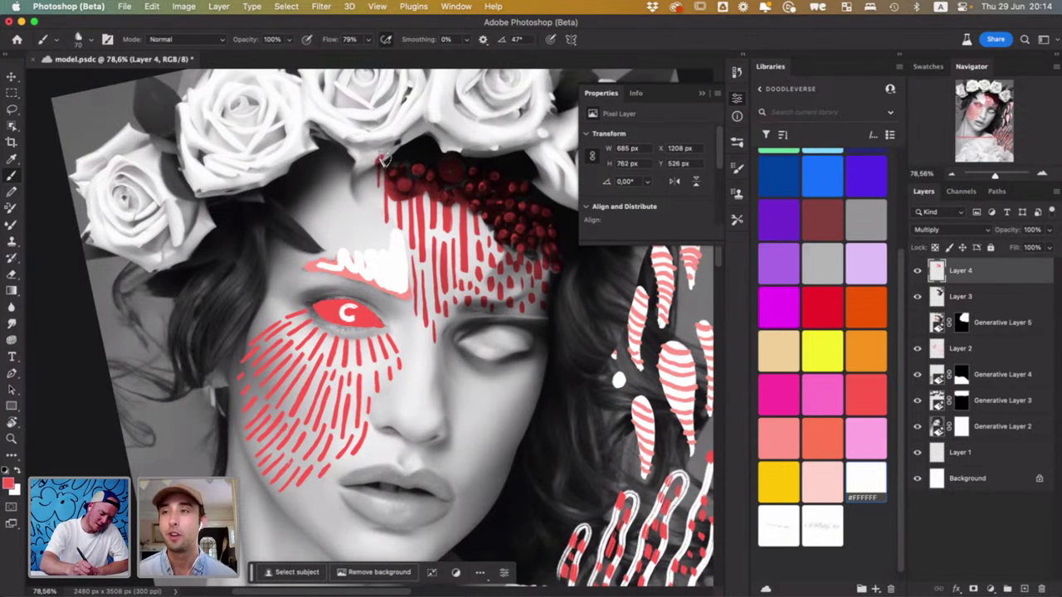
mouse_move(375, 164)
mouse_down()
mouse_move(402, 122)
mouse_move(388, 153)
mouse_move(430, 130)
mouse_move(483, 169)
mouse_move(469, 281)
mouse_up()
Cover the rose directly above the beads with short red brush dabs, spilling slightly onto the edge of the neighbouring rose
click(426, 224)
click(414, 214)
click(442, 235)
click(426, 241)
click(421, 206)
click(411, 202)
click(408, 229)
click(389, 234)
click(380, 219)
click(395, 206)
click(416, 192)
click(429, 189)
click(424, 174)
click(407, 190)
click(428, 219)
click(440, 228)
click(455, 243)
click(466, 242)
click(473, 236)
click(482, 229)
click(479, 218)
click(462, 206)
click(452, 199)
click(438, 209)
click(450, 189)
click(440, 174)
click(427, 168)
click(426, 149)
click(449, 151)
click(463, 164)
click(472, 178)
click(473, 196)
click(481, 198)
click(490, 204)
click(501, 201)
click(501, 213)
click(500, 228)
click(508, 238)
click(496, 243)
click(488, 251)
click(479, 249)
click(468, 256)
click(434, 255)
click(440, 249)
click(521, 236)
click(528, 240)
click(521, 216)
click(519, 201)
click(519, 191)
click(517, 178)
click(499, 195)
click(498, 184)
click(497, 170)
click(496, 153)
click(485, 159)
click(477, 151)
click(469, 146)
click(460, 143)
click(447, 137)
click(438, 141)
click(439, 128)
click(495, 162)
click(505, 147)
click(511, 159)
click(521, 170)
click(529, 187)
click(533, 205)
click(535, 209)
click(540, 225)
click(485, 134)
click(494, 142)
click(464, 132)
click(452, 140)
Fill the grey background and dark leaves behind the dotted rose with red dabs up to the image edge
click(445, 122)
click(455, 116)
click(471, 114)
click(486, 113)
click(496, 110)
click(504, 108)
click(515, 107)
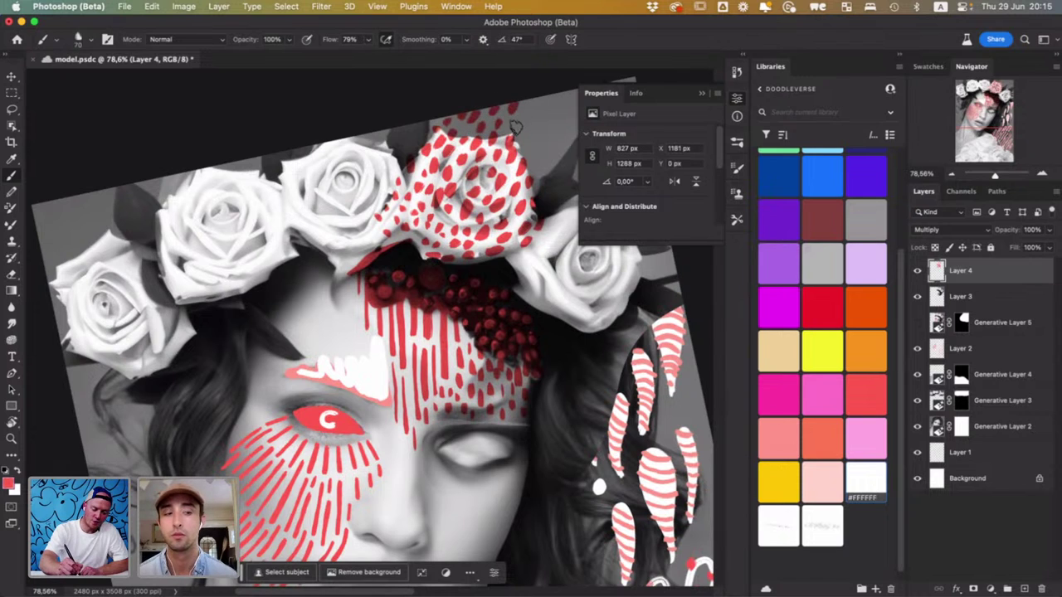
click(525, 104)
click(532, 113)
click(529, 140)
click(533, 148)
click(537, 156)
click(544, 175)
click(556, 158)
click(558, 139)
drag(550, 127, 424, 173)
click(438, 170)
click(448, 159)
click(441, 184)
click(448, 198)
click(462, 193)
click(471, 174)
click(469, 162)
click(475, 151)
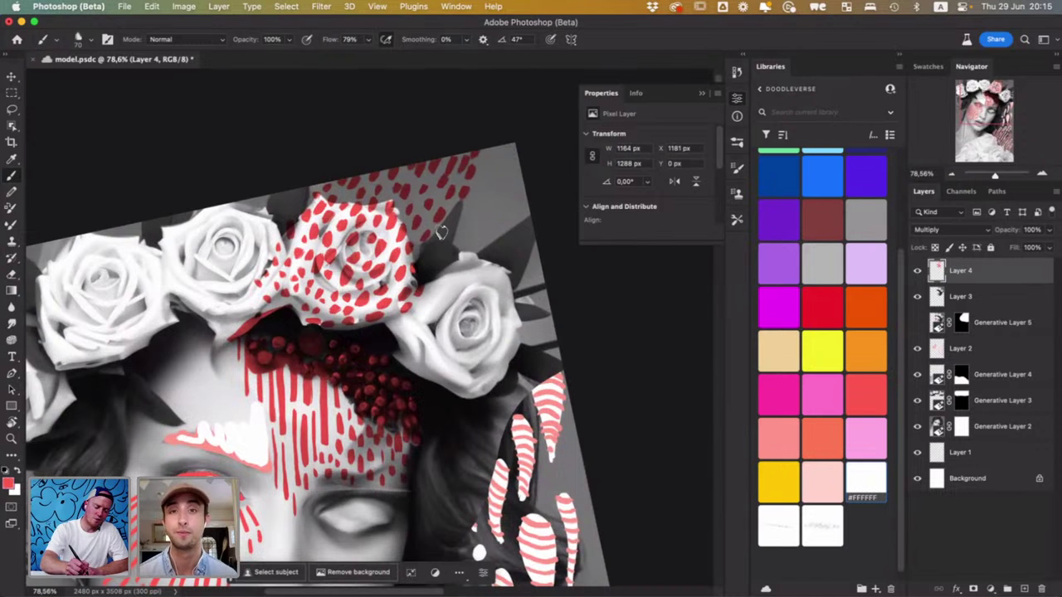
click(426, 224)
click(424, 249)
click(448, 223)
click(456, 201)
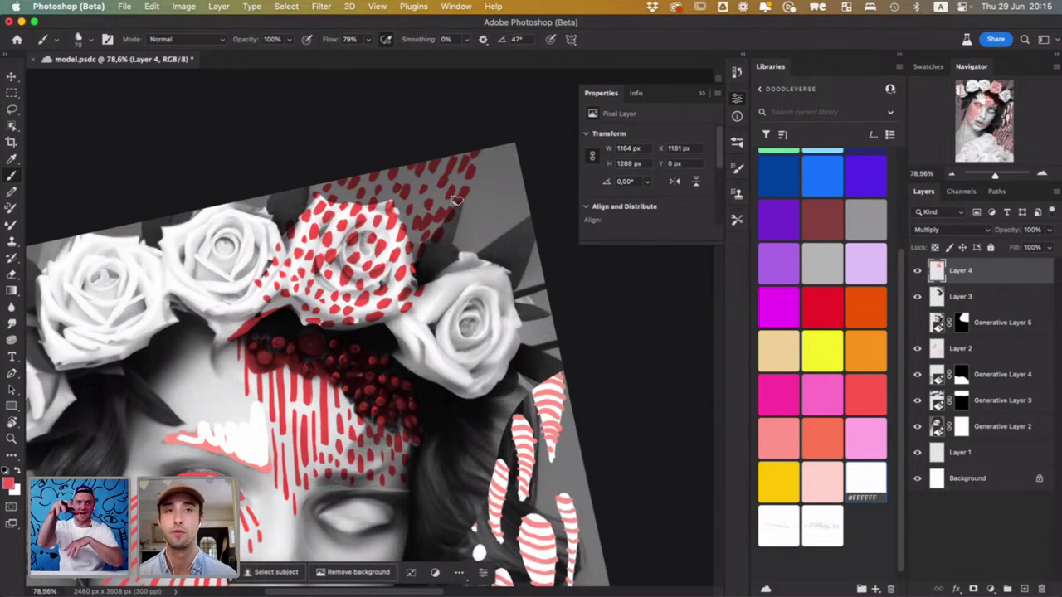
Save the model.psdc document
scroll(456, 200, down, 5)
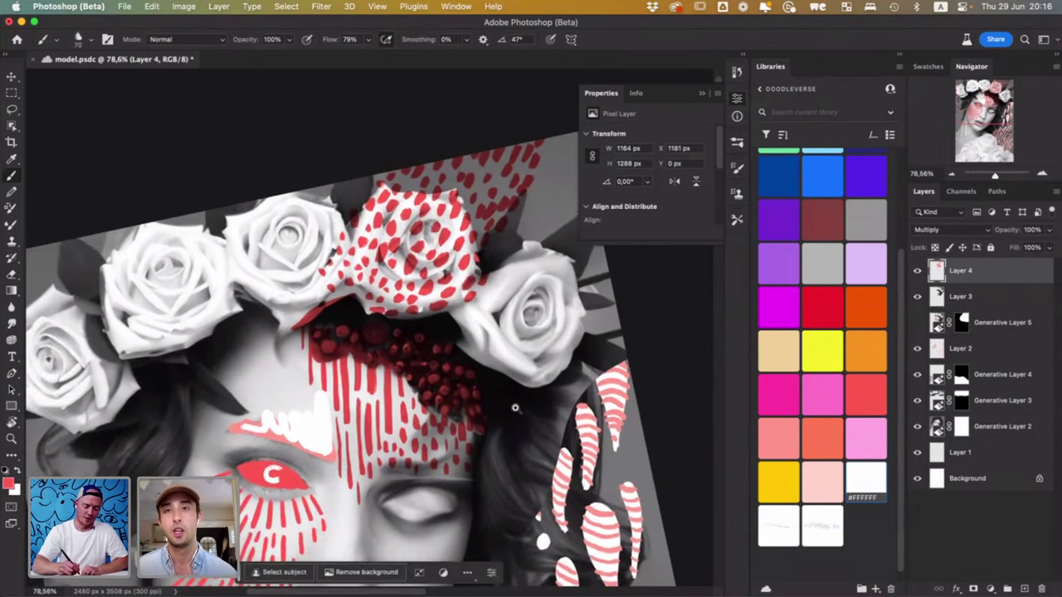
drag(531, 369, 547, 355)
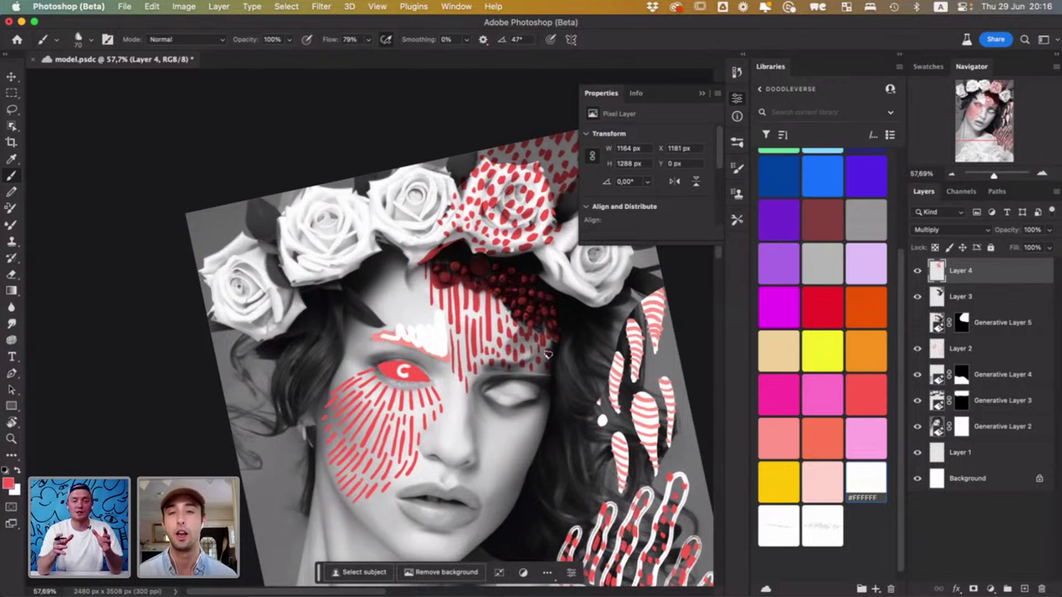
key(cmd+s)
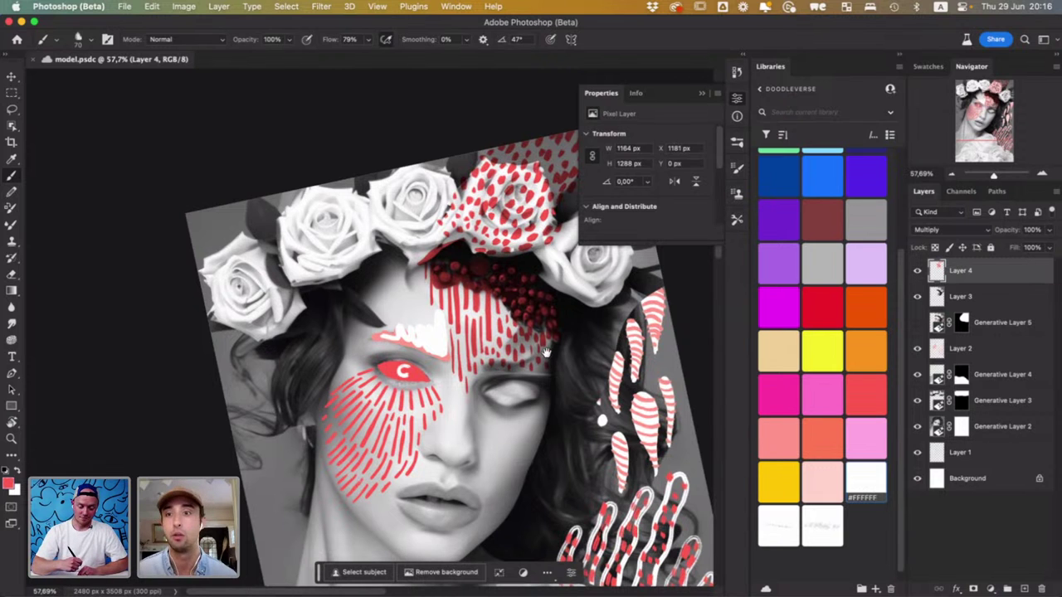
Create a new layer above Layer 4 and paint white dashes over and around the closed eye
scroll(566, 446, down, 5)
scroll(508, 442, up, 5)
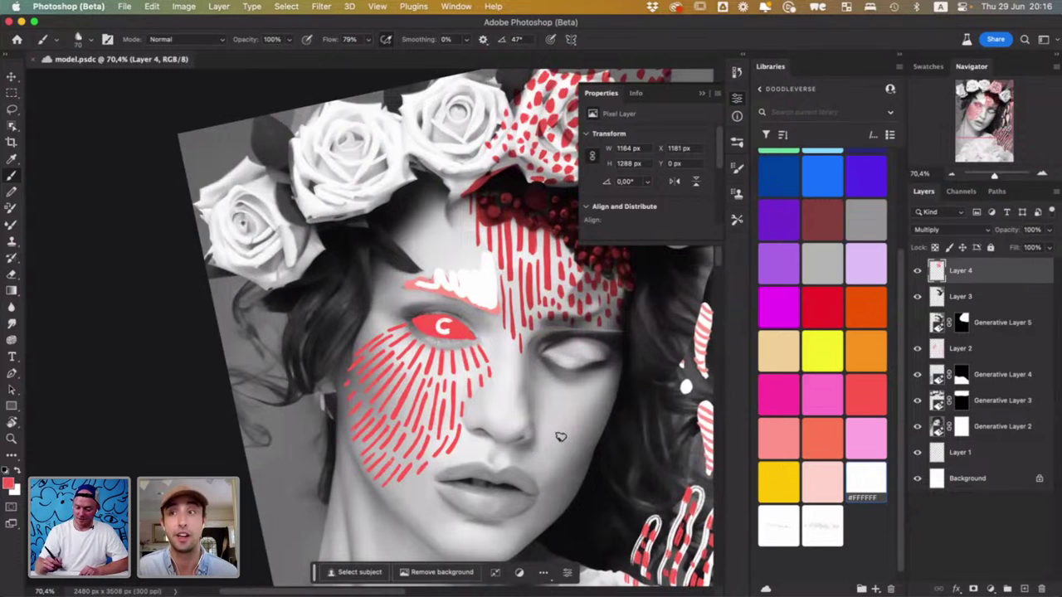
click(1027, 587)
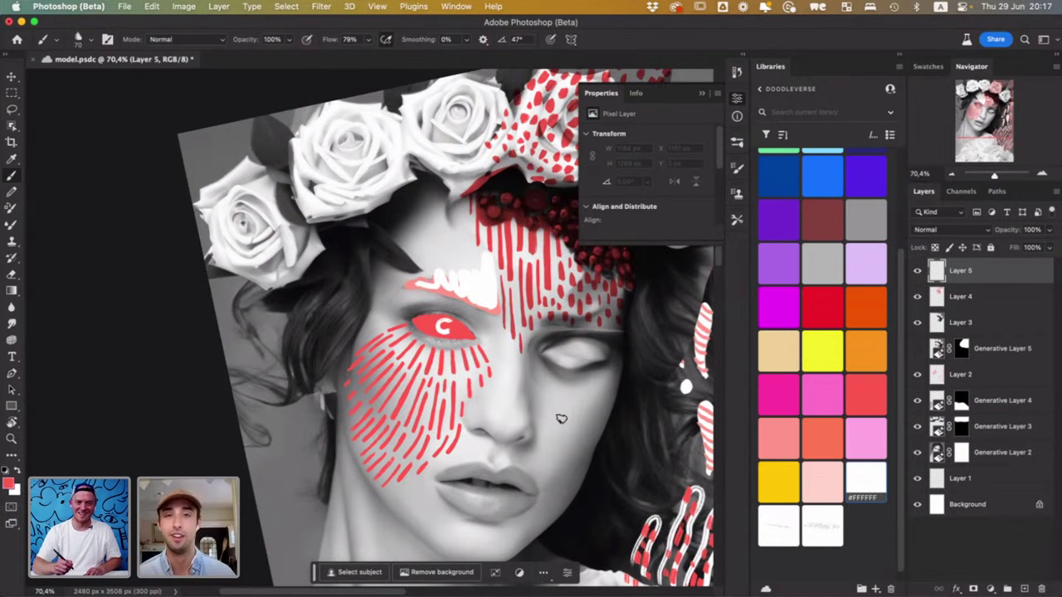
key(x)
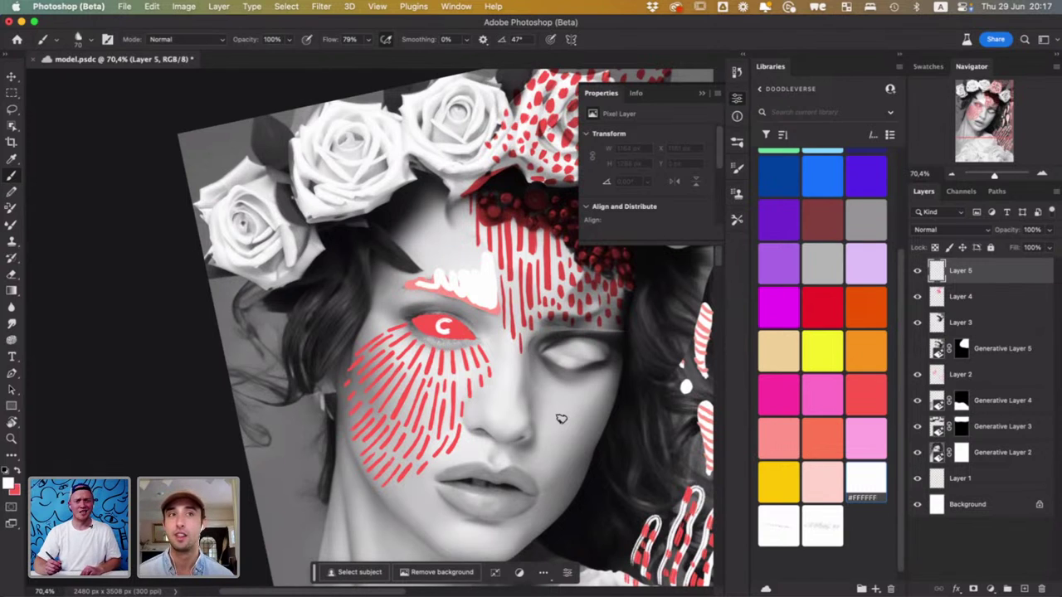
scroll(565, 406, up, 3)
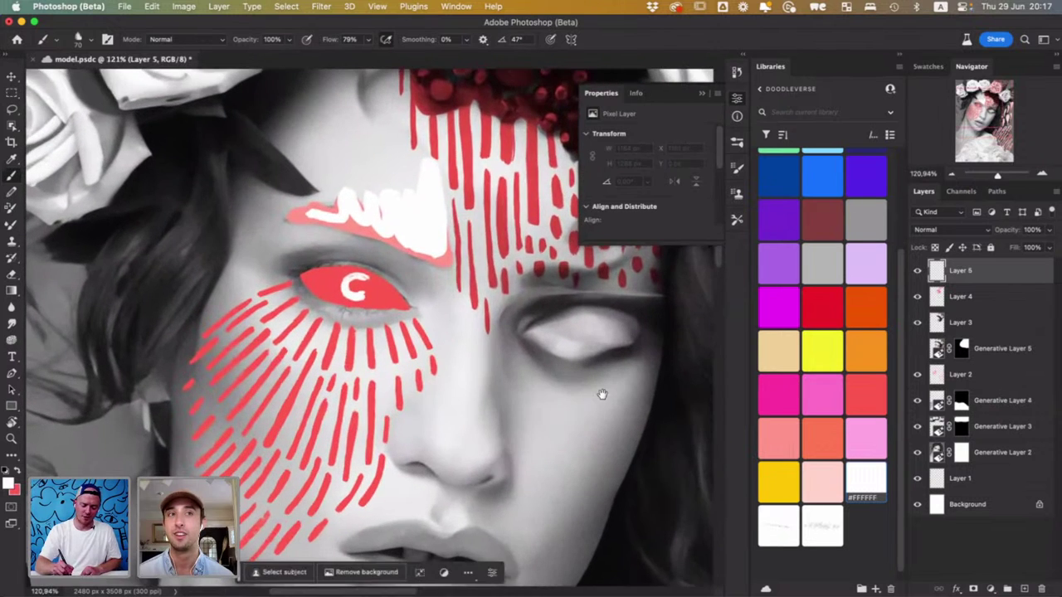
drag(587, 373, 552, 390)
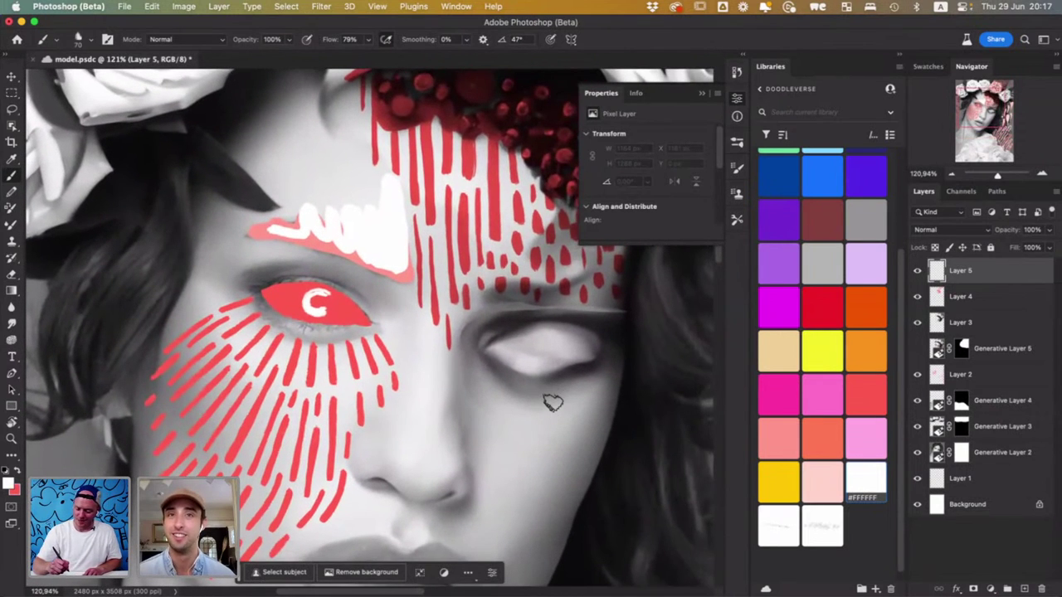
mouse_move(498, 357)
mouse_down()
mouse_move(578, 329)
mouse_move(557, 343)
mouse_move(608, 330)
mouse_up()
mouse_move(509, 351)
mouse_down()
mouse_move(517, 360)
mouse_move(544, 353)
mouse_move(556, 369)
mouse_move(608, 347)
mouse_move(498, 343)
mouse_move(493, 332)
mouse_move(474, 383)
mouse_move(494, 384)
mouse_move(505, 402)
mouse_move(532, 388)
mouse_move(524, 408)
mouse_move(581, 390)
mouse_move(599, 398)
mouse_move(565, 414)
mouse_up()
Extend the white dashes from the closed eye in a curving band across the dark hair to the image edge
scroll(614, 390, down, 5)
scroll(647, 406, up, 4)
mouse_move(535, 365)
mouse_down()
mouse_move(625, 308)
mouse_move(656, 301)
mouse_move(663, 319)
mouse_move(572, 354)
mouse_up()
drag(573, 323, 649, 322)
mouse_move(450, 407)
mouse_down()
mouse_move(486, 392)
mouse_move(520, 351)
mouse_move(670, 330)
mouse_up()
mouse_move(444, 427)
mouse_down()
mouse_move(501, 392)
mouse_move(491, 403)
mouse_move(539, 361)
mouse_move(506, 406)
mouse_up()
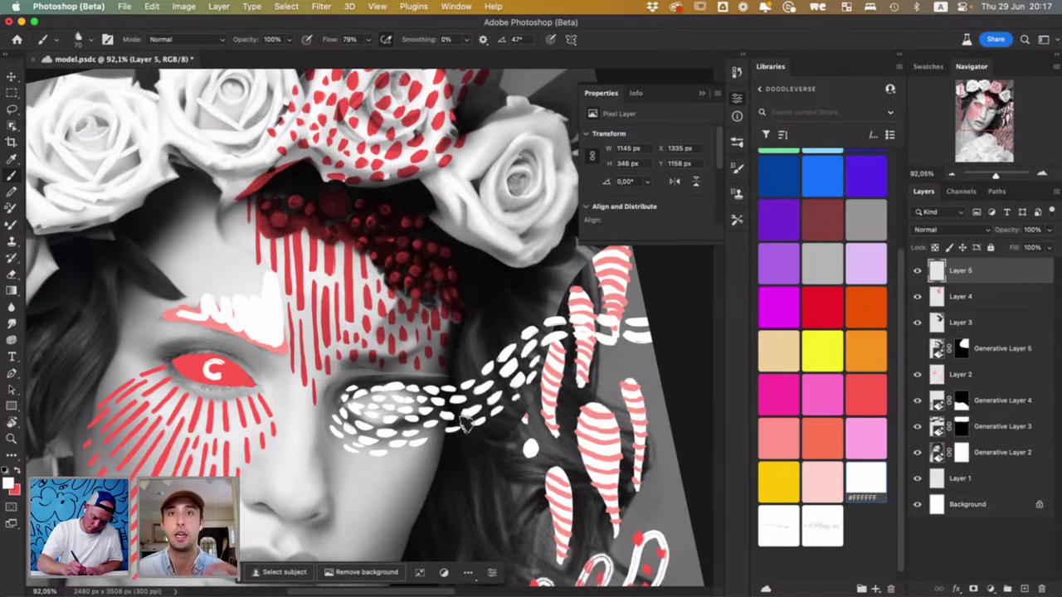
mouse_move(438, 433)
mouse_down()
mouse_move(395, 468)
mouse_move(445, 456)
mouse_move(450, 468)
mouse_move(462, 443)
mouse_move(456, 458)
mouse_move(469, 457)
mouse_move(462, 437)
mouse_move(491, 439)
mouse_move(474, 452)
mouse_move(527, 402)
mouse_move(530, 416)
mouse_move(538, 411)
mouse_move(527, 410)
mouse_move(544, 379)
mouse_move(547, 410)
mouse_move(564, 392)
mouse_move(561, 357)
mouse_up()
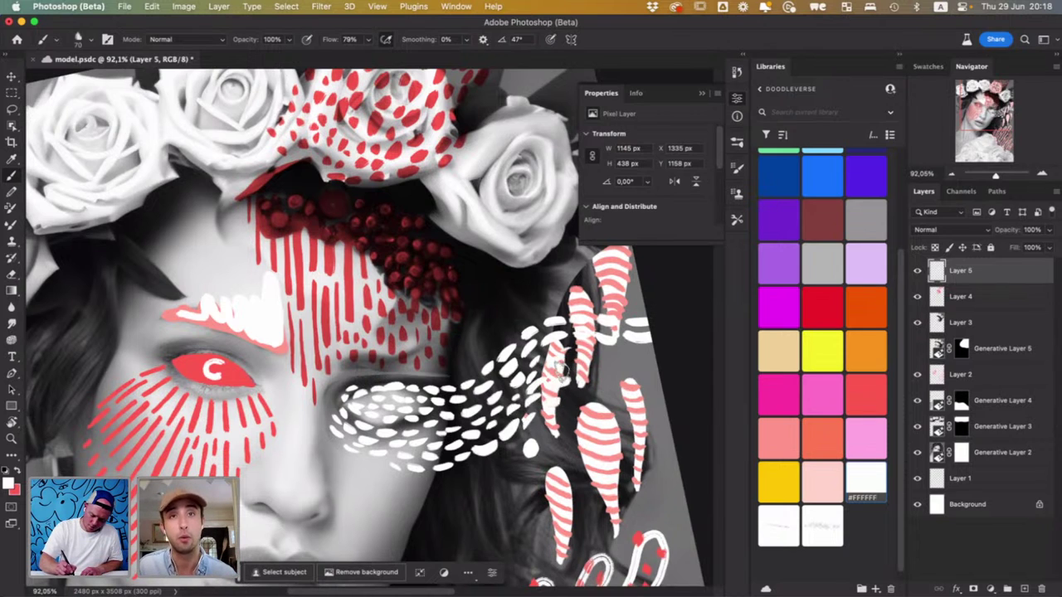
Widen the white dash pattern with more rows between the striped drops and over the hair towards the white rose
mouse_move(585, 408)
mouse_down()
mouse_move(608, 384)
mouse_move(596, 370)
mouse_move(601, 355)
mouse_move(639, 350)
mouse_move(632, 366)
mouse_move(641, 371)
mouse_move(616, 369)
mouse_move(625, 370)
mouse_move(604, 393)
mouse_move(656, 395)
mouse_up()
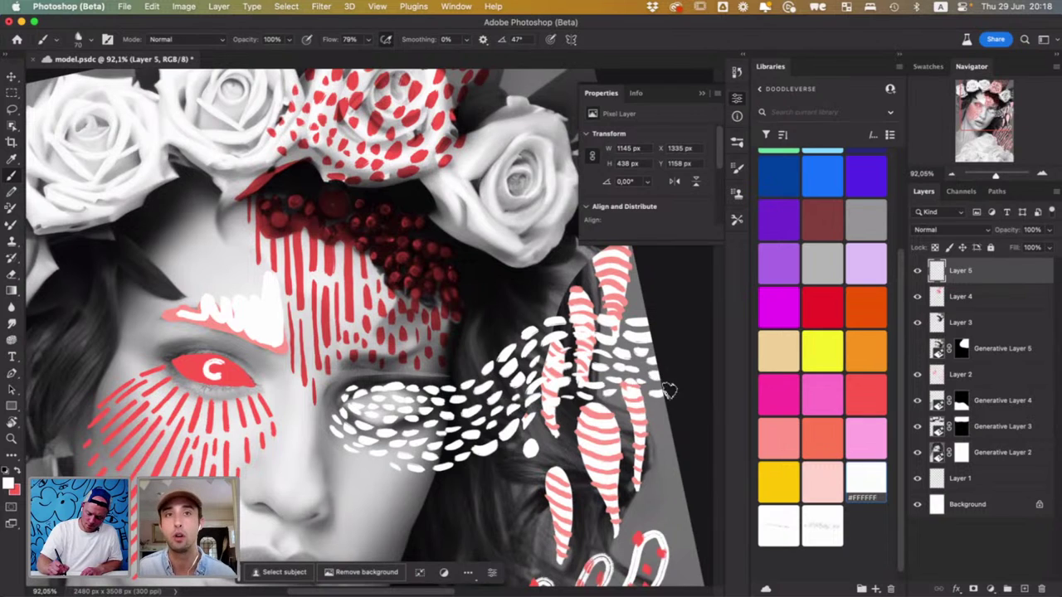
mouse_move(561, 408)
mouse_down()
mouse_move(544, 427)
mouse_move(602, 405)
mouse_move(627, 413)
mouse_move(651, 395)
mouse_move(666, 408)
mouse_up()
mouse_move(488, 357)
mouse_down()
mouse_move(558, 302)
mouse_move(608, 295)
mouse_move(597, 298)
mouse_move(635, 307)
mouse_move(628, 272)
mouse_move(593, 284)
mouse_move(628, 264)
mouse_move(519, 300)
mouse_move(448, 377)
mouse_up()
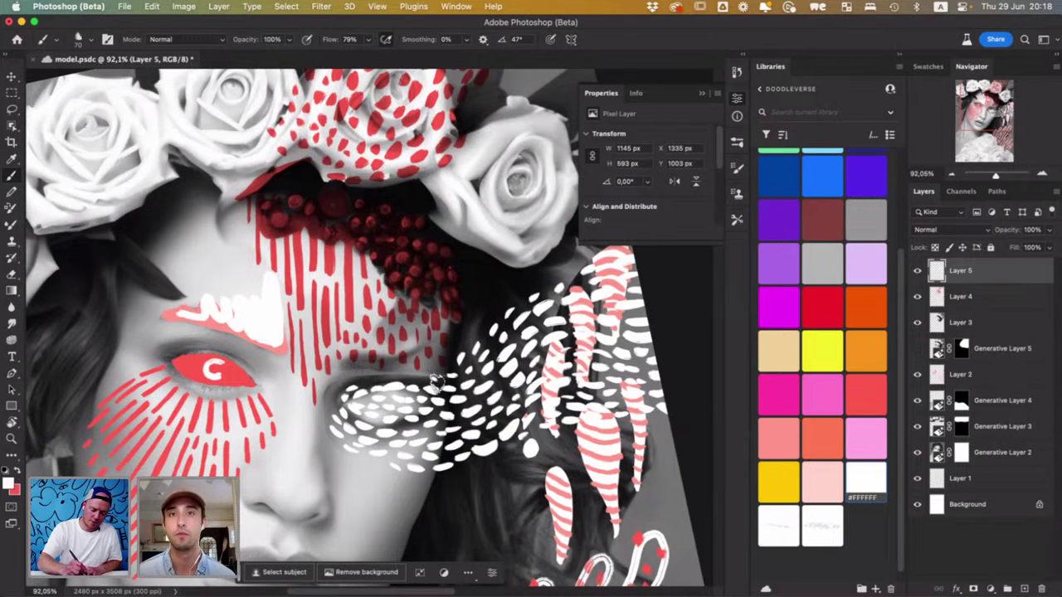
mouse_move(491, 326)
mouse_down()
mouse_move(539, 277)
mouse_move(579, 269)
mouse_up()
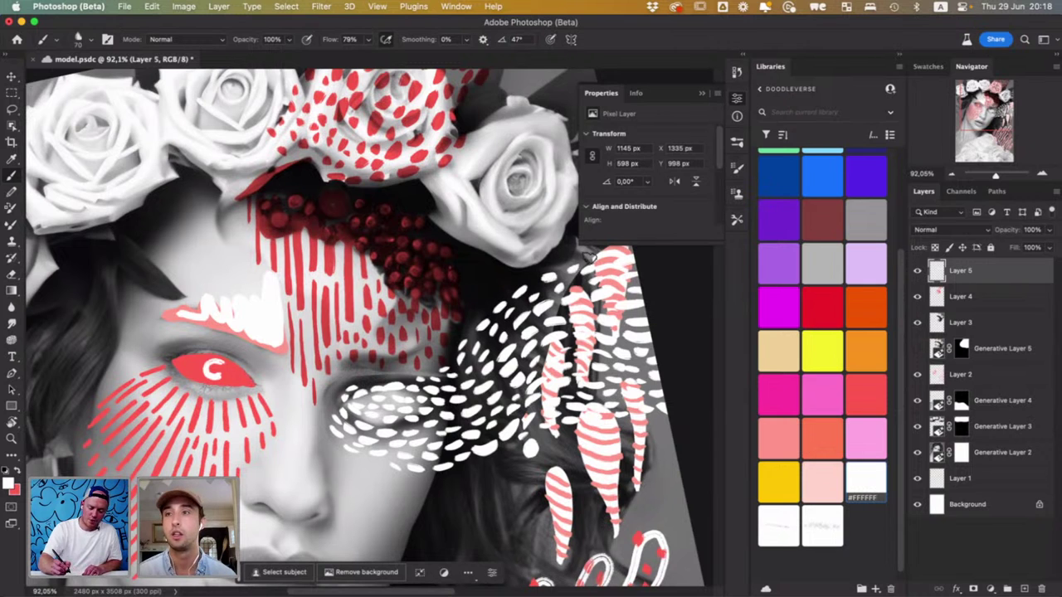
Switch to Chrome, search Google for "mm paris" in a new tab, and open the M/M (Paris) website
key(super+Tab)
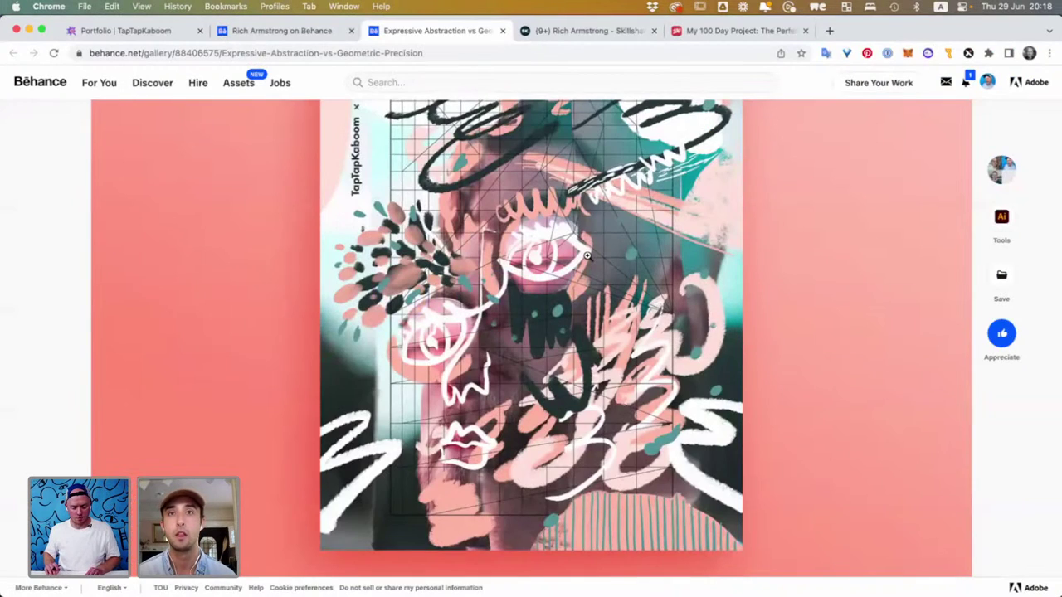
key(super+t)
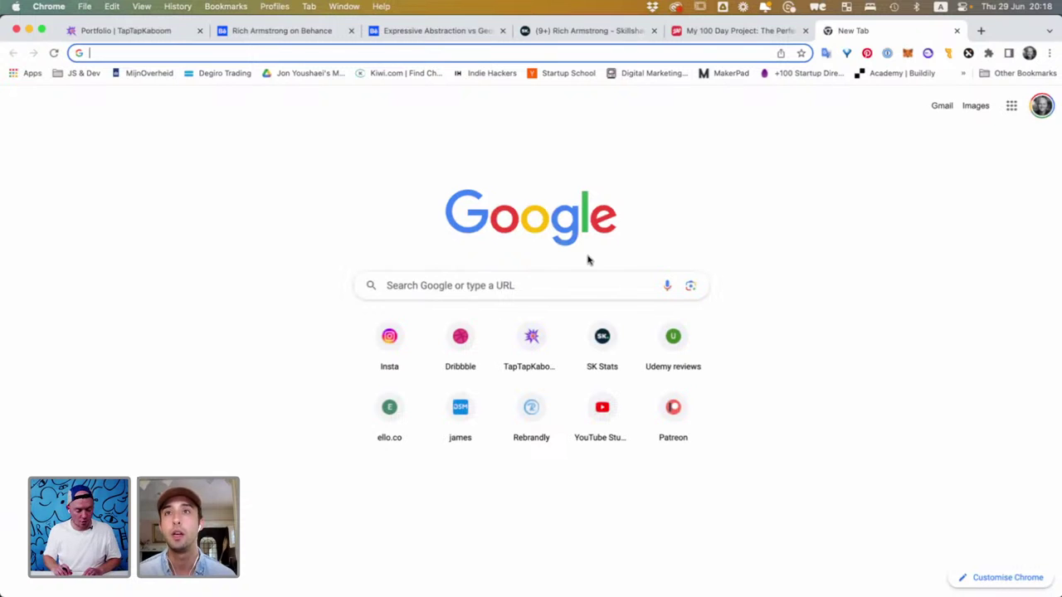
text(mm paris)
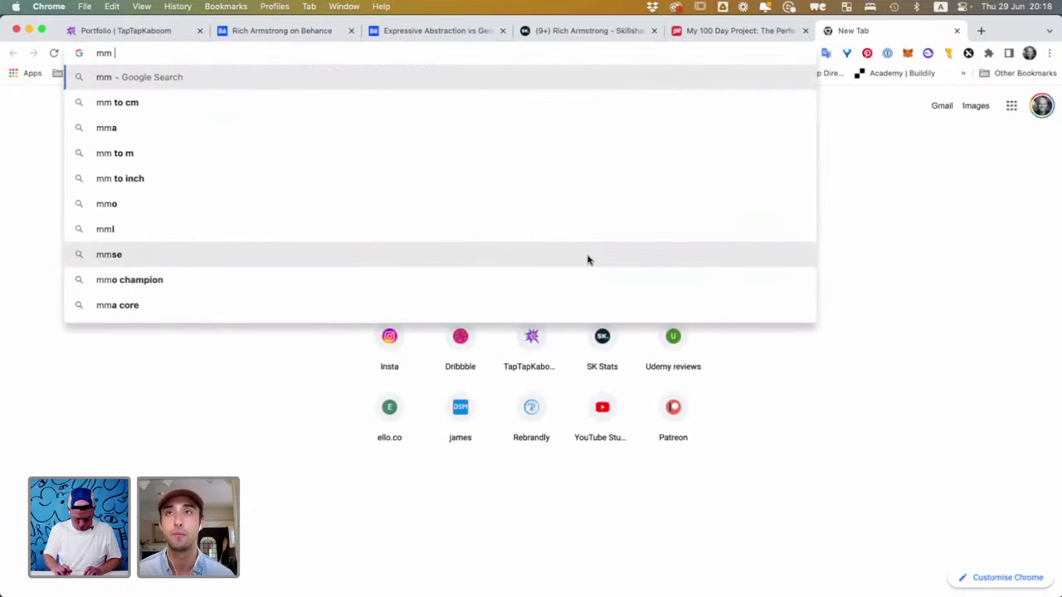
key(Return)
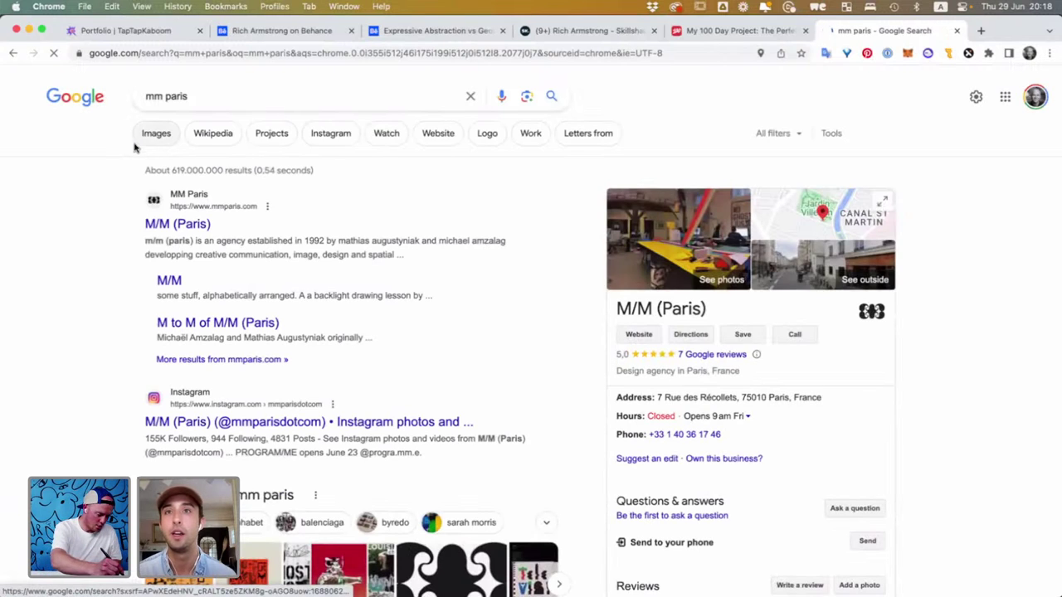
click(190, 224)
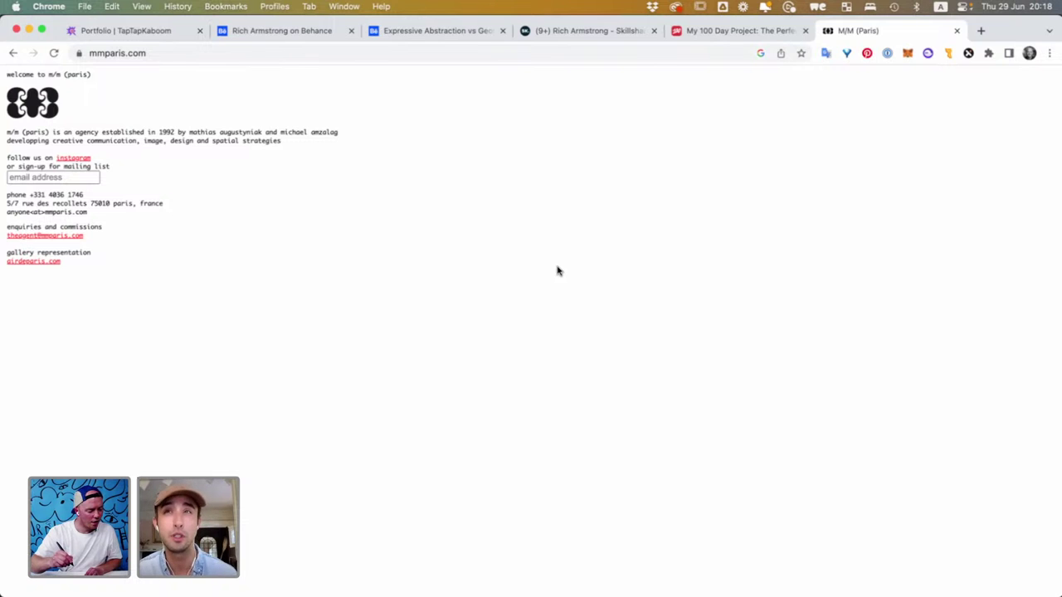
Examine the "mm paris" image results and preview the StyleZeitgeist magazine spread and the Phillips lettering posters
click(13, 53)
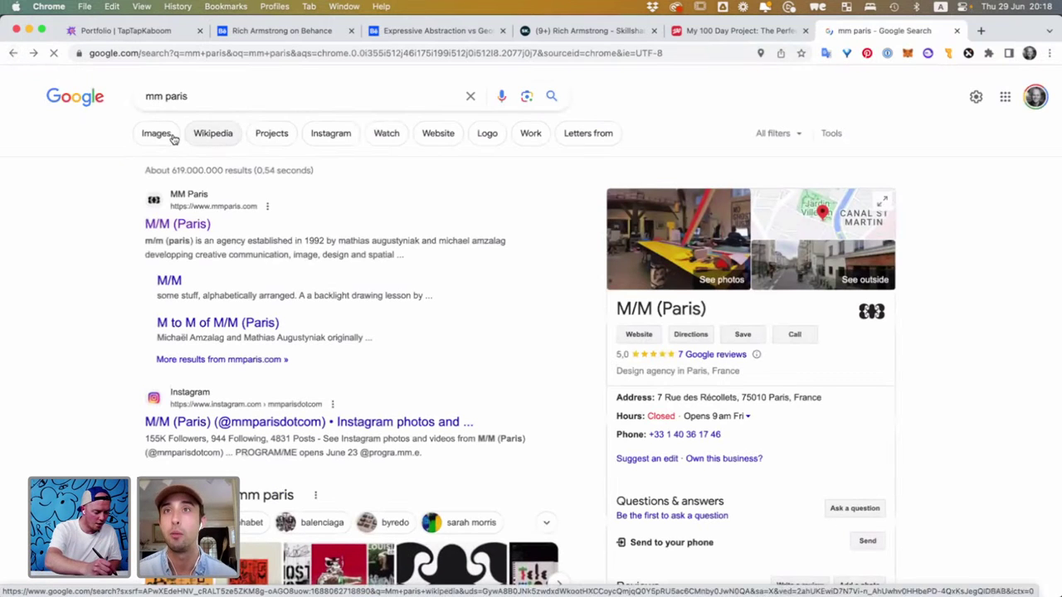
click(158, 137)
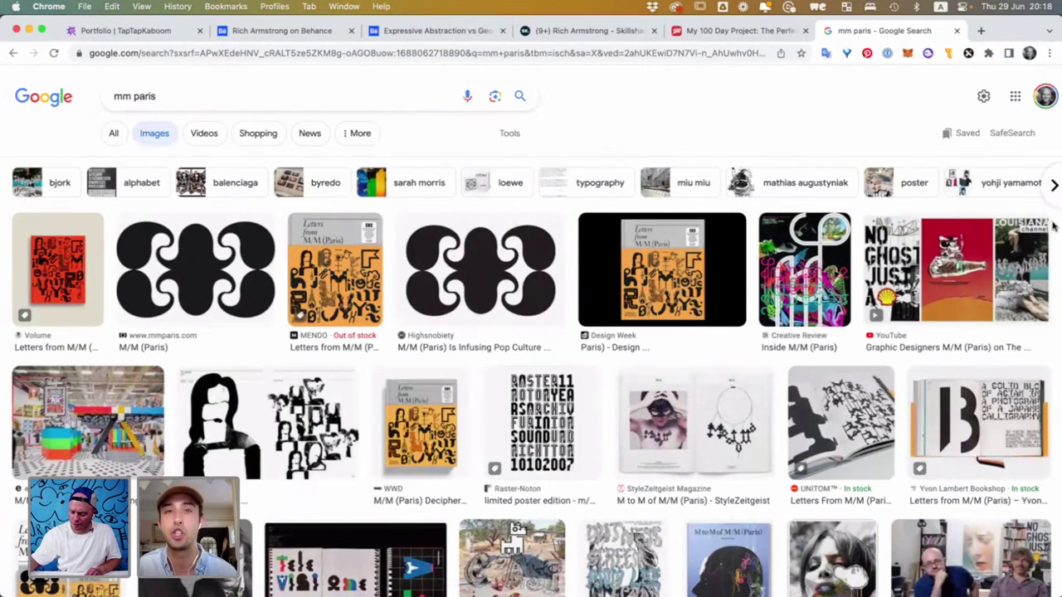
scroll(1037, 315, down, 2)
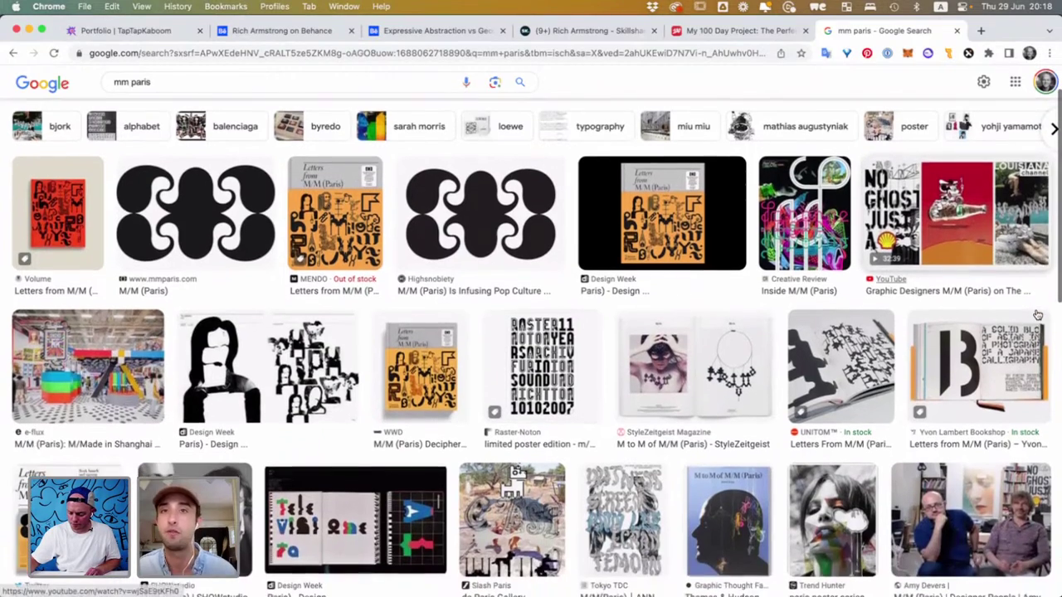
scroll(1037, 315, down, 4)
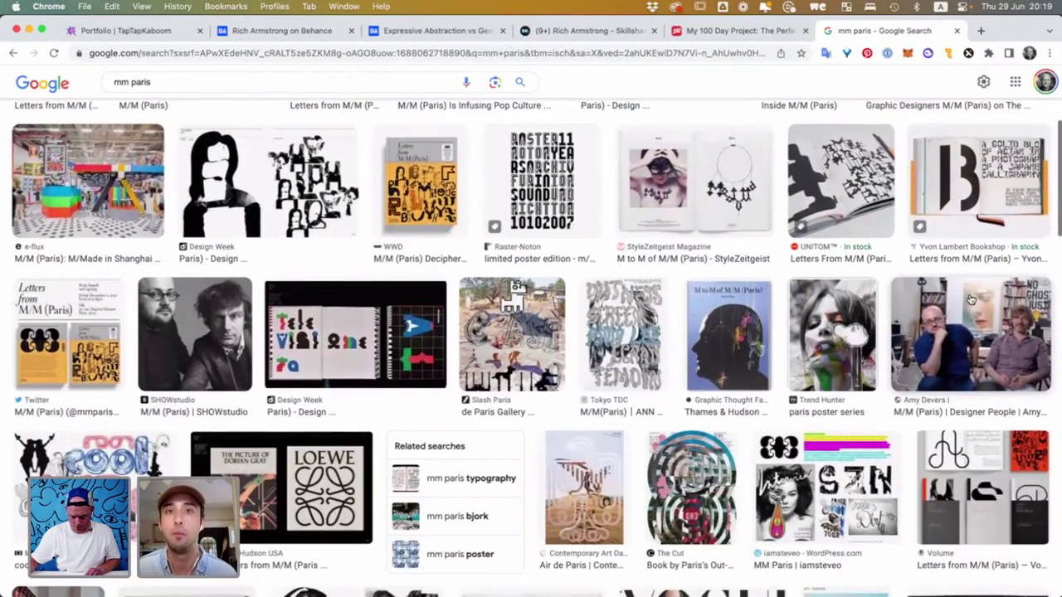
scroll(971, 300, down, 2)
scroll(946, 302, down, 2)
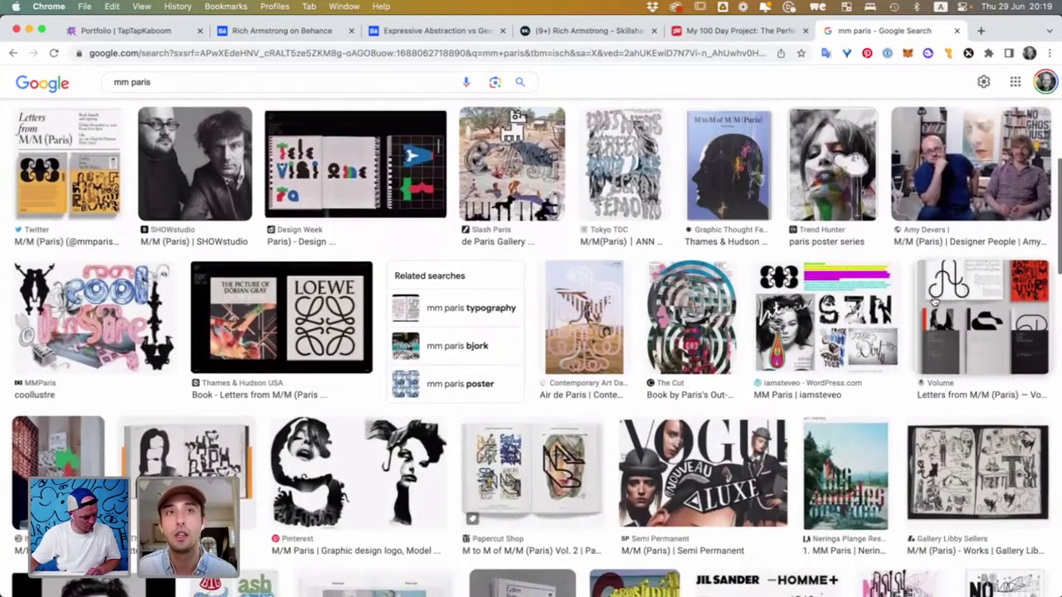
scroll(935, 301, down, 2)
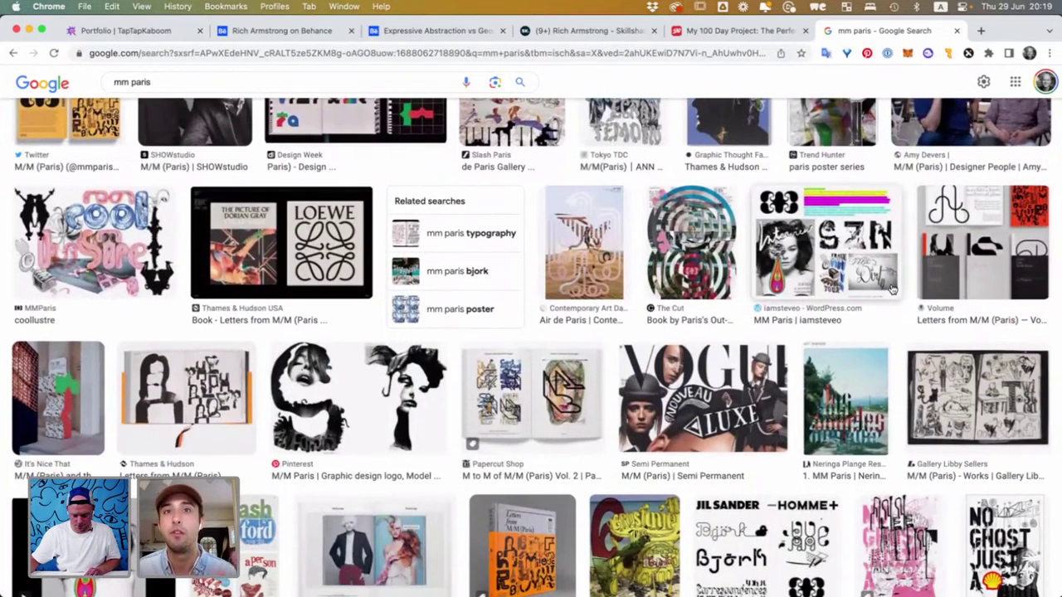
scroll(893, 289, down, 3)
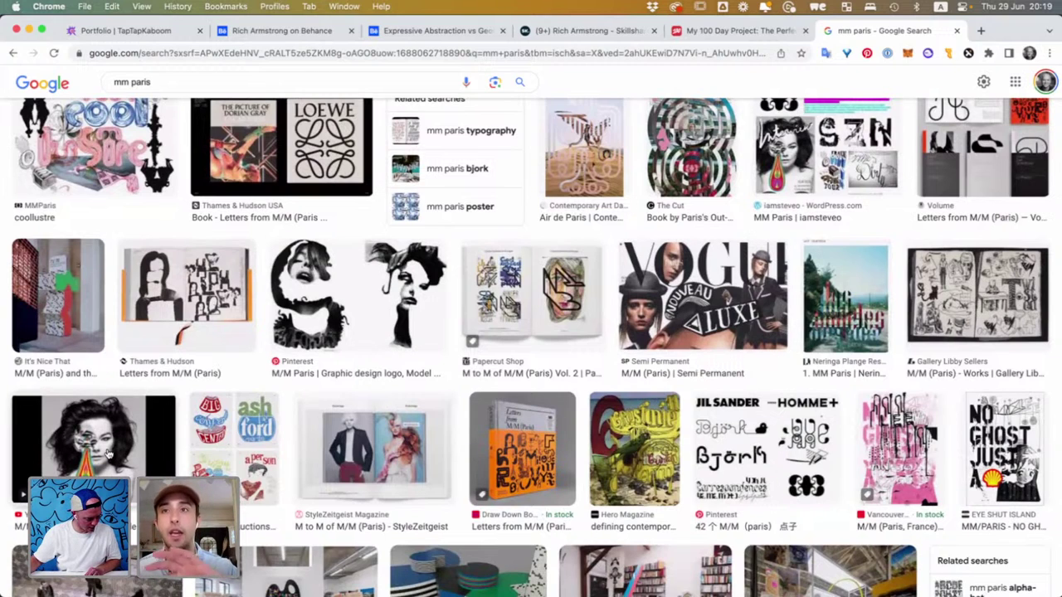
scroll(249, 427, down, 2)
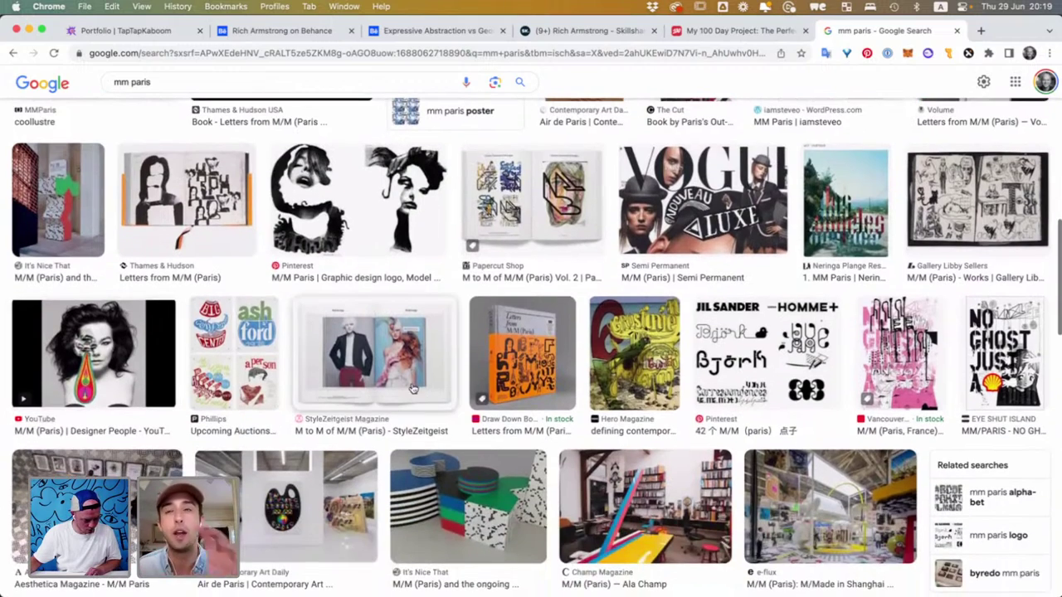
click(373, 371)
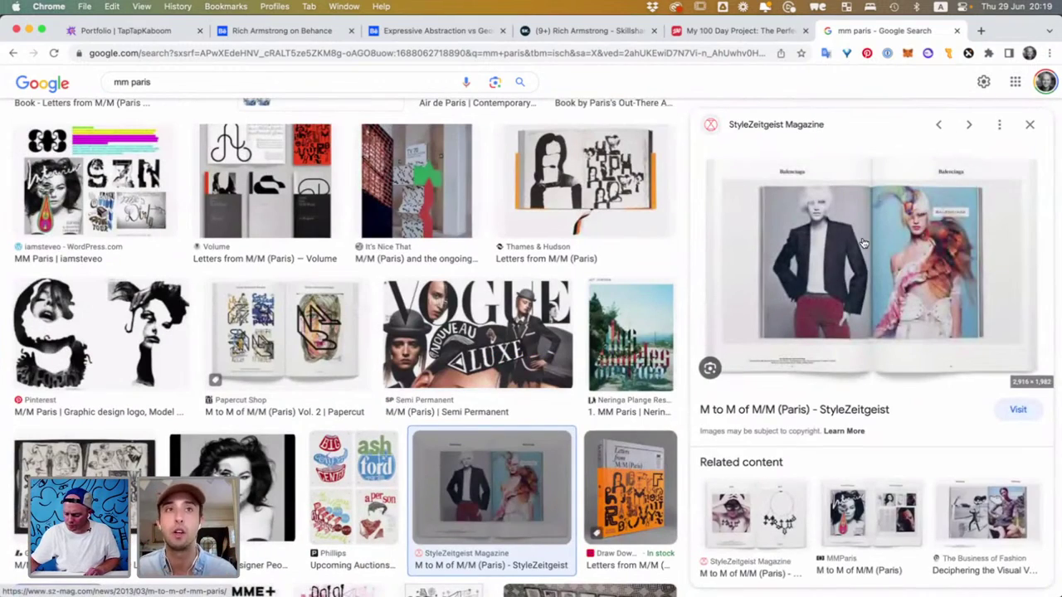
scroll(365, 273, down, 3)
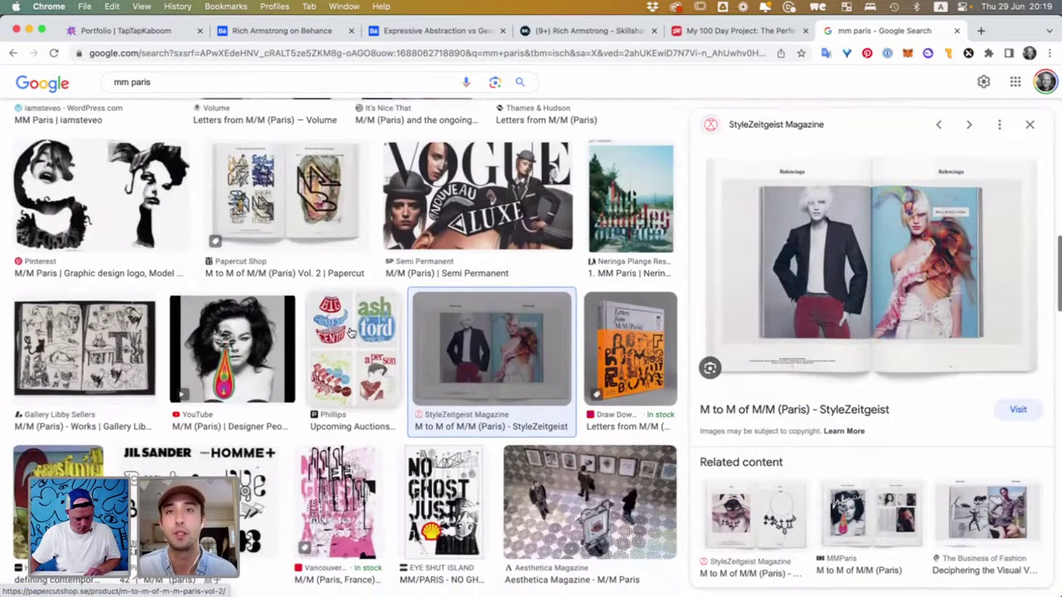
click(378, 340)
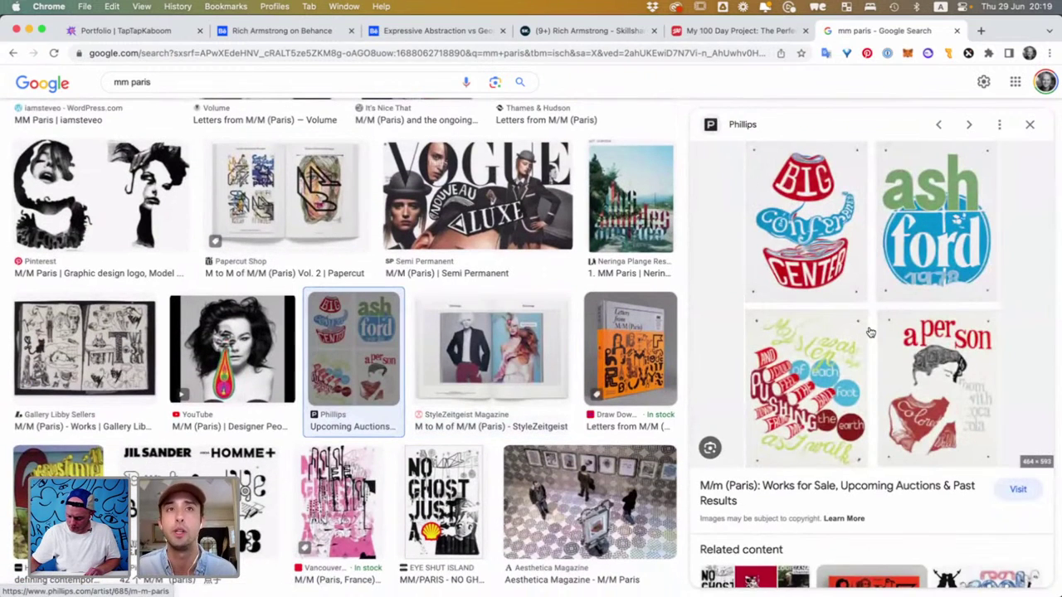
Browse more M/M (Paris) image results and preview the Dazed picture with lettering over a reclining woman in a swan dress
scroll(332, 282, down, 3)
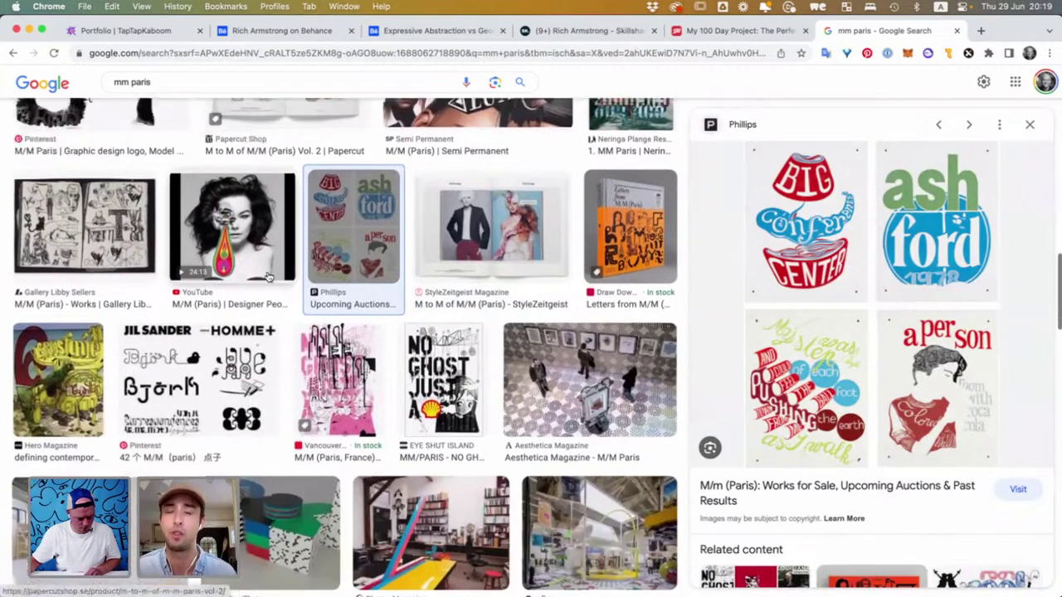
scroll(239, 274, down, 8)
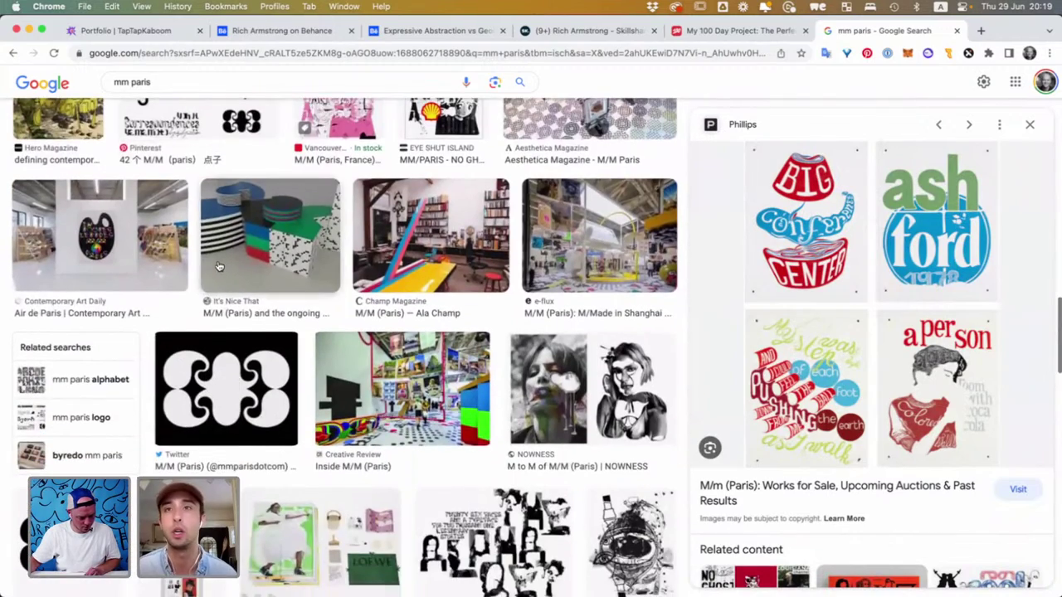
scroll(220, 267, down, 3)
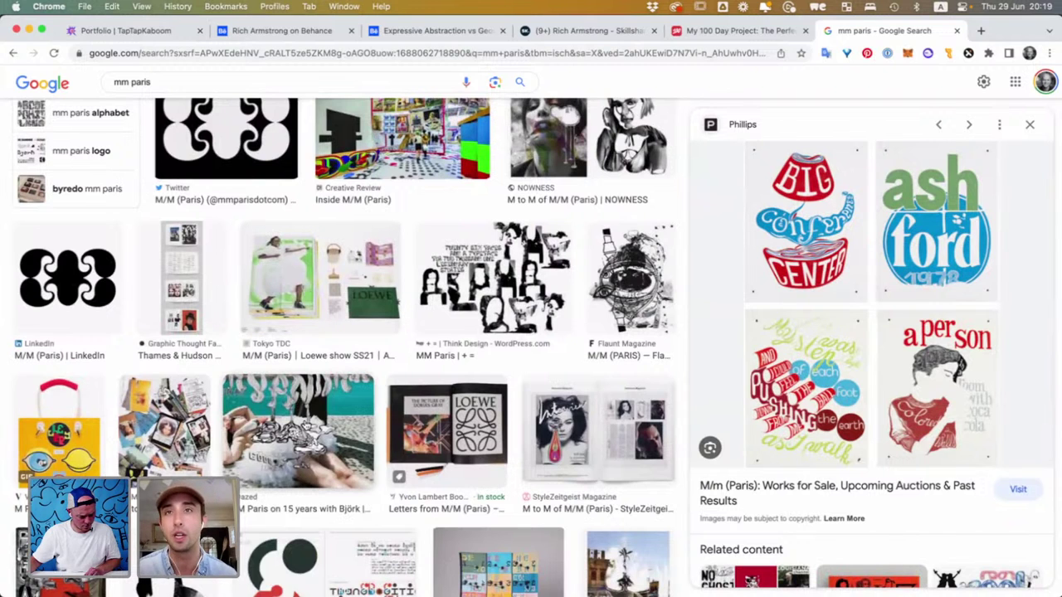
scroll(252, 377, down, 3)
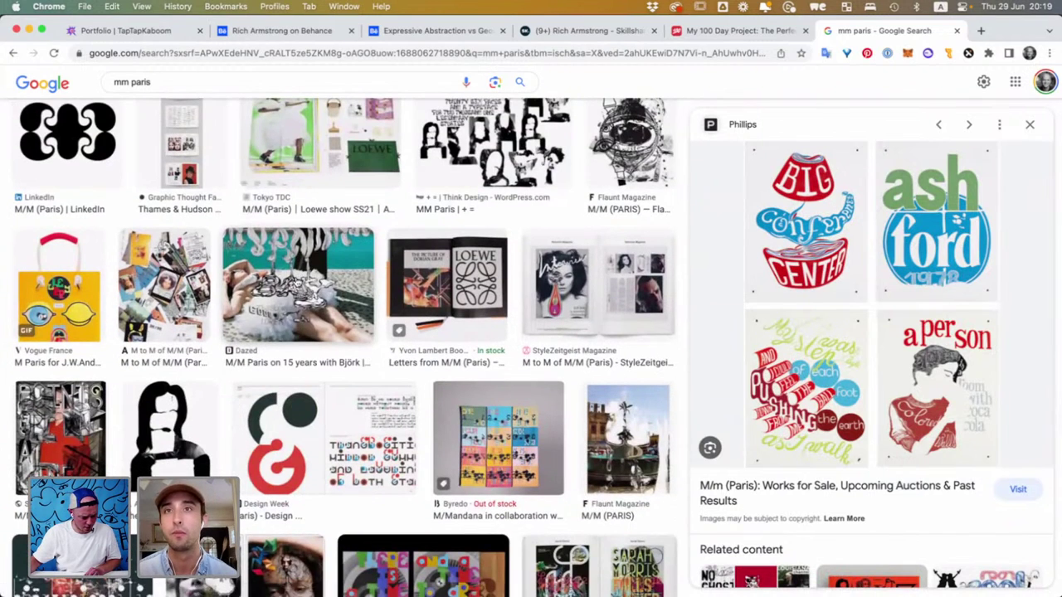
click(296, 284)
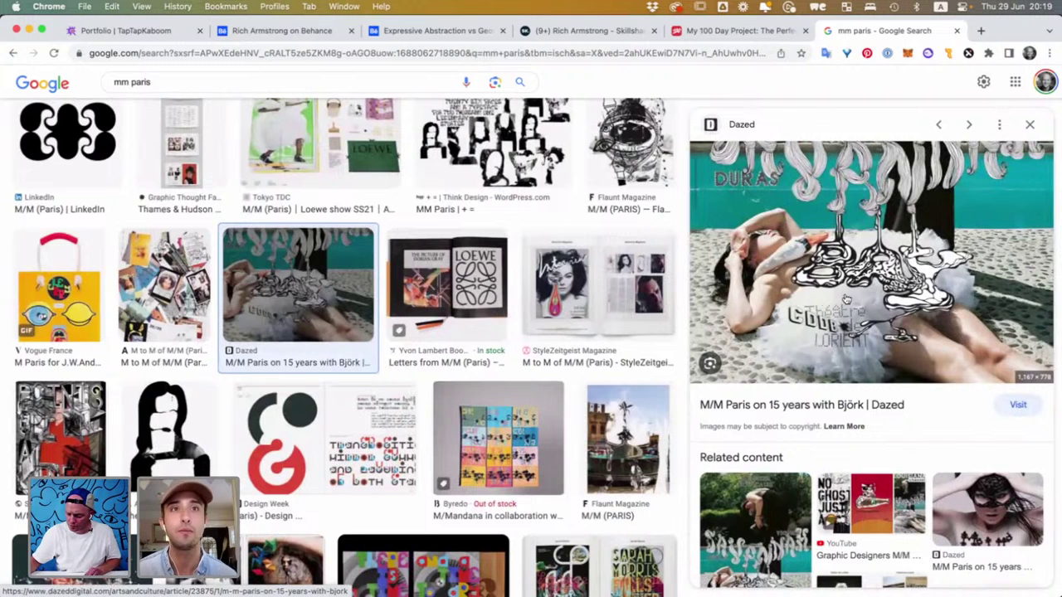
scroll(261, 297, down, 3)
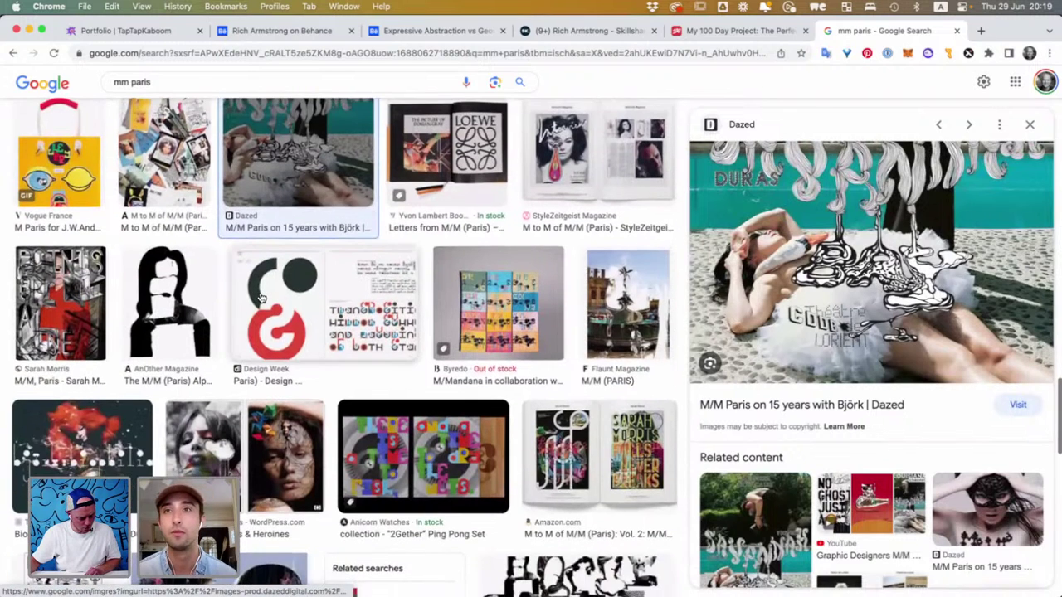
scroll(230, 296, down, 3)
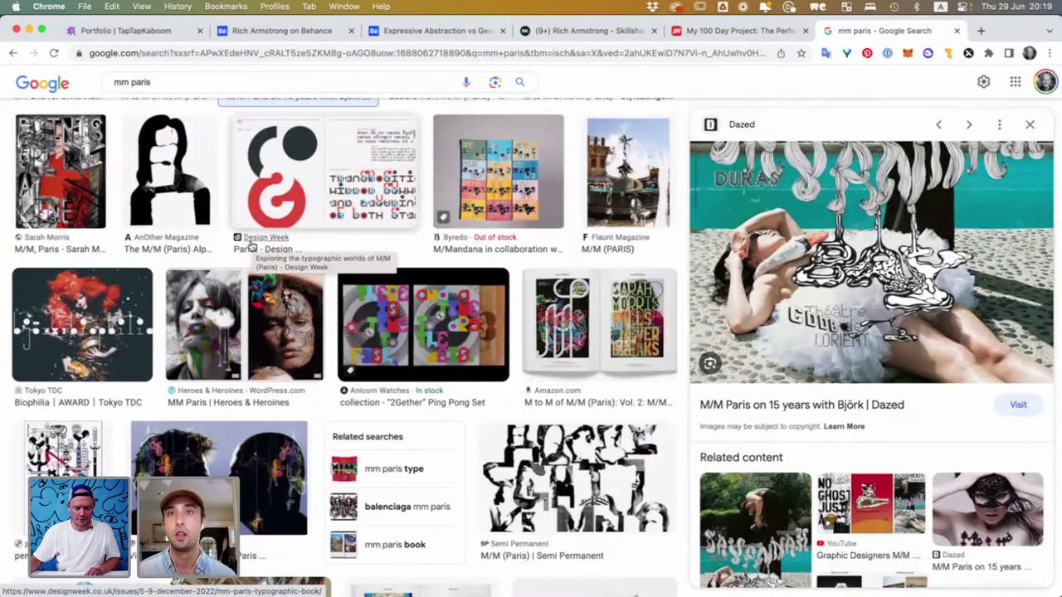
Switch back to Photoshop, try a white stroke running down from the corner of the lips, and undo it
key(super+Tab)
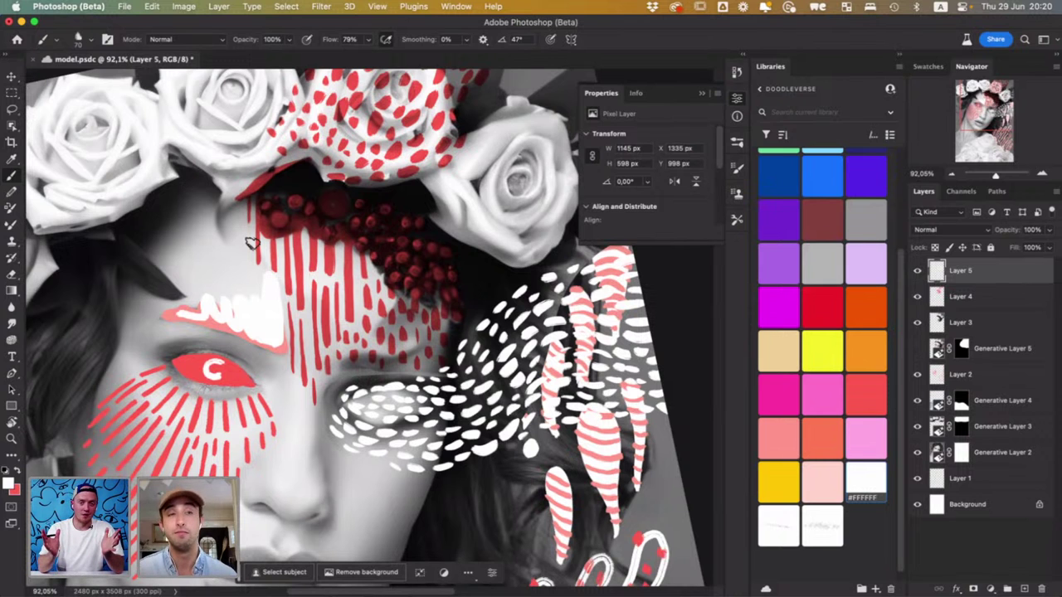
drag(252, 243, 349, 274)
scroll(524, 264, down, 5)
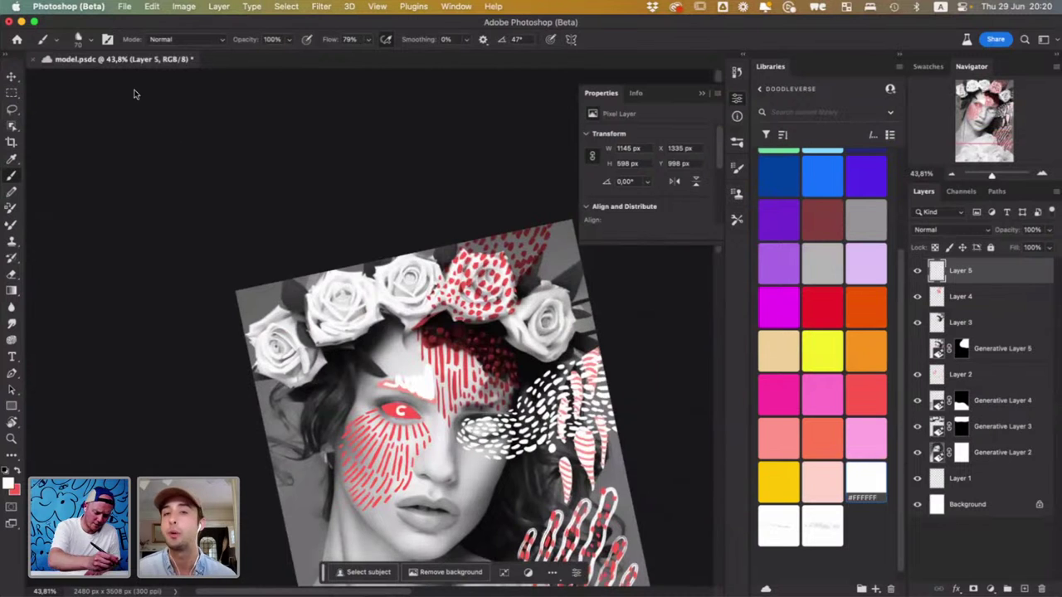
drag(571, 425, 583, 323)
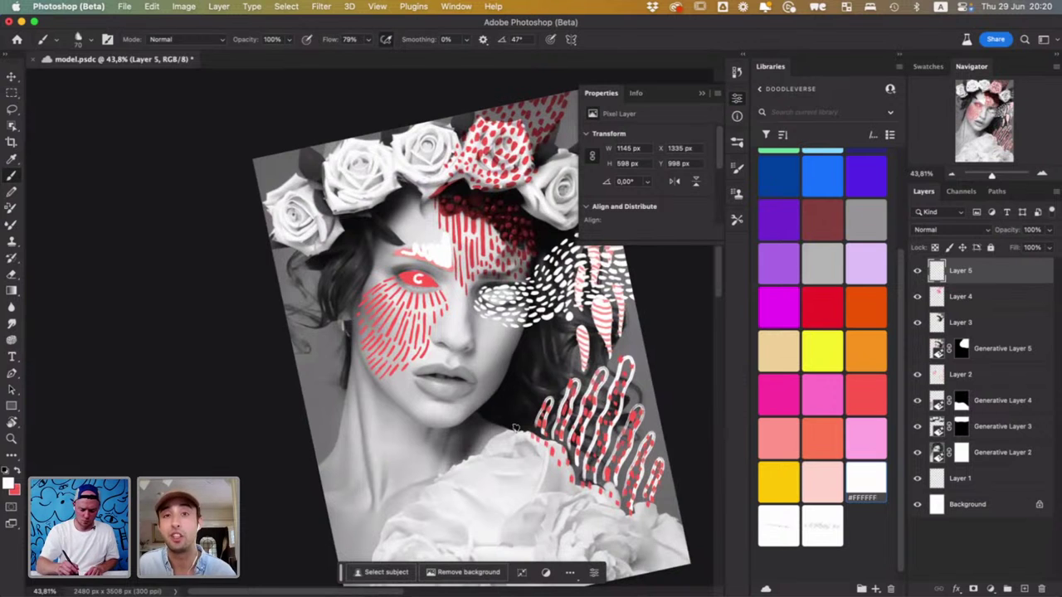
drag(486, 434, 526, 390)
scroll(526, 390, up, 5)
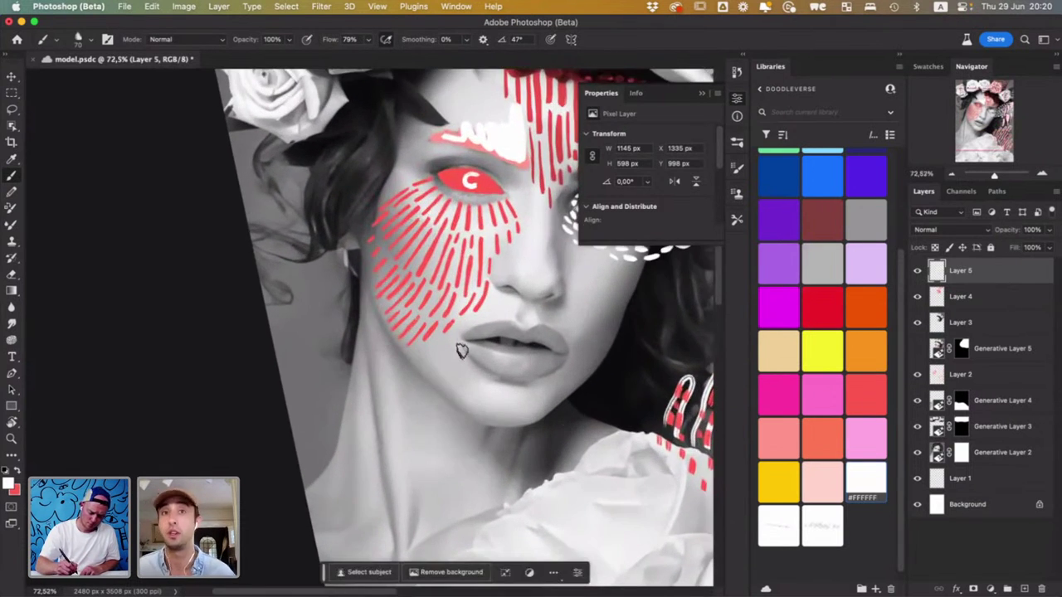
drag(467, 357, 472, 392)
key(super+z)
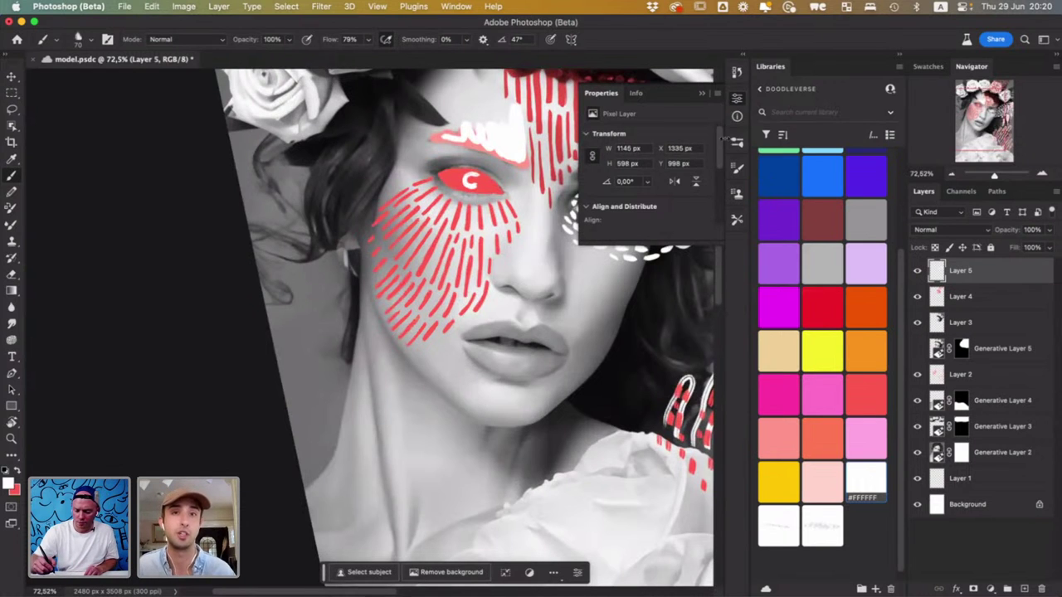
Replace the fountain brush pen with a 30 px brush from the Brush Inkers set
click(737, 143)
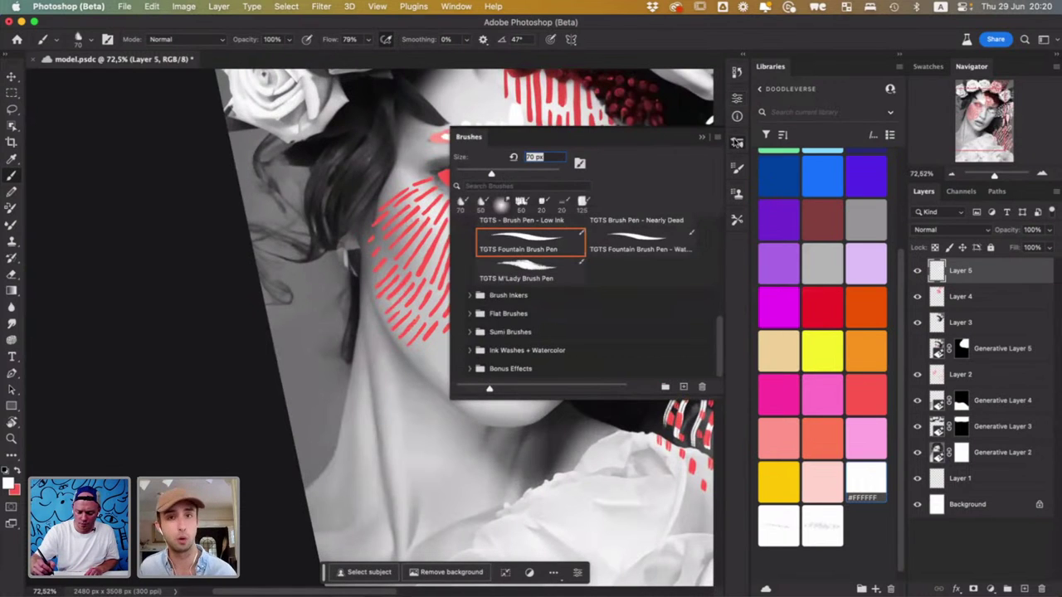
click(470, 295)
click(521, 326)
click(702, 138)
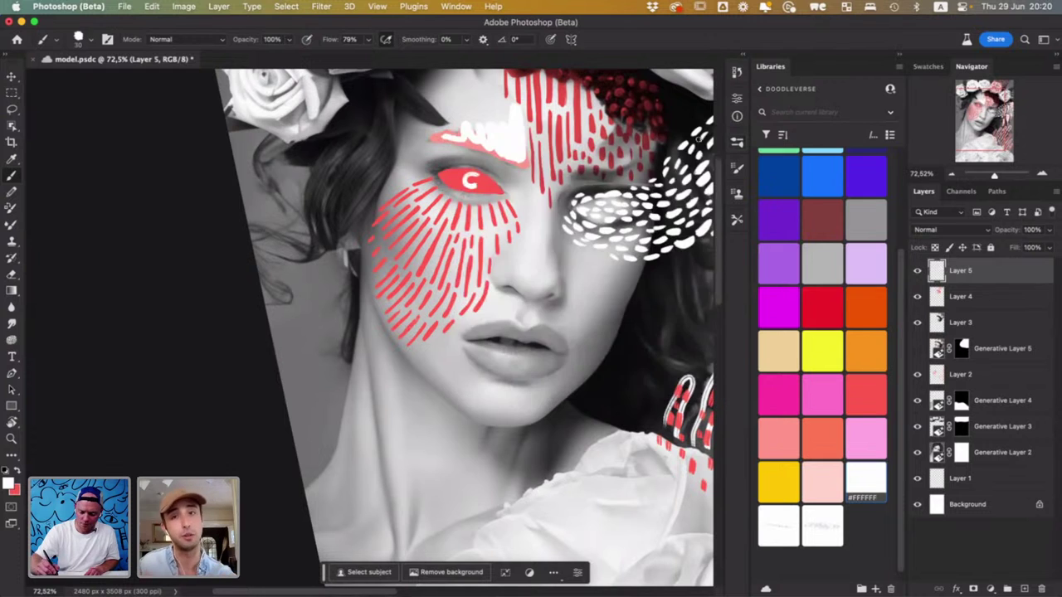
Paint uneven white drips running down from both corners of the lower lip over the chin and neck
mouse_move(468, 357)
mouse_down()
mouse_move(476, 459)
mouse_move(467, 358)
mouse_move(470, 448)
mouse_up()
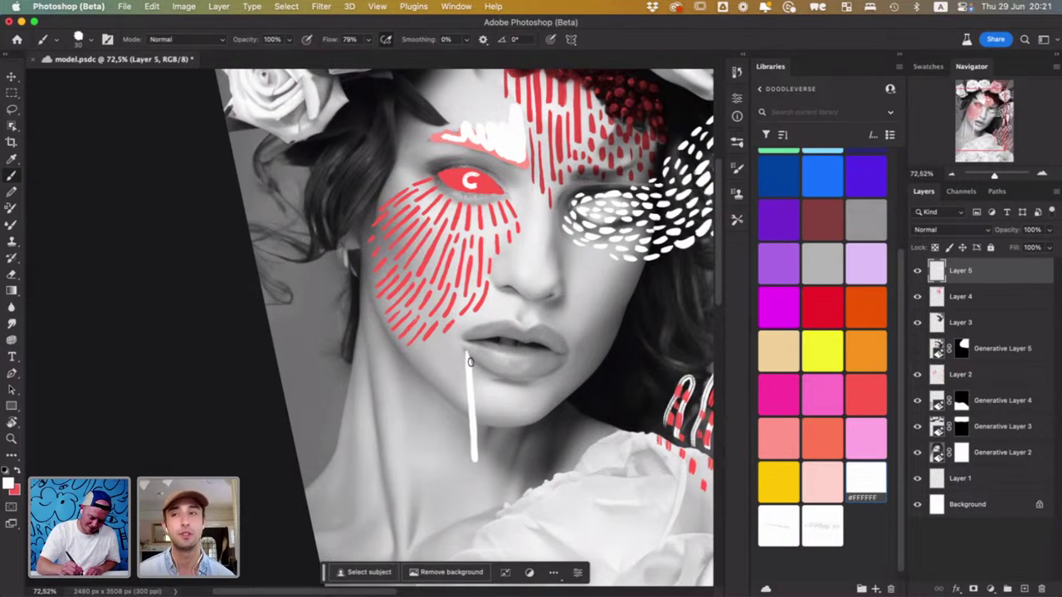
drag(467, 358, 487, 491)
key(super+z)
mouse_move(477, 365)
mouse_down()
mouse_move(491, 484)
mouse_move(481, 373)
mouse_move(489, 372)
mouse_move(499, 438)
mouse_up()
mouse_move(492, 383)
mouse_down()
mouse_move(498, 371)
mouse_move(502, 401)
mouse_move(502, 378)
mouse_move(509, 387)
mouse_up()
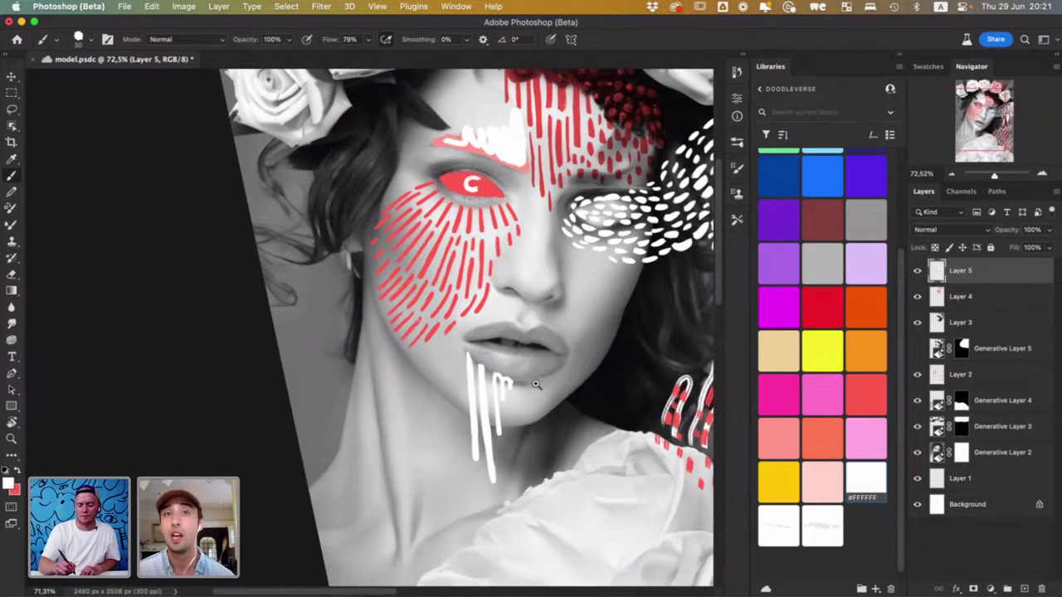
scroll(509, 387, down, 5)
scroll(558, 390, up, 6)
mouse_move(567, 360)
mouse_down()
mouse_move(569, 419)
mouse_move(566, 373)
mouse_move(561, 401)
mouse_move(543, 384)
mouse_up()
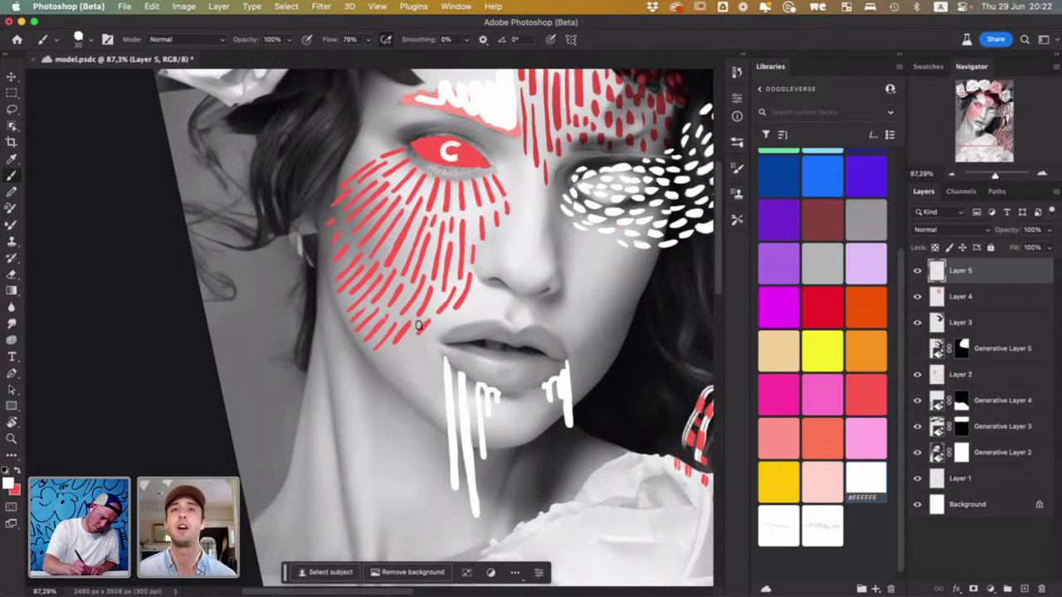
Paint short white dashes between the red rays on the cheek, from the jaw up to the open eye
drag(412, 321, 357, 362)
mouse_move(369, 320)
mouse_down()
mouse_move(357, 341)
mouse_move(347, 304)
mouse_up()
drag(370, 267, 385, 249)
mouse_move(391, 293)
mouse_down()
mouse_move(406, 255)
mouse_move(368, 244)
mouse_move(357, 257)
mouse_move(364, 239)
mouse_move(352, 244)
mouse_move(394, 184)
mouse_move(356, 204)
mouse_move(414, 157)
mouse_up()
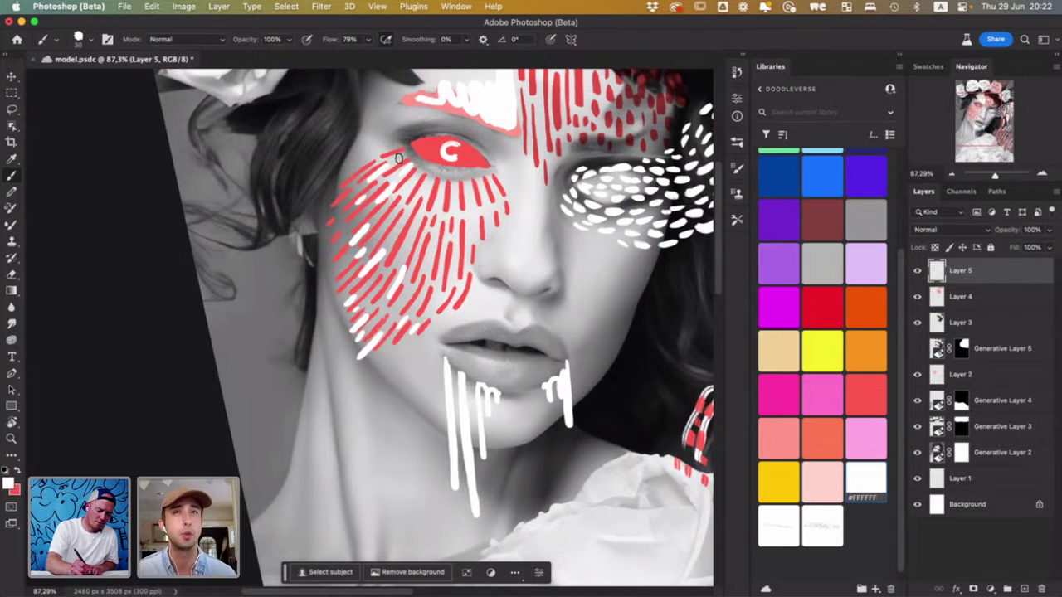
mouse_move(386, 229)
mouse_down()
mouse_move(423, 196)
mouse_move(415, 230)
mouse_move(445, 179)
mouse_up()
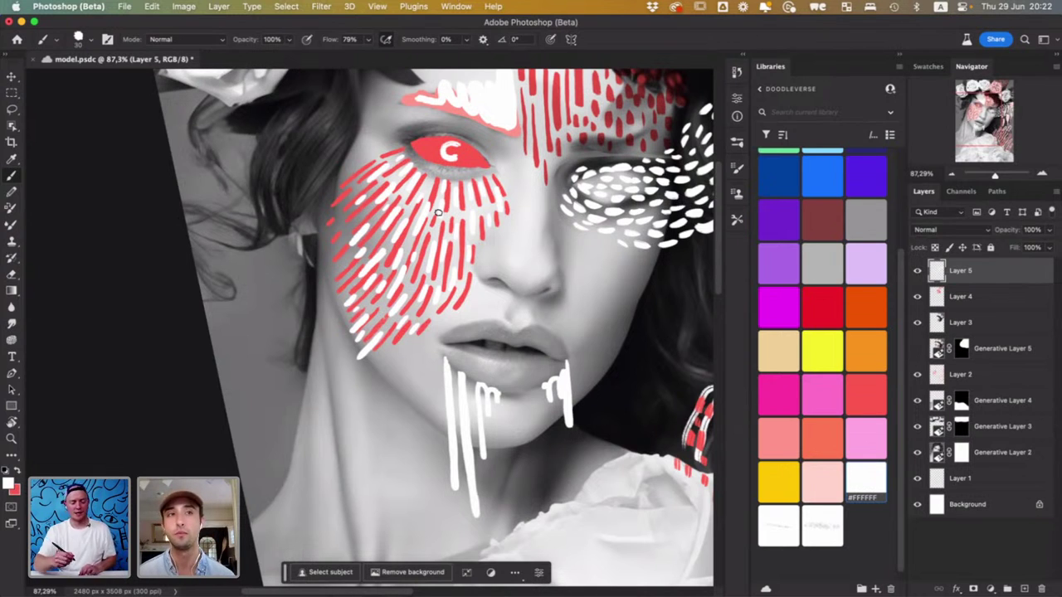
Add more short white dashes along the outer edge of the red cheek pattern beside the ear
scroll(438, 213, down, 3)
scroll(489, 411, up, 3)
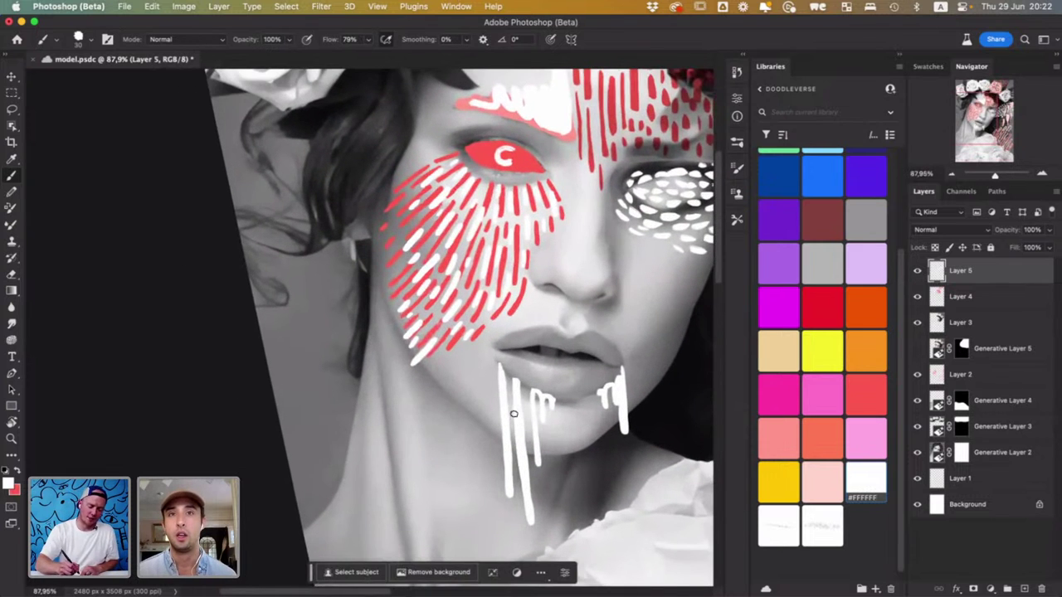
mouse_move(398, 204)
mouse_down()
mouse_move(384, 238)
mouse_move(403, 219)
mouse_up()
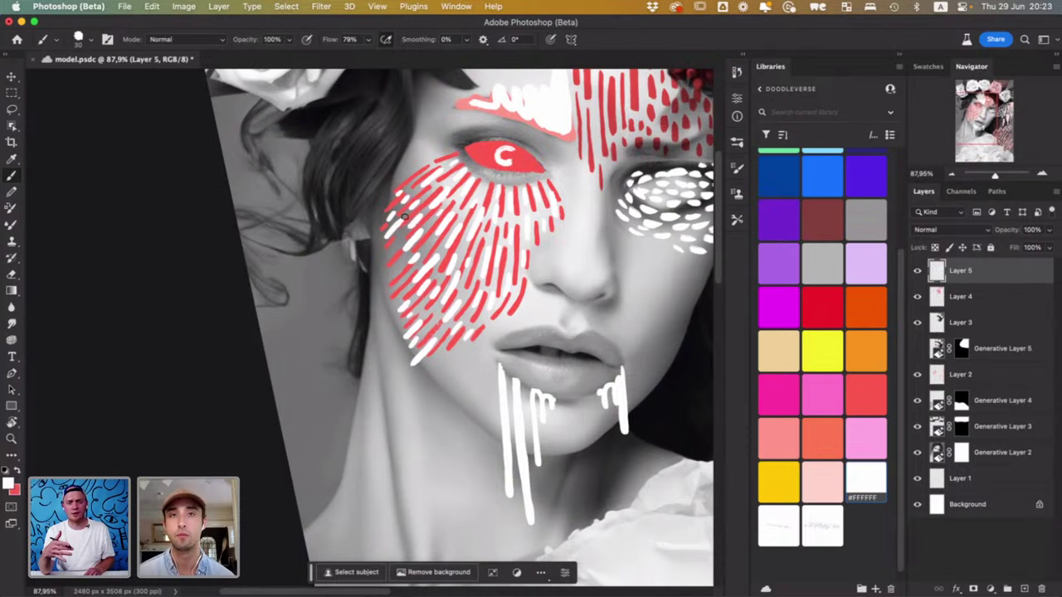
drag(392, 272, 382, 286)
drag(393, 247, 380, 265)
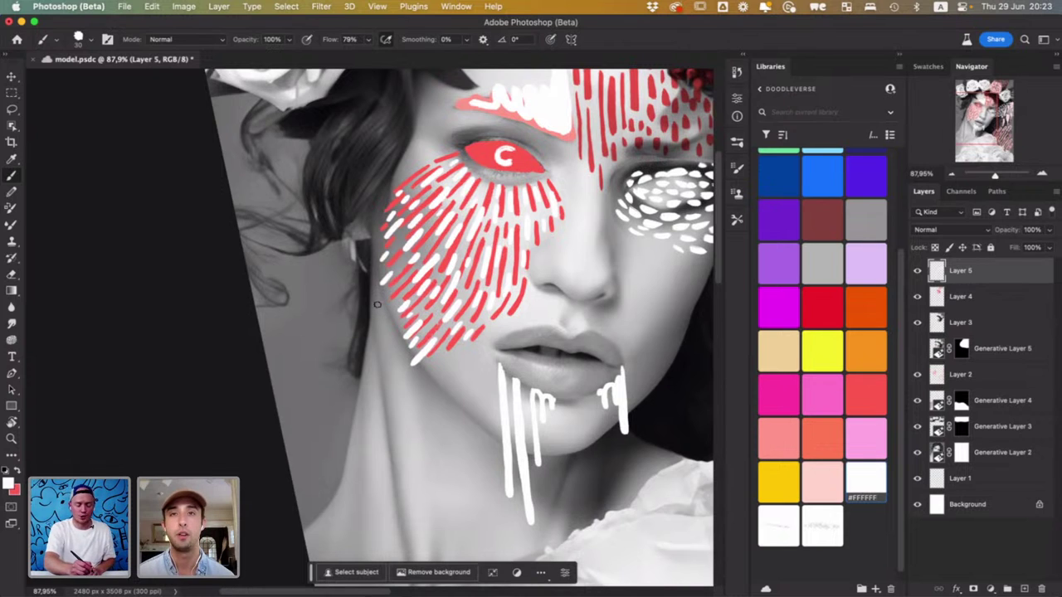
Lasso the neck and shoulder with the adjoining background and fill it using Generative Fill with the prompt "black and white flying birds"
scroll(382, 301, down, 5)
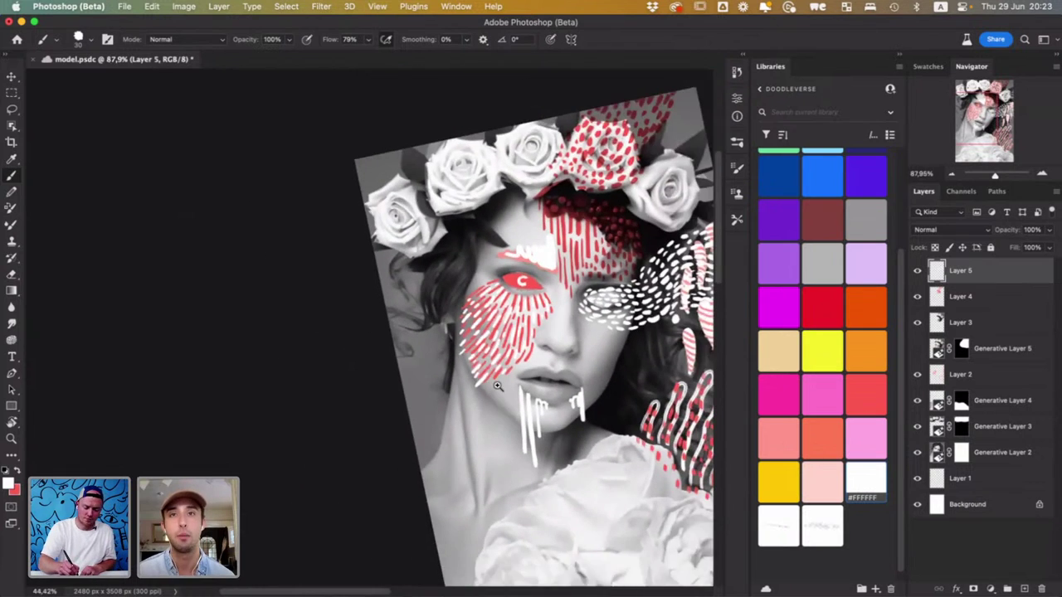
scroll(531, 390, right, 3)
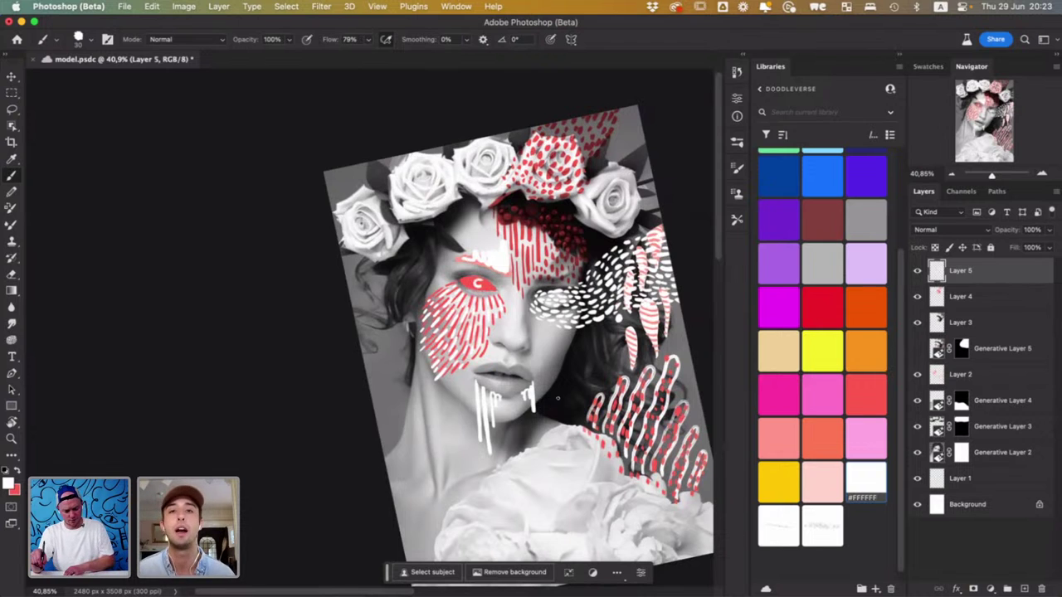
key(l)
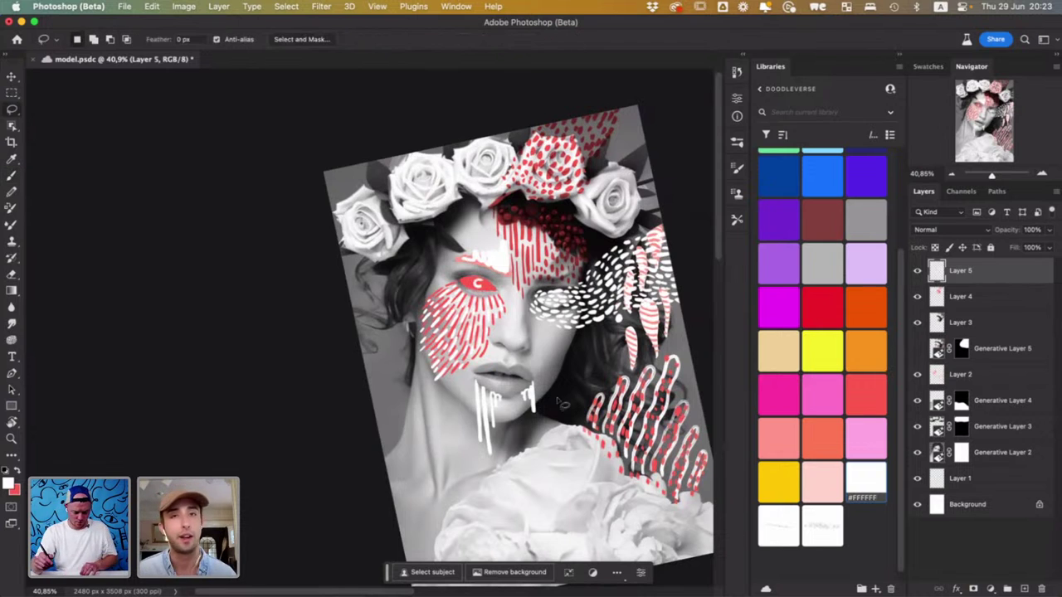
mouse_move(348, 307)
mouse_down()
mouse_move(418, 339)
mouse_move(443, 397)
mouse_up()
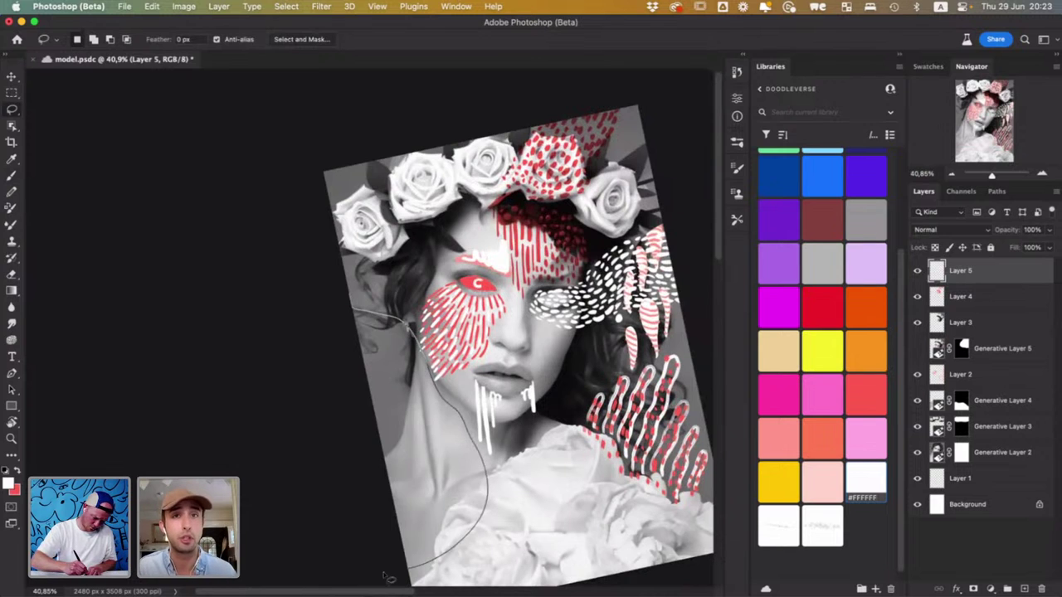
drag(388, 578, 303, 398)
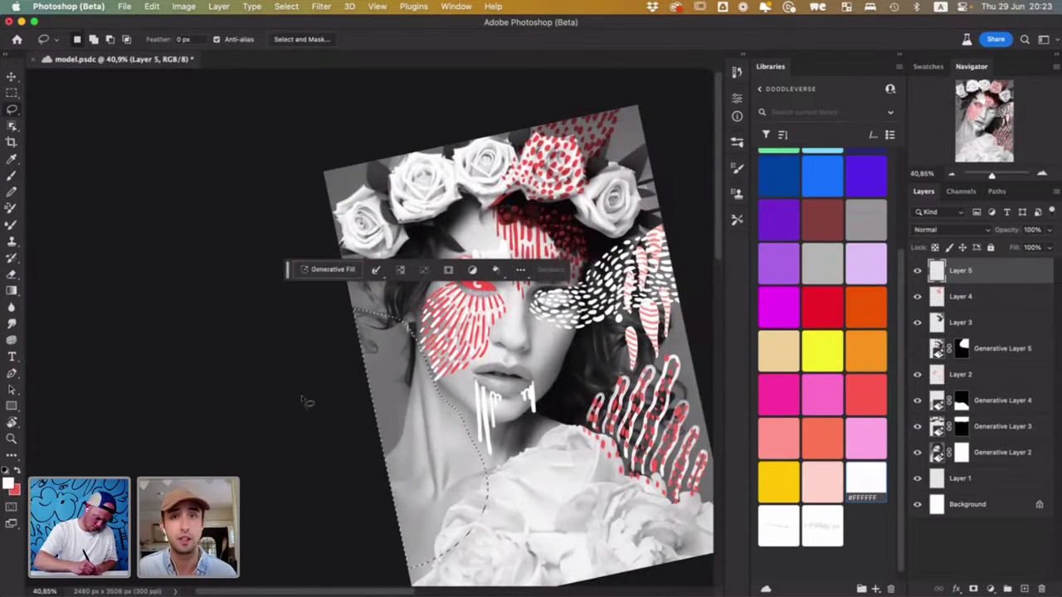
click(328, 270)
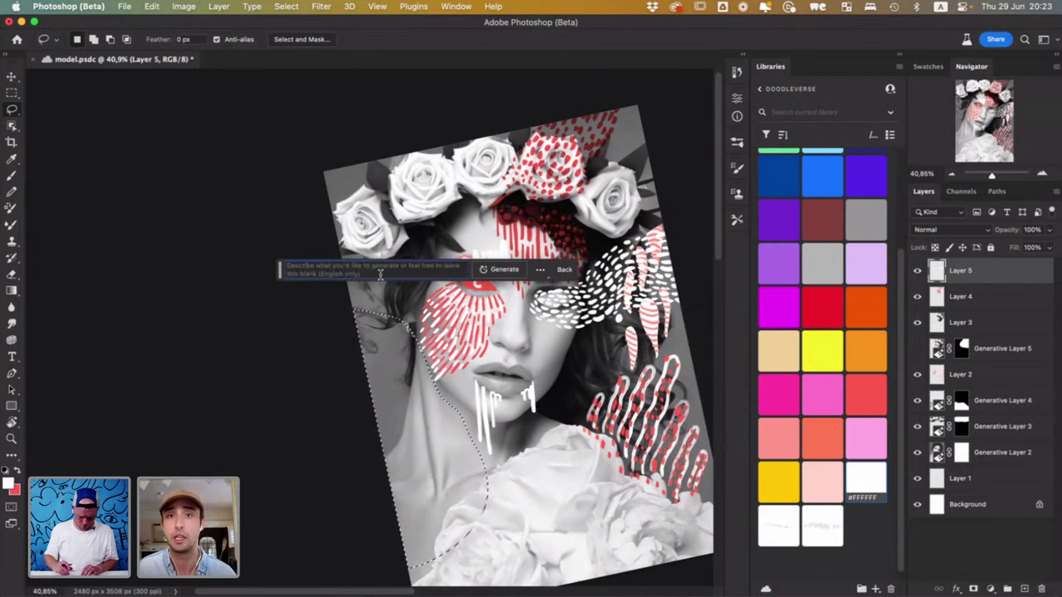
text(flying birds)
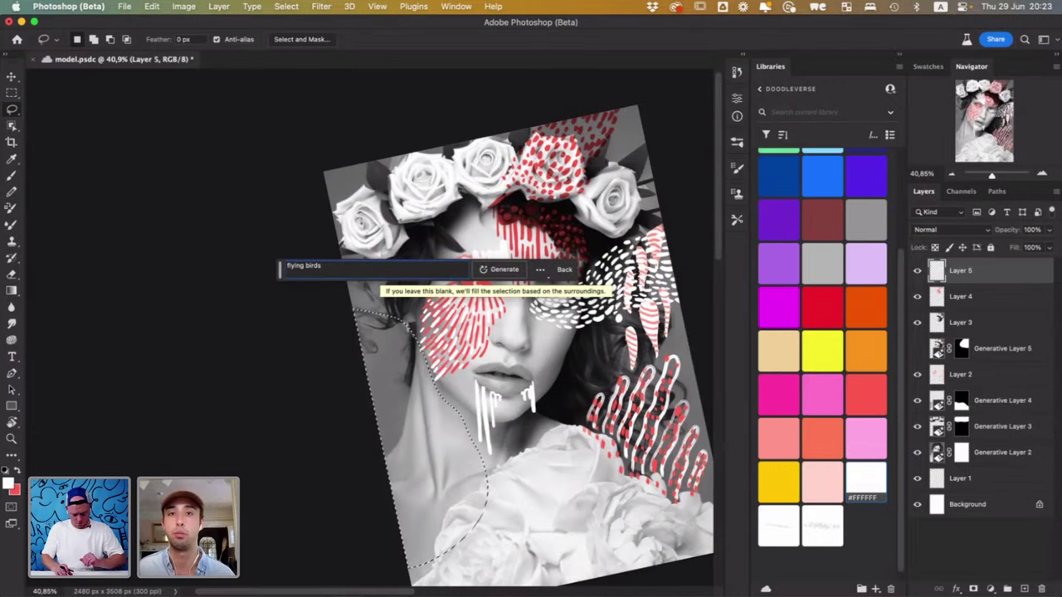
click(287, 265)
text(black and whi)
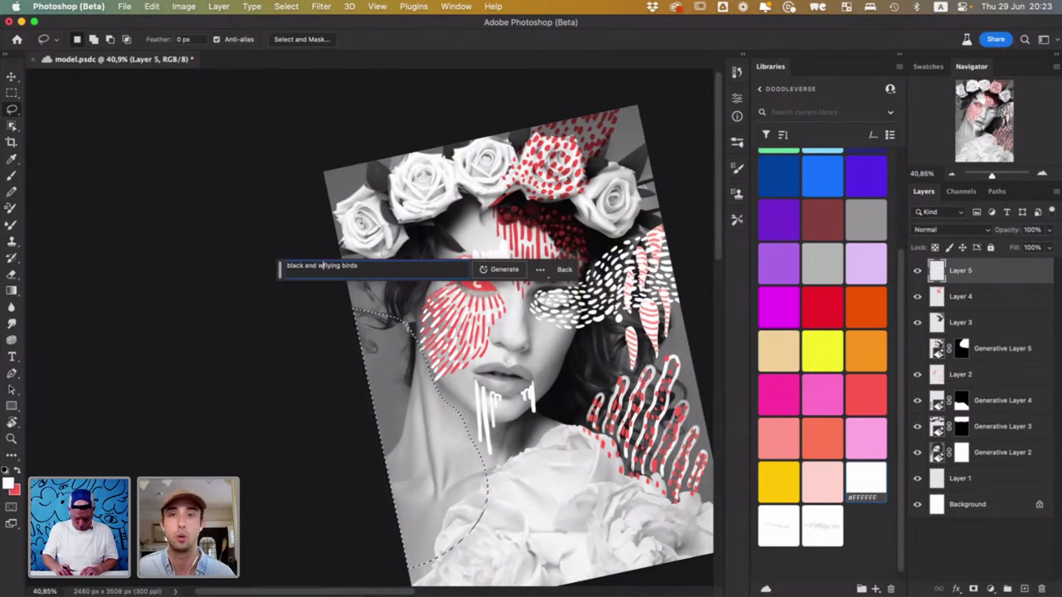
text(te)
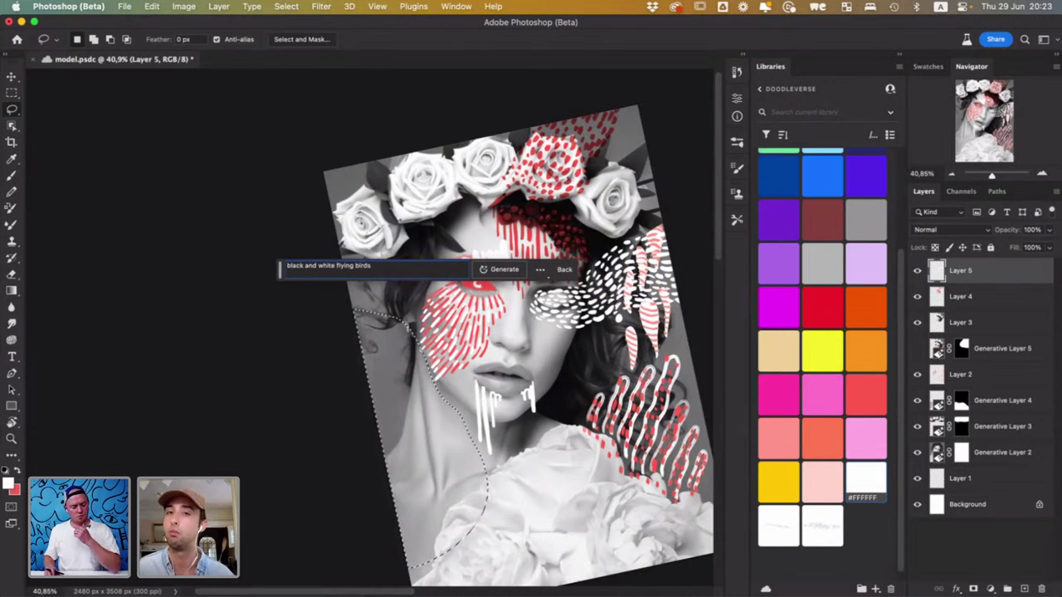
key(Return)
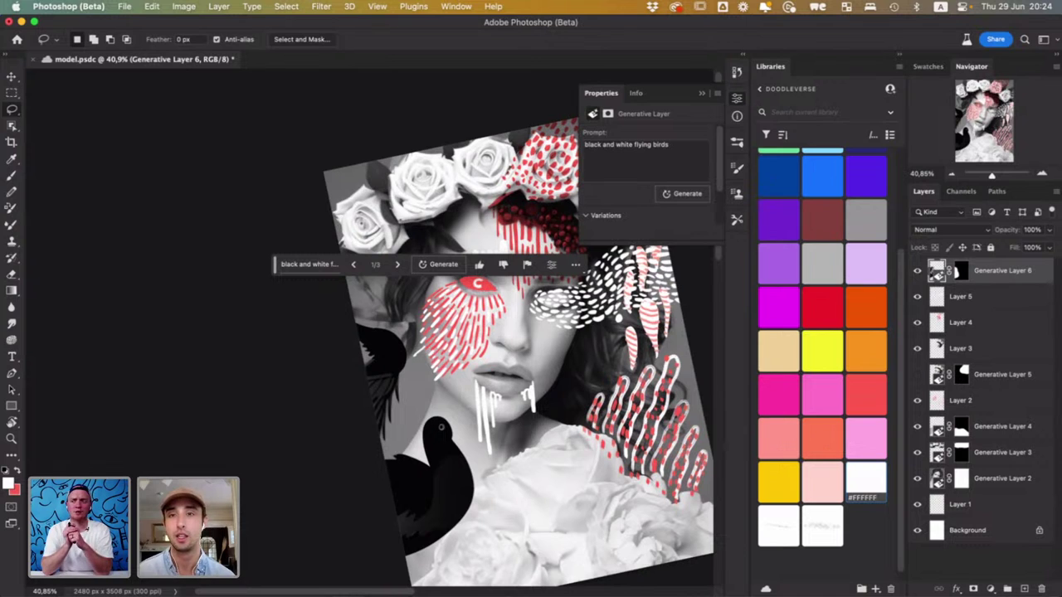
Compare the generated bird variations, keep variation 2 with the white and red bird, and save the document
click(397, 265)
click(396, 265)
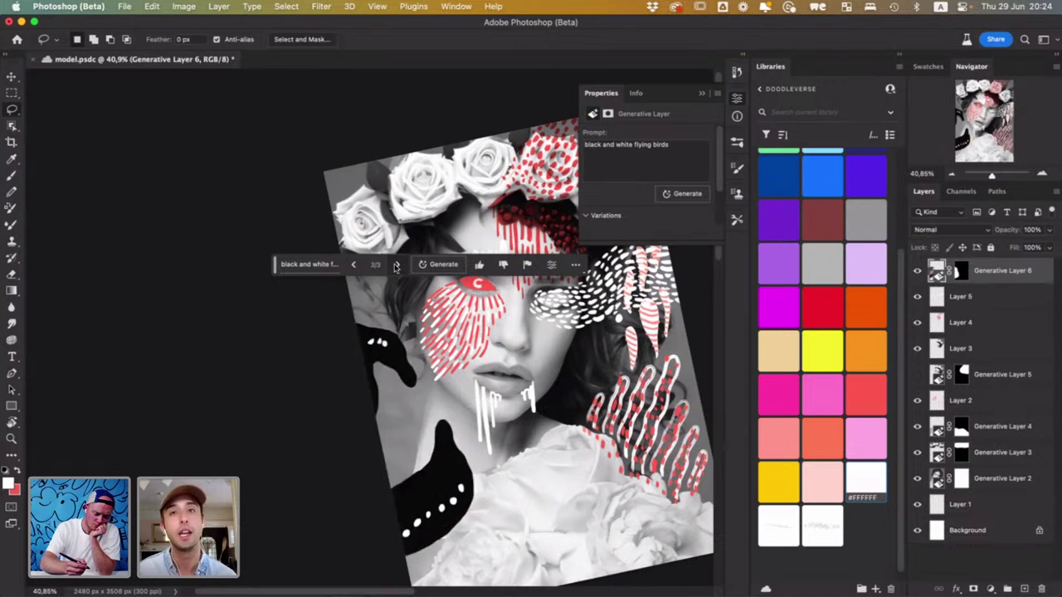
click(353, 265)
click(352, 267)
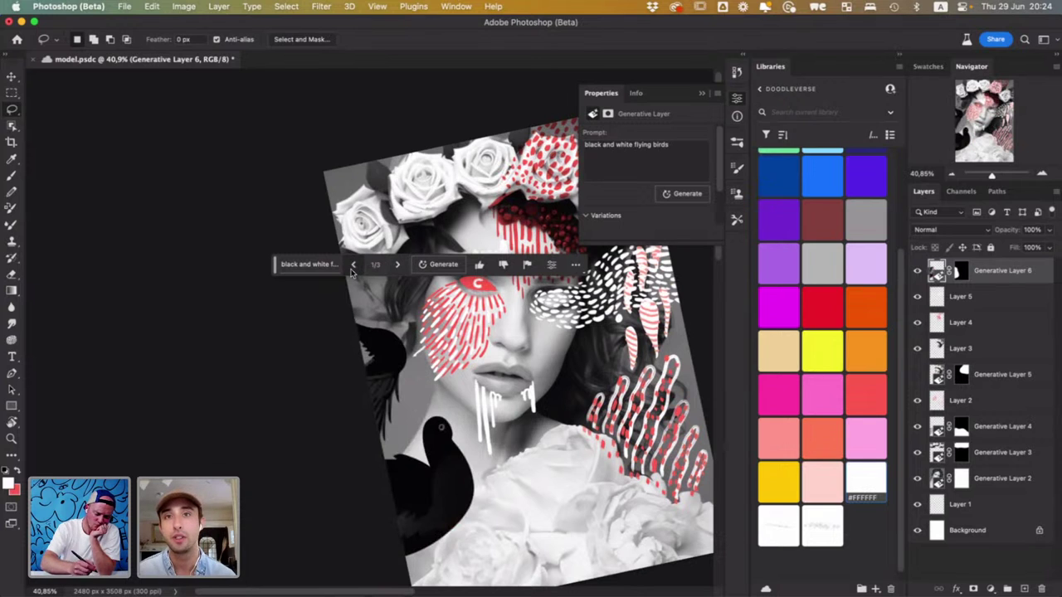
click(395, 265)
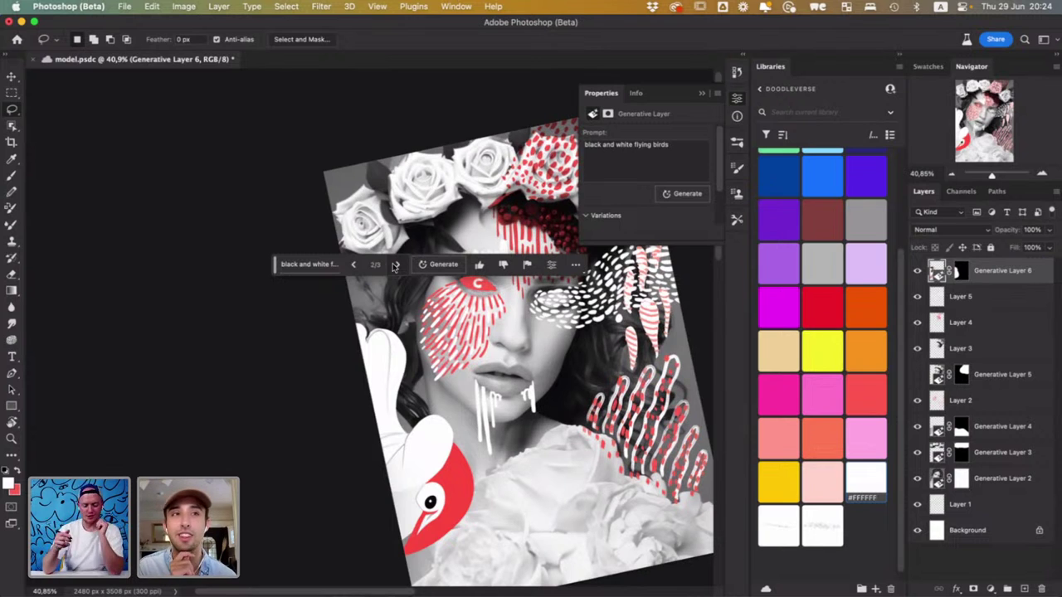
click(395, 264)
click(352, 264)
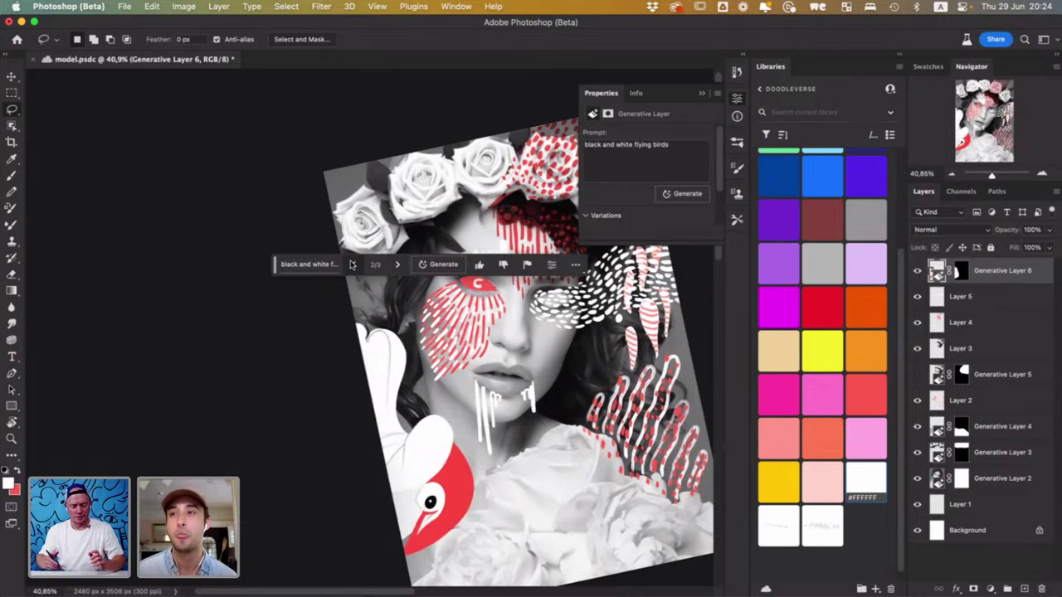
key(super+s)
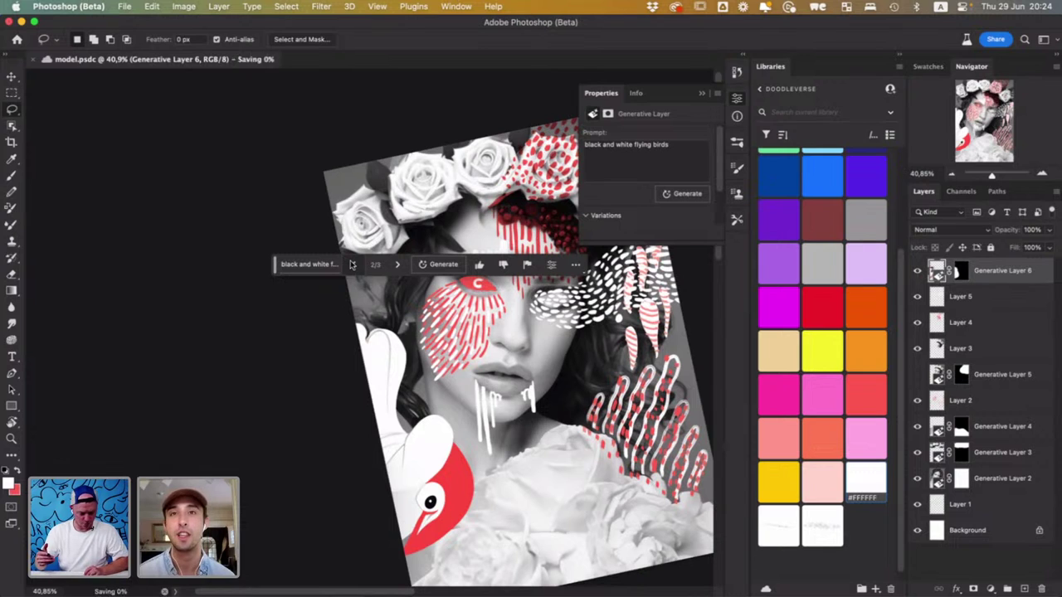